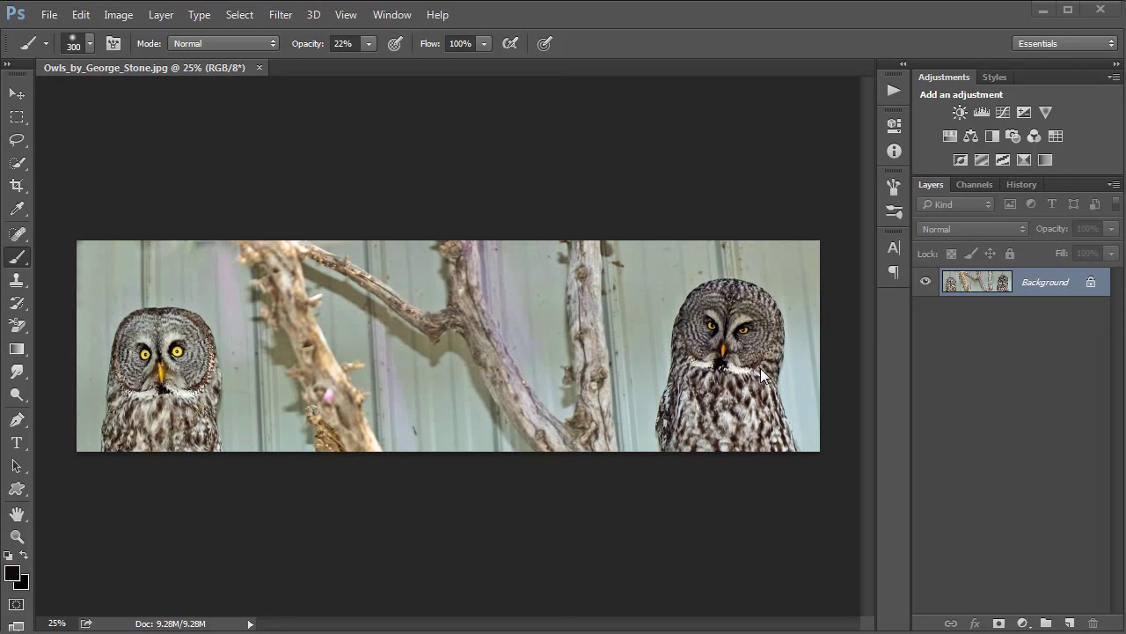
Focus the Photoshop window showing the owls photo and open the File menu
left_click(998, 288)
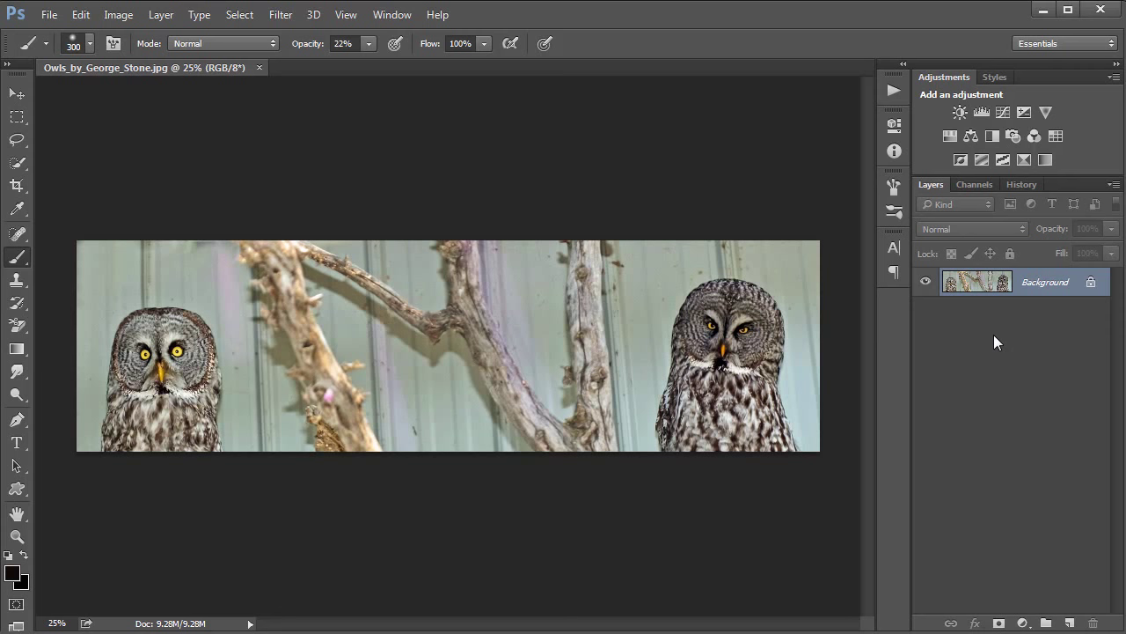
left_click(50, 14)
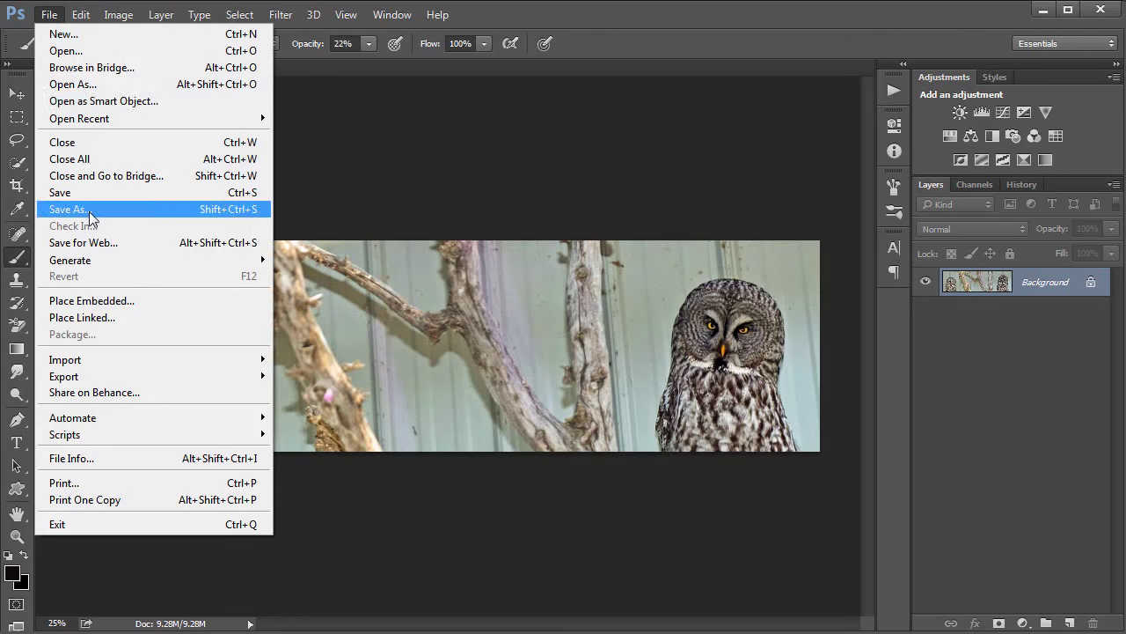
Save a copy of the image to the Desktop as Owls_by_George_Stone_copy2.psd
left_click(91, 209)
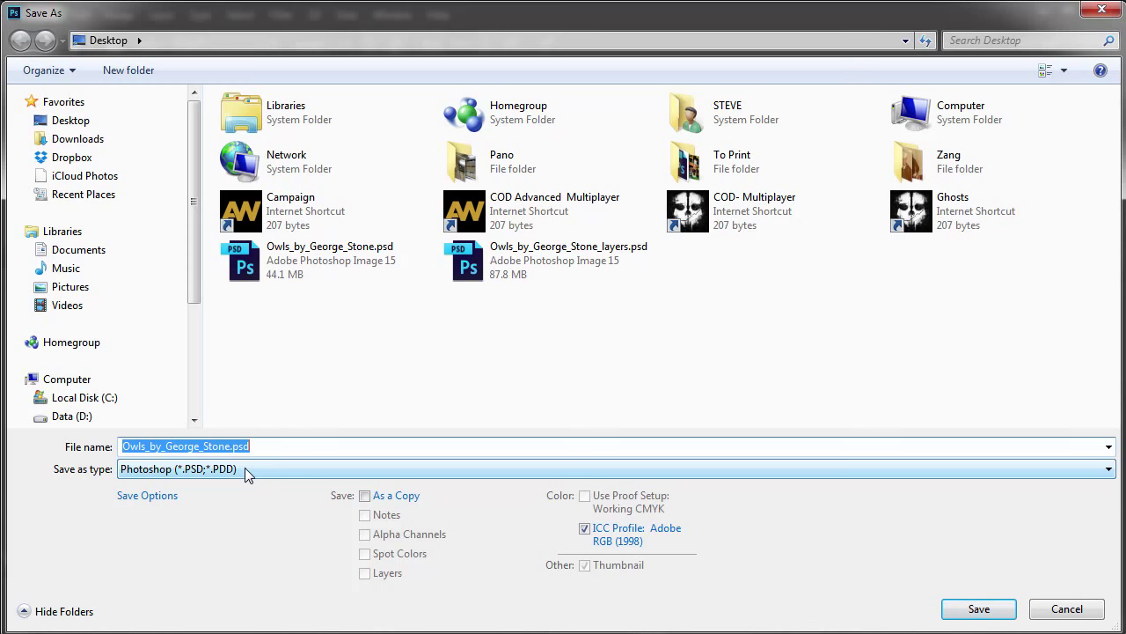
left_click(74, 124)
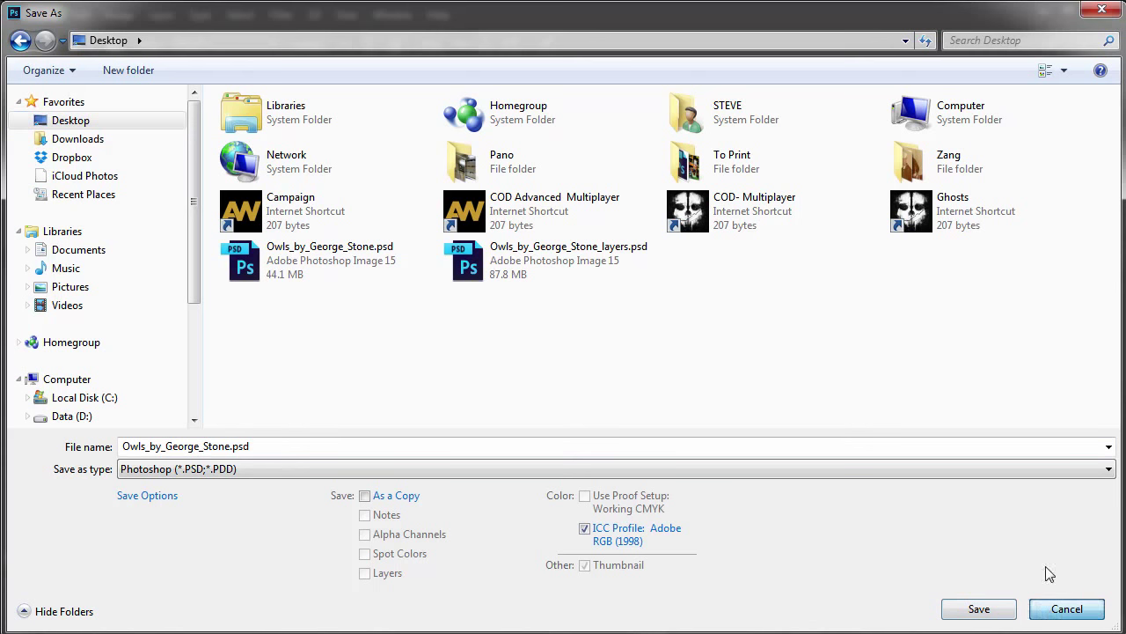
left_click(231, 447)
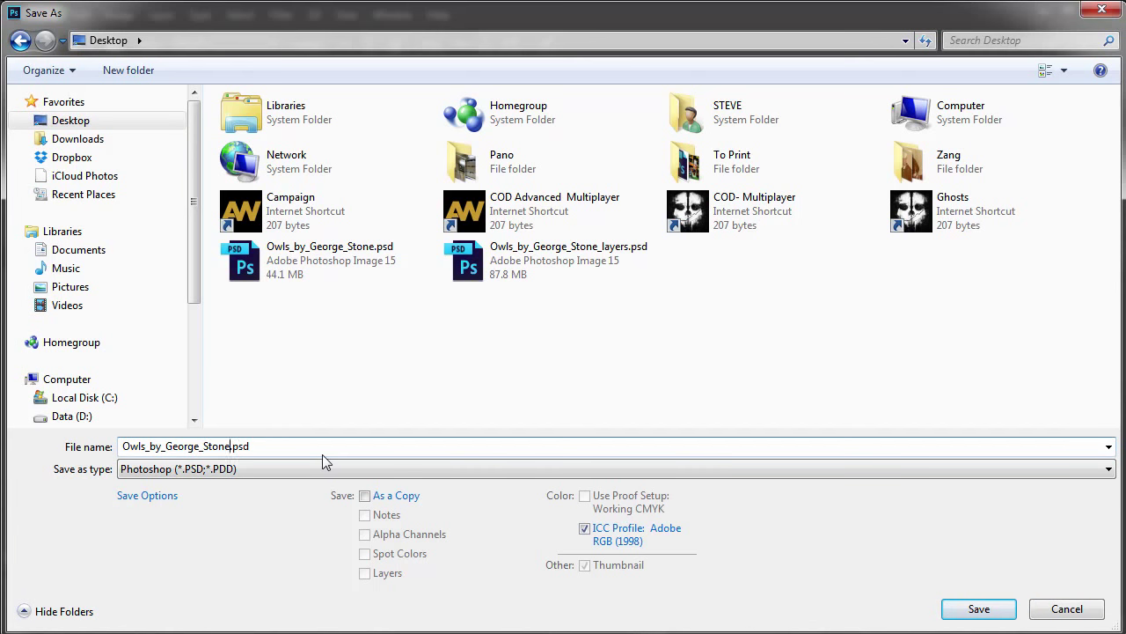
type("_")
type("copy2")
left_click(968, 602)
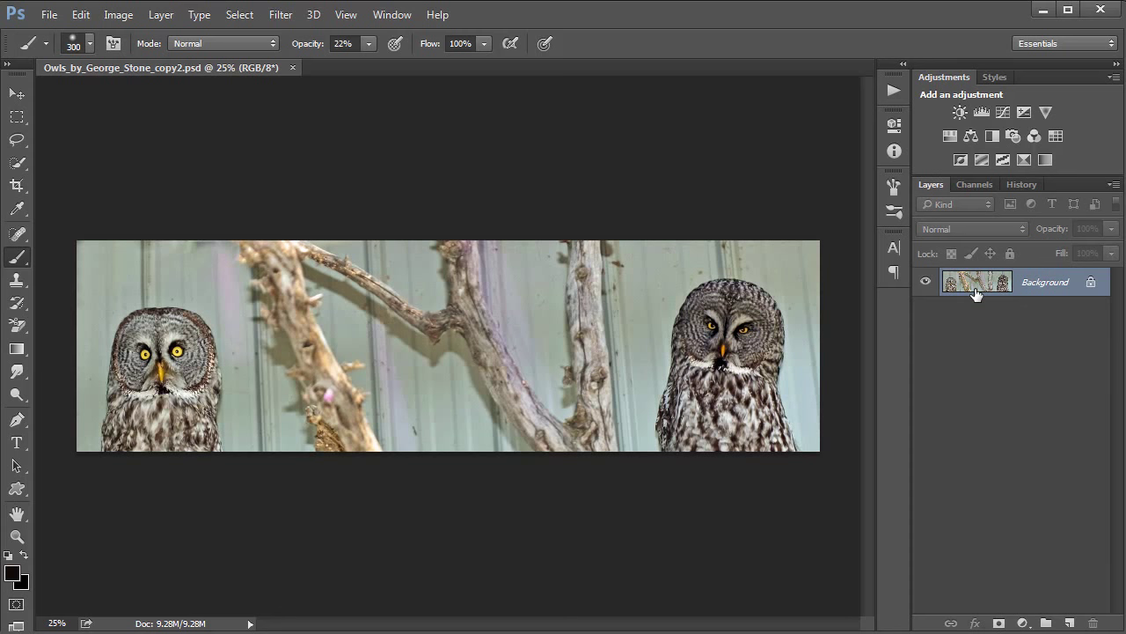
Duplicate the Background into Layer 1 and zoom in on the left owl
key("ctrl+j")
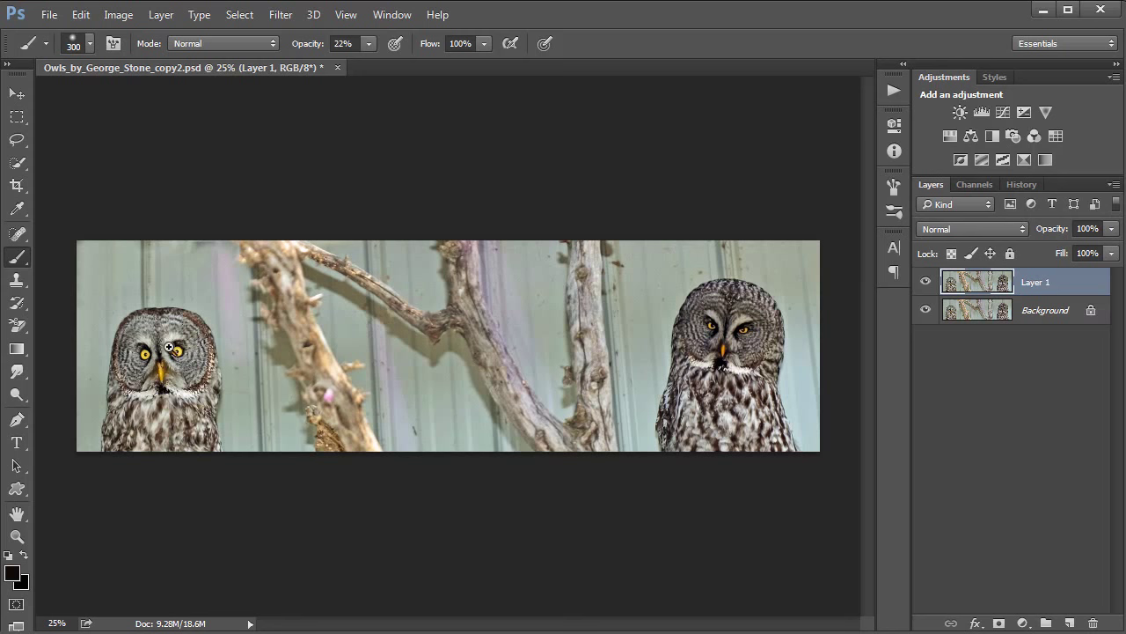
scroll(172, 334, "up", 2)
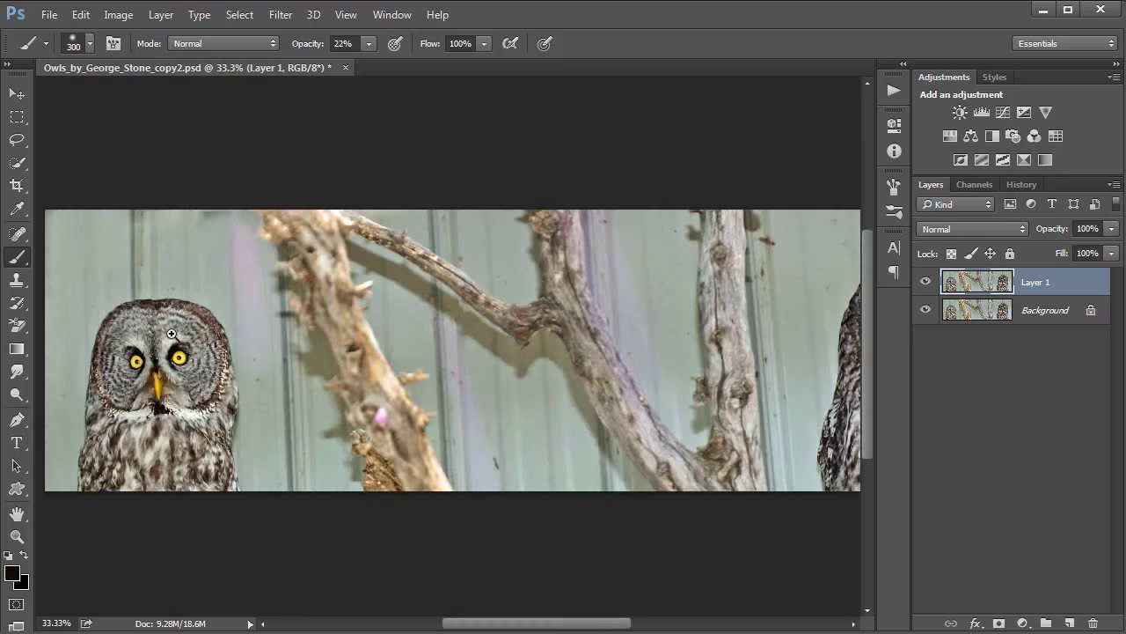
scroll(171, 334, "up", 1)
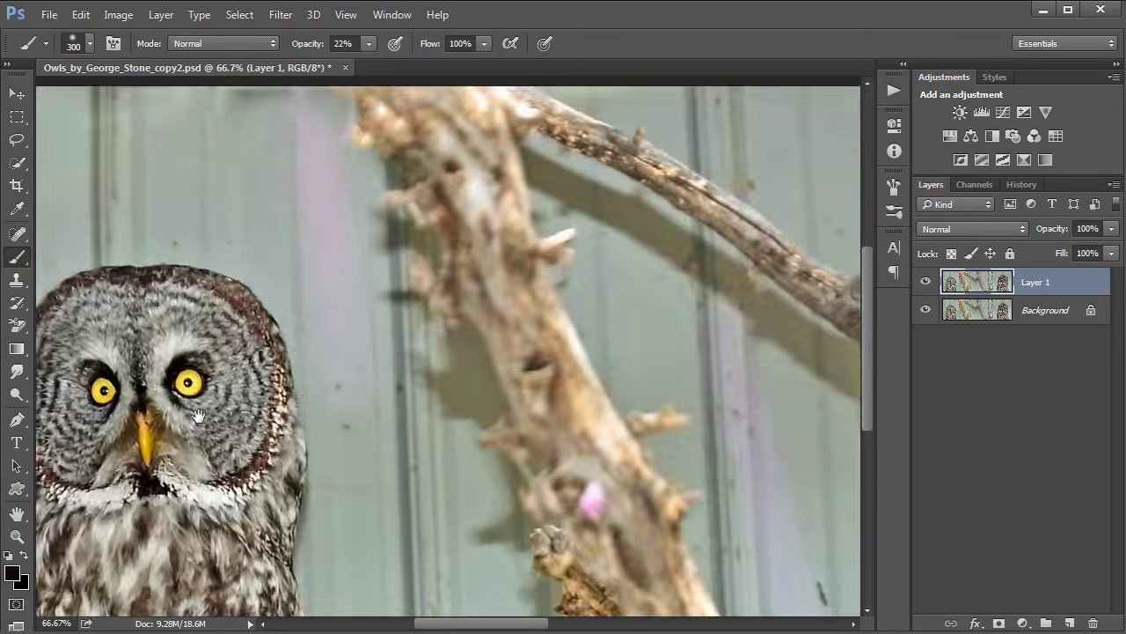
left_click_drag(215, 335, 426, 326)
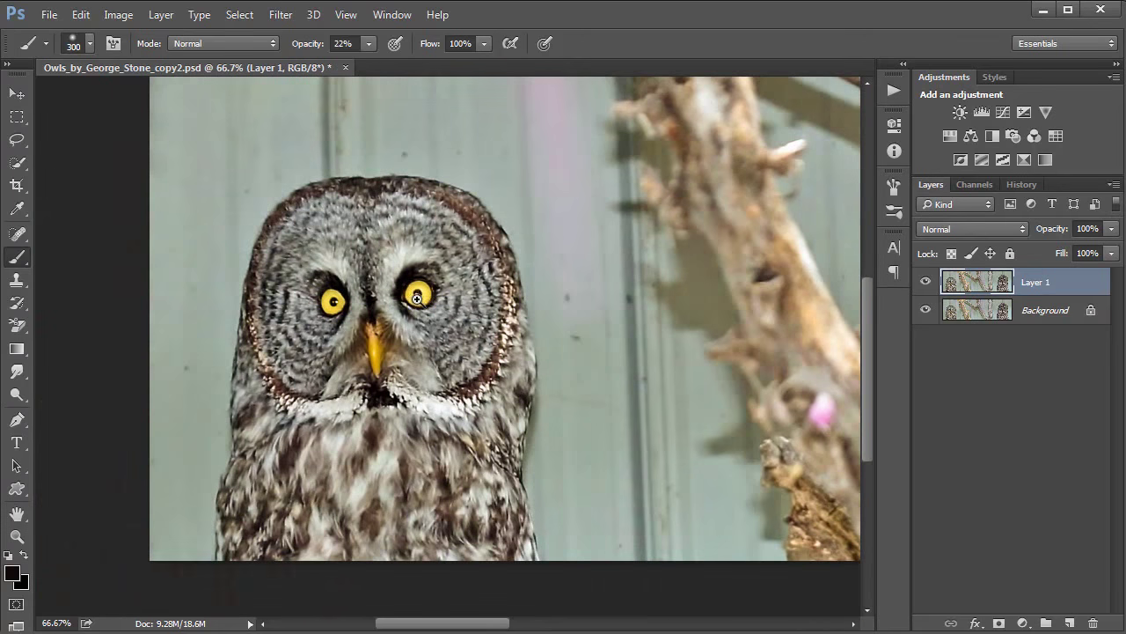
scroll(417, 297, "up", 1)
scroll(418, 297, "up", 1)
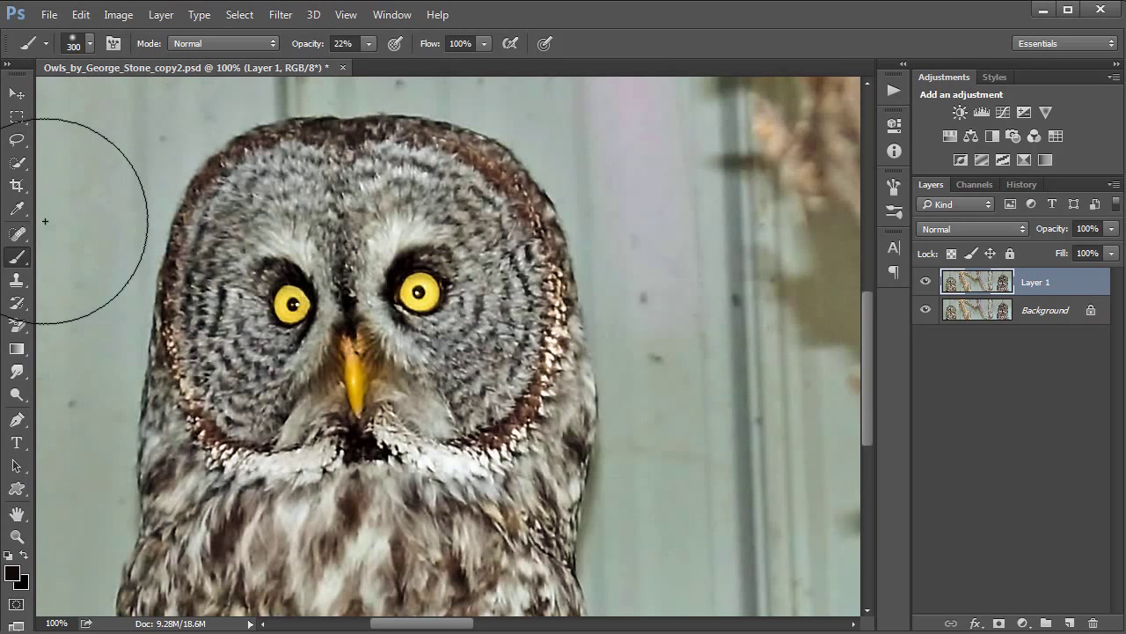
left_click(18, 164)
Choose the Quick Selection Tool and set its brush size to 60
right_click(18, 164)
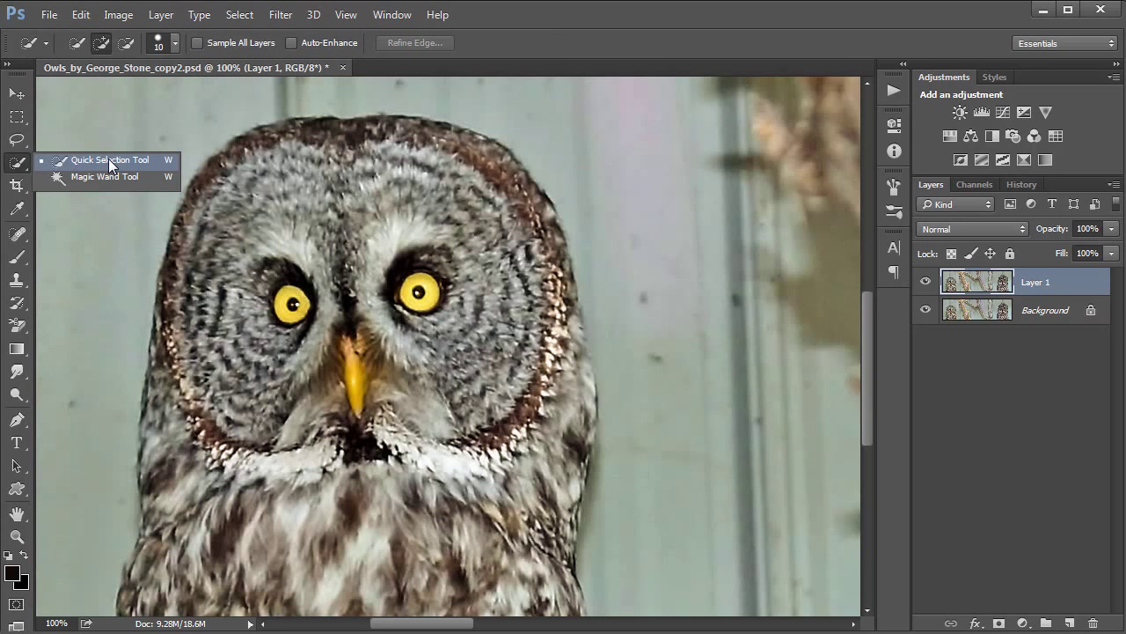
left_click(108, 159)
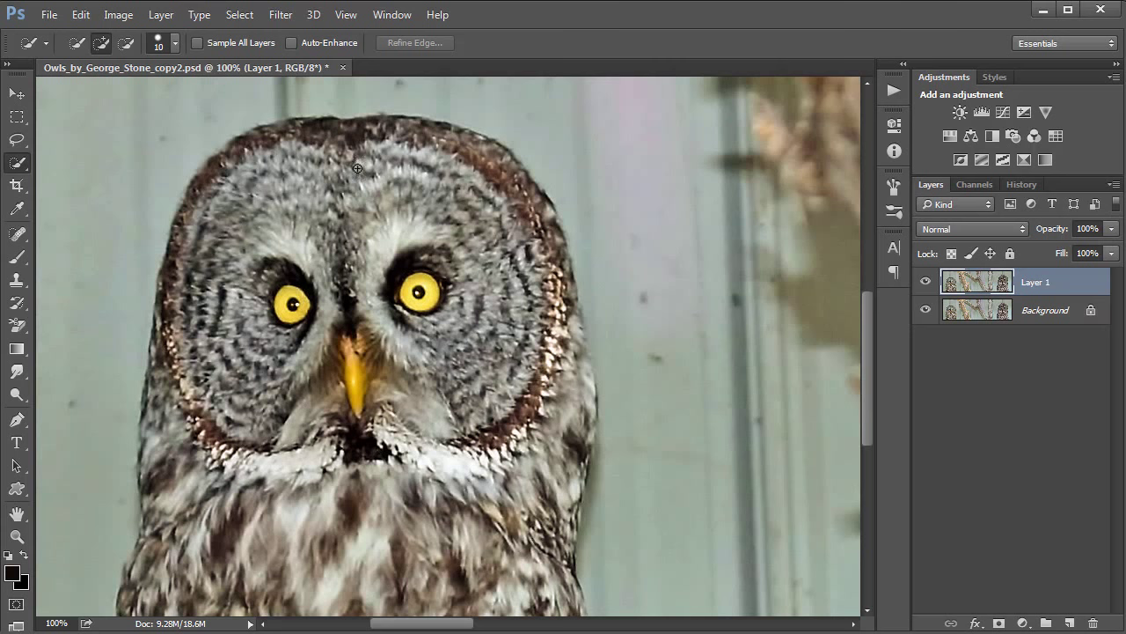
key("bracketright")
key("bracketright")
key("bracketright")
key("bracketright")
key("bracketright")
key("bracketright")
key("bracketright")
key("bracketright")
key("bracketright")
key("bracketright")
key("bracketright")
key("bracketright")
key("bracketright")
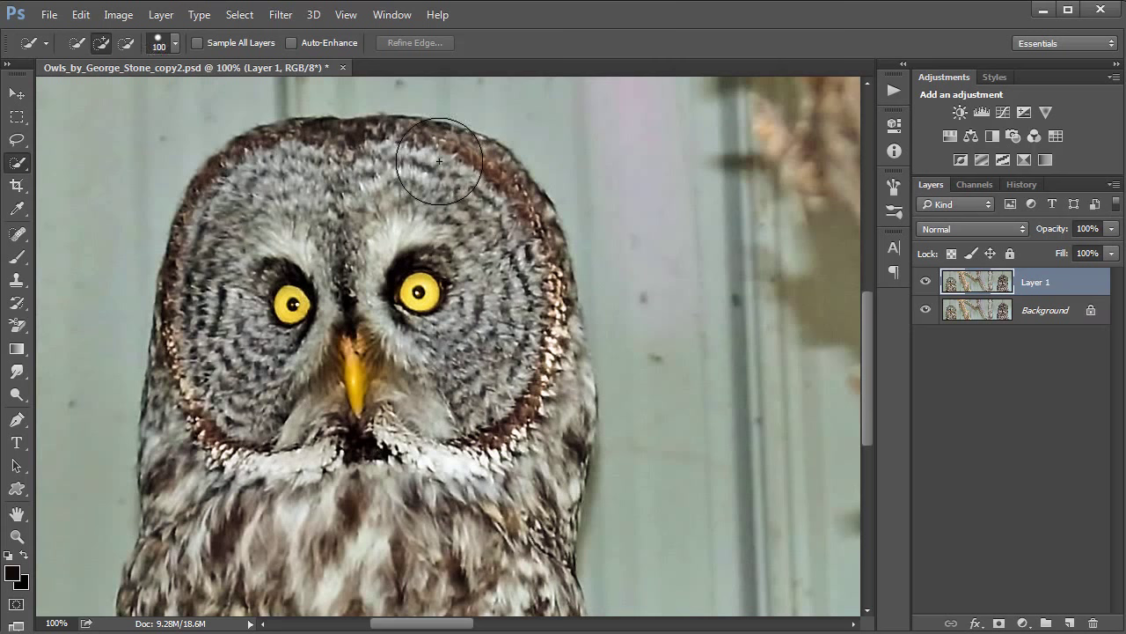
key("bracketleft")
key("bracketleft")
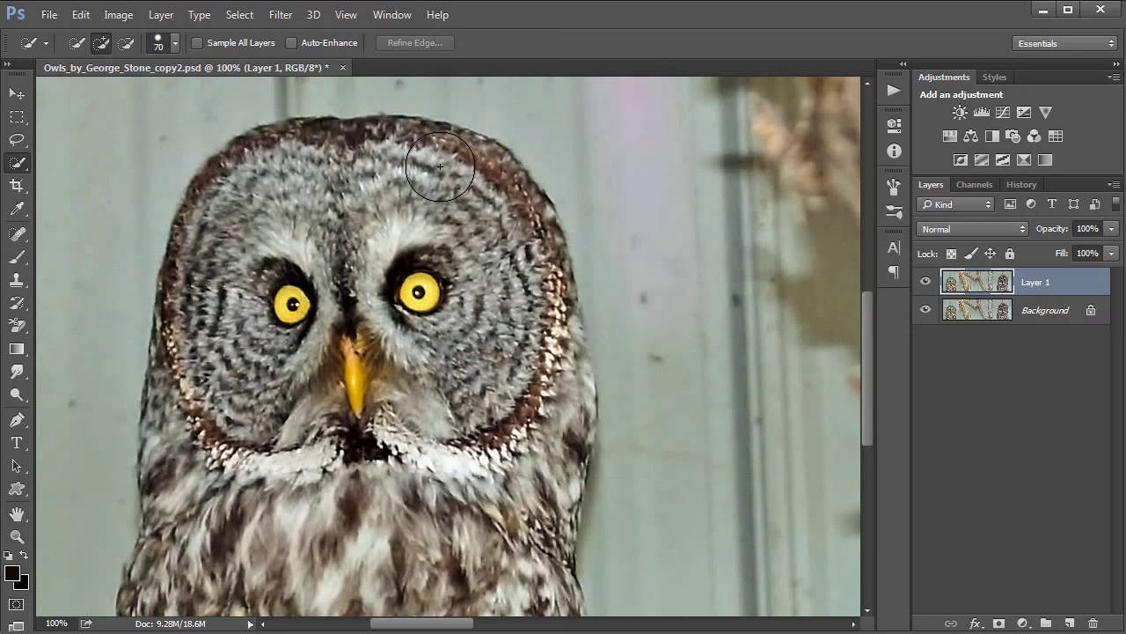
key("bracketleft")
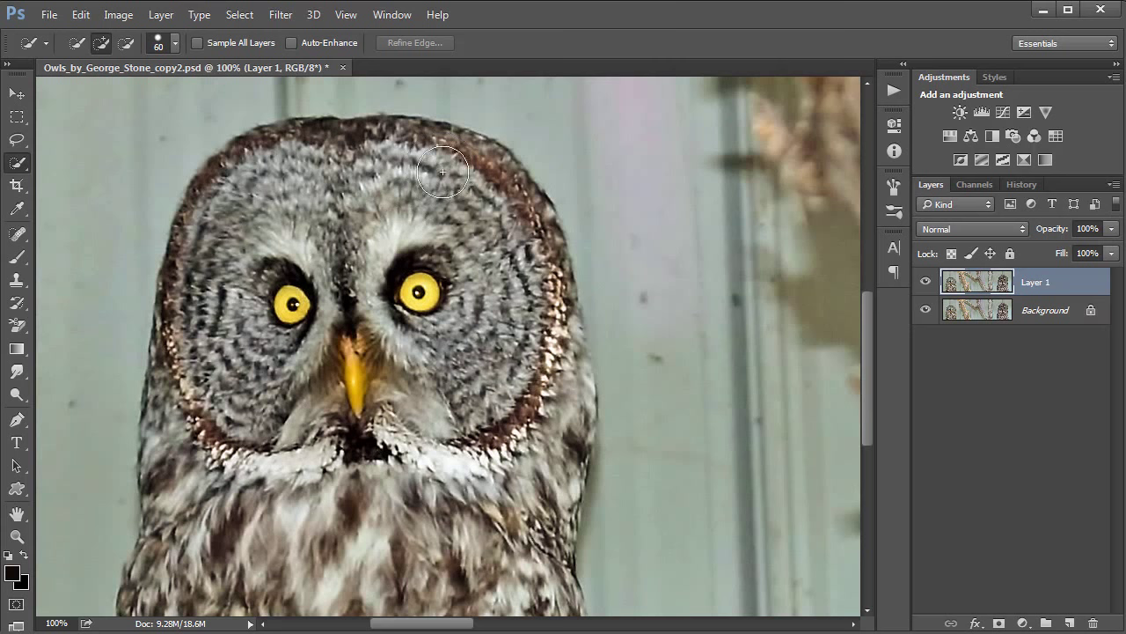
Paint a Quick Selection over the left owl's face, head and chest
mouse_move(442, 171)
left_mouse_down()
mouse_move(466, 199)
mouse_move(483, 261)
mouse_move(473, 352)
mouse_move(497, 261)
mouse_move(529, 361)
mouse_move(530, 423)
mouse_move(459, 224)
left_mouse_up()
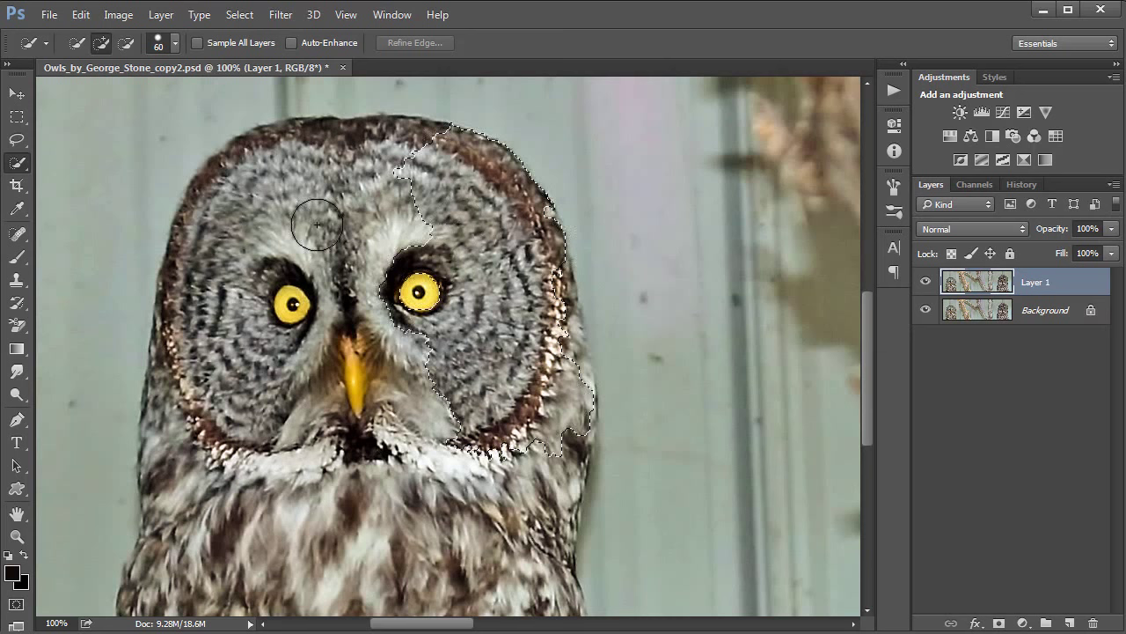
mouse_move(317, 225)
left_mouse_down()
mouse_move(320, 337)
mouse_move(359, 273)
mouse_move(231, 261)
mouse_move(277, 232)
mouse_move(286, 410)
left_mouse_up()
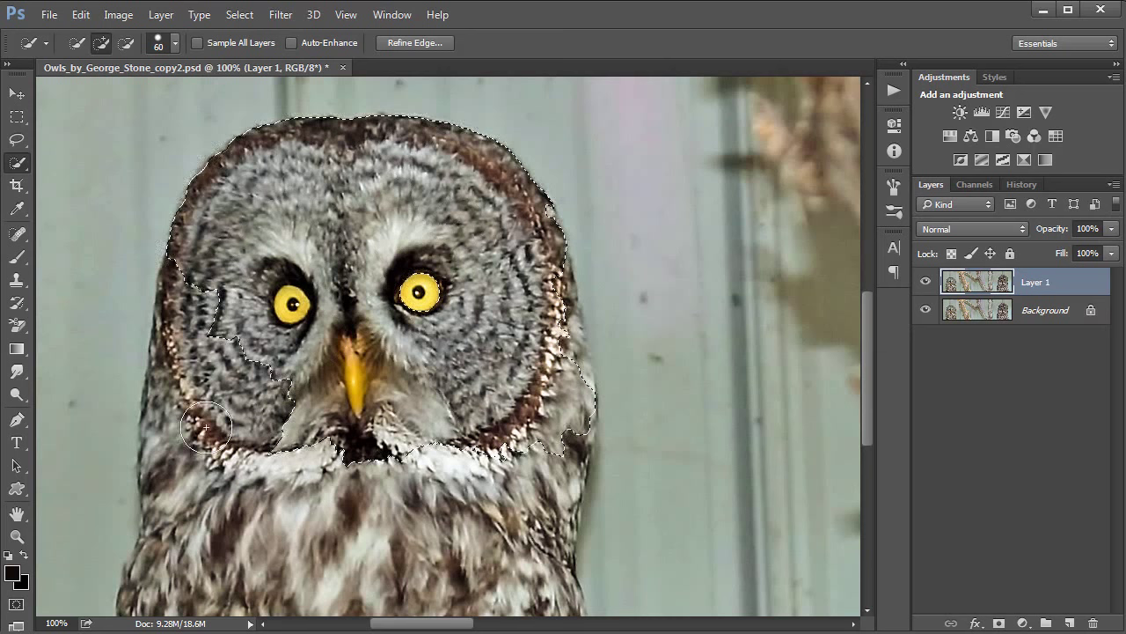
mouse_move(205, 428)
left_mouse_down()
mouse_move(214, 508)
mouse_move(403, 469)
mouse_move(524, 408)
mouse_move(523, 530)
mouse_move(558, 443)
mouse_move(570, 366)
mouse_move(545, 325)
mouse_move(553, 369)
left_mouse_up()
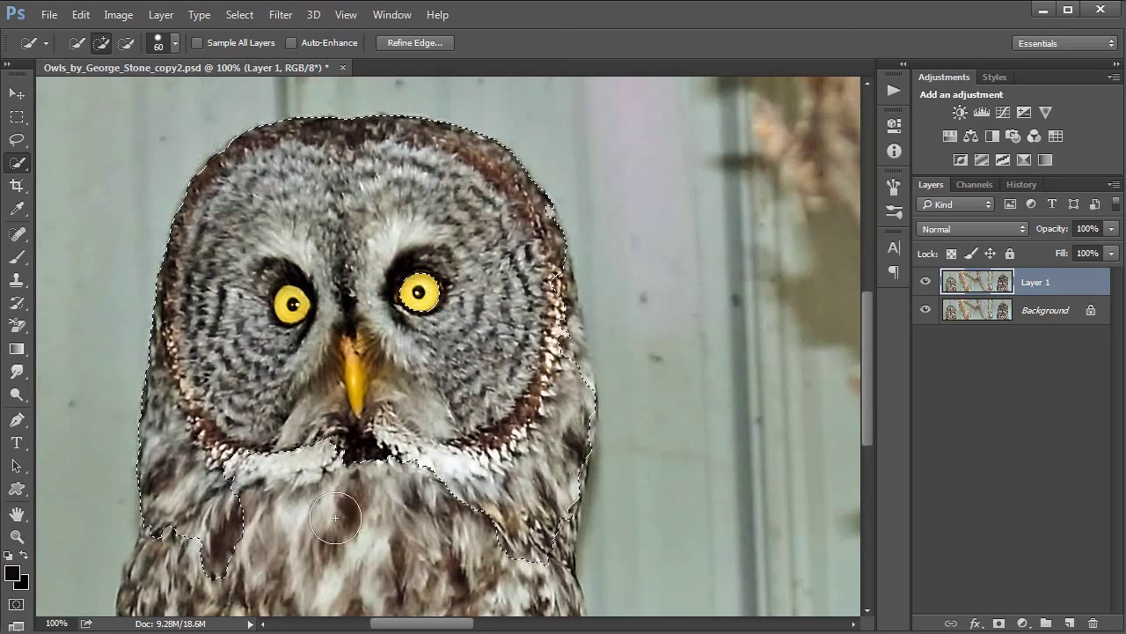
mouse_move(335, 517)
left_mouse_down()
mouse_move(207, 443)
mouse_move(211, 563)
mouse_move(431, 475)
mouse_move(457, 581)
mouse_move(540, 528)
mouse_move(543, 602)
mouse_move(489, 370)
left_mouse_up()
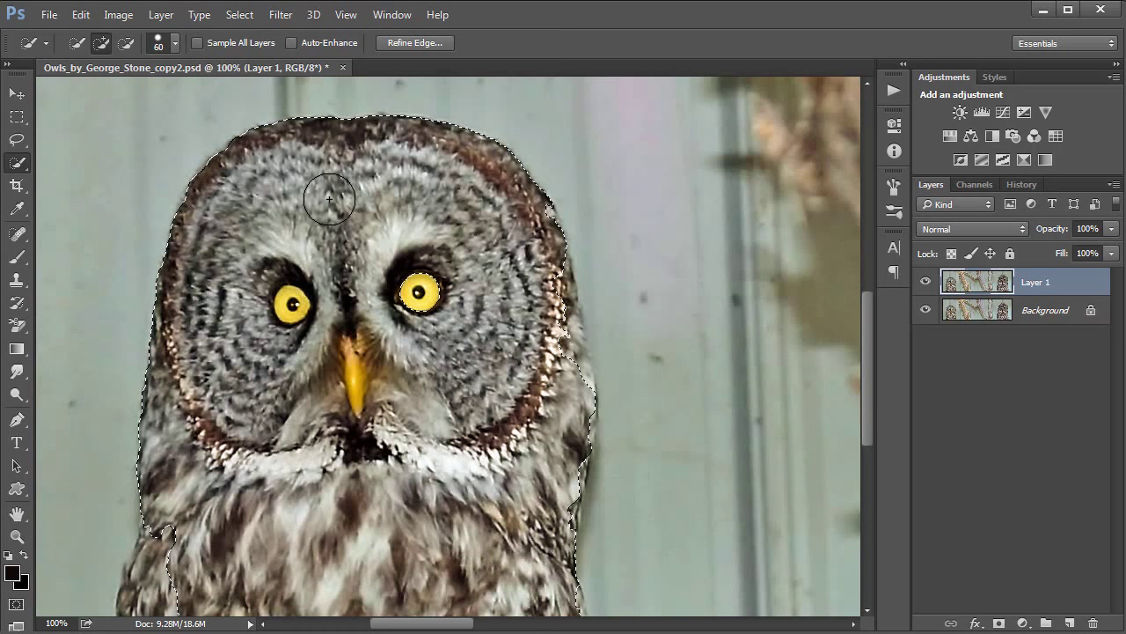
Extend the selection to the owl's lower-left, lower-right and right-head edges
left_click(168, 529)
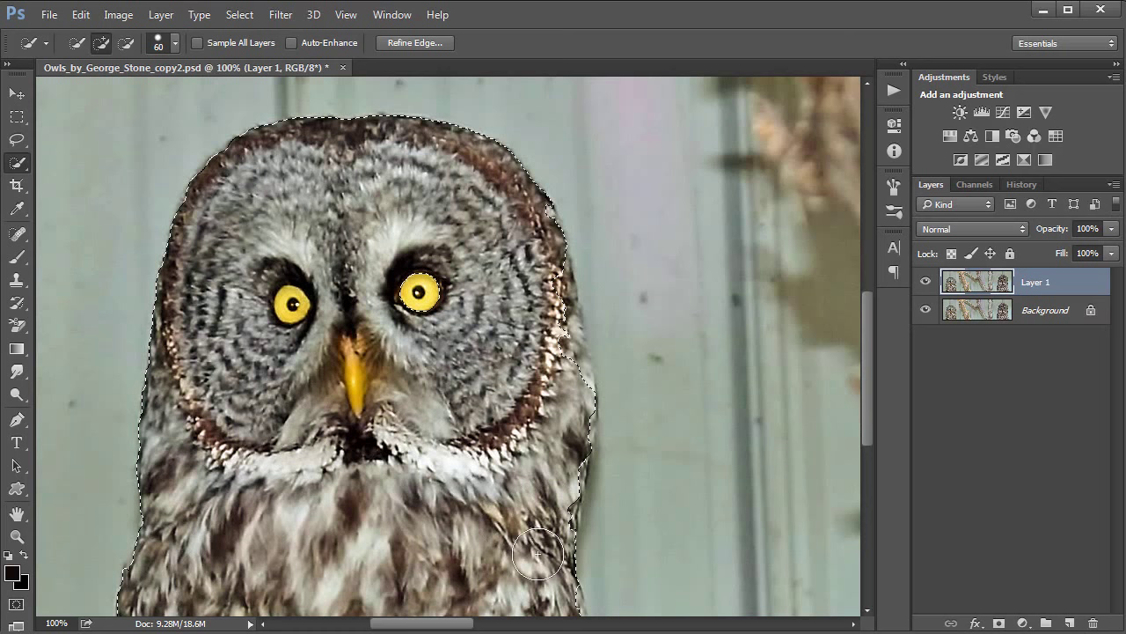
left_click(606, 533)
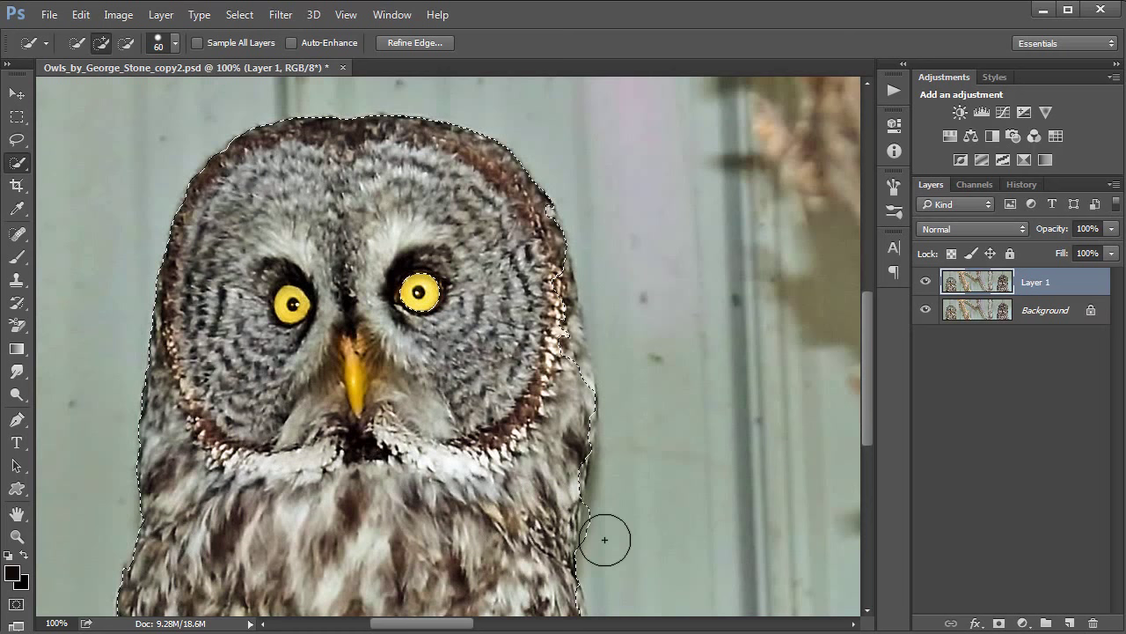
left_click(542, 329)
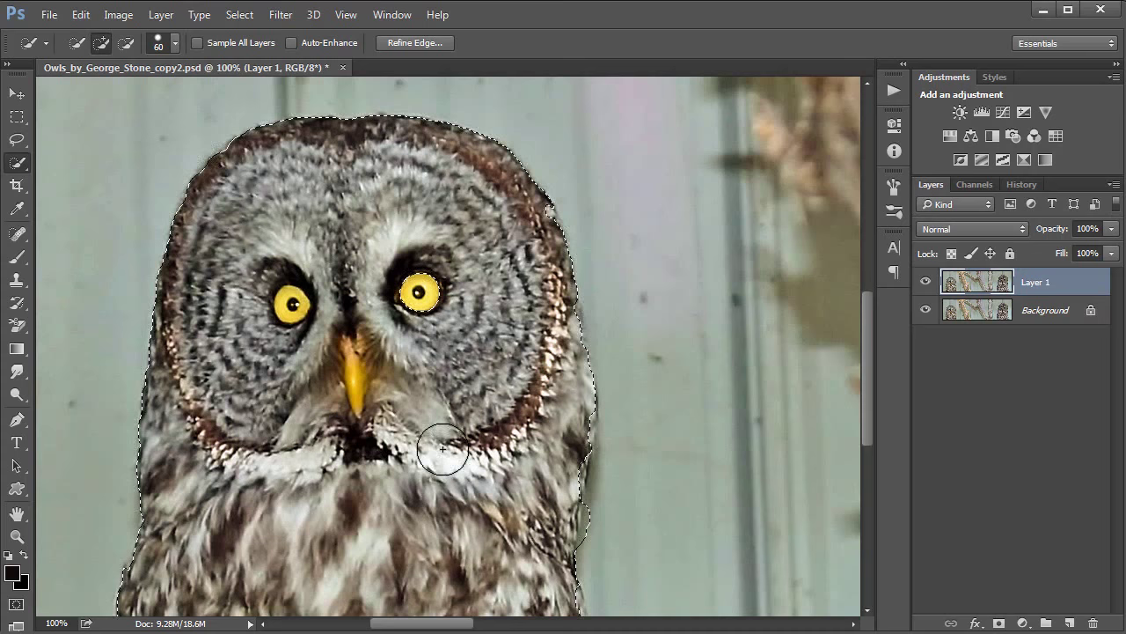
scroll(443, 449, "down", 5)
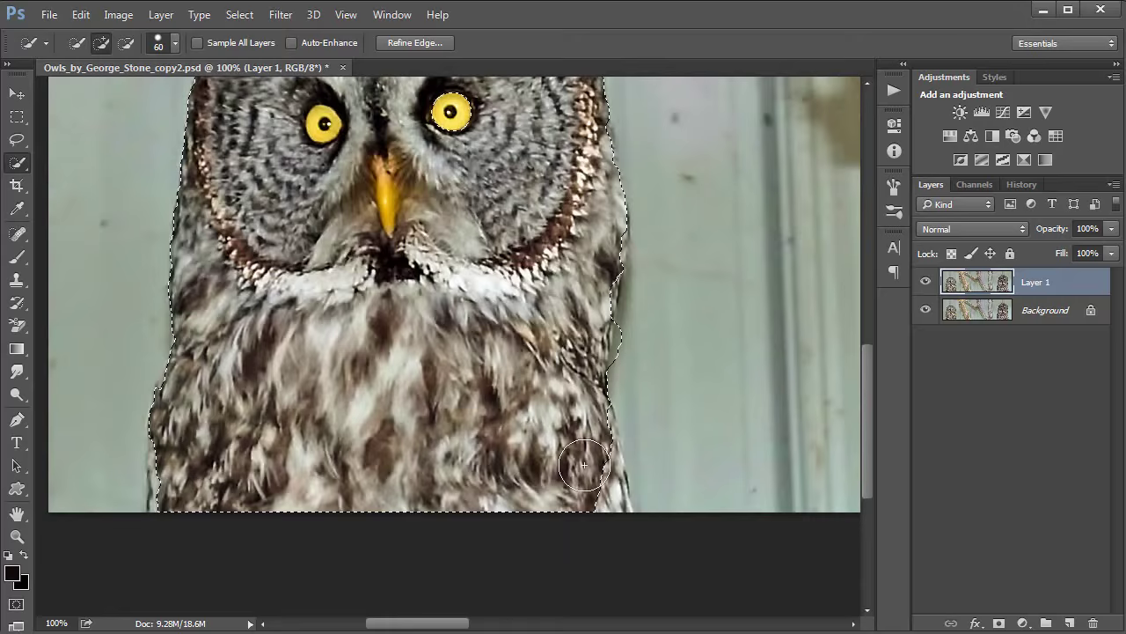
left_click_drag(595, 458, 610, 554)
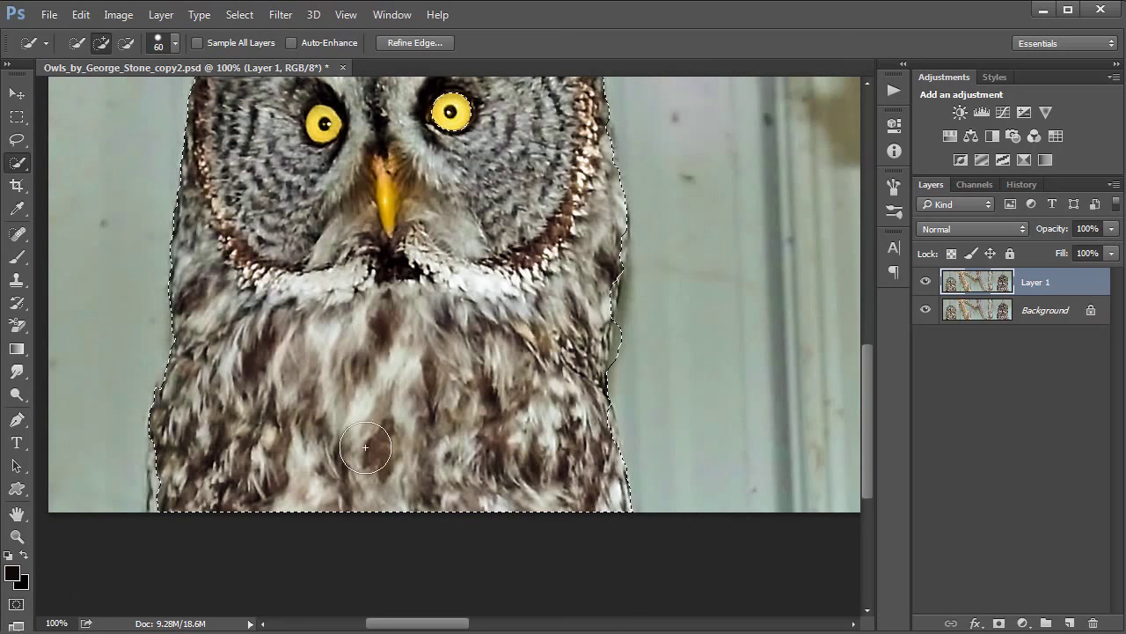
mouse_move(179, 454)
left_mouse_down()
mouse_move(166, 516)
mouse_move(208, 496)
mouse_move(183, 465)
left_mouse_up()
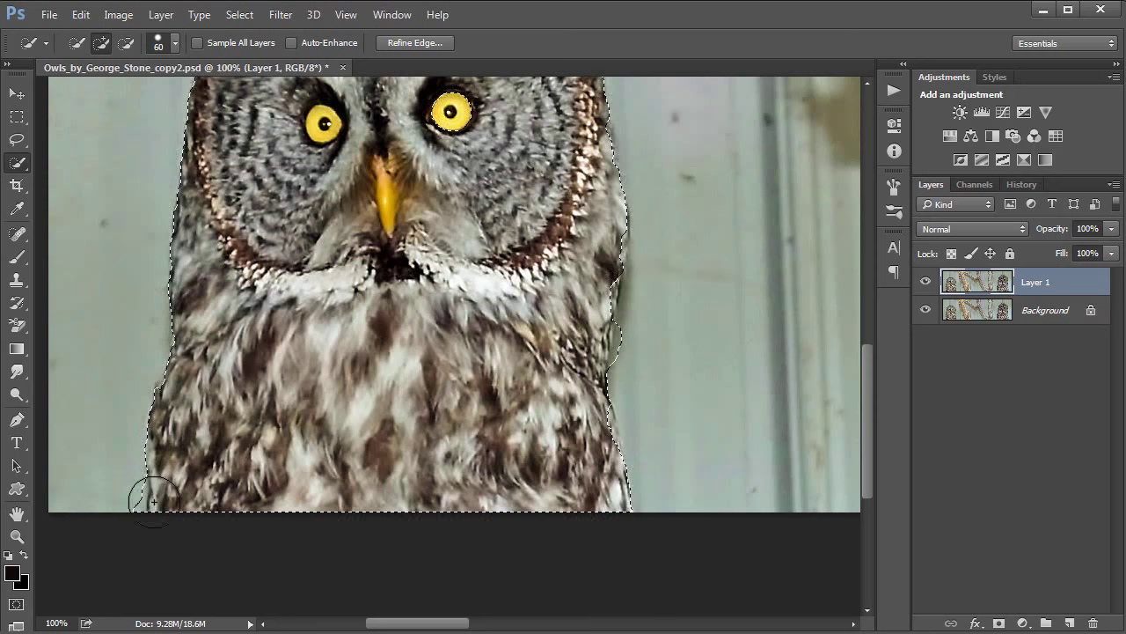
Zoom in on the owl's lower-left edge, shrink the brush, and toggle Alt between add and subtract
right_click(16, 166)
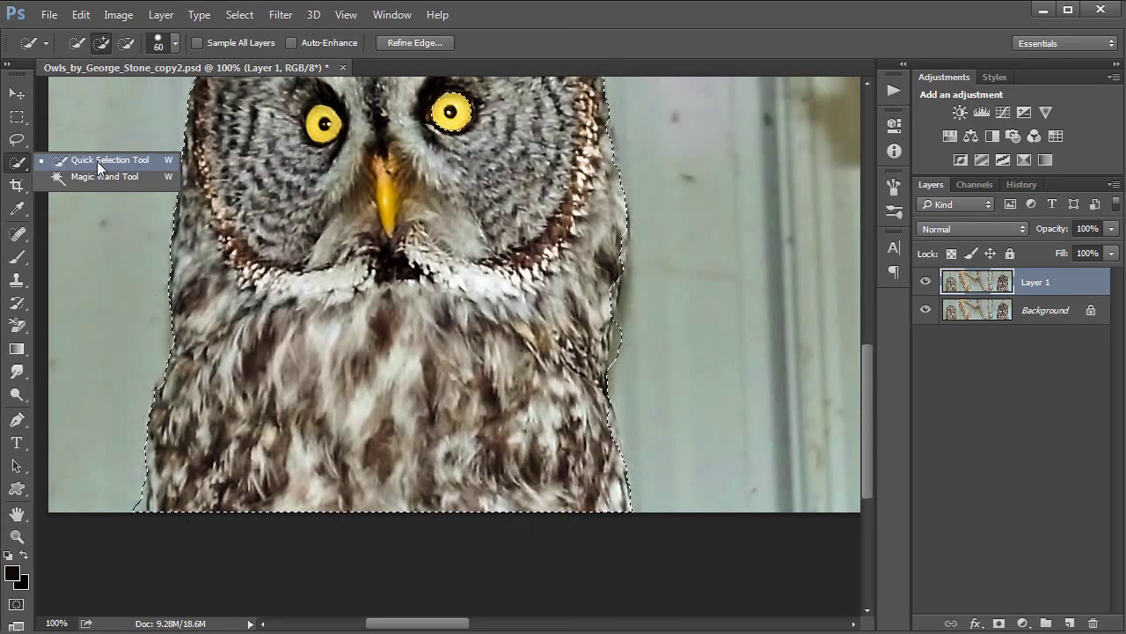
left_click(97, 161)
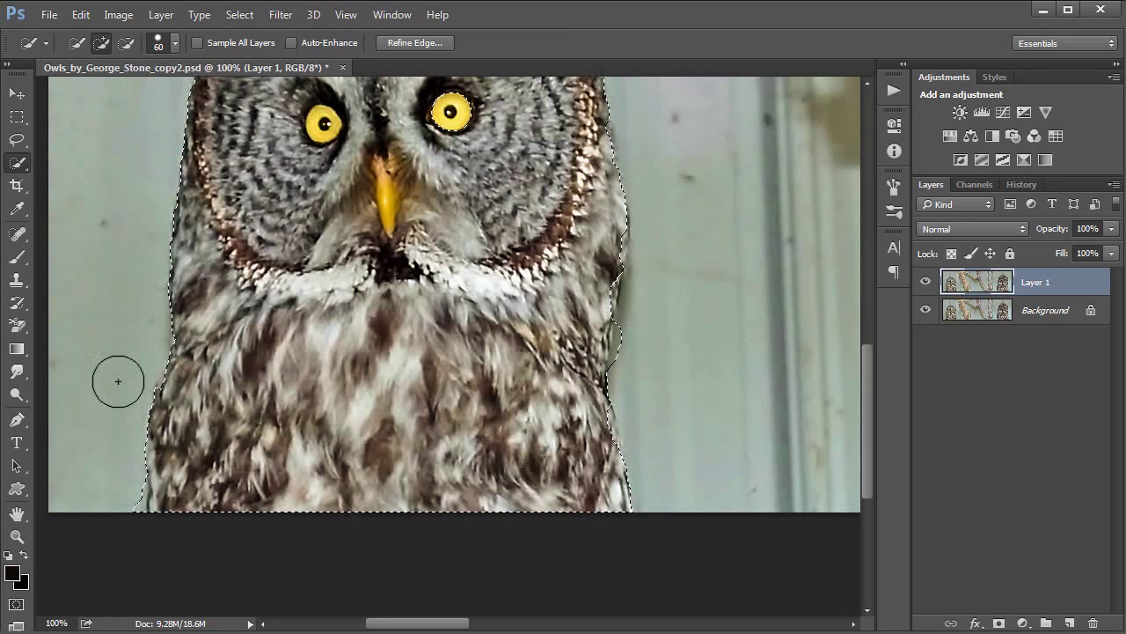
left_click(137, 507)
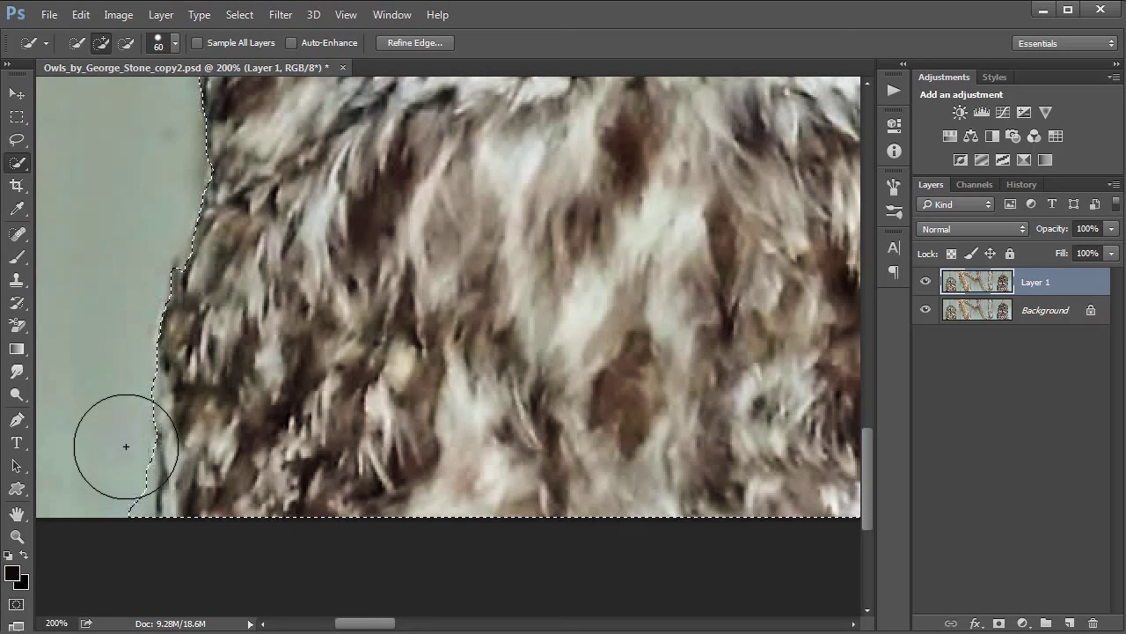
key("bracketleft")
key("bracketleft")
key("bracketleft")
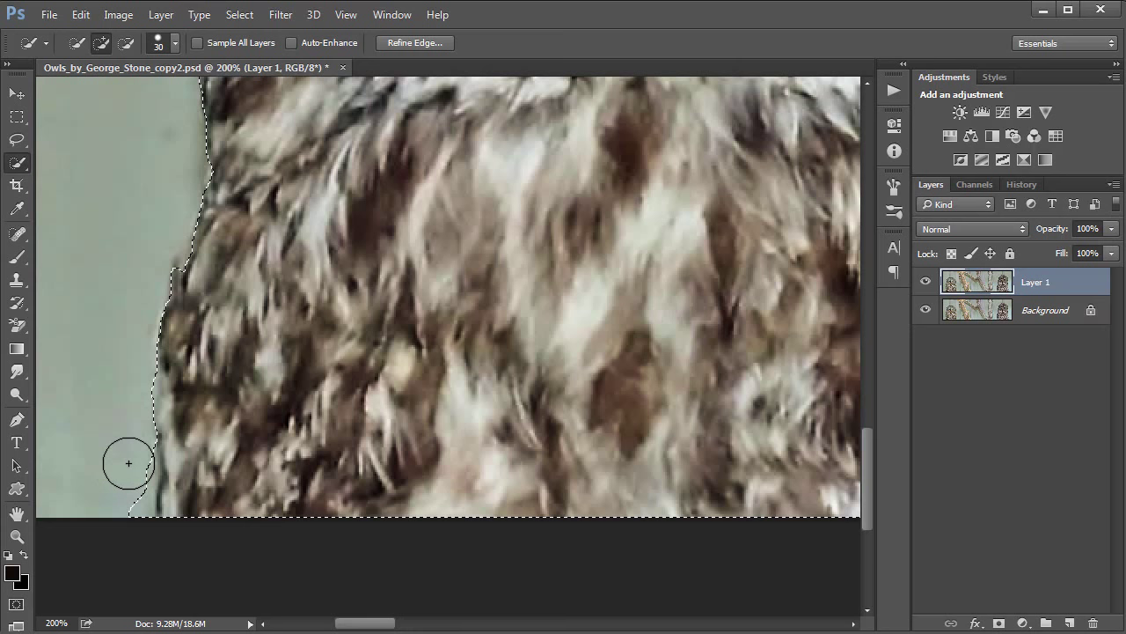
key("alt")
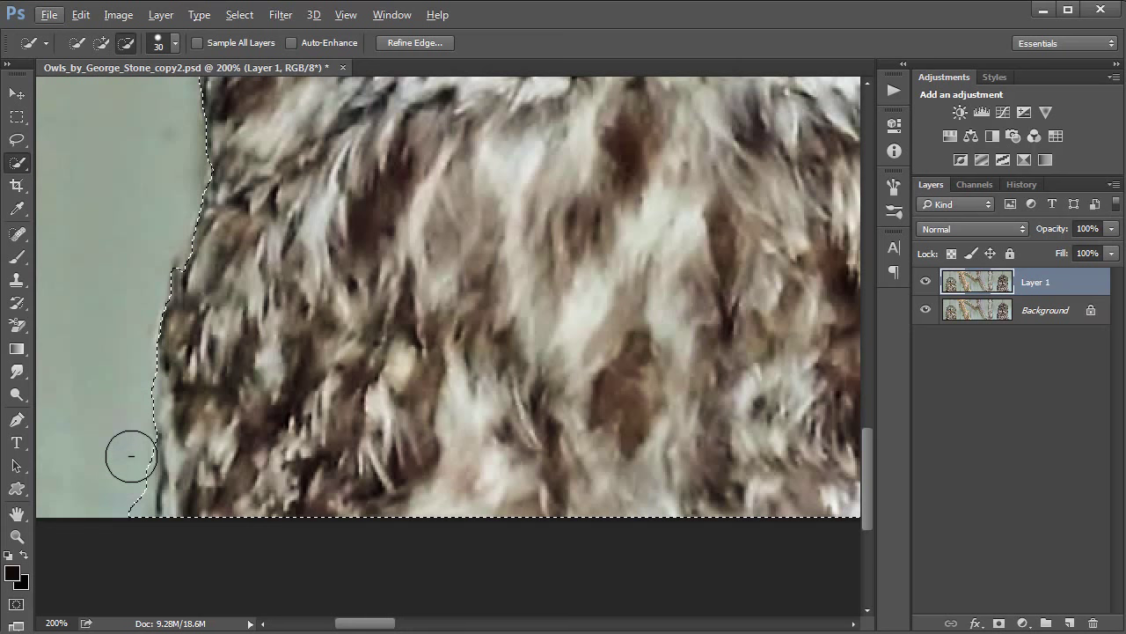
key("alt")
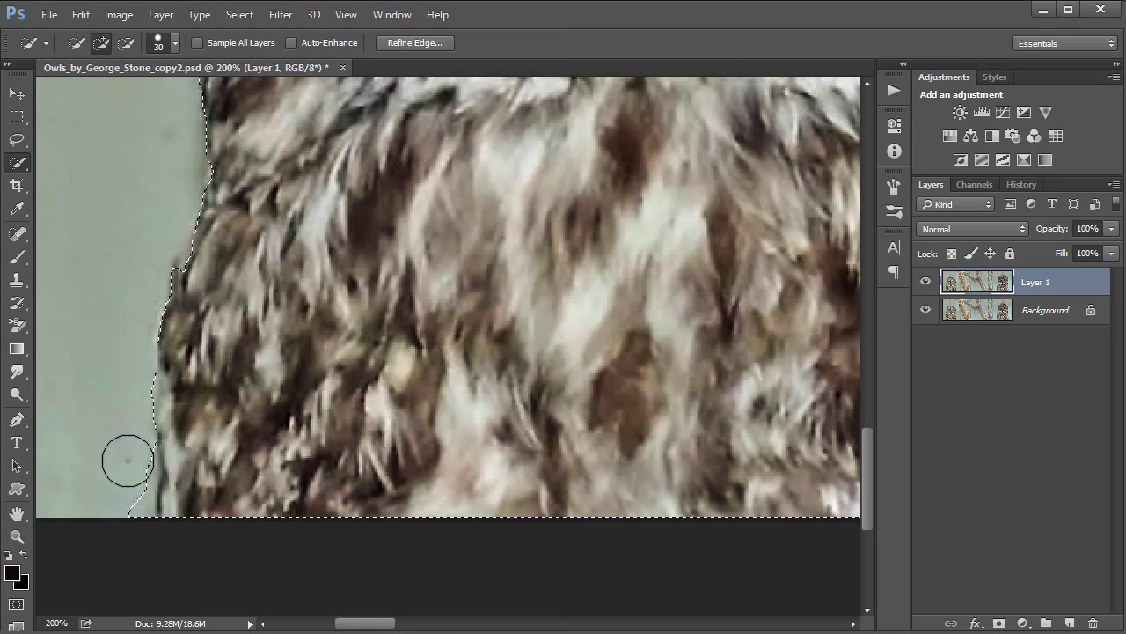
key("alt")
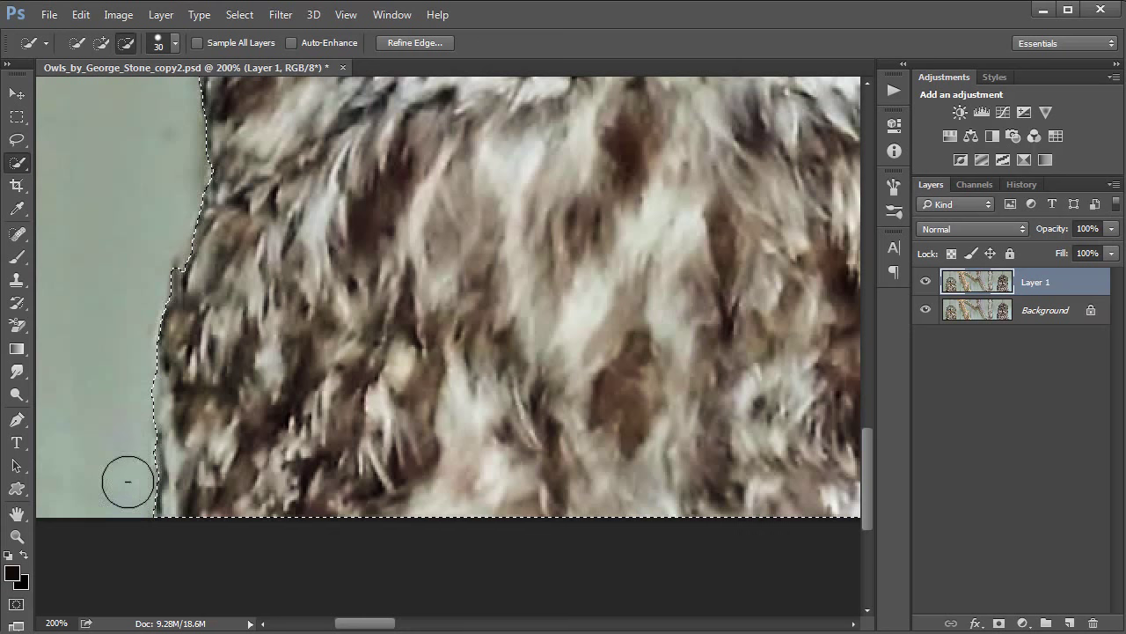
key("alt")
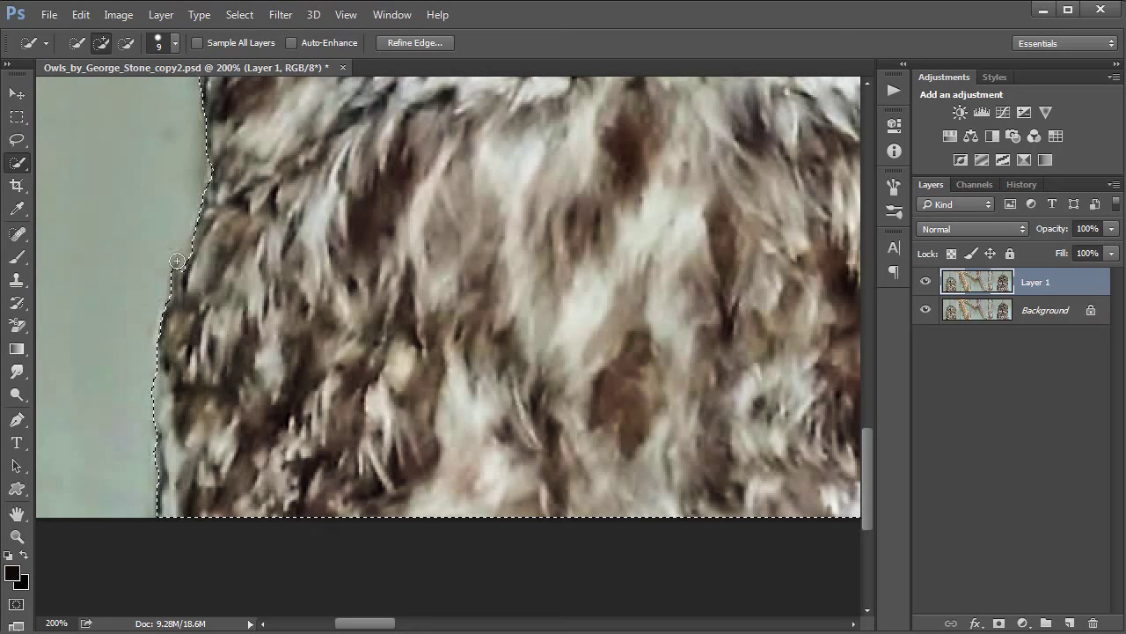
Extend the selection up and down the owl's right edge, trimming a background bulge
left_click(177, 262)
left_click_drag(773, 315, 364, 352)
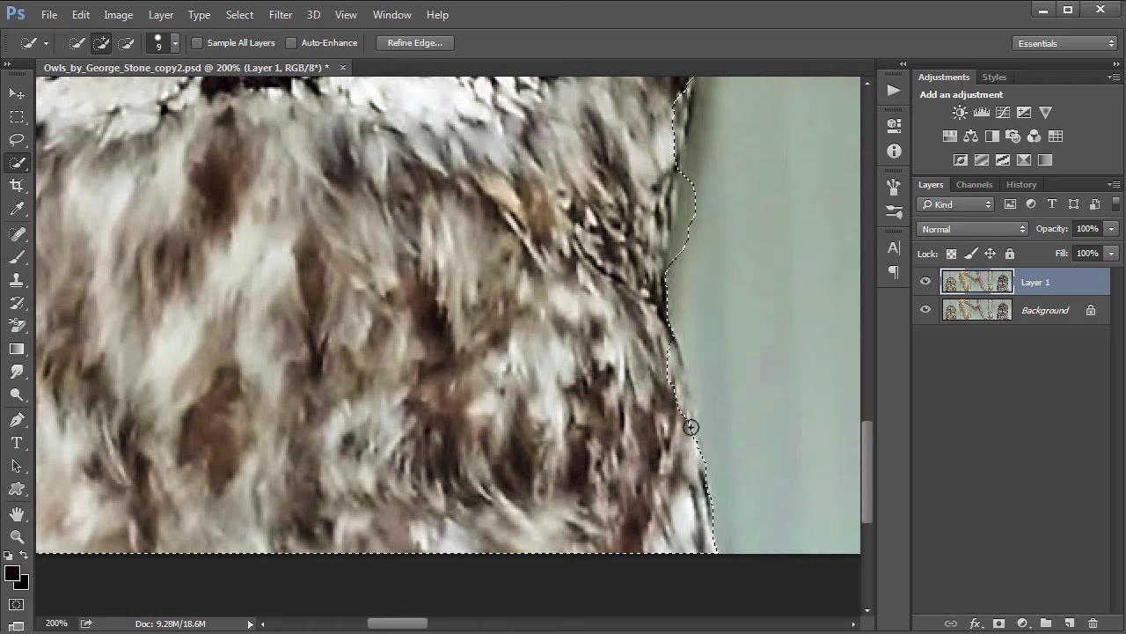
mouse_move(691, 427)
left_mouse_down()
mouse_move(657, 361)
mouse_move(679, 384)
mouse_move(662, 338)
mouse_move(678, 405)
left_mouse_up()
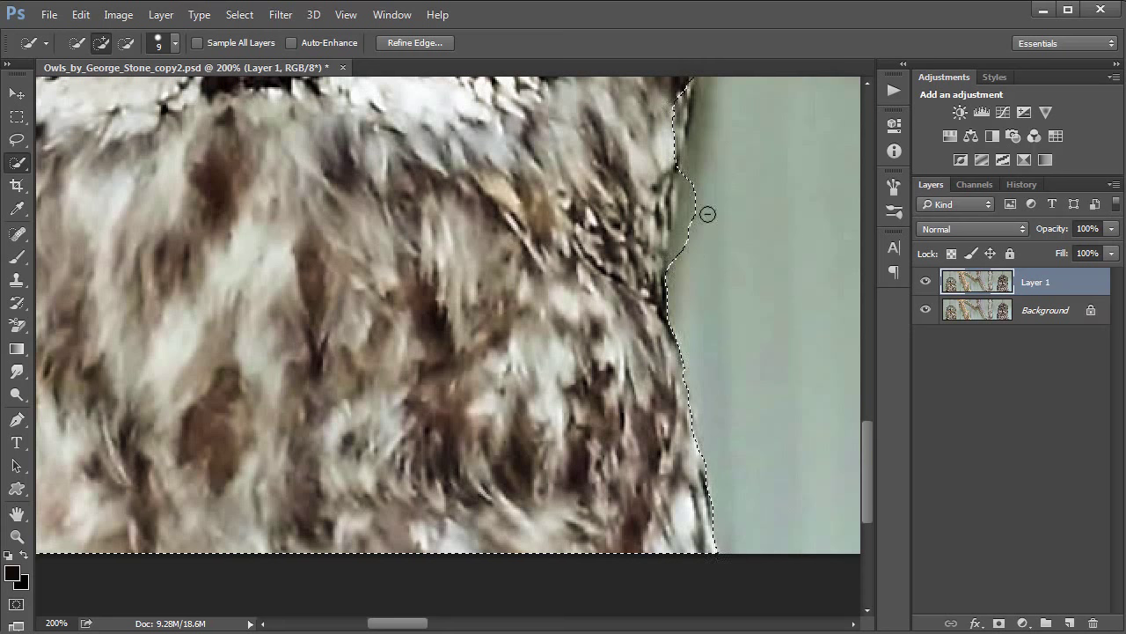
left_click_drag(707, 216, 672, 180)
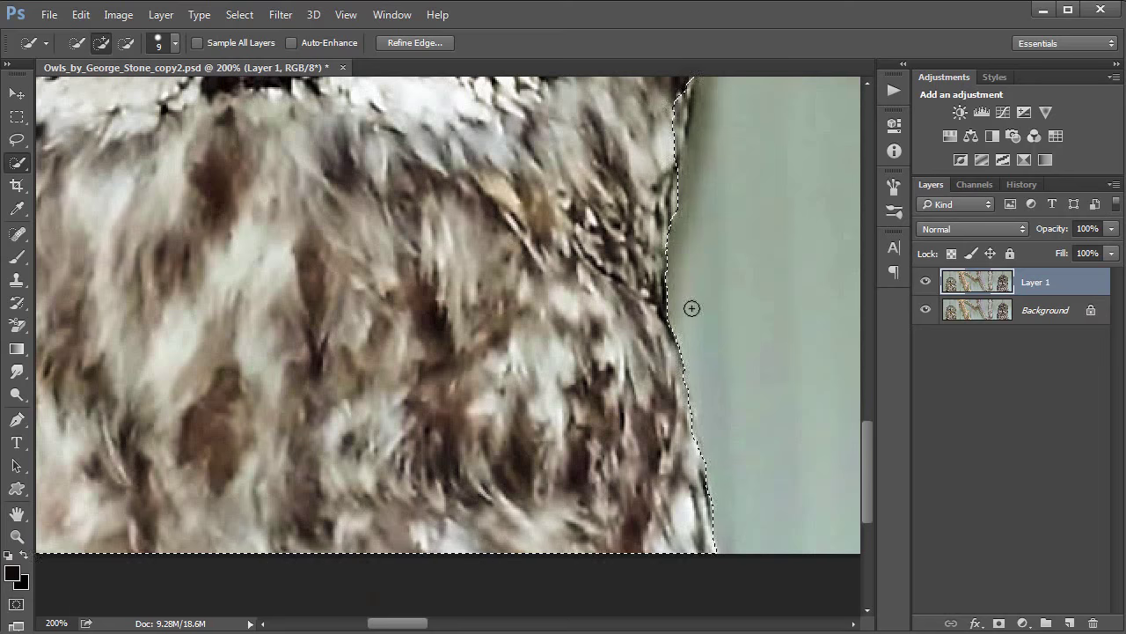
left_click_drag(724, 292, 689, 314)
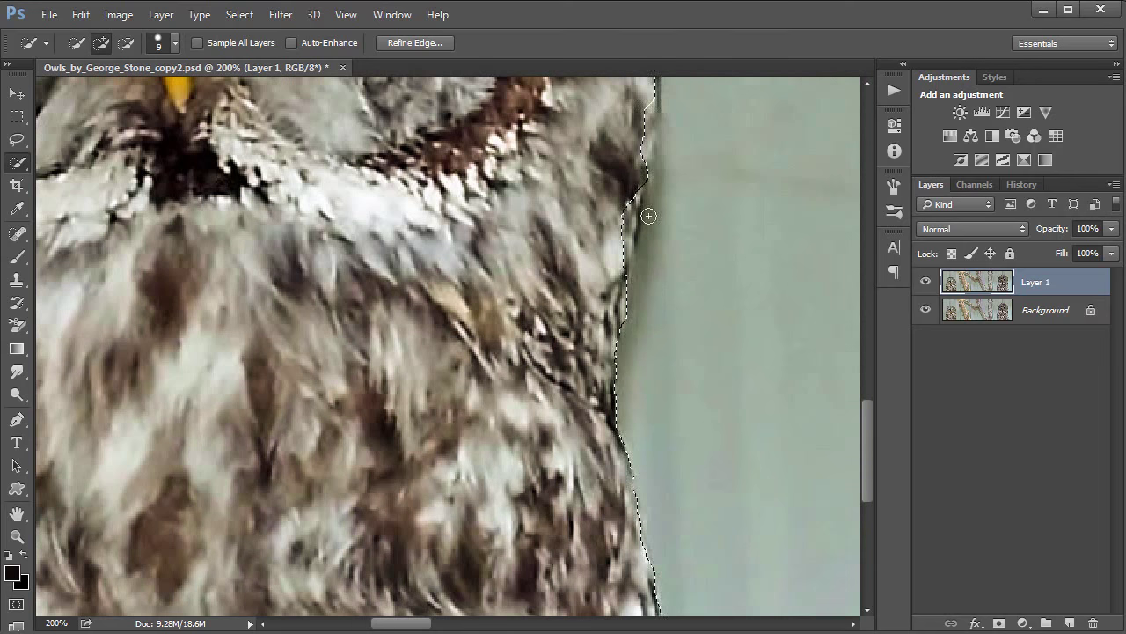
mouse_move(634, 186)
left_mouse_down()
mouse_move(606, 313)
mouse_move(617, 336)
mouse_move(660, 214)
mouse_move(640, 285)
left_mouse_up()
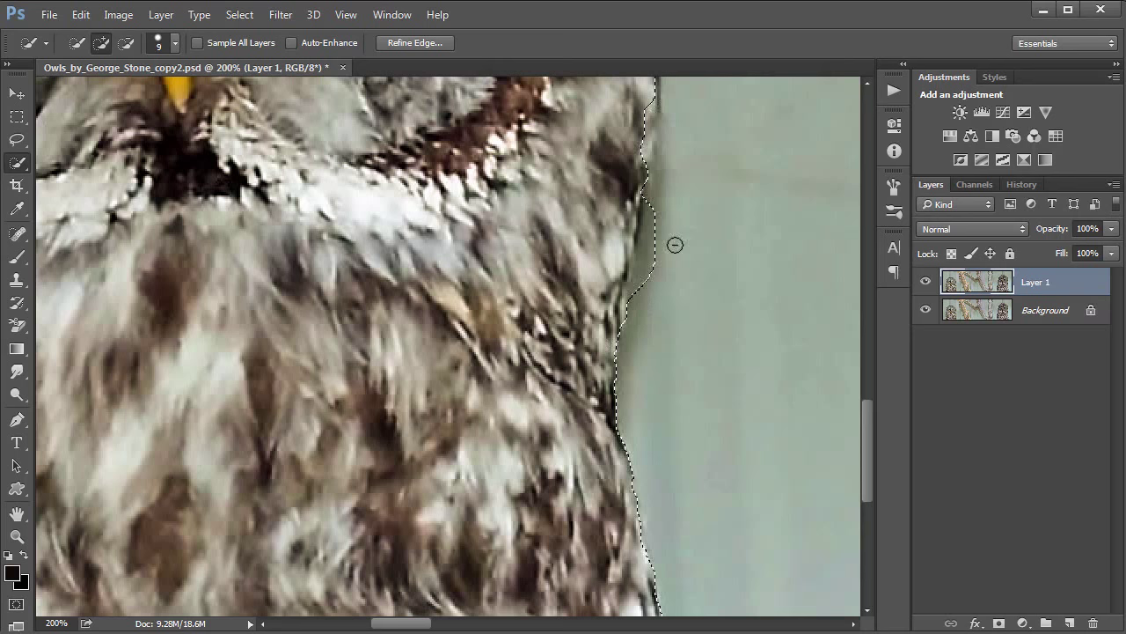
Subtract the background beside the owl's shoulder and extend along its right side
key("alt")
left_click_drag(647, 283, 660, 208)
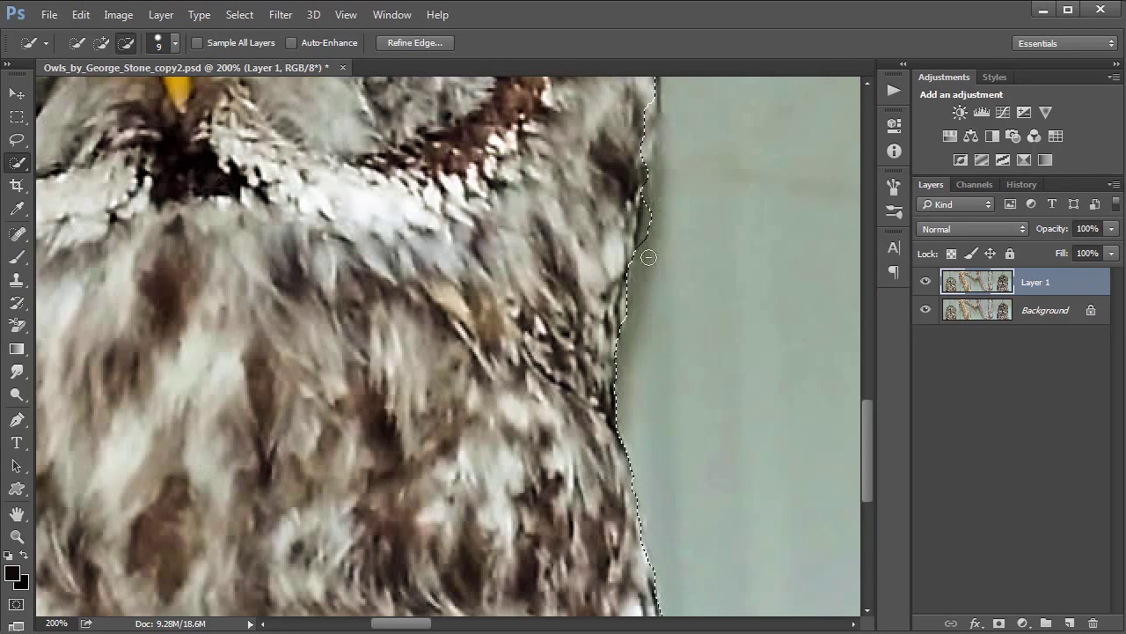
scroll(704, 290, "up", 3)
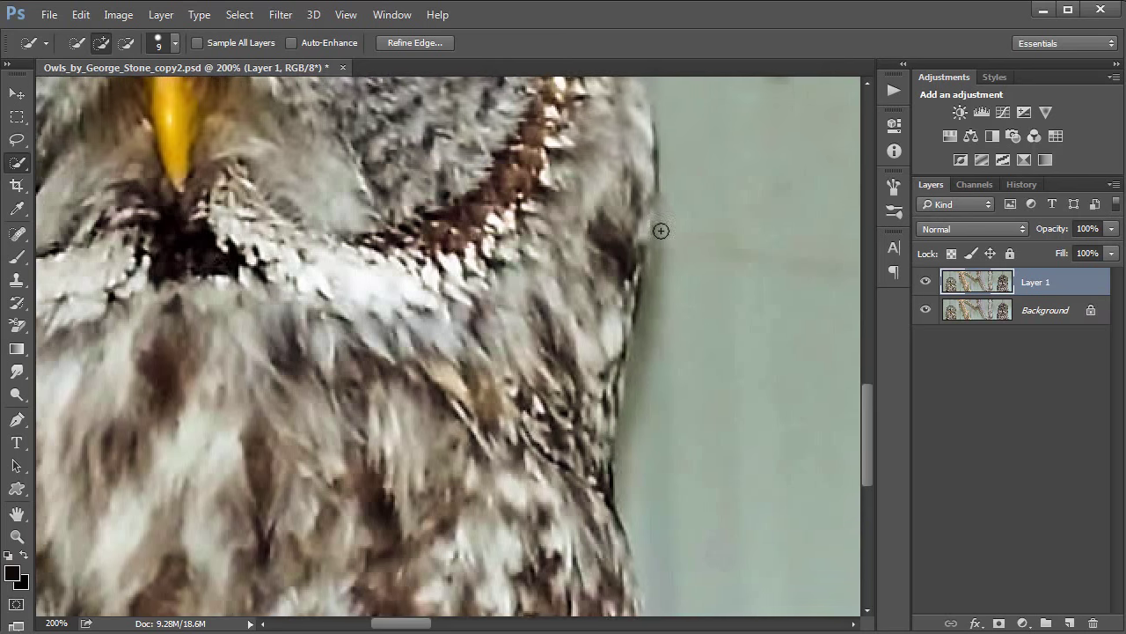
mouse_move(628, 256)
left_mouse_down()
mouse_move(643, 298)
mouse_move(666, 244)
left_mouse_up()
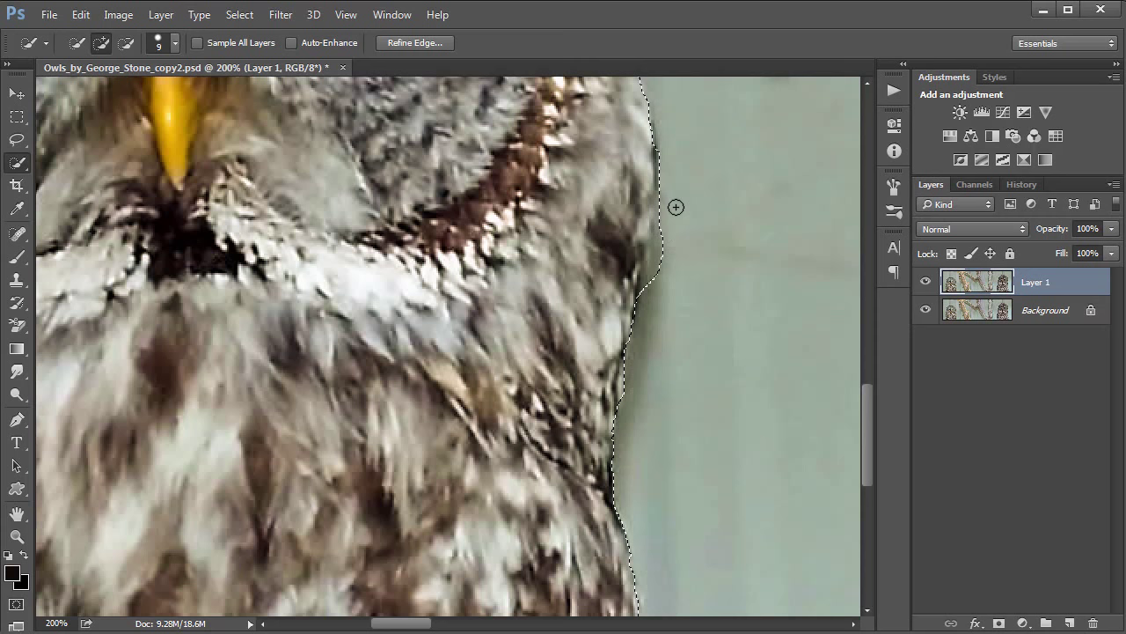
mouse_move(672, 237)
left_mouse_down()
mouse_move(672, 288)
mouse_move(645, 248)
left_mouse_up()
key("alt")
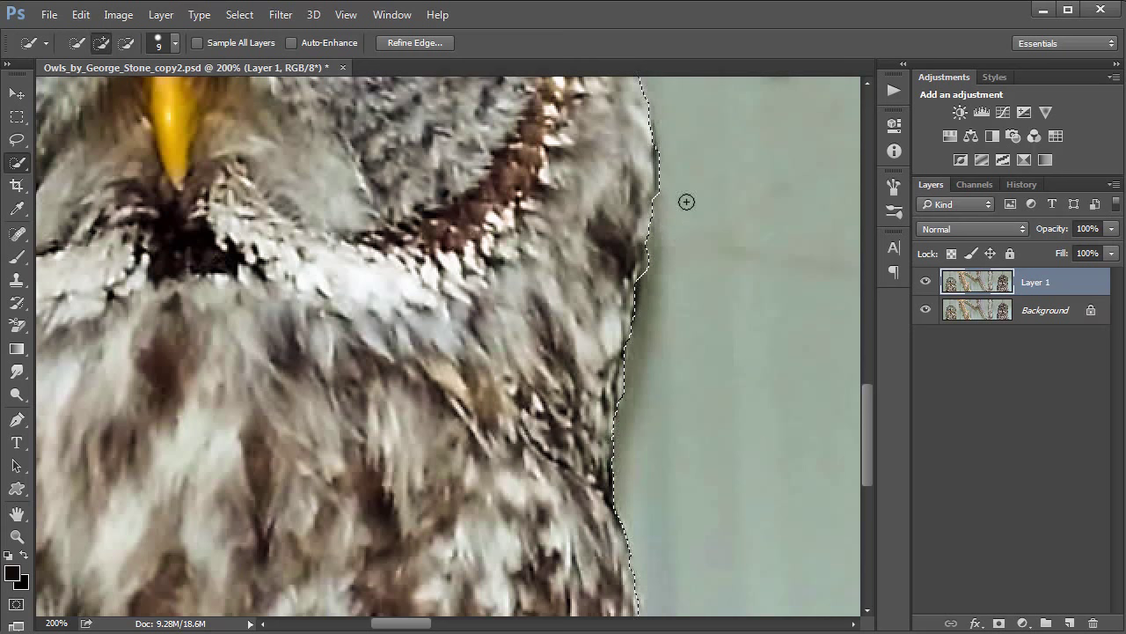
Extend the selection down the owl's right cheek near the eyes
left_click_drag(703, 315, 713, 413)
left_click_drag(686, 227, 687, 296)
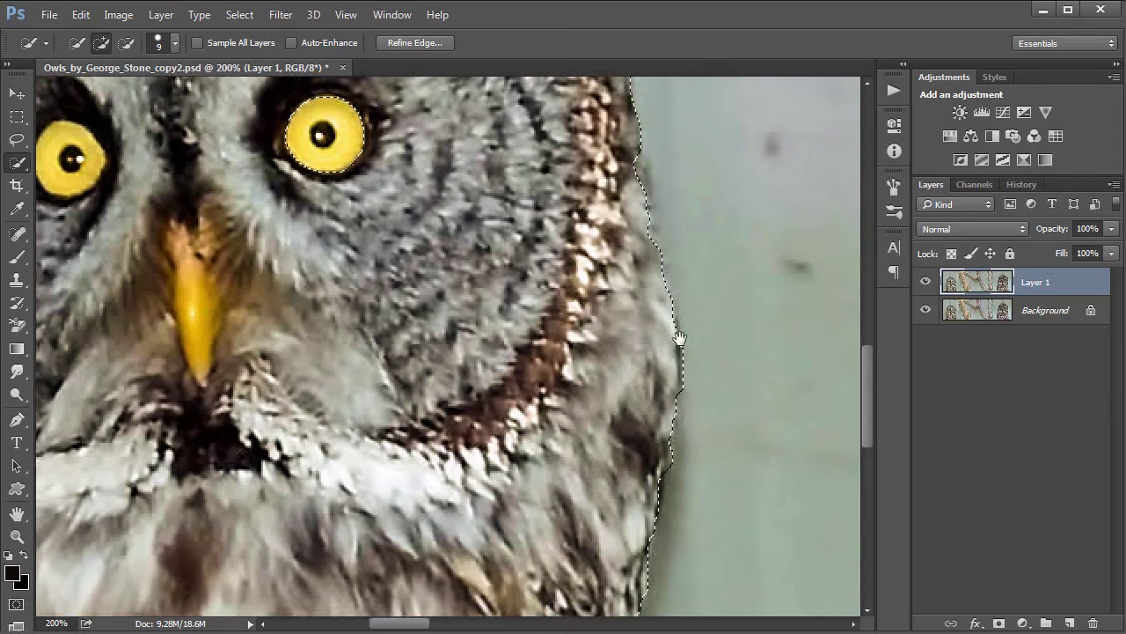
left_click_drag(648, 220, 644, 313)
left_click_drag(630, 240, 646, 327)
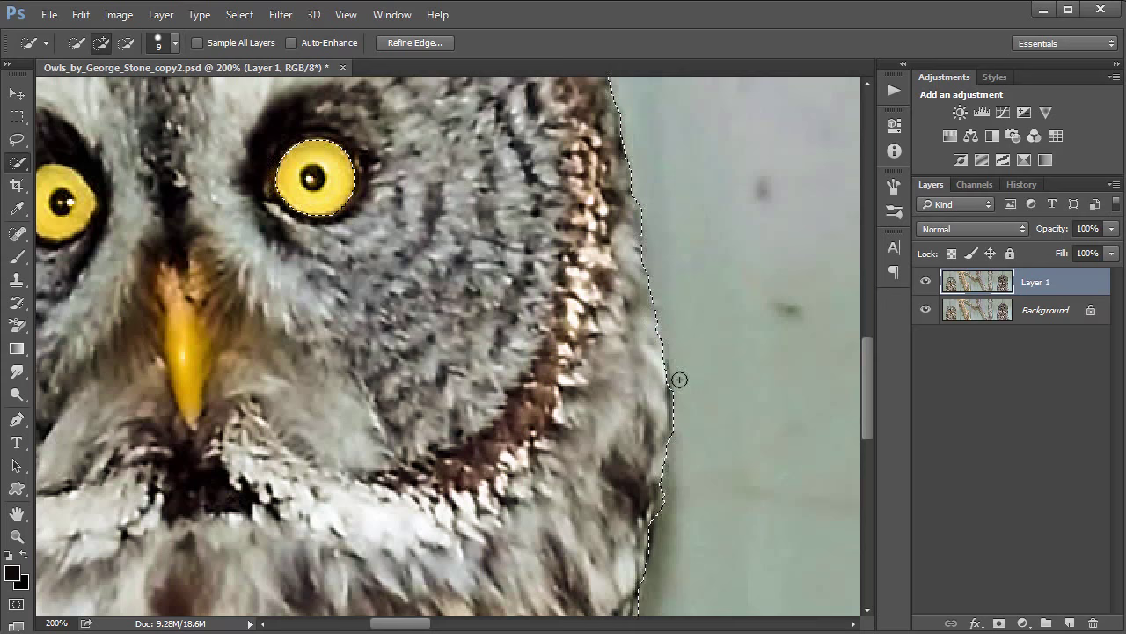
Extend the selection over the top of the owl's head
left_click_drag(646, 284, 657, 367)
scroll(656, 367, "up", 3)
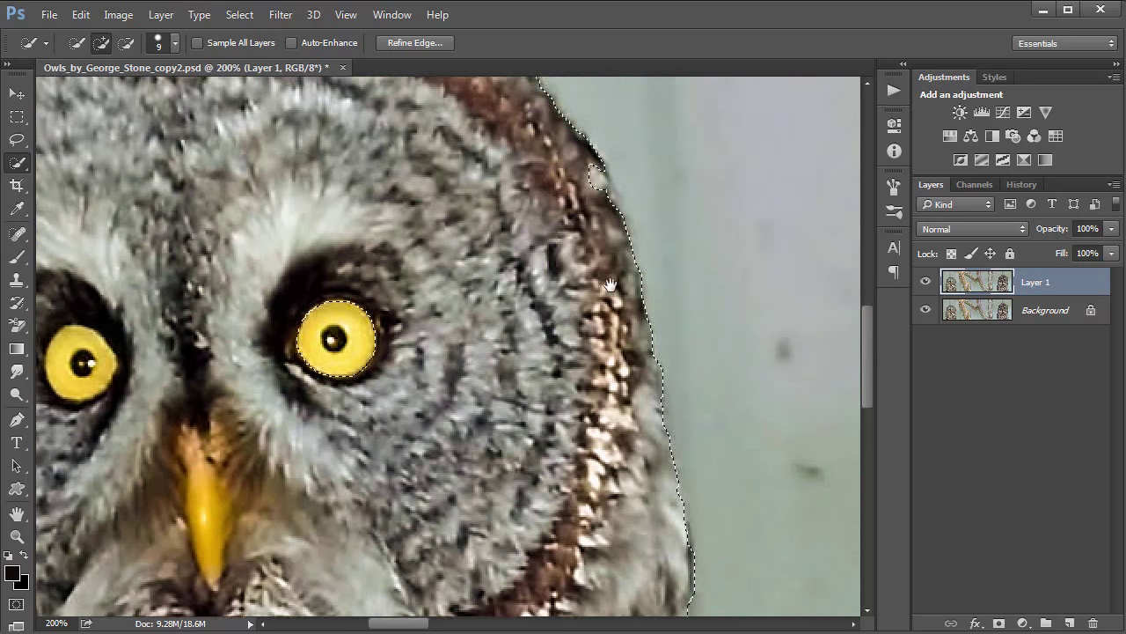
scroll(595, 214, "up", 1)
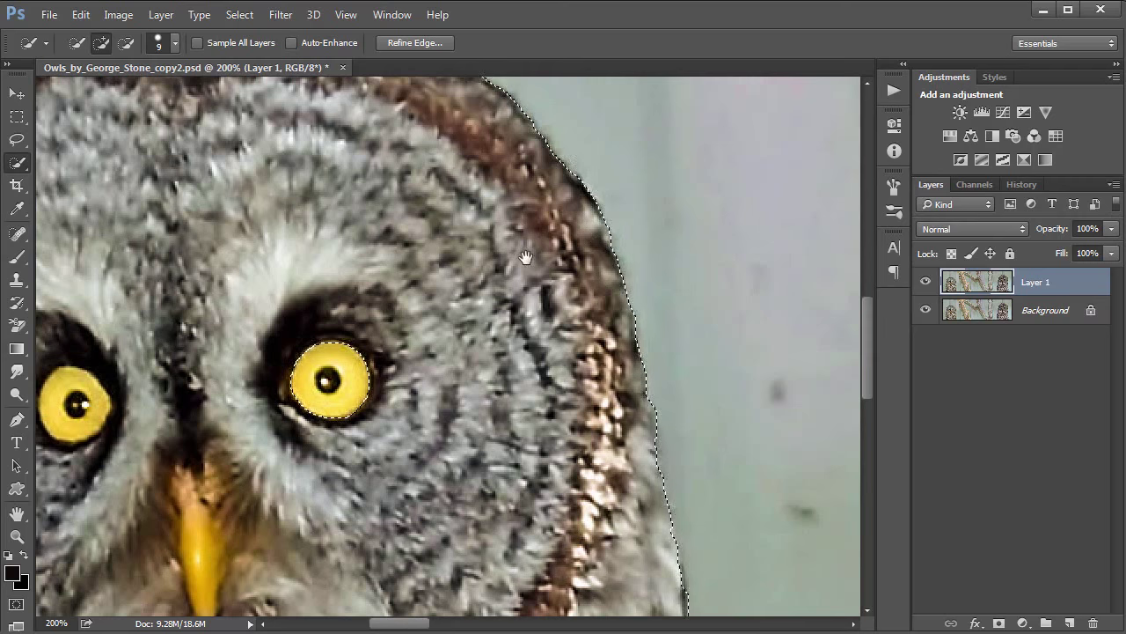
left_click_drag(448, 150, 534, 300)
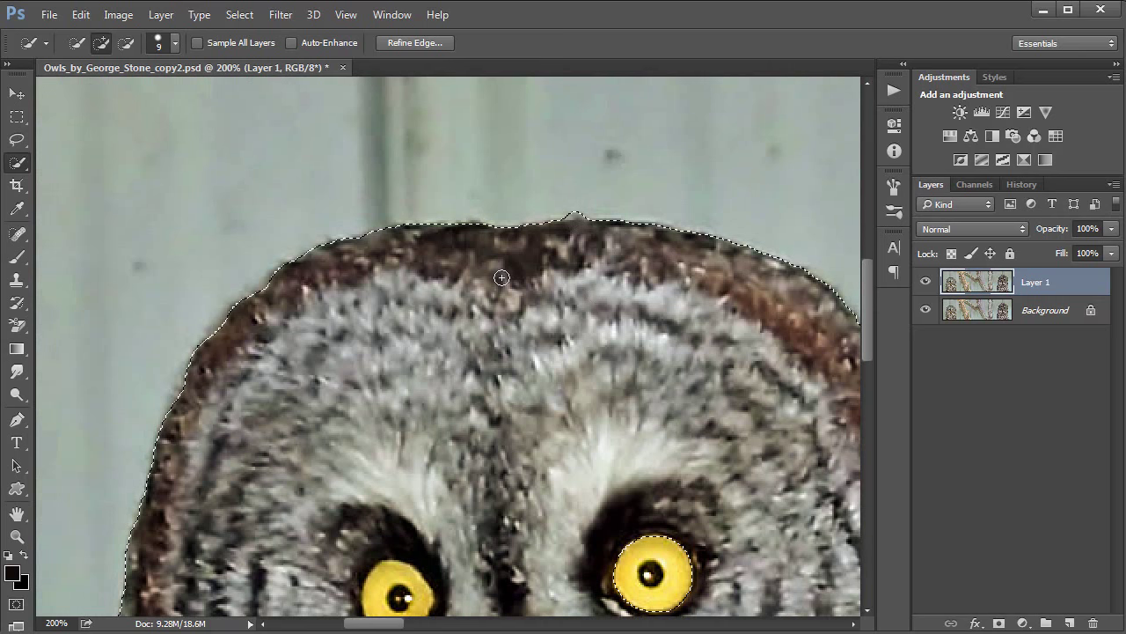
left_click_drag(521, 234, 472, 264)
Extend the selection down the owl's left edge to its lower-left feathers
key("ctrl+d")
left_click_drag(359, 280, 449, 243)
mouse_move(369, 254)
left_mouse_down()
mouse_move(338, 285)
mouse_move(319, 264)
left_mouse_up()
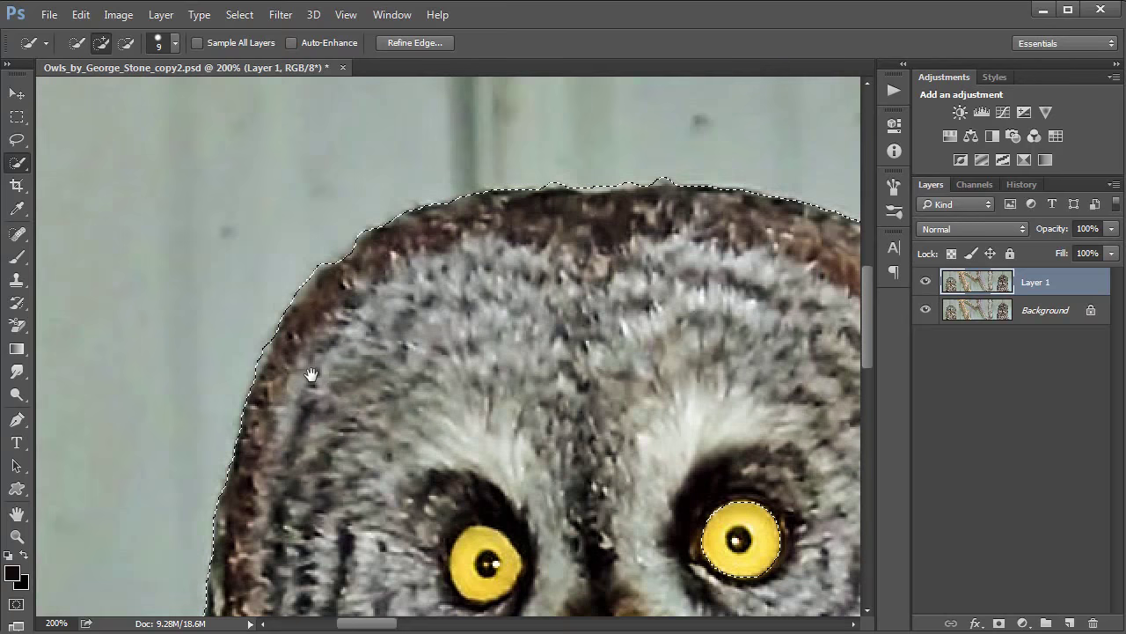
scroll(311, 375, "down", 10)
scroll(311, 375, "left", 3)
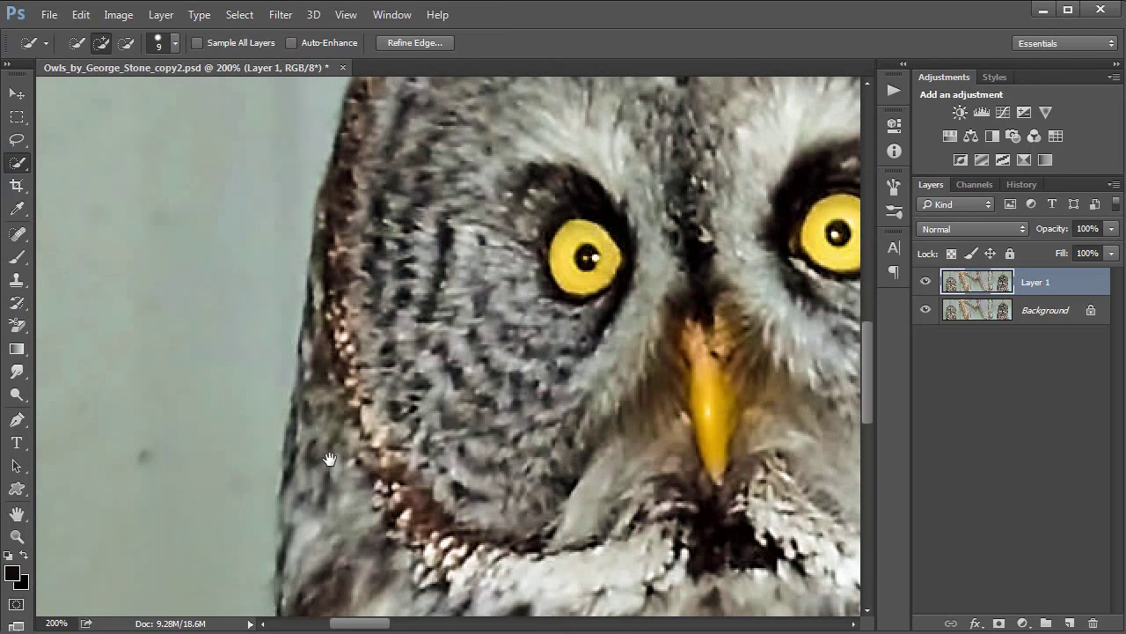
scroll(328, 458, "down", 1)
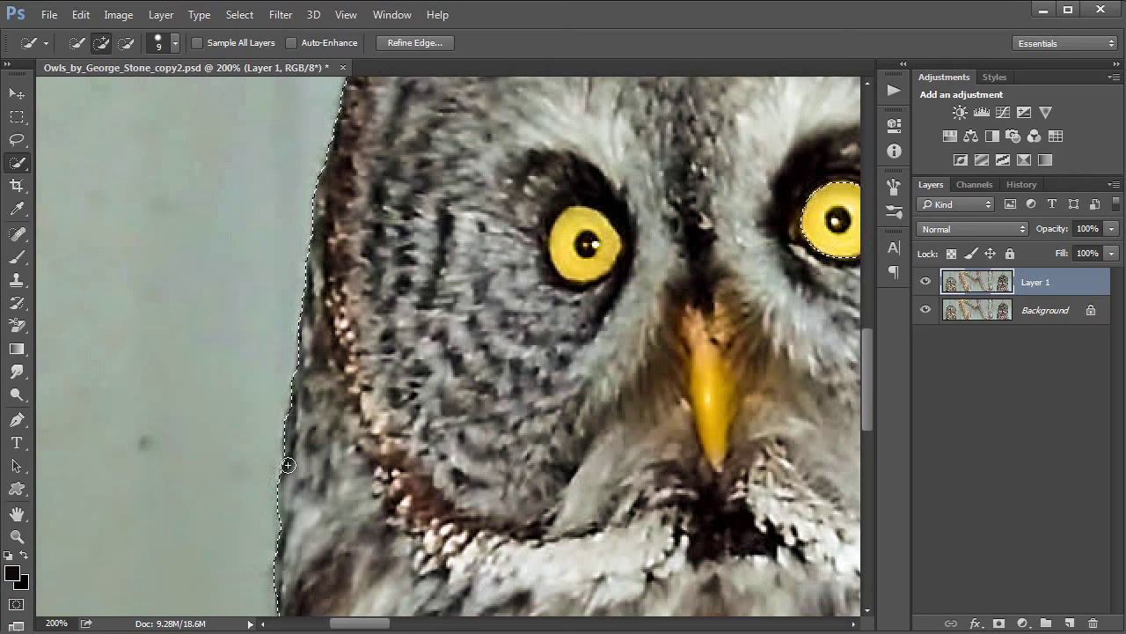
scroll(325, 367, "down", 5)
scroll(324, 367, "left", 2)
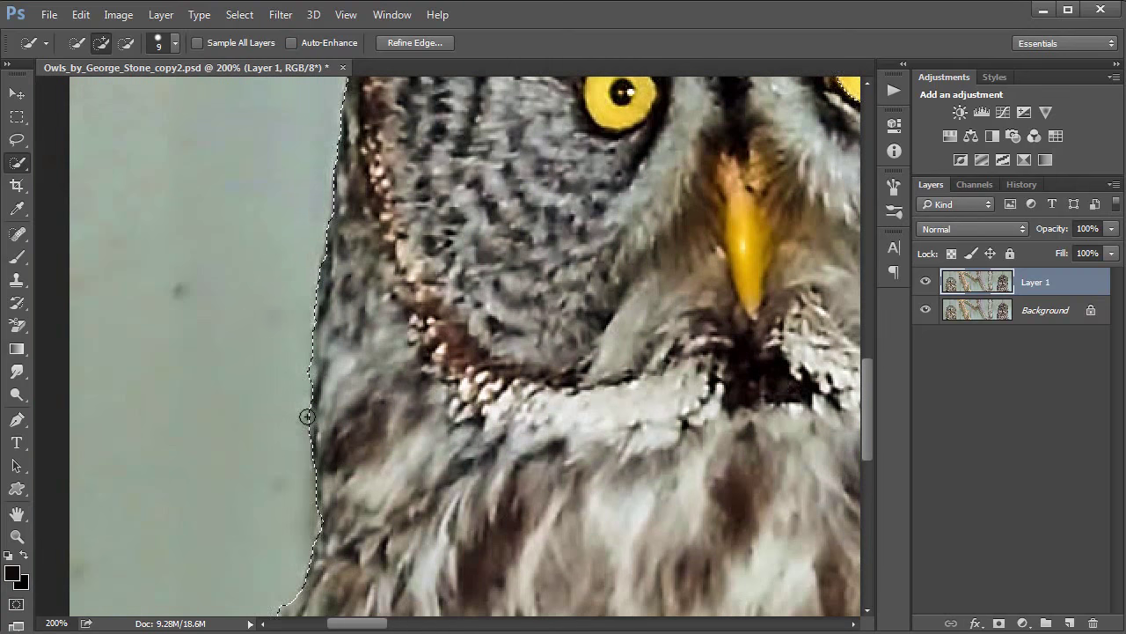
scroll(410, 445, "down", 3)
scroll(410, 445, "left", 2)
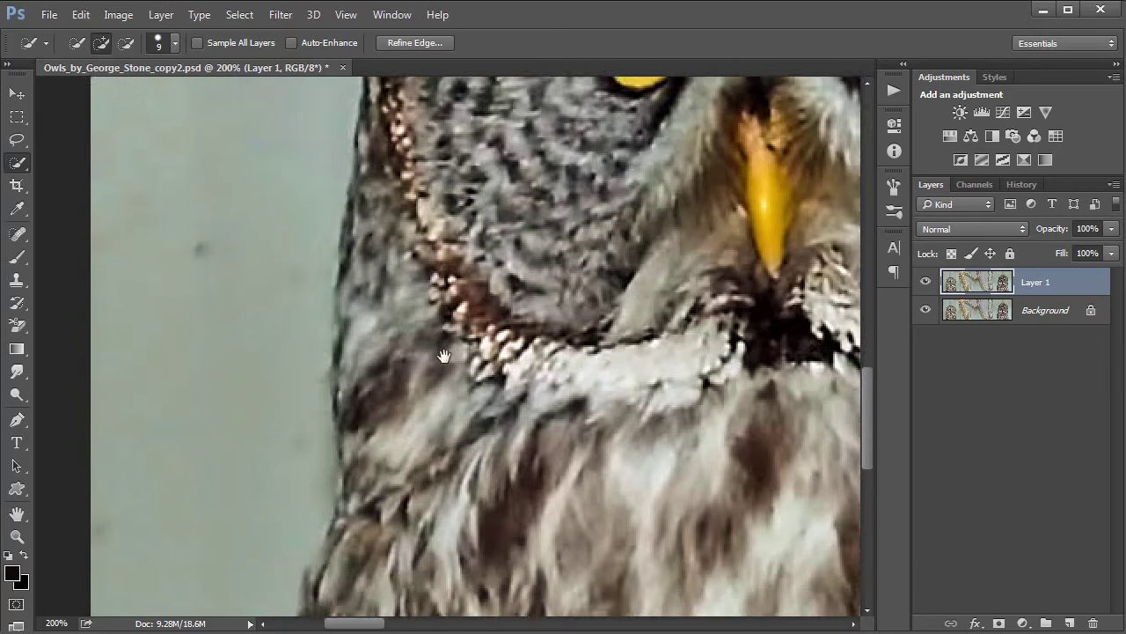
scroll(410, 486, "down", 3)
scroll(410, 487, "left", 2)
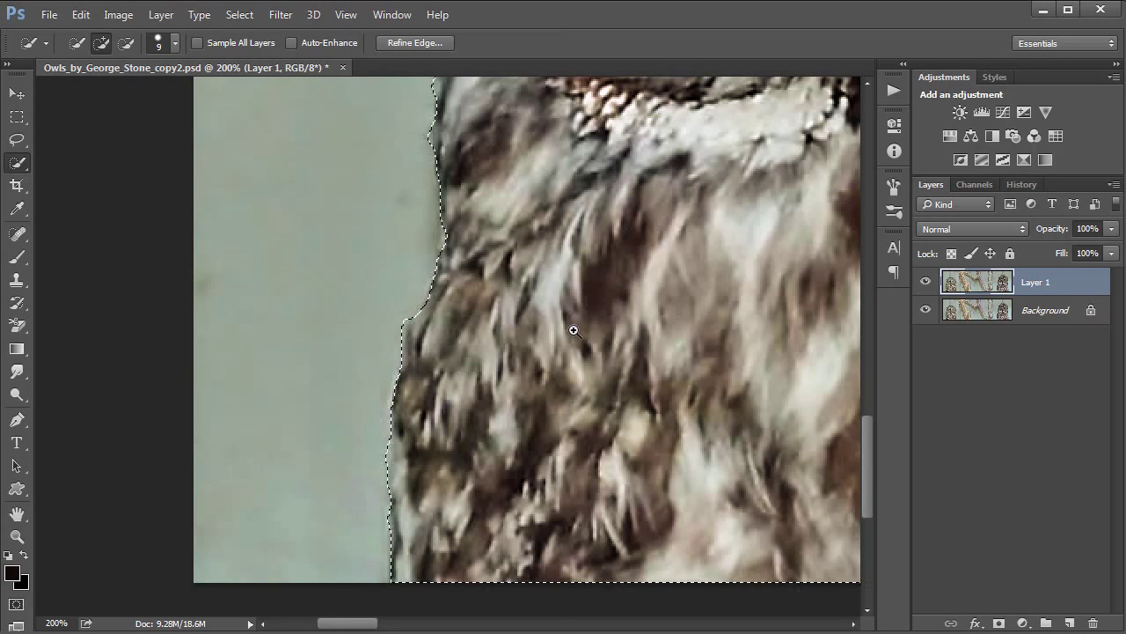
Zoom out to 66.7% and preview the owl selection on white in Refine Edge
left_click(484, 339, "alt")
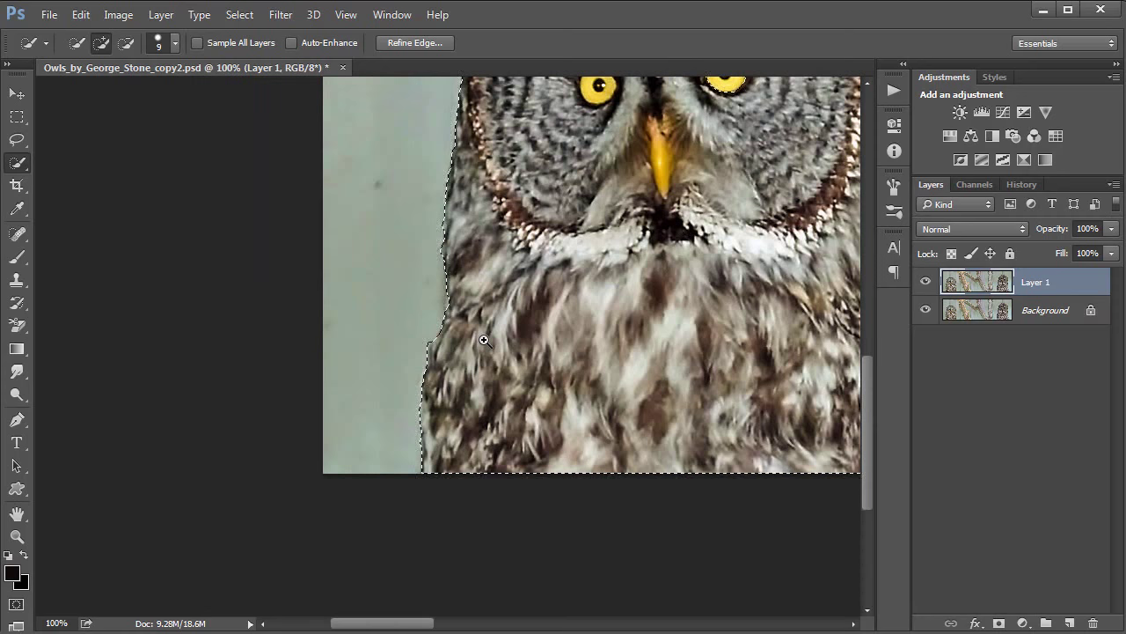
left_click(484, 340, "alt")
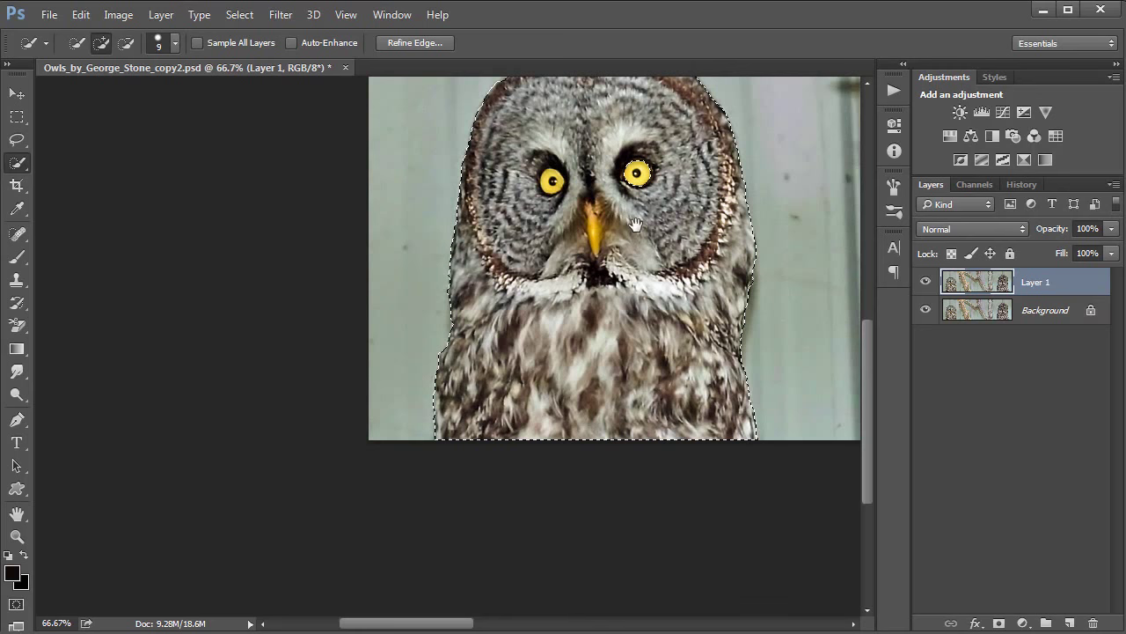
left_click_drag(633, 222, 568, 283)
left_click_drag(643, 244, 558, 259)
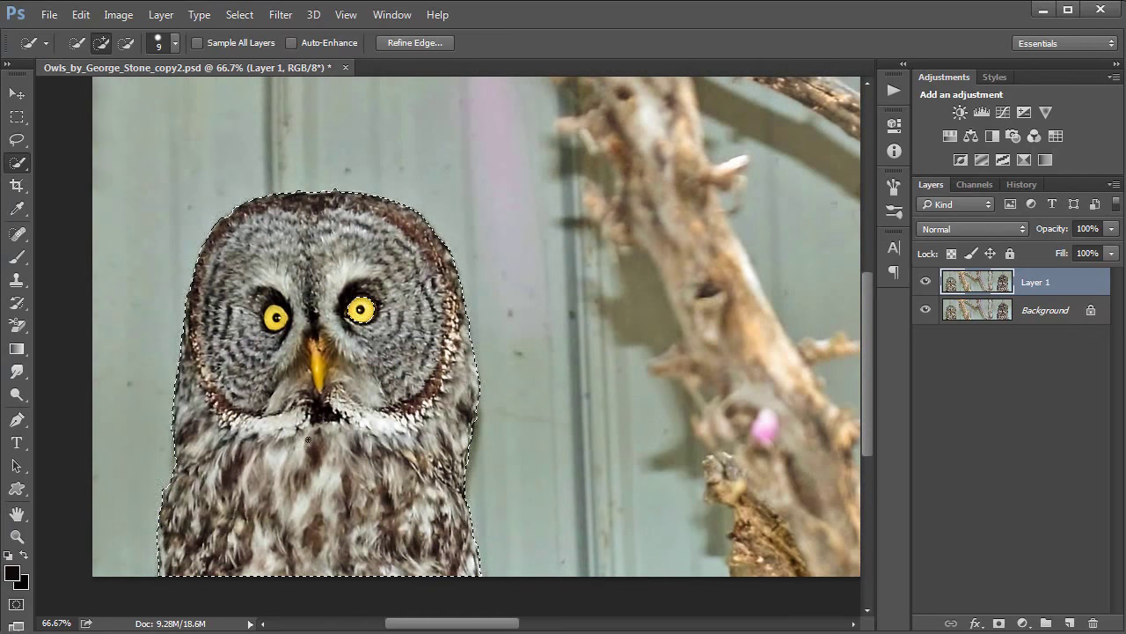
left_click(403, 43)
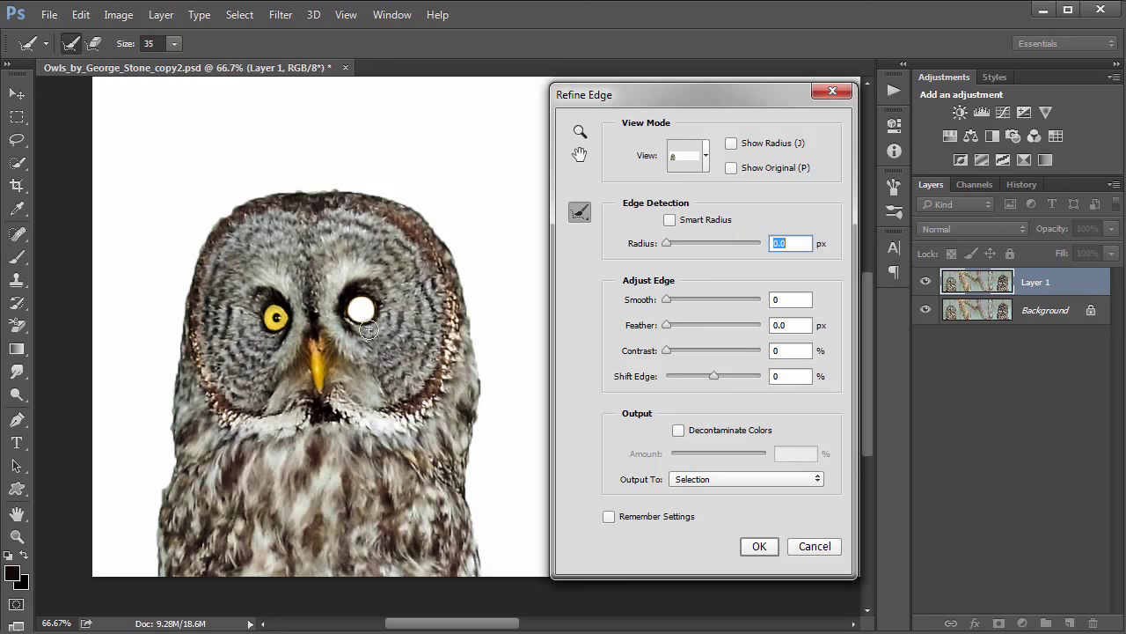
left_click(808, 547)
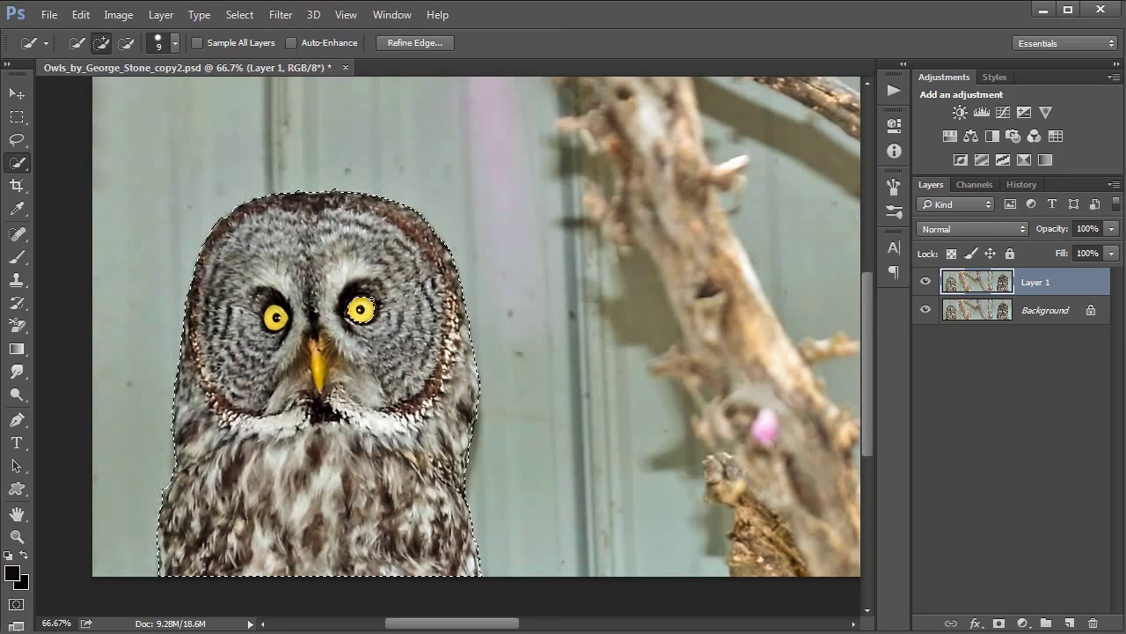
Fix the selection around the right eye, set the brush to 90, and recheck in Refine Edge
left_click_drag(370, 304, 350, 324)
left_click_drag(350, 283, 372, 292)
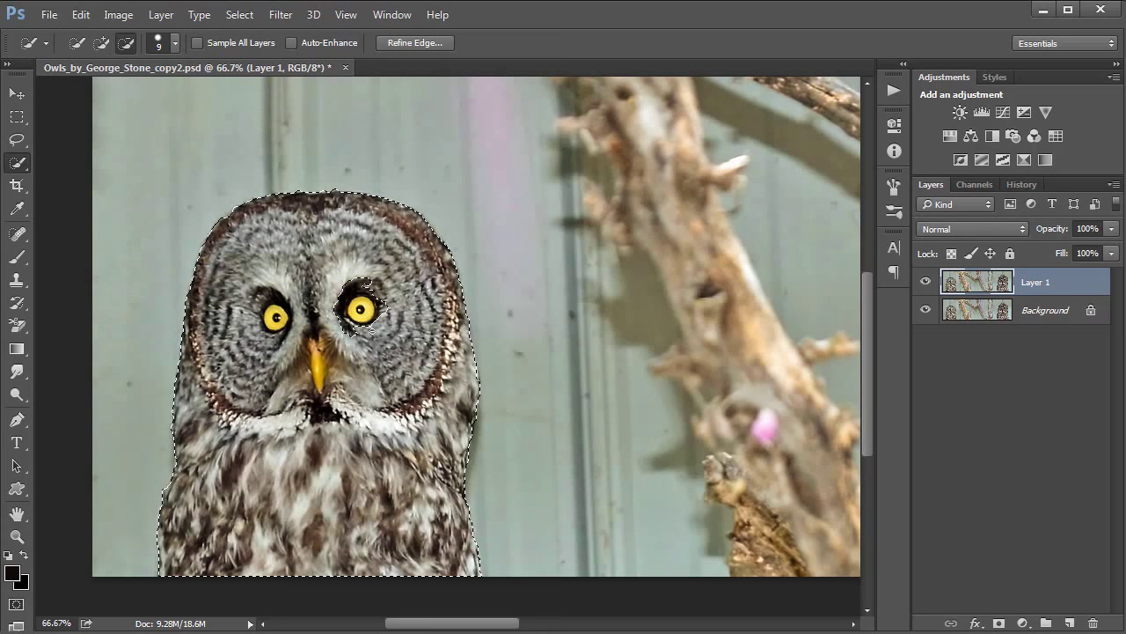
key("alt")
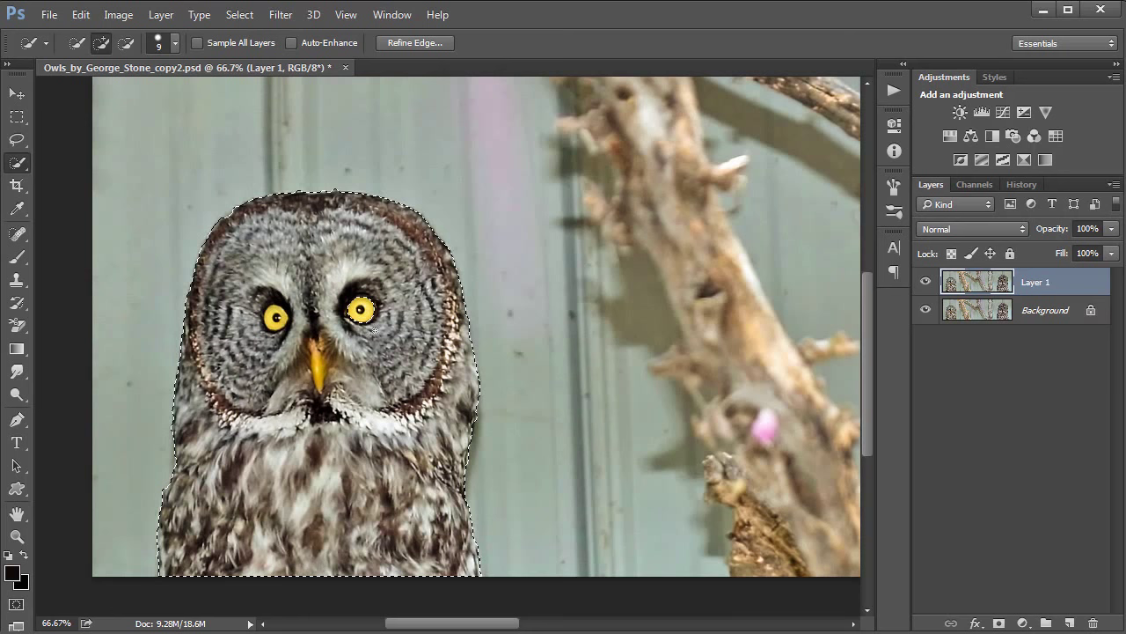
key("bracketright")
key("bracketright")
key("bracketright")
key("bracketright")
key("bracketright")
key("bracketright")
key("bracketright")
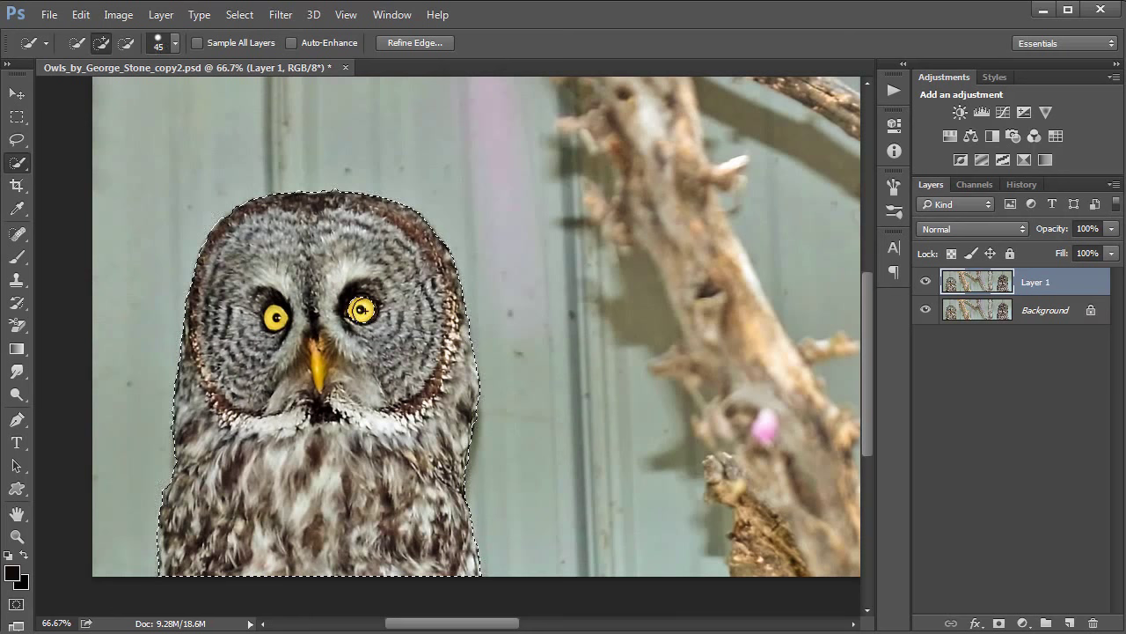
key("bracketright")
key("bracketright")
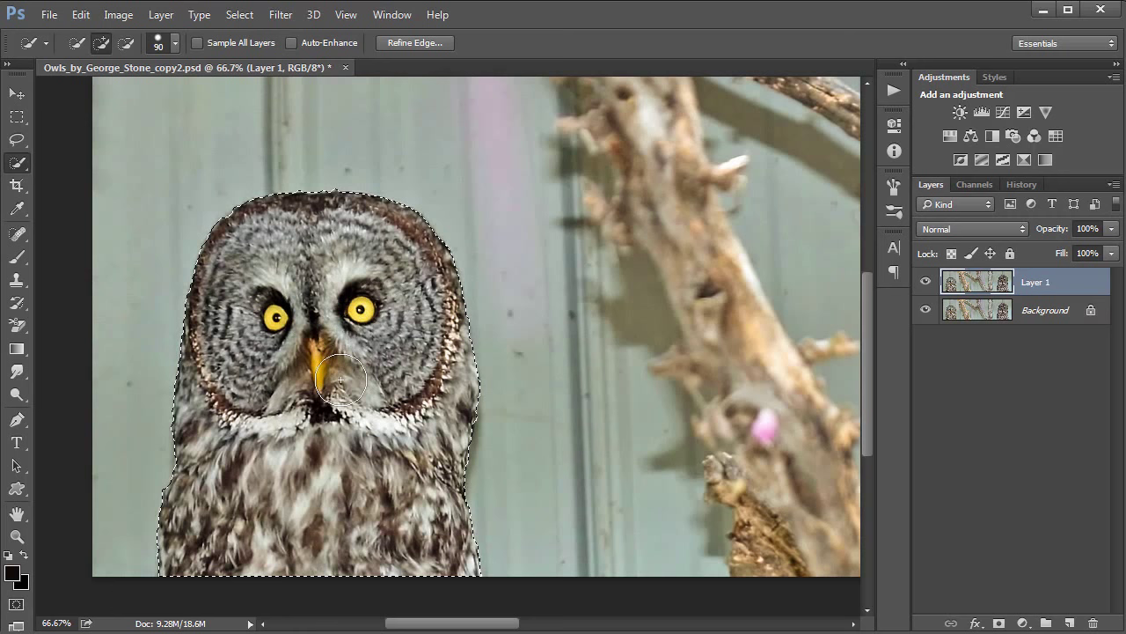
left_click(407, 44)
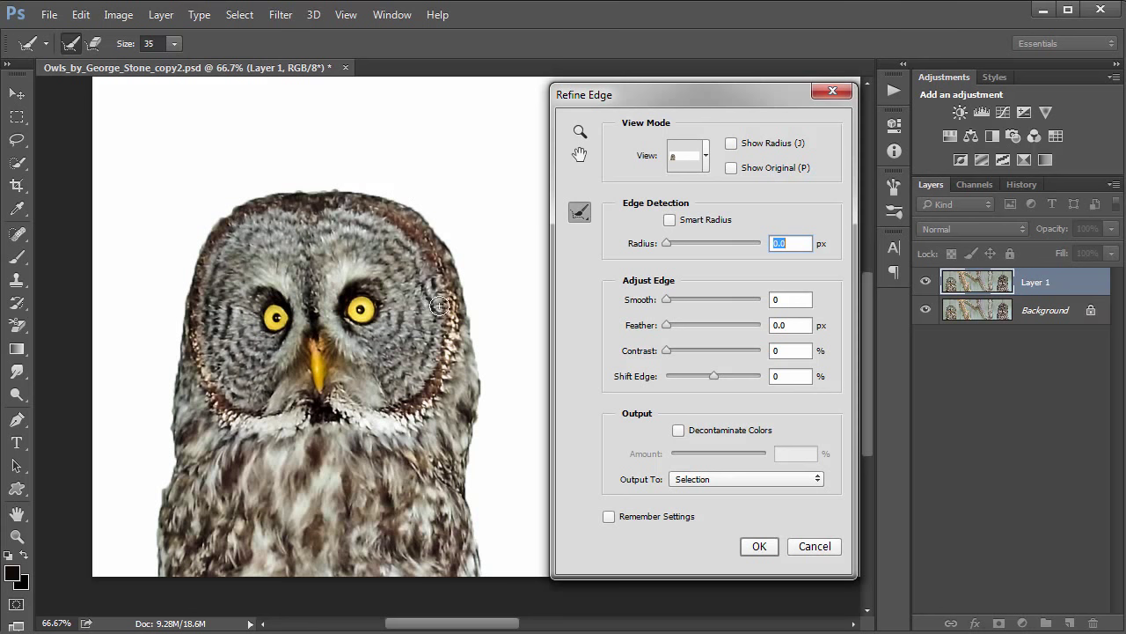
left_click(815, 547)
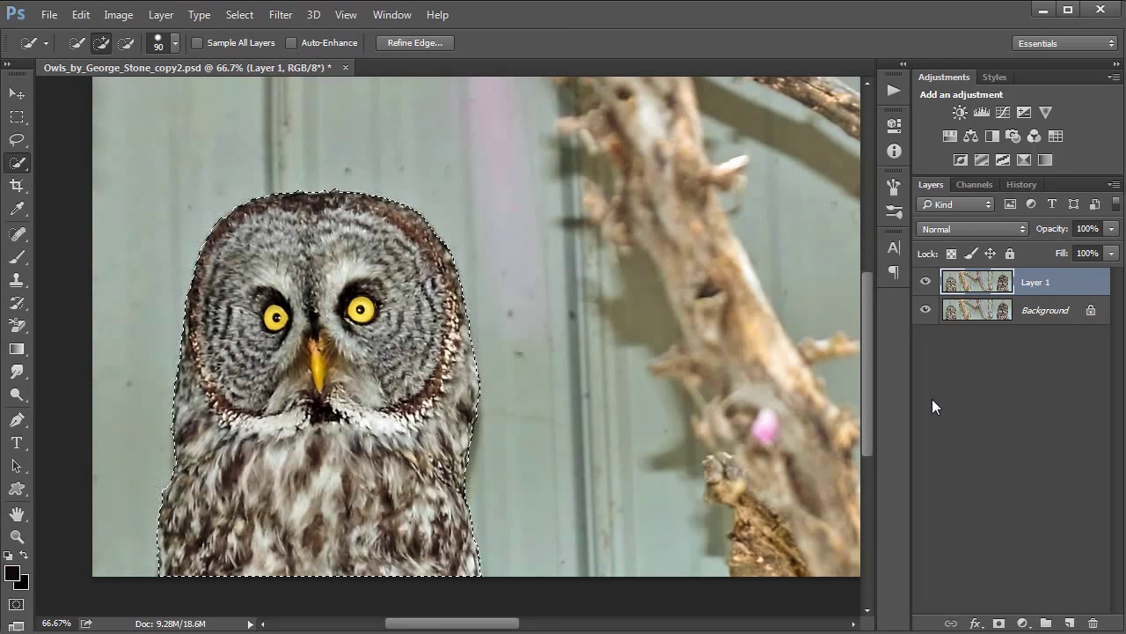
Copy the owl to Layer 2, hide Layer 1 and Background, and inspect the cut edges
key("ctrl+j")
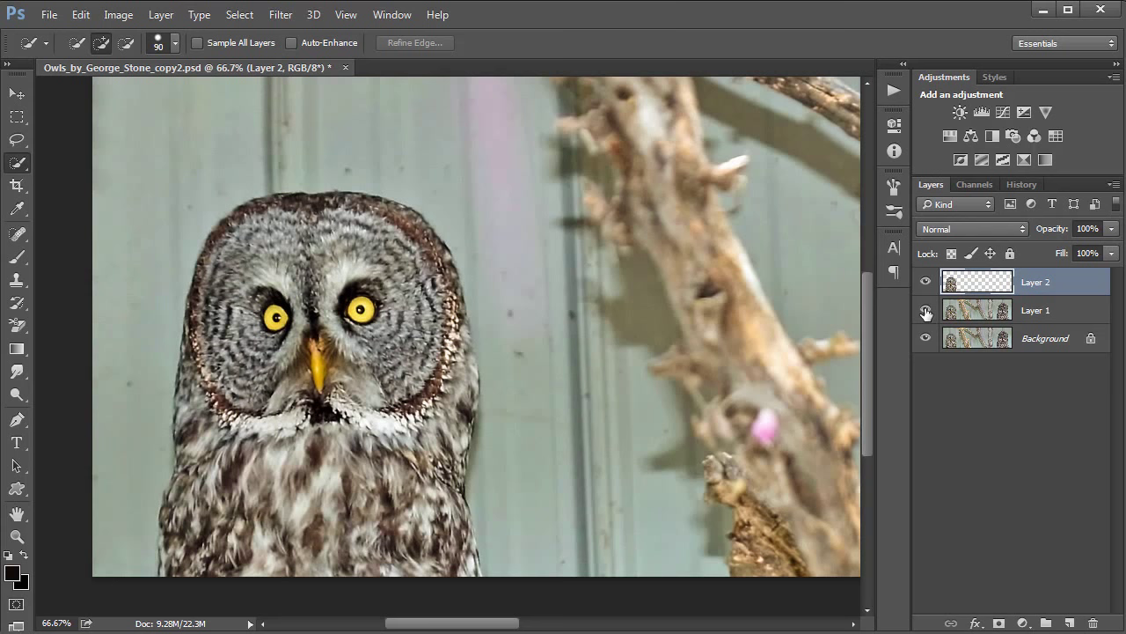
left_click_drag(926, 310, 922, 342)
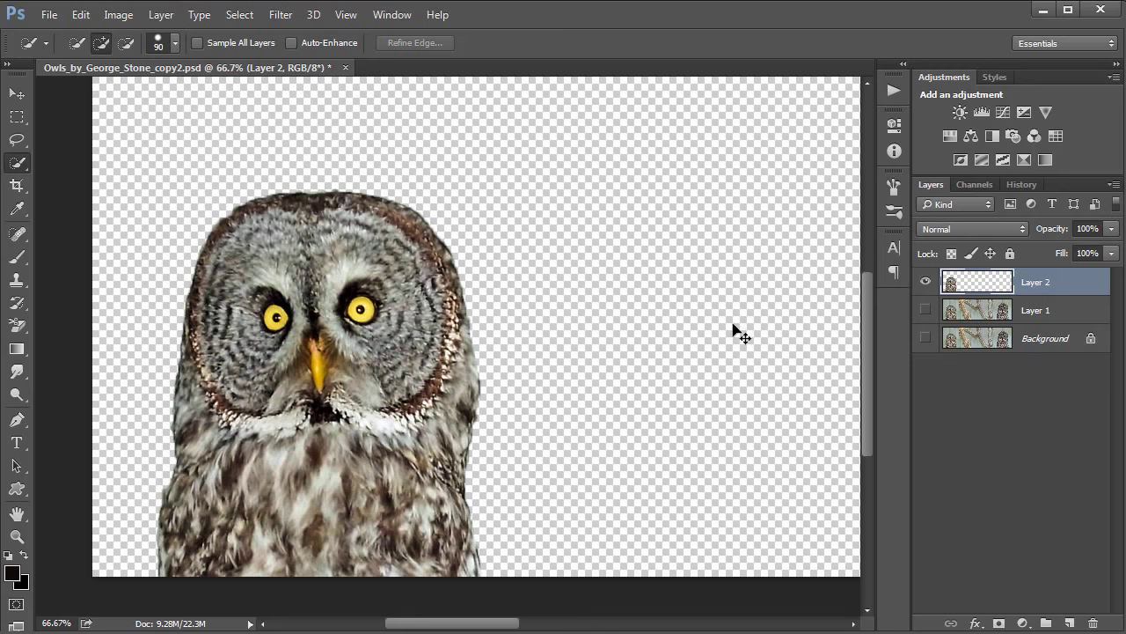
left_click(477, 419, "ctrl")
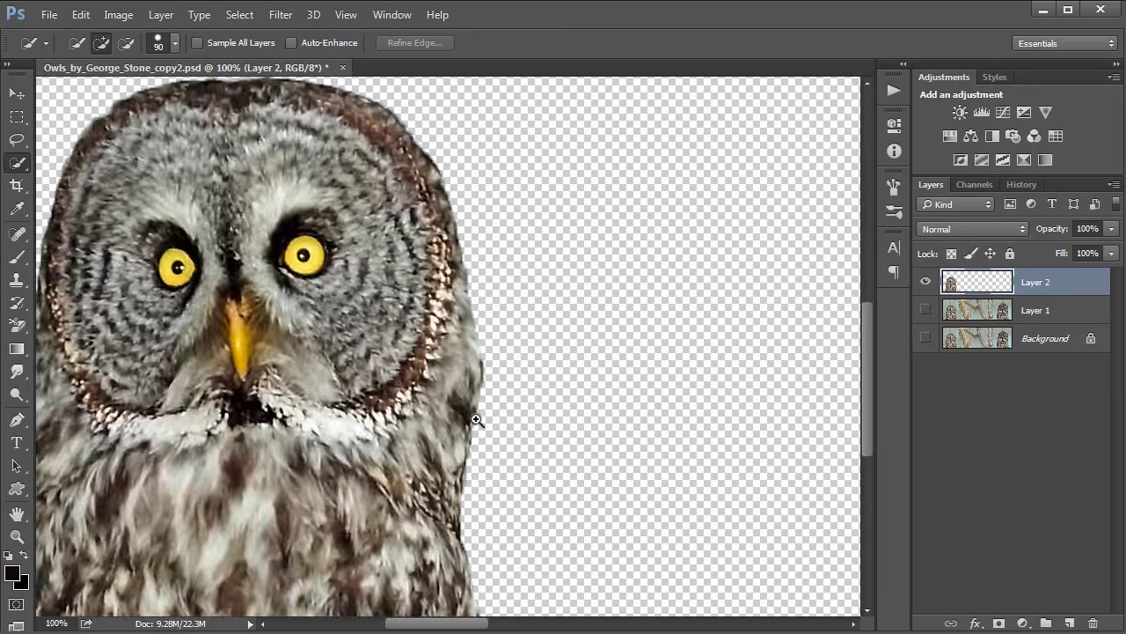
left_click(476, 420, "ctrl")
left_click(476, 420, "ctrl")
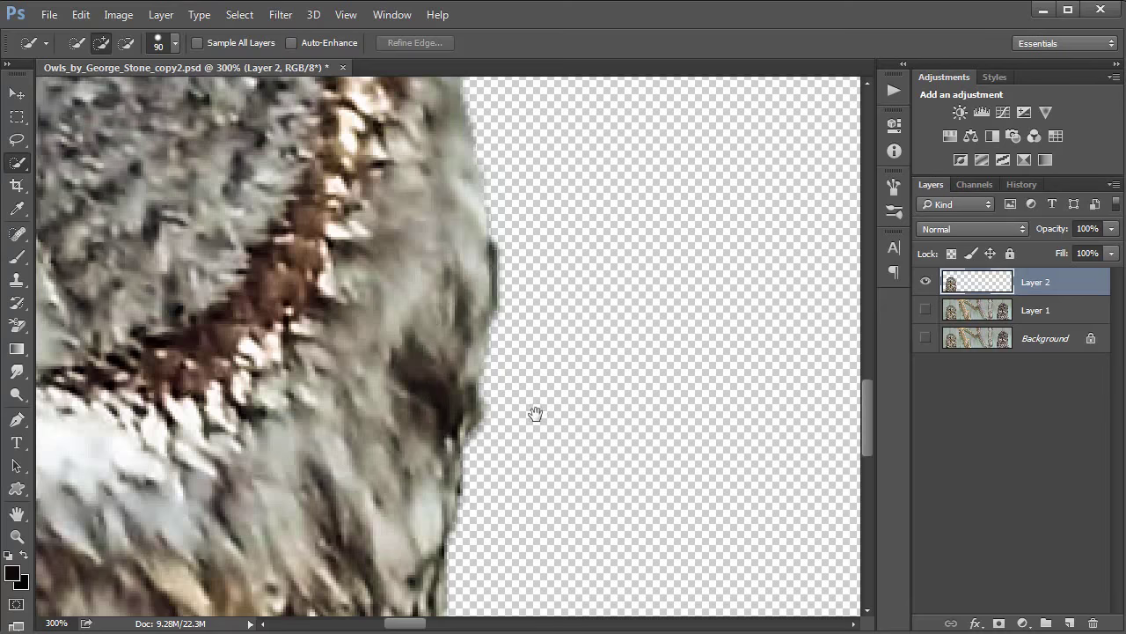
left_click_drag(535, 414, 552, 350)
left_click_drag(446, 249, 493, 299)
left_click_drag(252, 294, 352, 291)
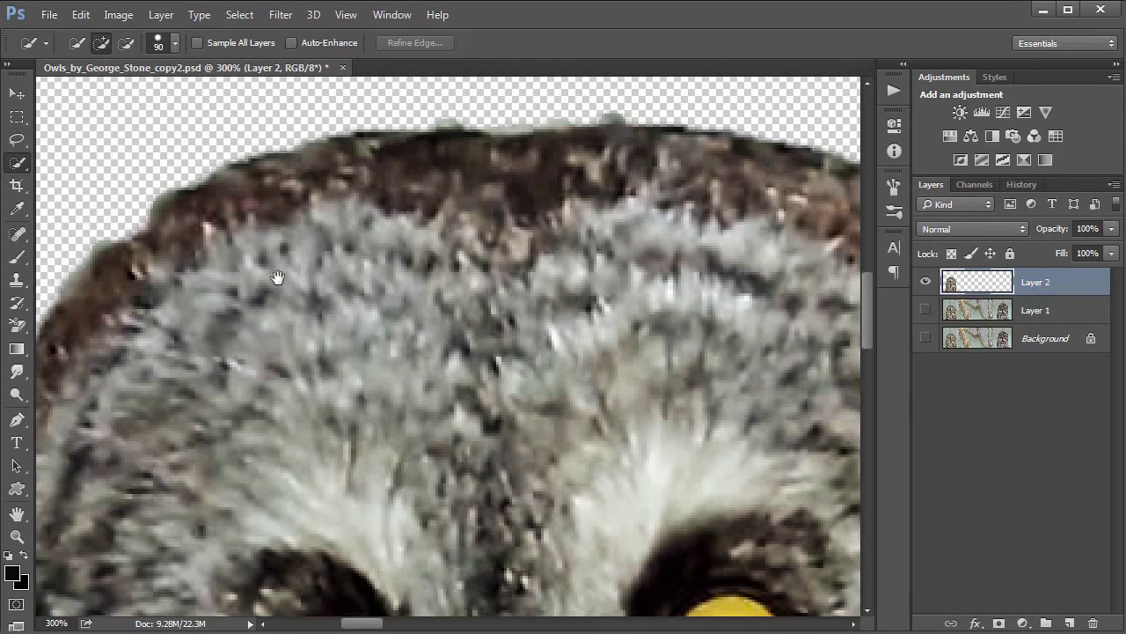
left_click_drag(277, 278, 269, 252)
left_click_drag(269, 327, 264, 293)
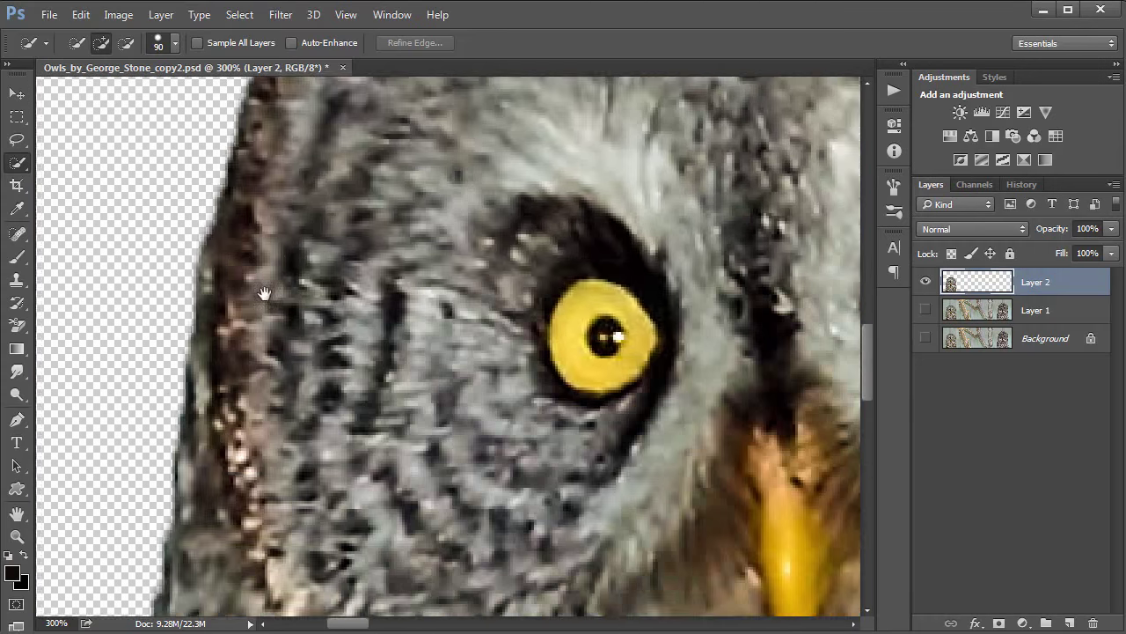
left_click_drag(264, 360, 234, 232)
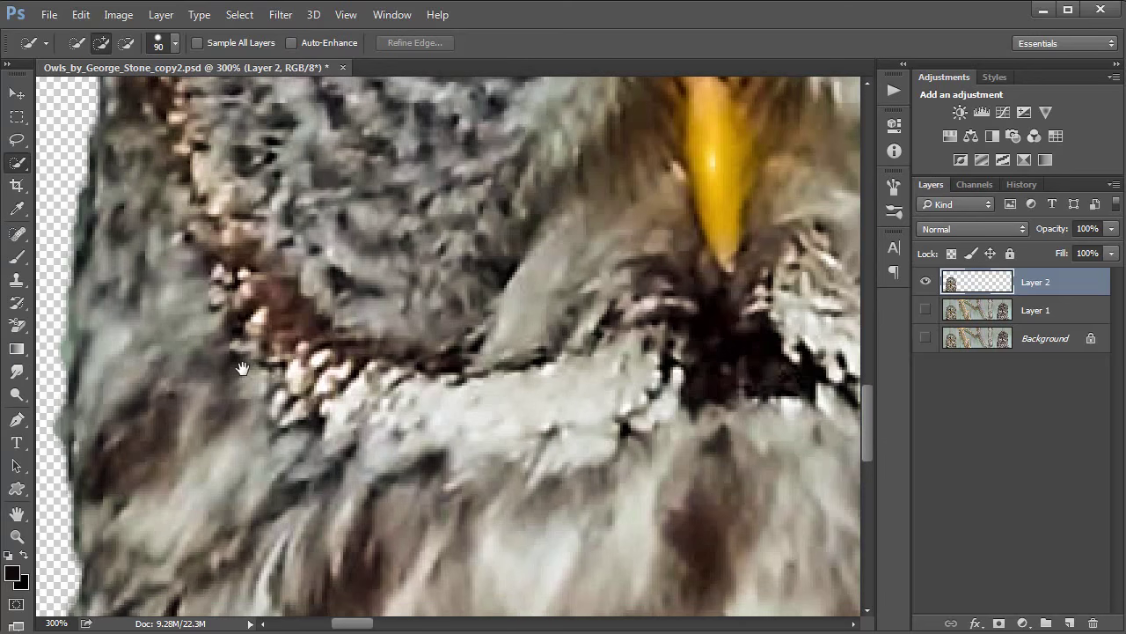
Fit the canvas in the window and make Layer 1 and the Background visible again
key("ctrl+minus")
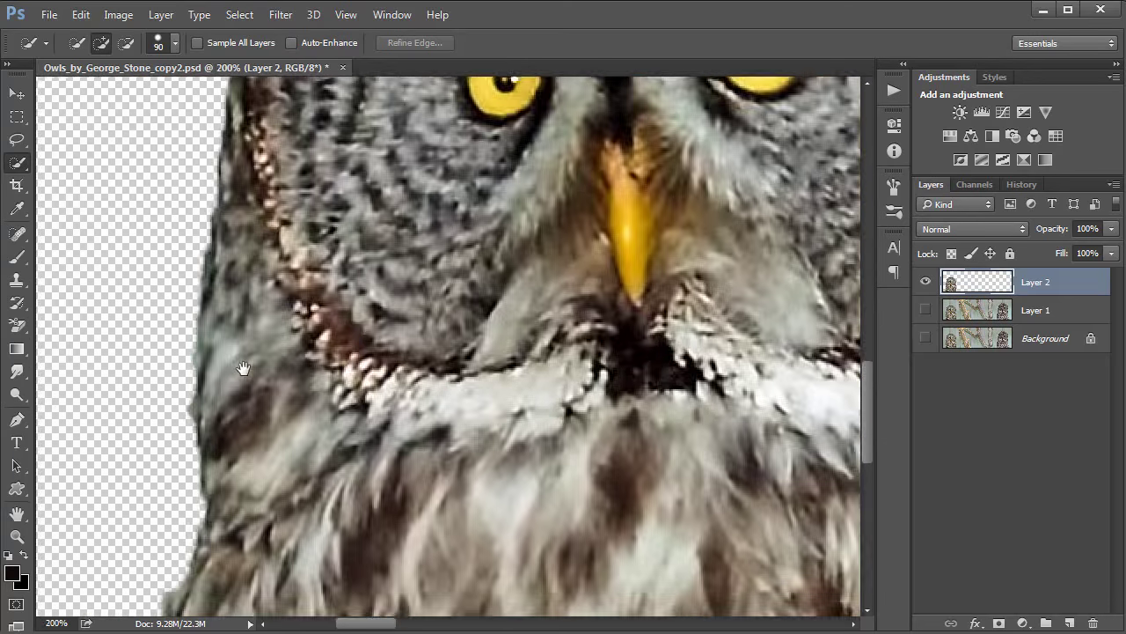
key("ctrl+minus")
key("ctrl+minus")
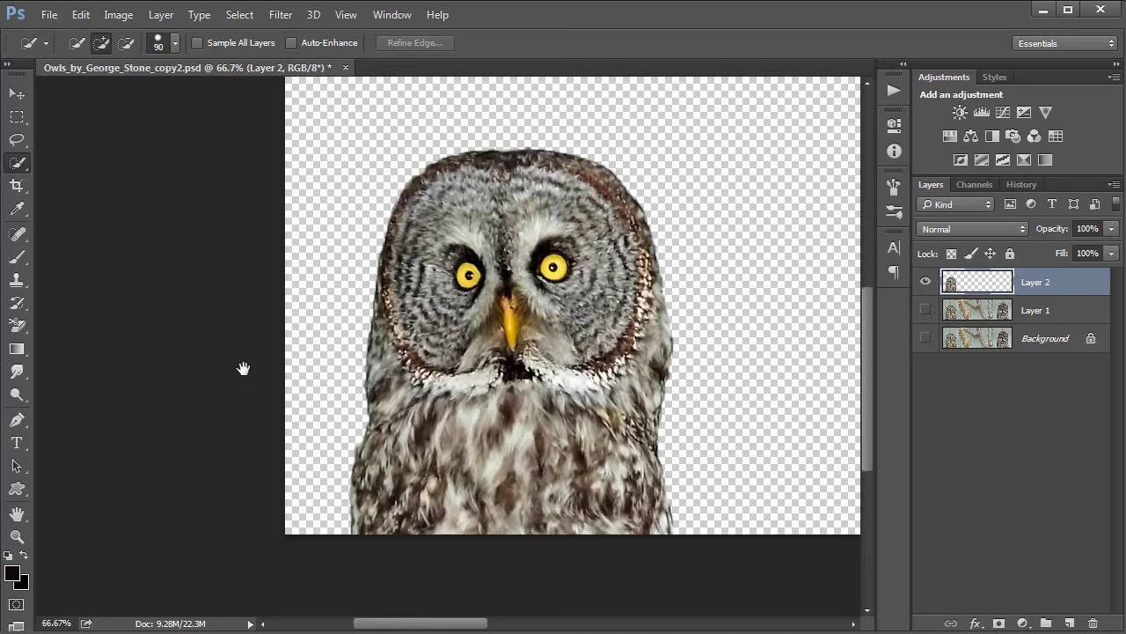
key("ctrl+0")
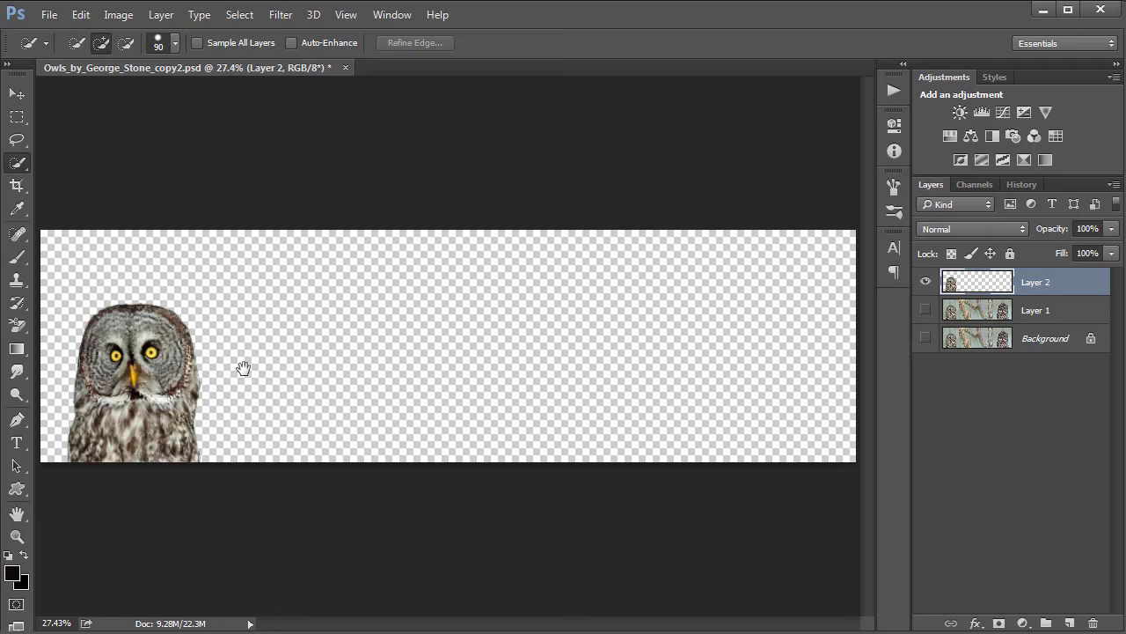
left_click_drag(928, 312, 926, 340)
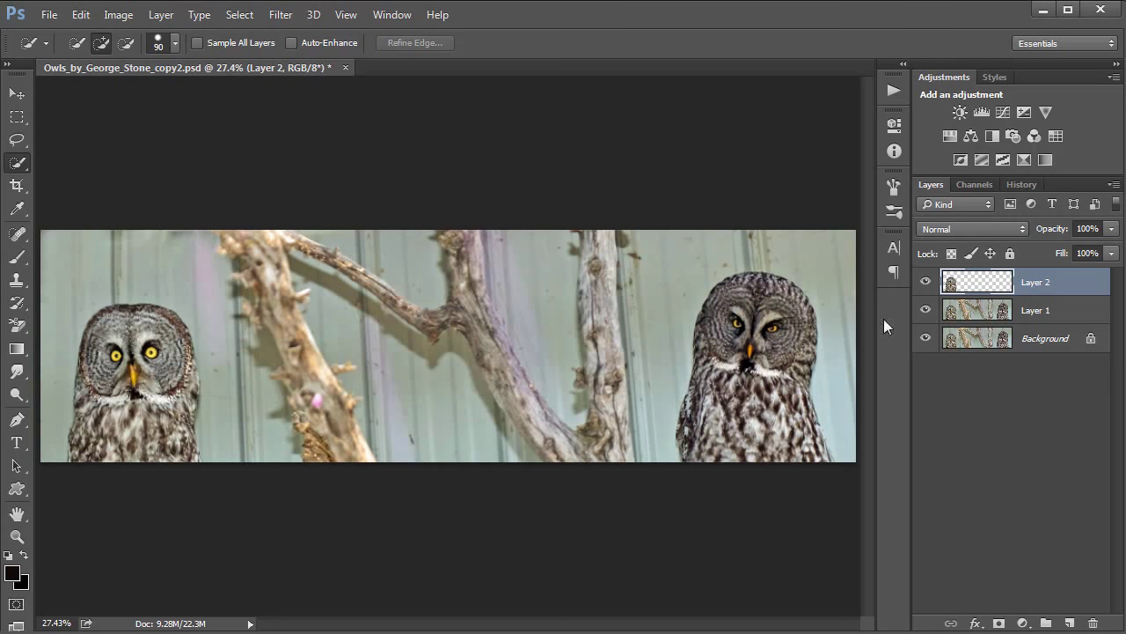
Make Layer 1 active and hide the Layer 2 cut-out so the full two-owl photo shows
left_click(986, 313)
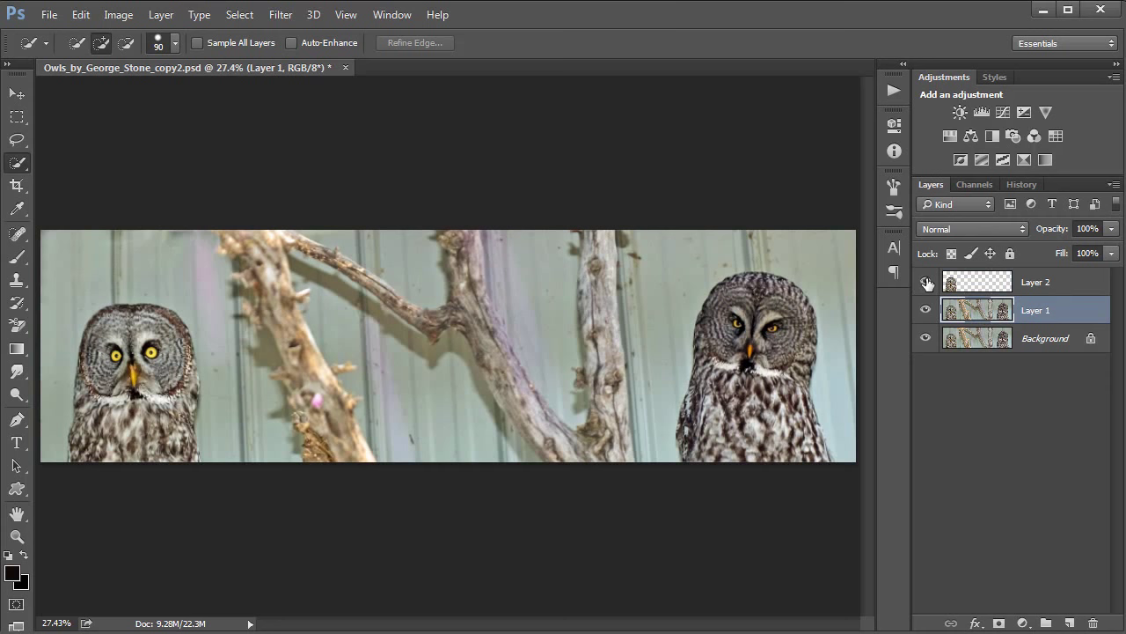
left_click(926, 282)
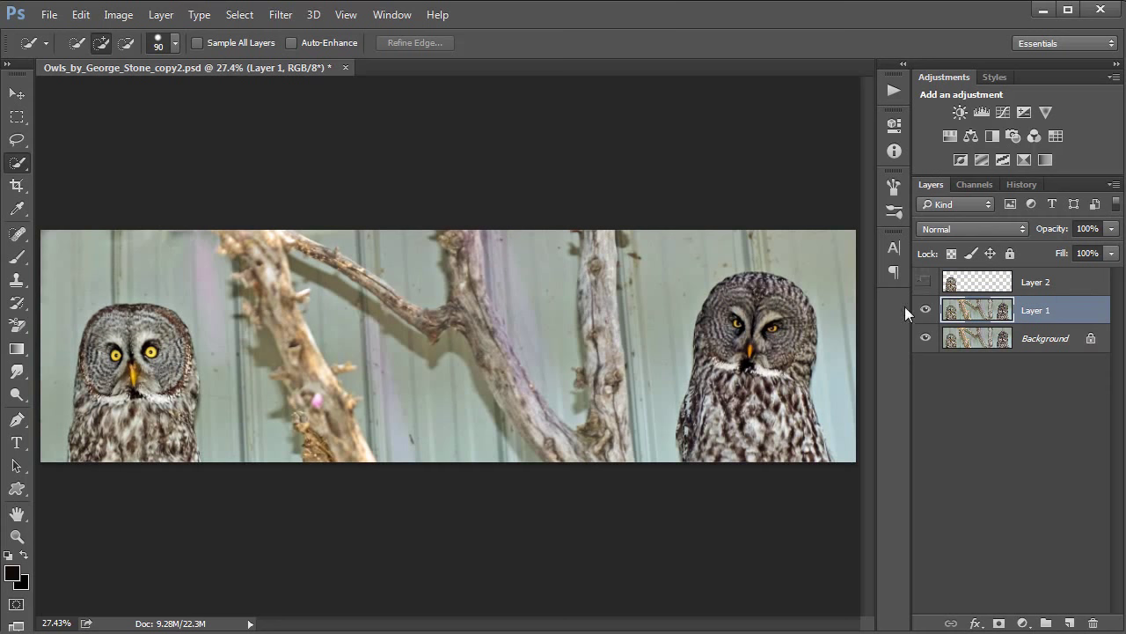
left_click(925, 282)
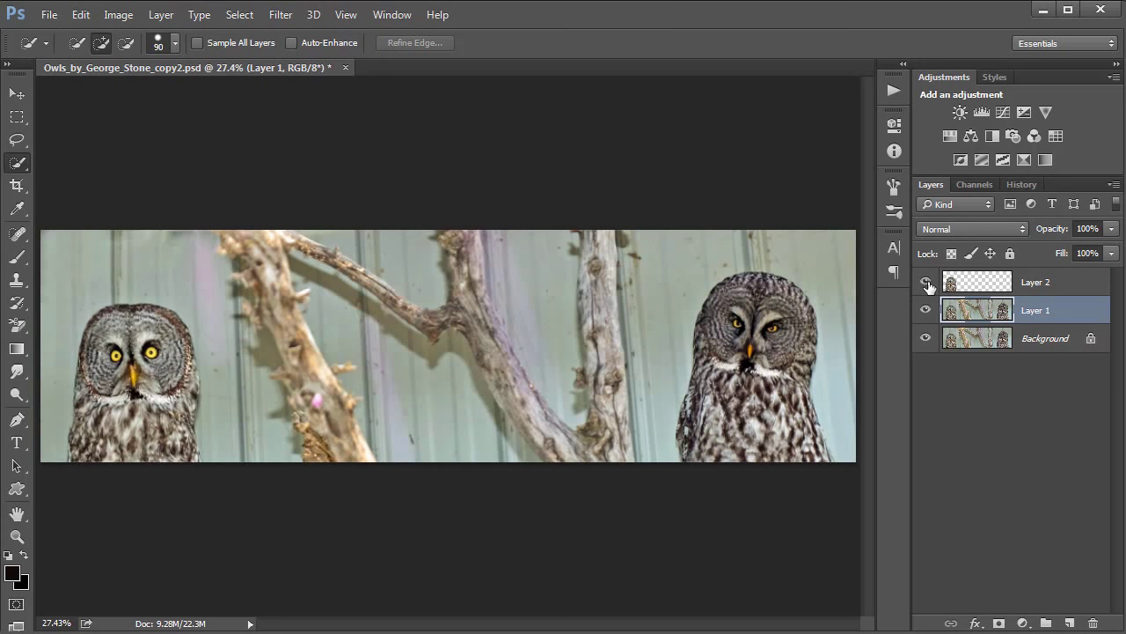
left_click(927, 282)
left_click(927, 283)
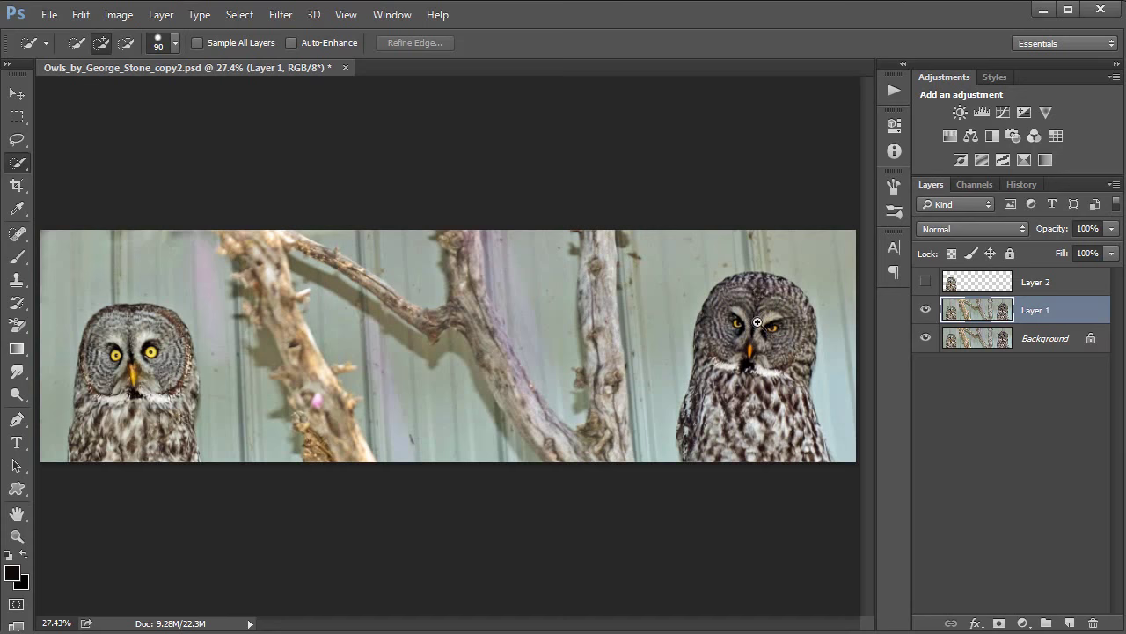
Zoom in on the right owl and select its head with a 60 px Quick Selection brush
scroll(752, 310, "up", 2)
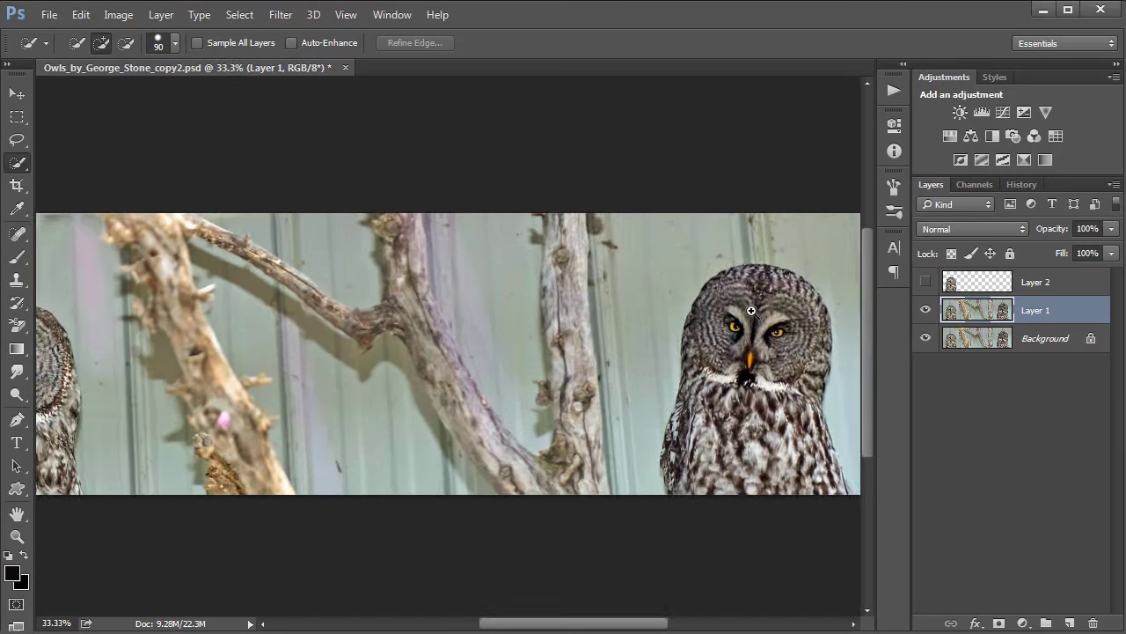
scroll(763, 311, "up", 2)
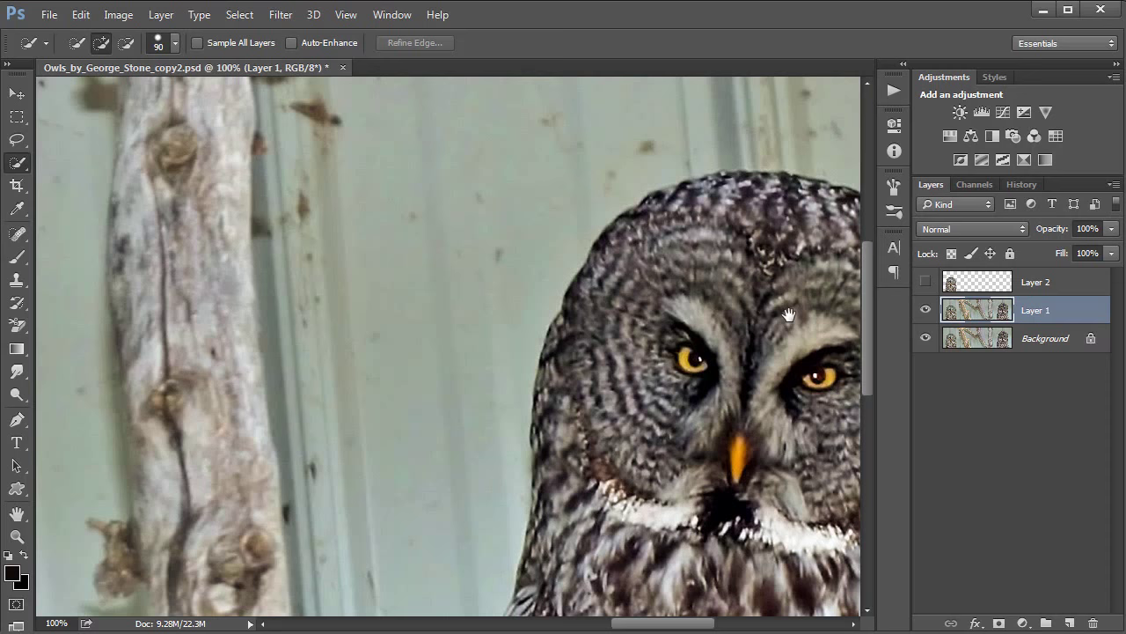
left_click_drag(789, 310, 567, 303)
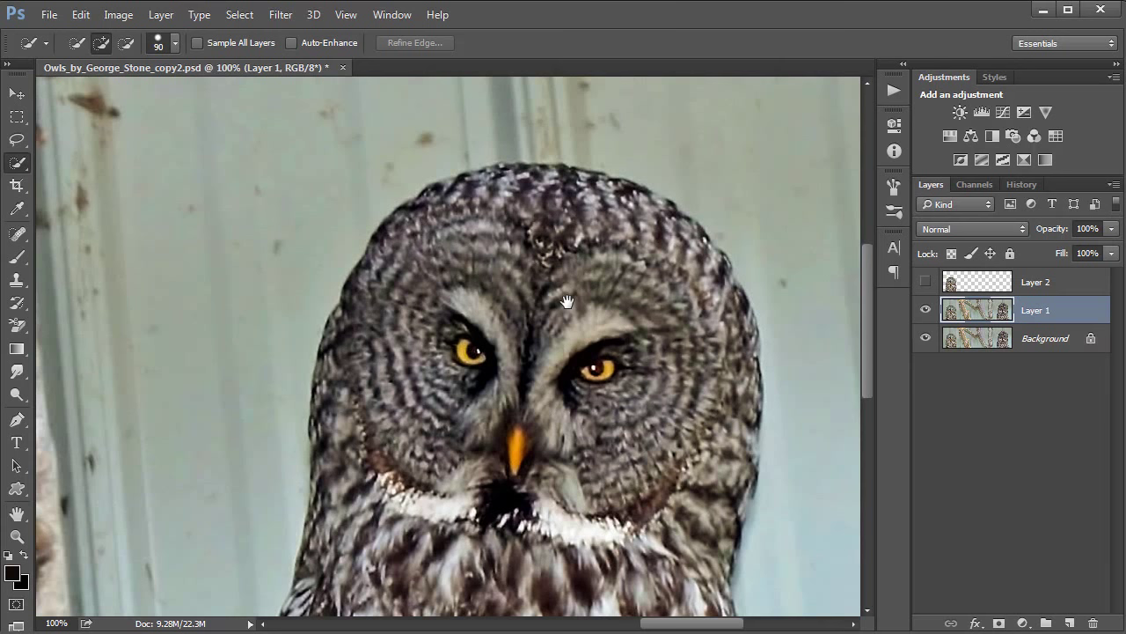
right_click(17, 168)
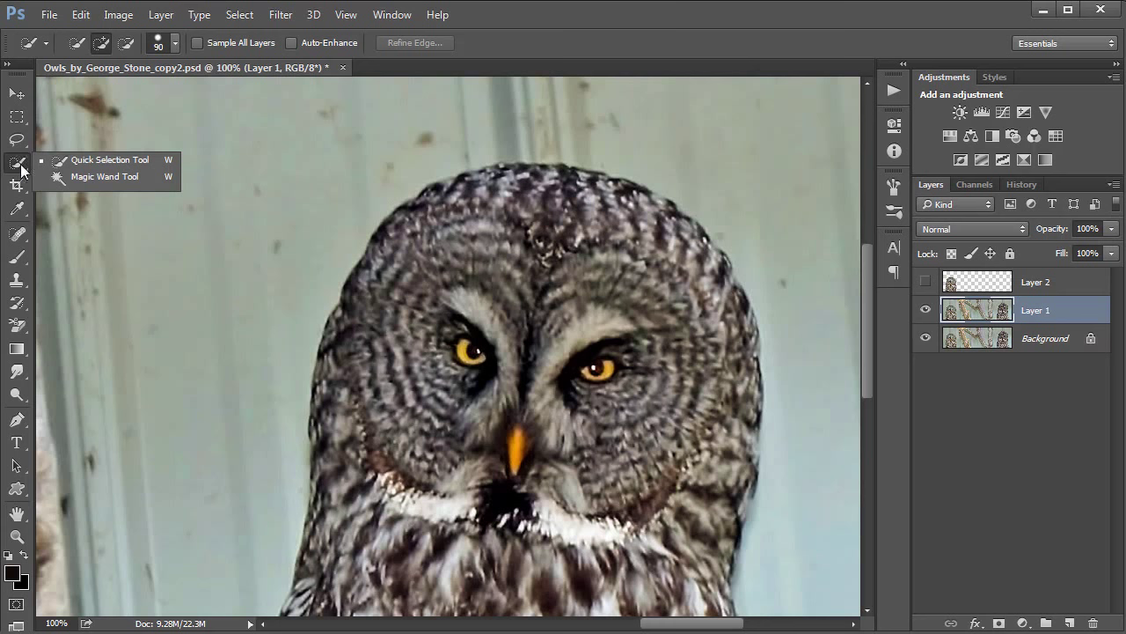
left_click(81, 162)
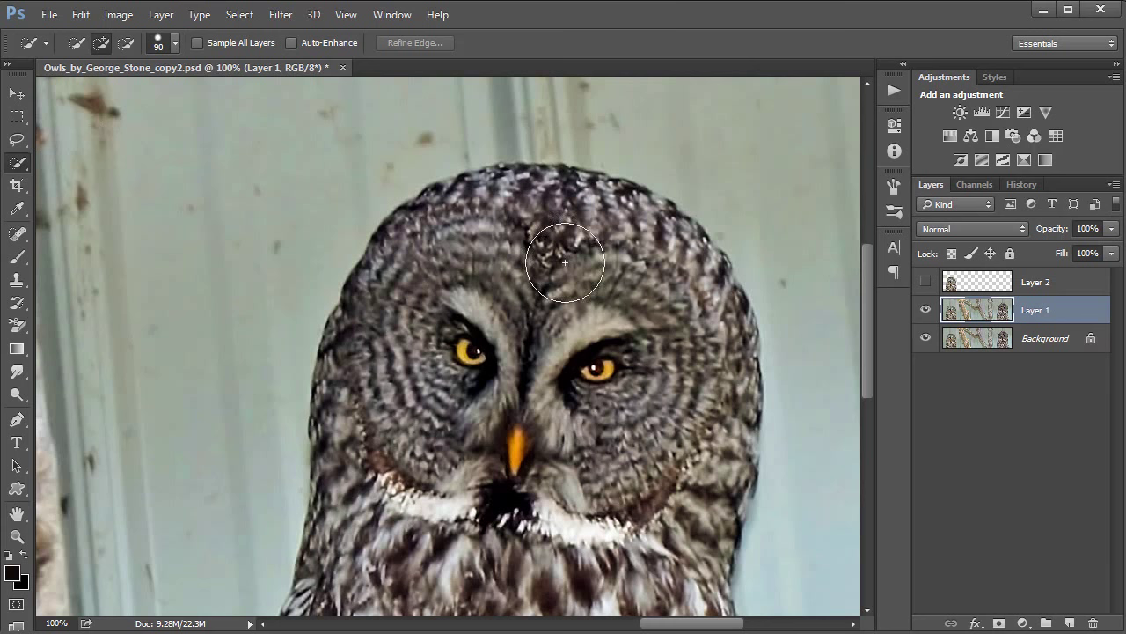
key("bracketleft")
key("bracketleft")
key("bracketleft")
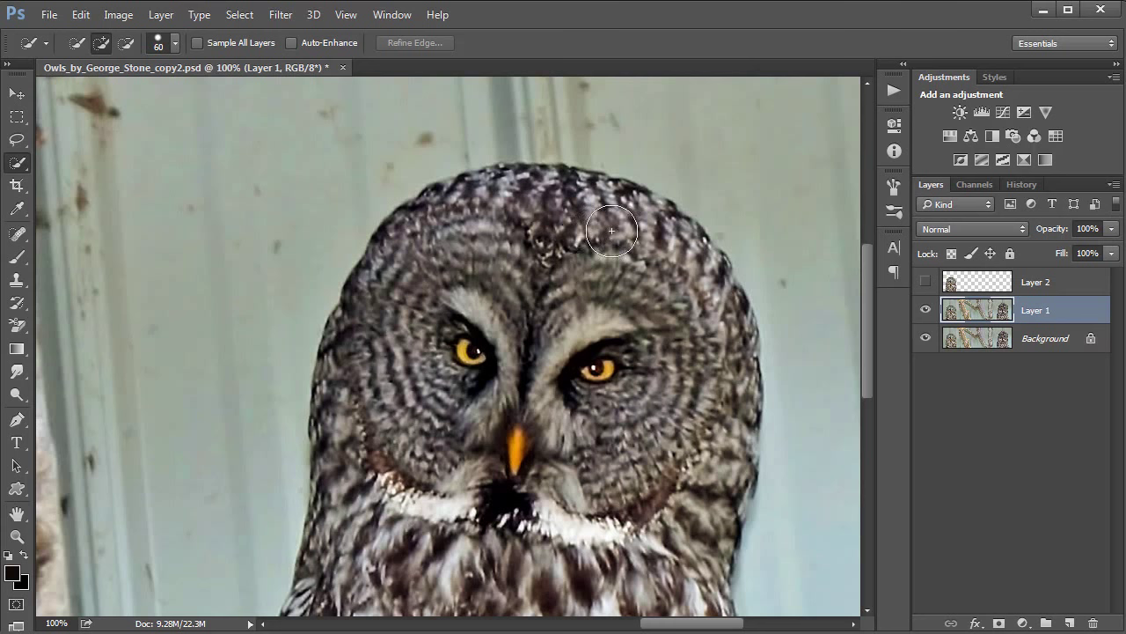
mouse_move(621, 228)
left_mouse_down()
mouse_move(520, 216)
mouse_move(449, 251)
mouse_move(419, 311)
mouse_move(418, 414)
mouse_move(431, 422)
mouse_move(540, 276)
left_mouse_up()
mouse_move(505, 407)
left_mouse_down()
mouse_move(633, 297)
mouse_move(648, 262)
mouse_move(663, 354)
mouse_move(672, 258)
mouse_move(688, 305)
mouse_move(697, 428)
mouse_move(716, 301)
mouse_move(707, 279)
mouse_move(665, 385)
left_mouse_up()
Add the owl's chest, right, centre, left and lower edges, to the head selection
key("ctrl+d")
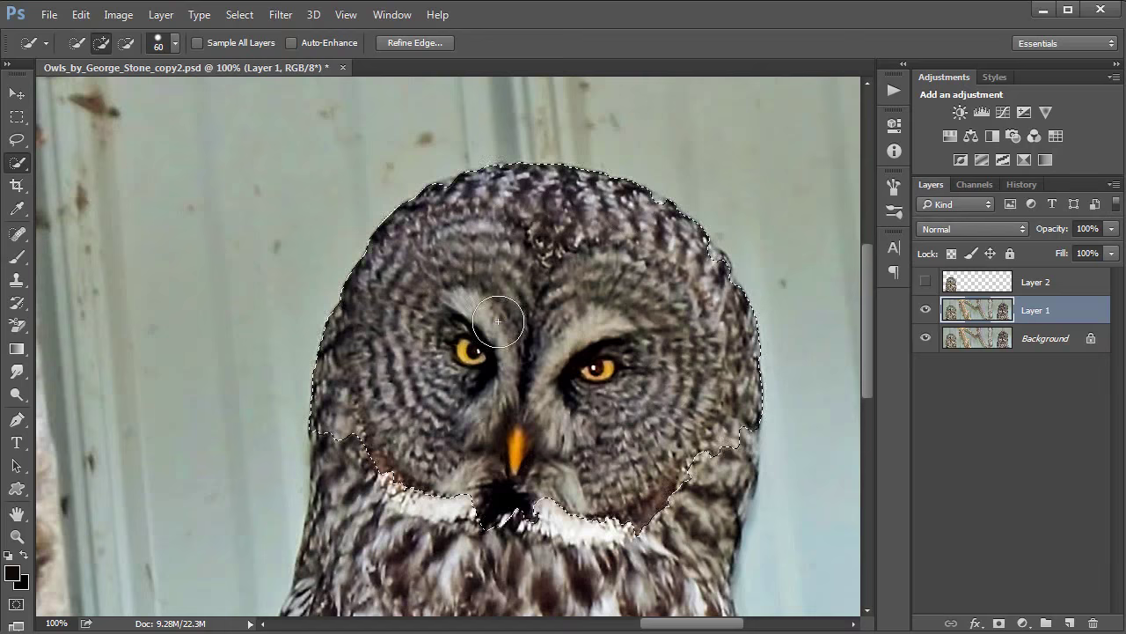
left_click_drag(569, 243, 619, 75)
key("ctrl+z")
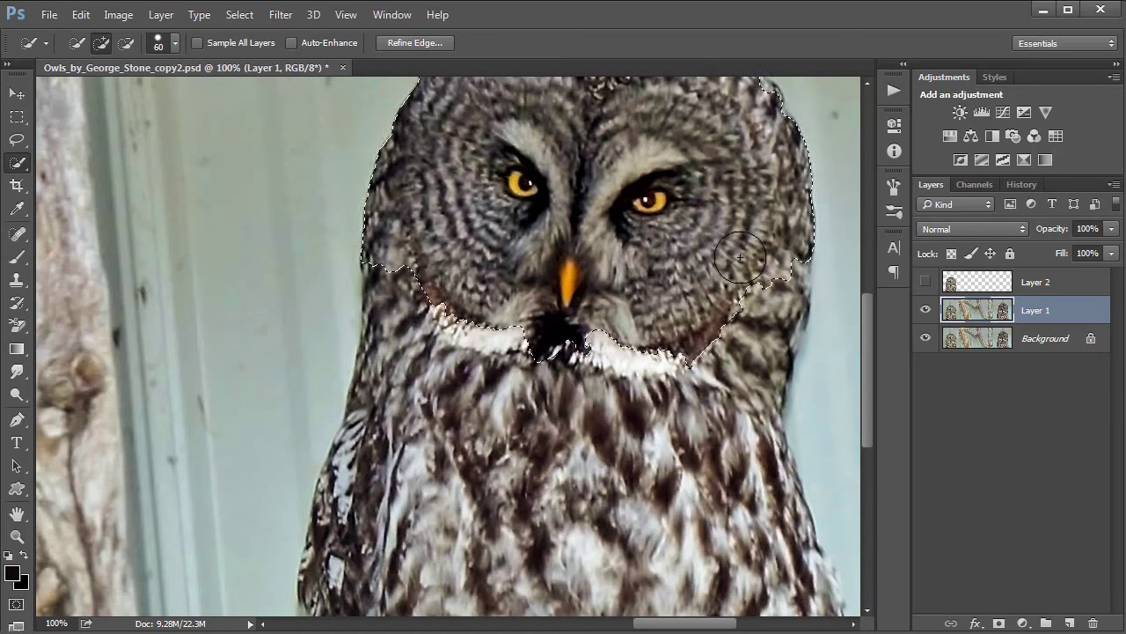
mouse_move(719, 362)
left_mouse_down()
mouse_move(735, 500)
mouse_move(738, 393)
mouse_move(772, 579)
mouse_move(759, 497)
mouse_move(769, 479)
mouse_move(783, 563)
left_mouse_up()
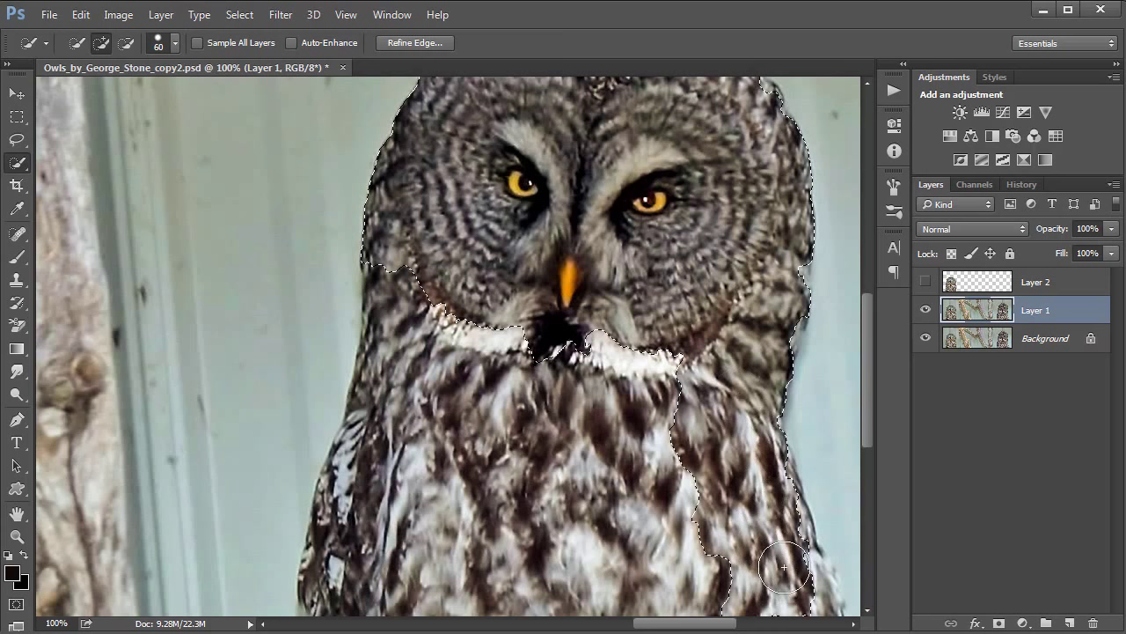
mouse_move(642, 520)
left_mouse_down()
mouse_move(548, 326)
mouse_move(541, 493)
mouse_move(448, 440)
mouse_move(432, 301)
mouse_move(404, 423)
mouse_move(369, 449)
mouse_move(364, 516)
mouse_move(358, 506)
mouse_move(365, 585)
mouse_move(483, 502)
mouse_move(510, 563)
mouse_move(663, 592)
mouse_move(601, 419)
left_mouse_up()
left_click_drag(744, 413, 770, 480)
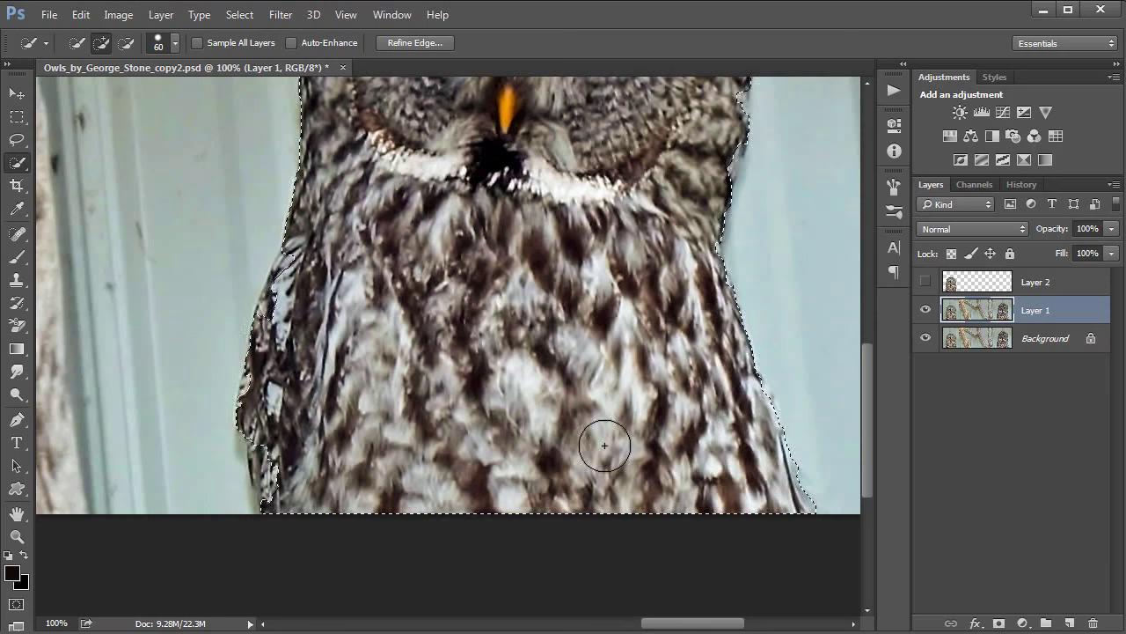
left_click_drag(269, 445, 288, 257)
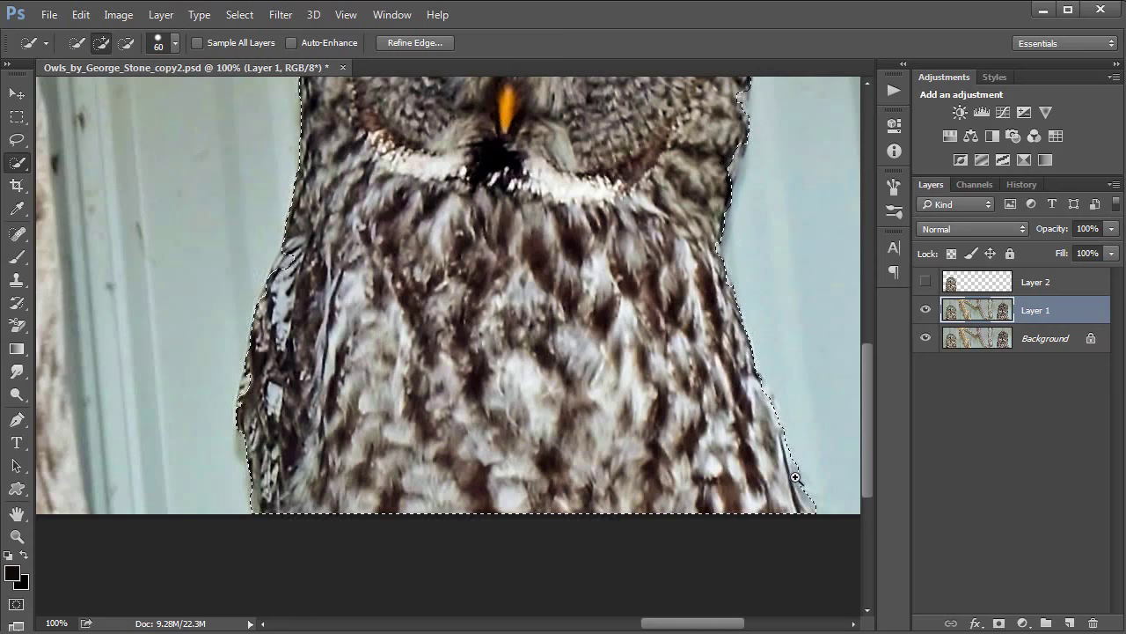
Refine the selection along the owl's right edge, shrinking the brush to 15 px
scroll(791, 473, "up", 1)
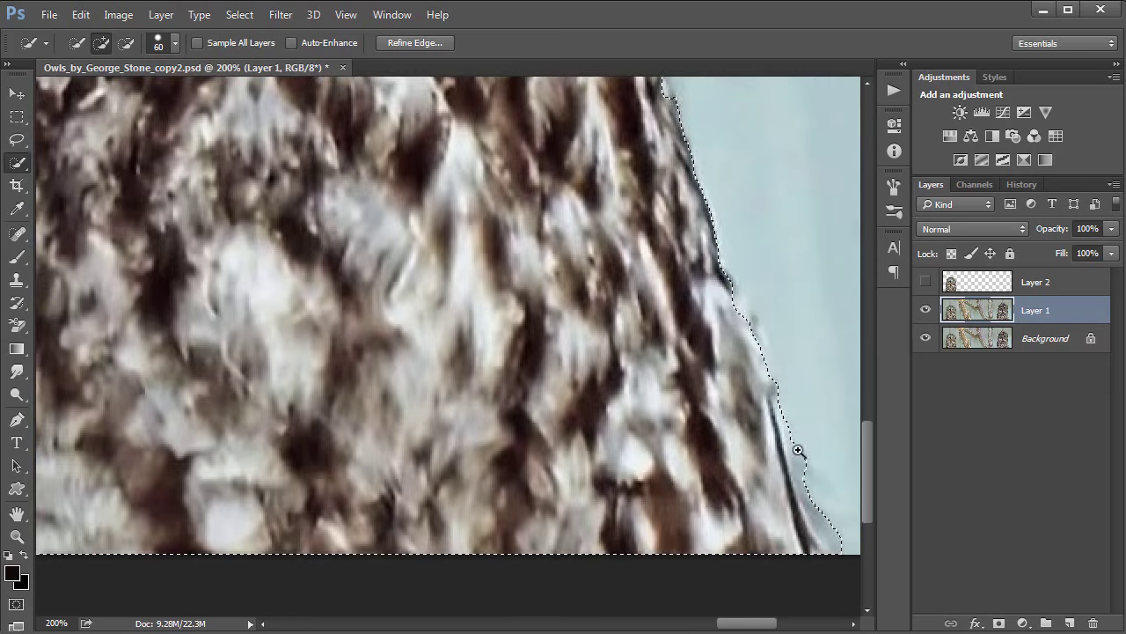
left_click_drag(772, 422, 627, 420)
mouse_move(588, 283)
left_mouse_down()
mouse_move(655, 432)
mouse_move(662, 492)
mouse_move(687, 479)
left_mouse_up()
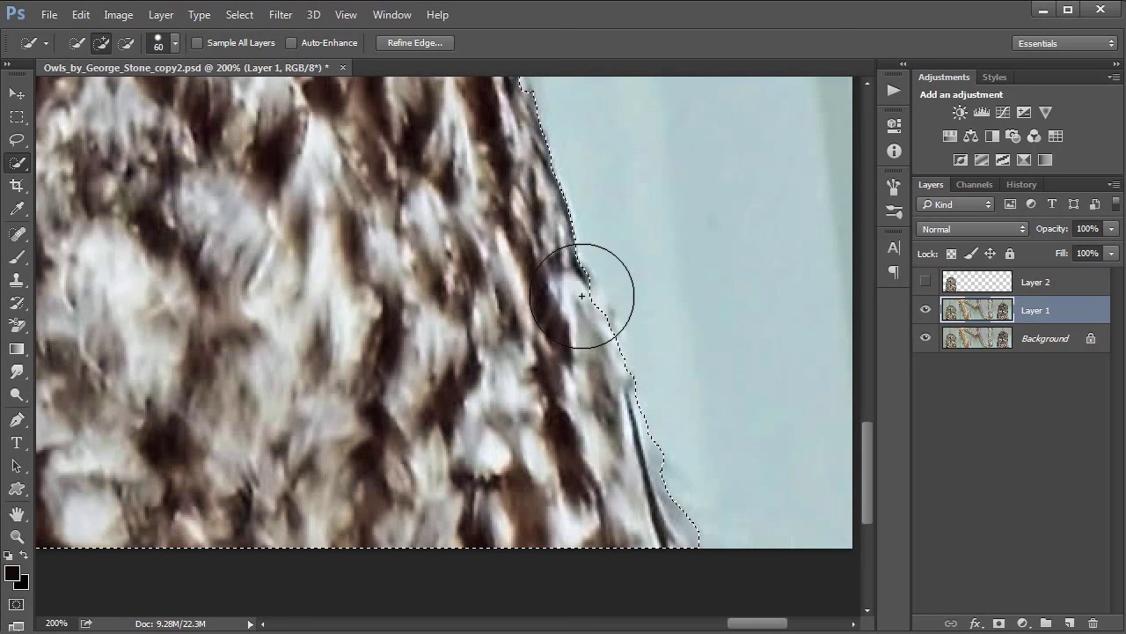
key("bracketleft")
key("bracketleft")
key("bracketleft")
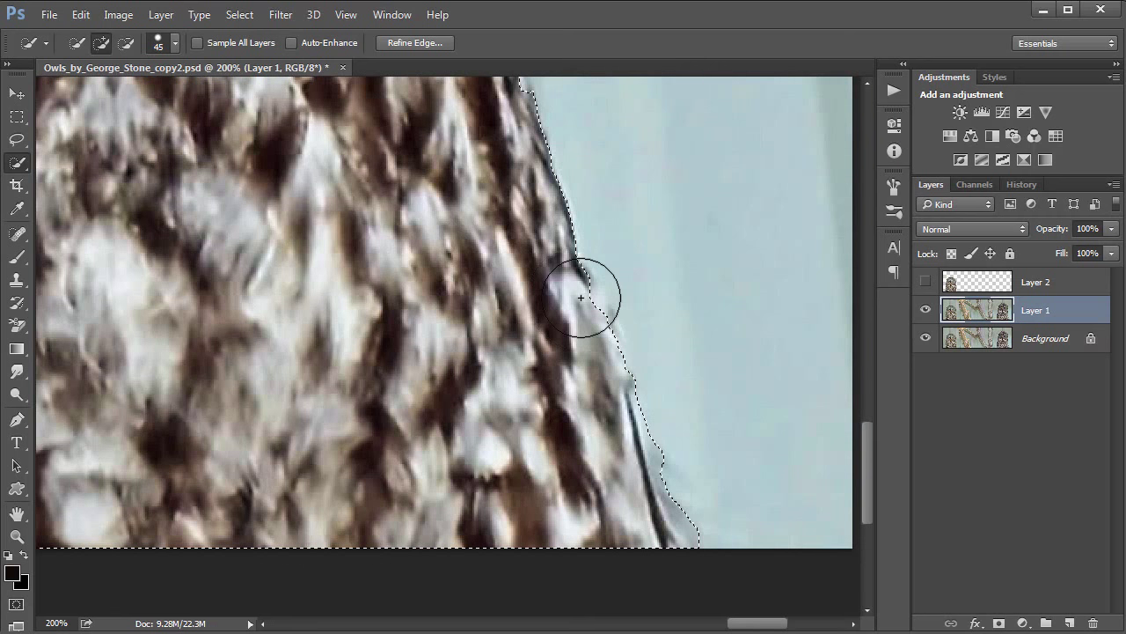
key("bracketleft")
key("bracketleft")
key("bracketleft")
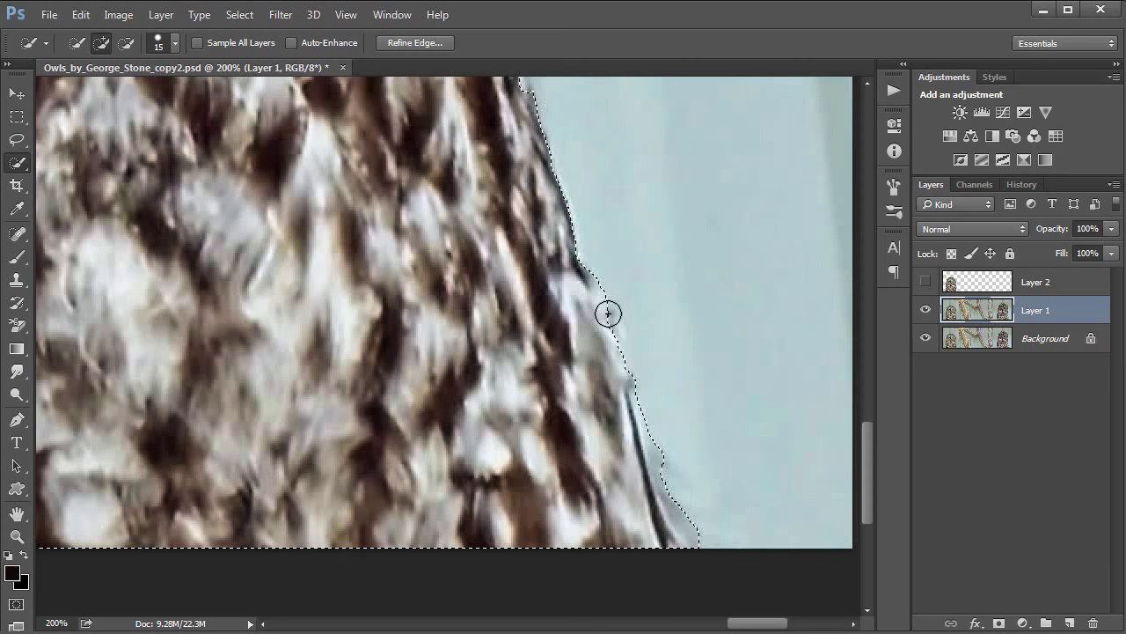
left_click_drag(606, 311, 606, 367)
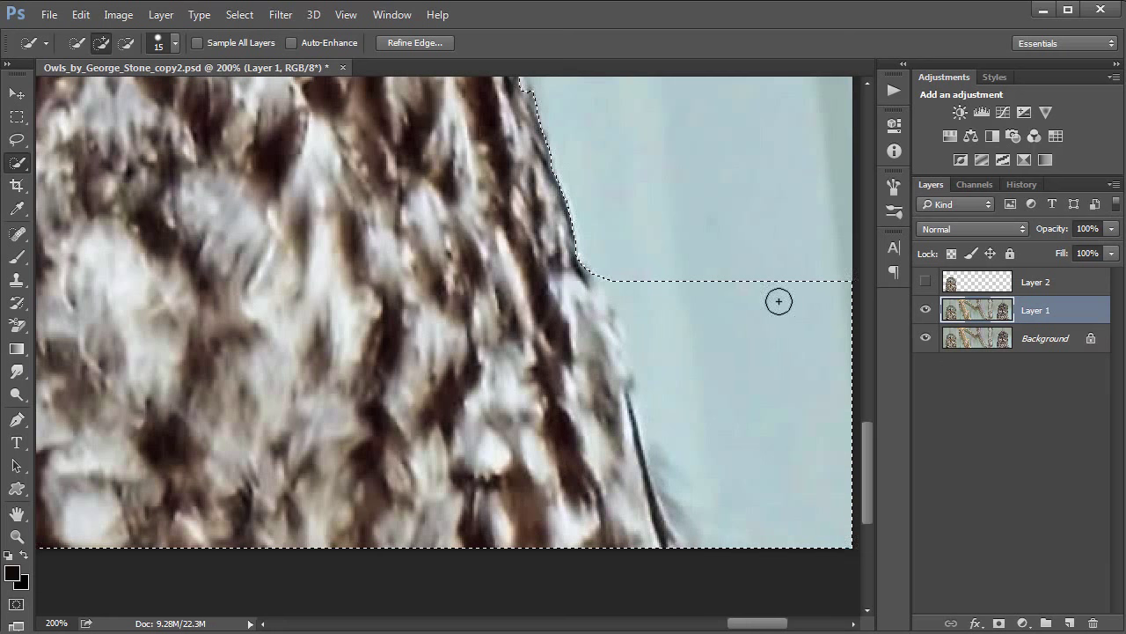
Subtract the sky beside the owl's right side from the selection with Alt
key("alt")
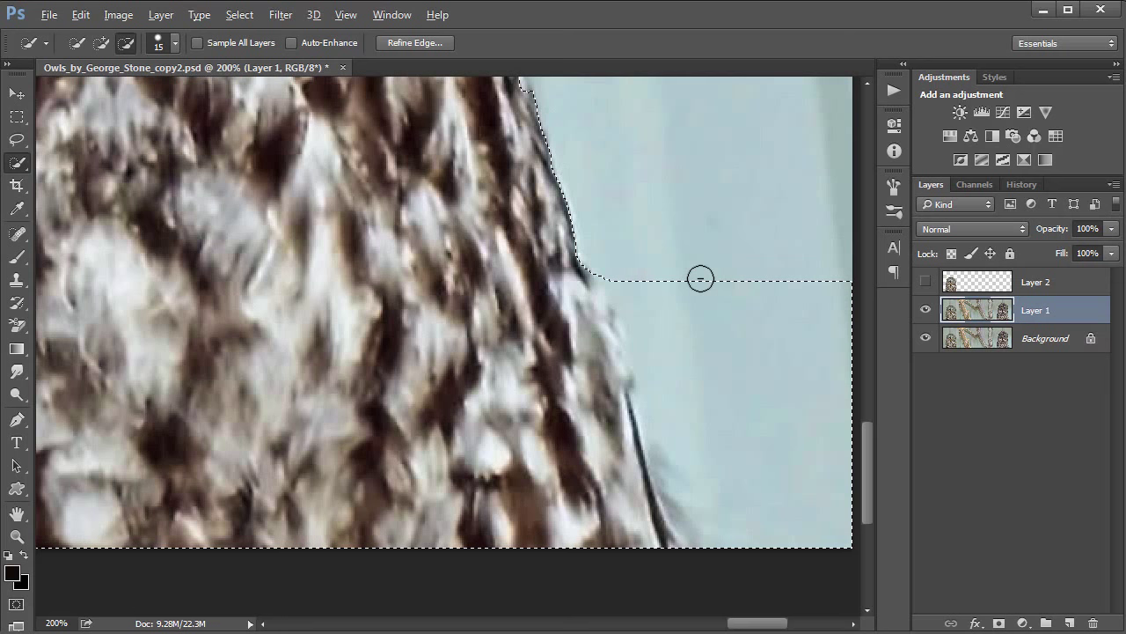
left_click_drag(701, 277, 828, 532)
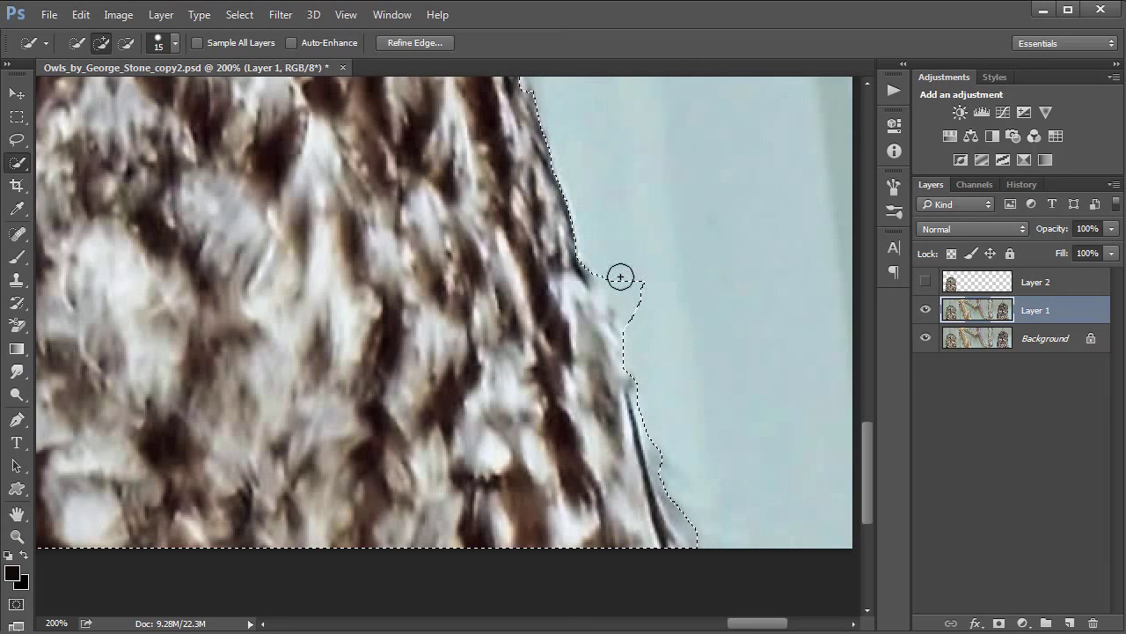
left_click(617, 267, "alt")
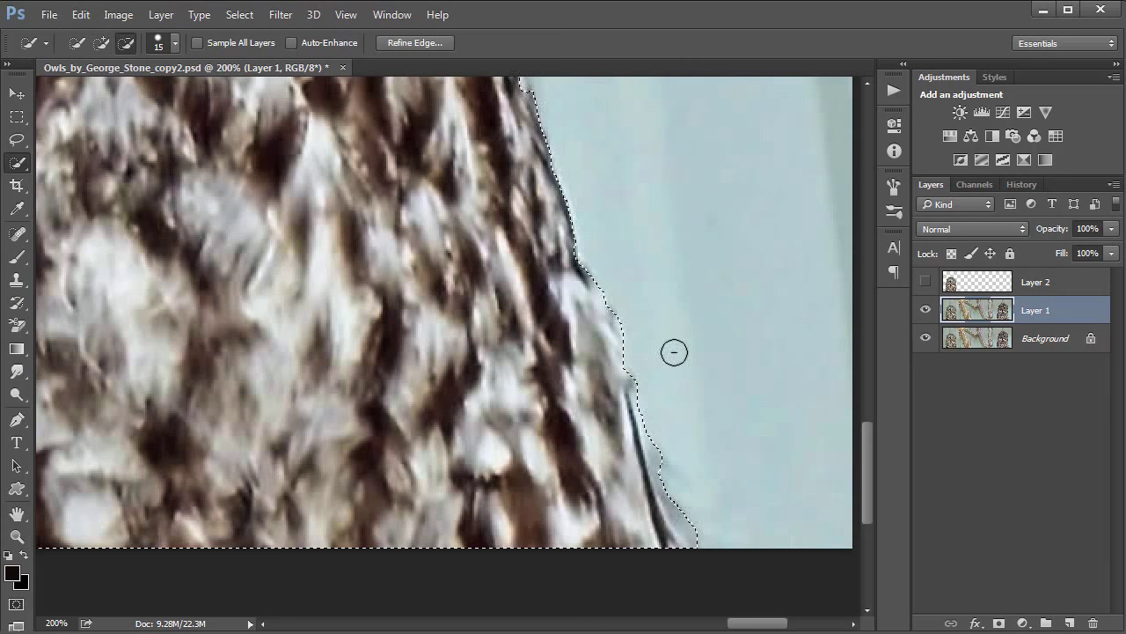
left_click(657, 473)
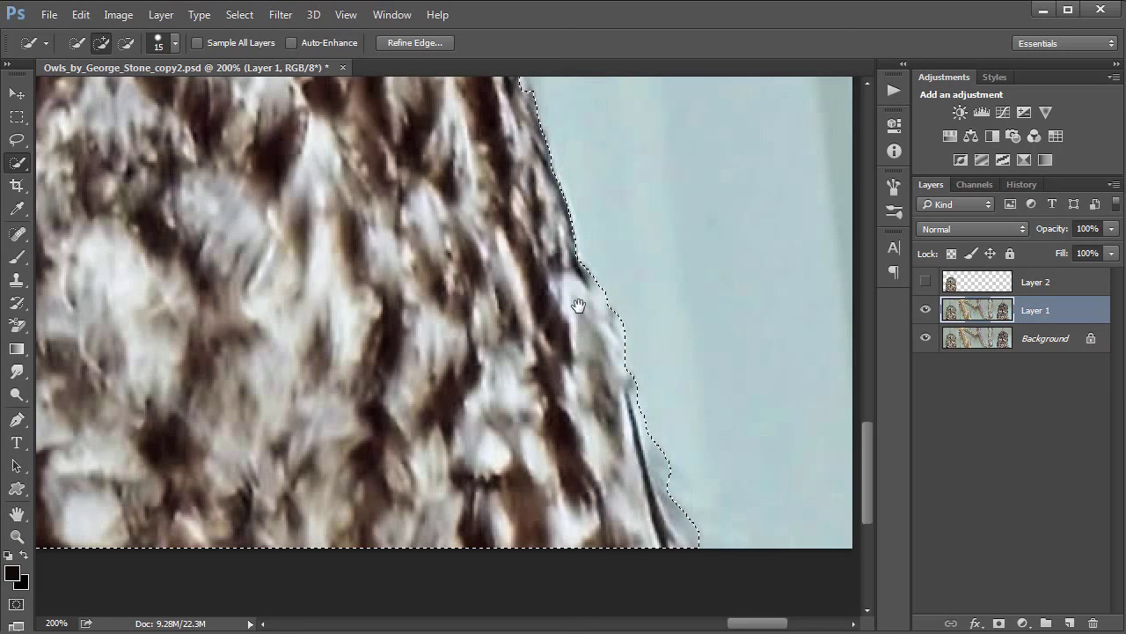
mouse_move(575, 302)
left_mouse_down()
mouse_move(672, 470)
mouse_move(610, 350)
mouse_move(631, 387)
left_mouse_up()
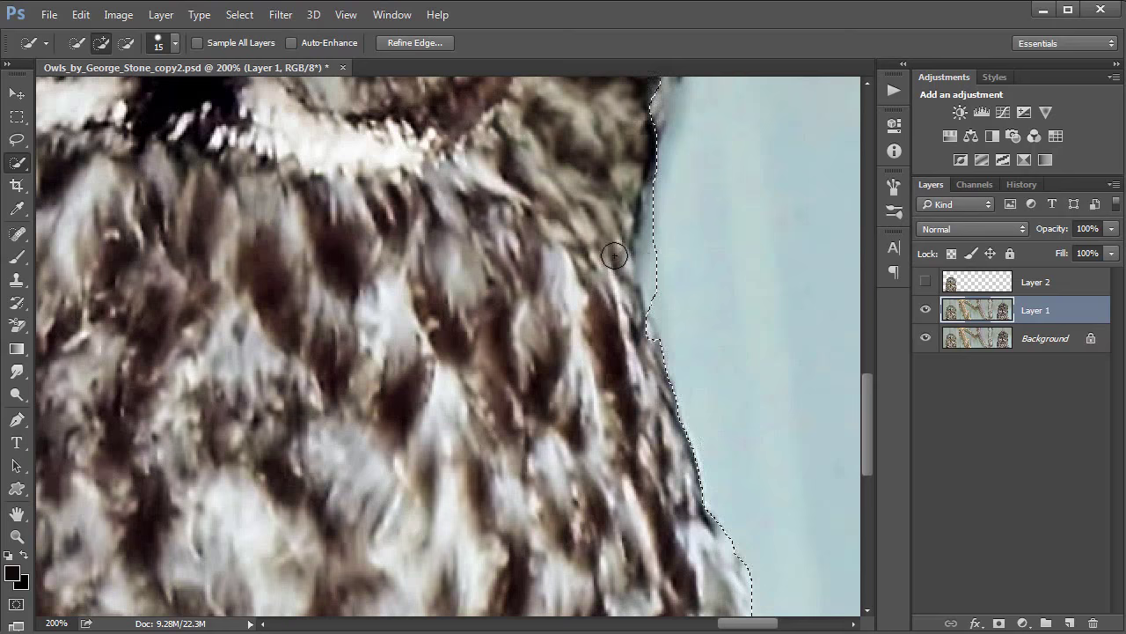
Push the selection out to the feathers along the owl's right face and fill the head notch
scroll(621, 282, "up", 1)
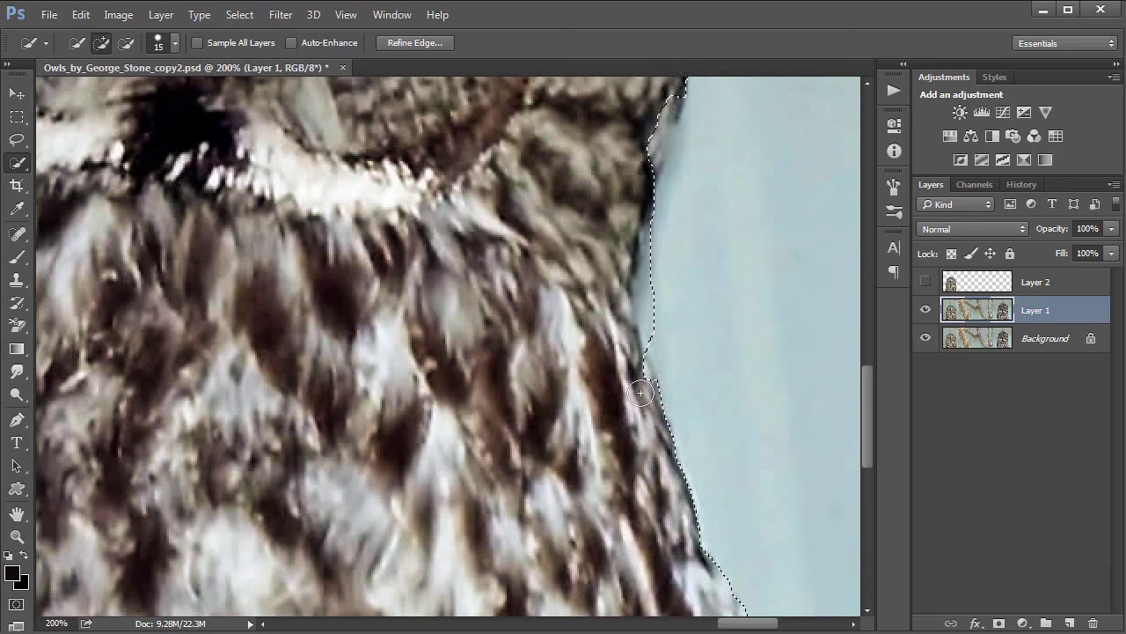
scroll(620, 229, "up", 3)
mouse_move(630, 232)
left_mouse_down()
mouse_move(589, 296)
mouse_move(608, 237)
mouse_move(582, 364)
mouse_move(548, 385)
mouse_move(538, 453)
left_mouse_up()
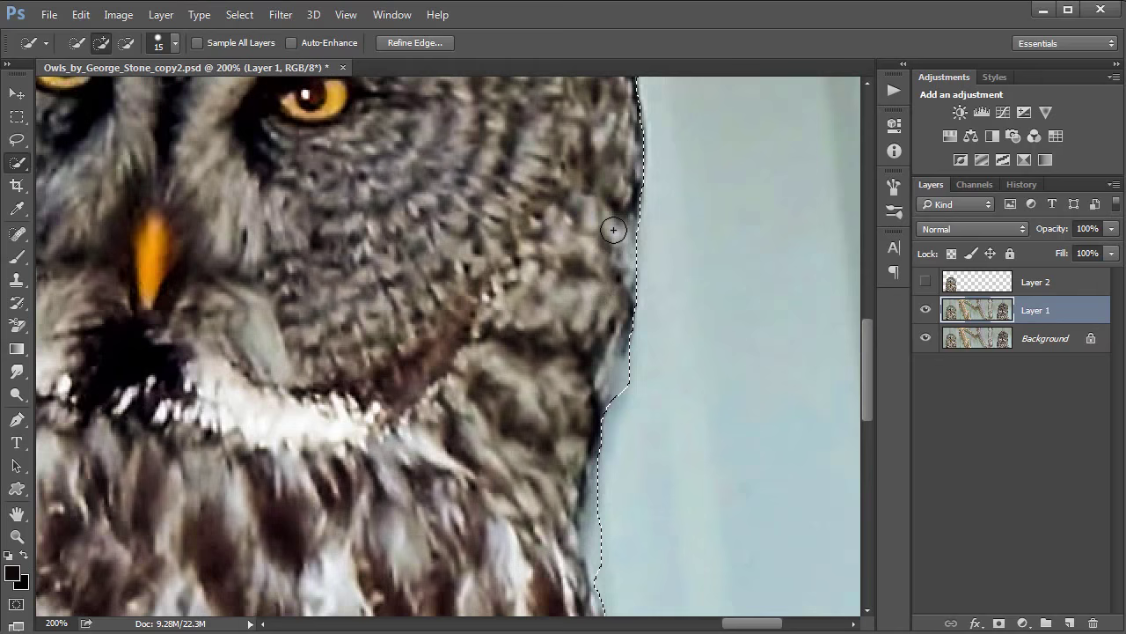
left_click_drag(610, 231, 596, 475)
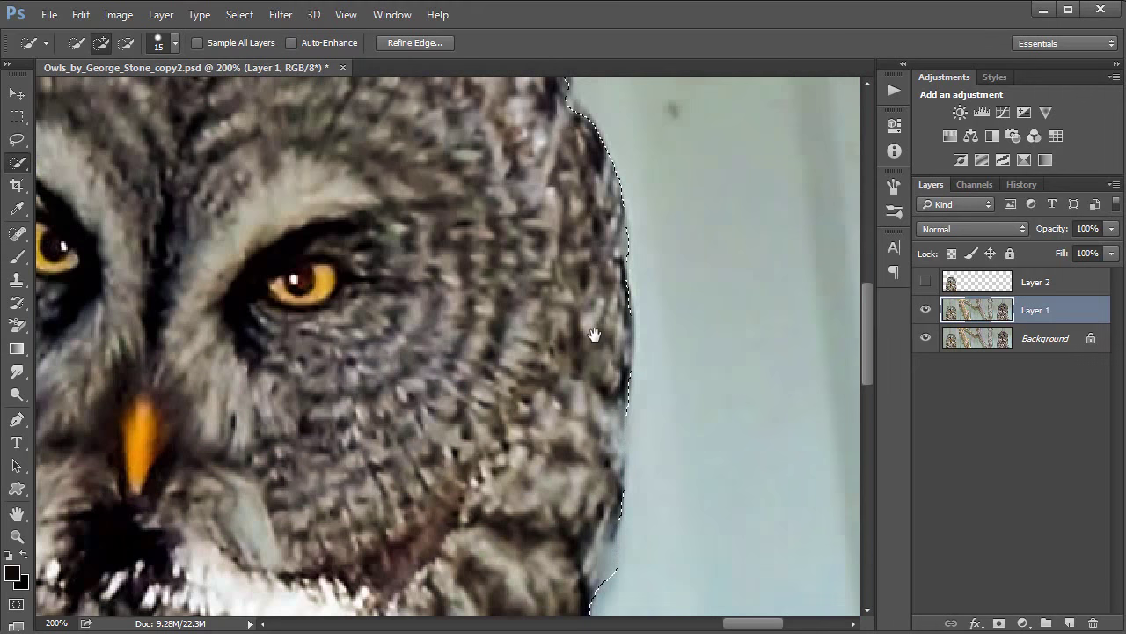
left_click_drag(594, 335, 594, 490)
left_click_drag(573, 283, 550, 216)
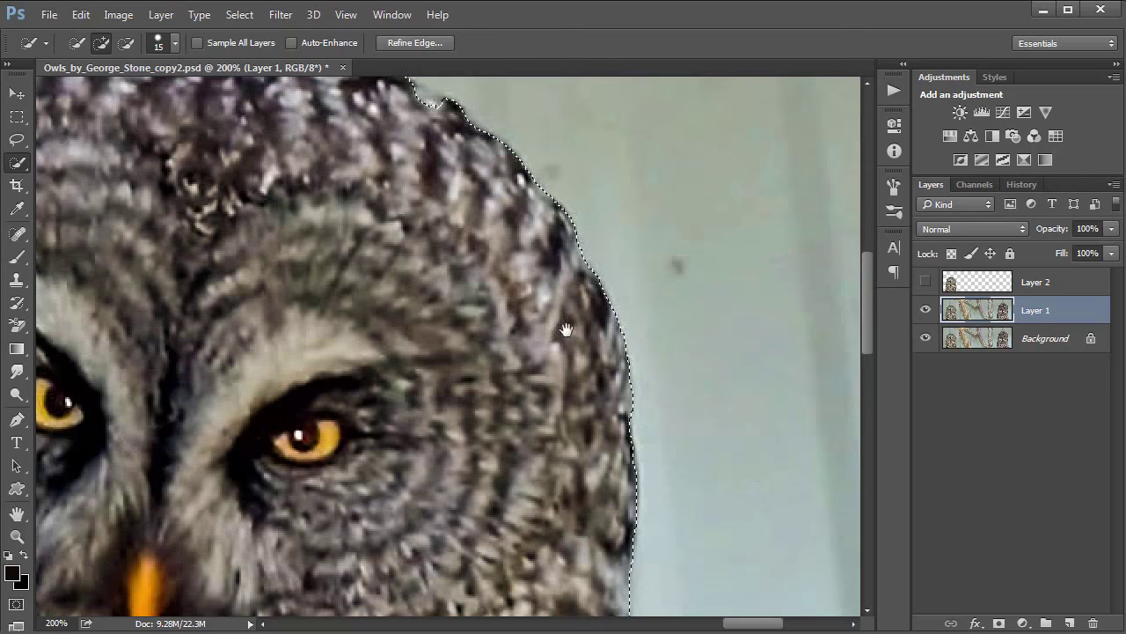
left_click_drag(392, 99, 520, 214)
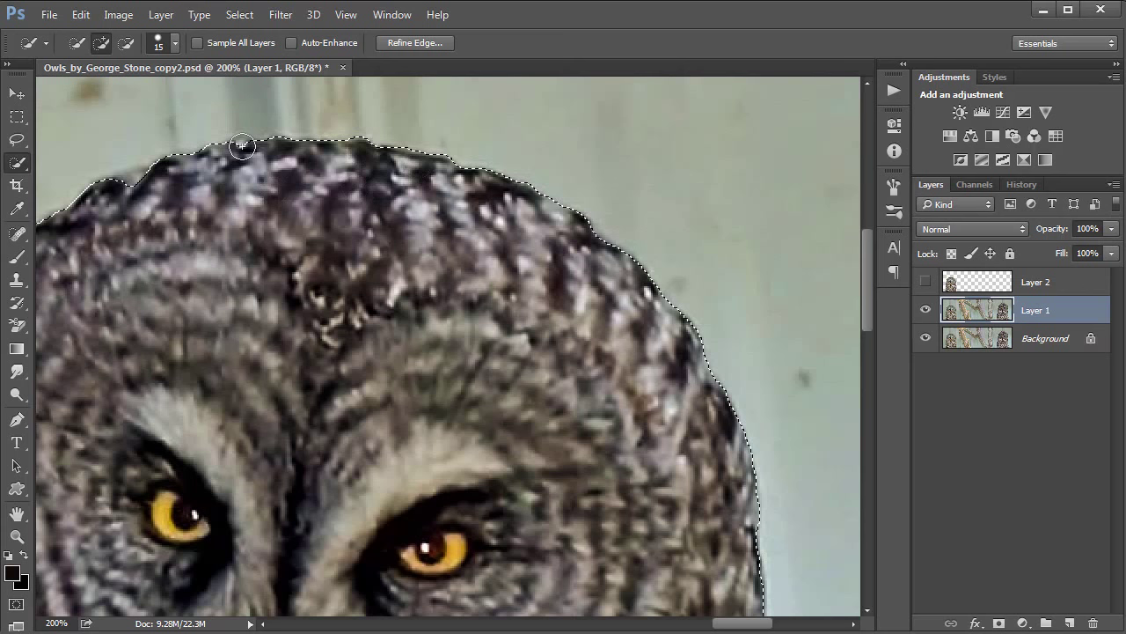
scroll(290, 189, "left", 5)
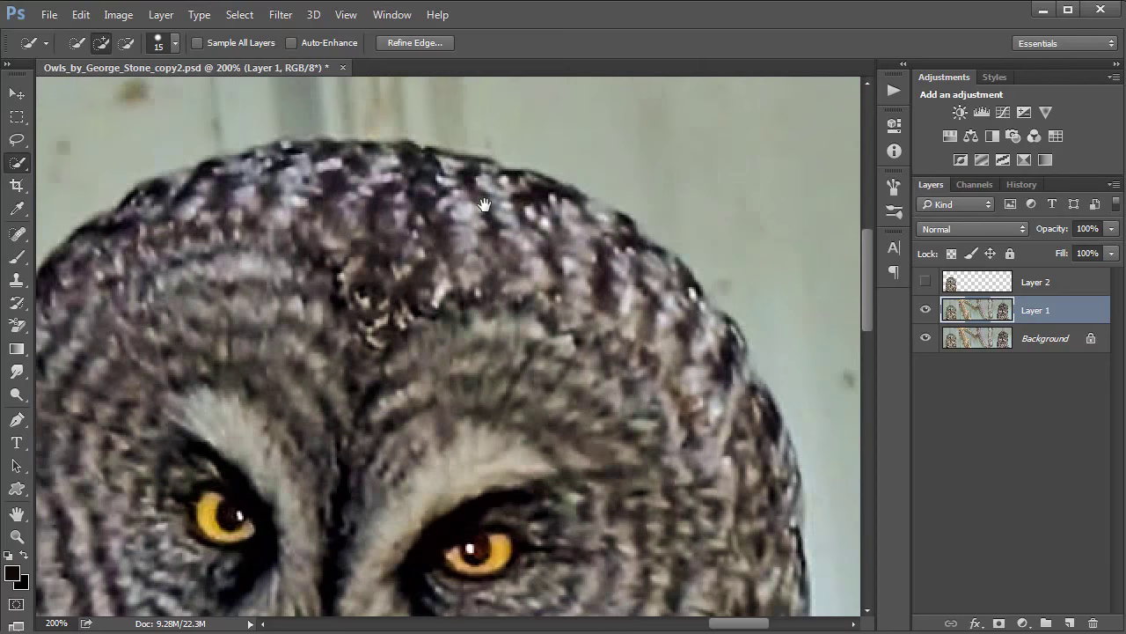
Add the top of the owl's head and its upper-left edge to the selection
left_click(343, 198)
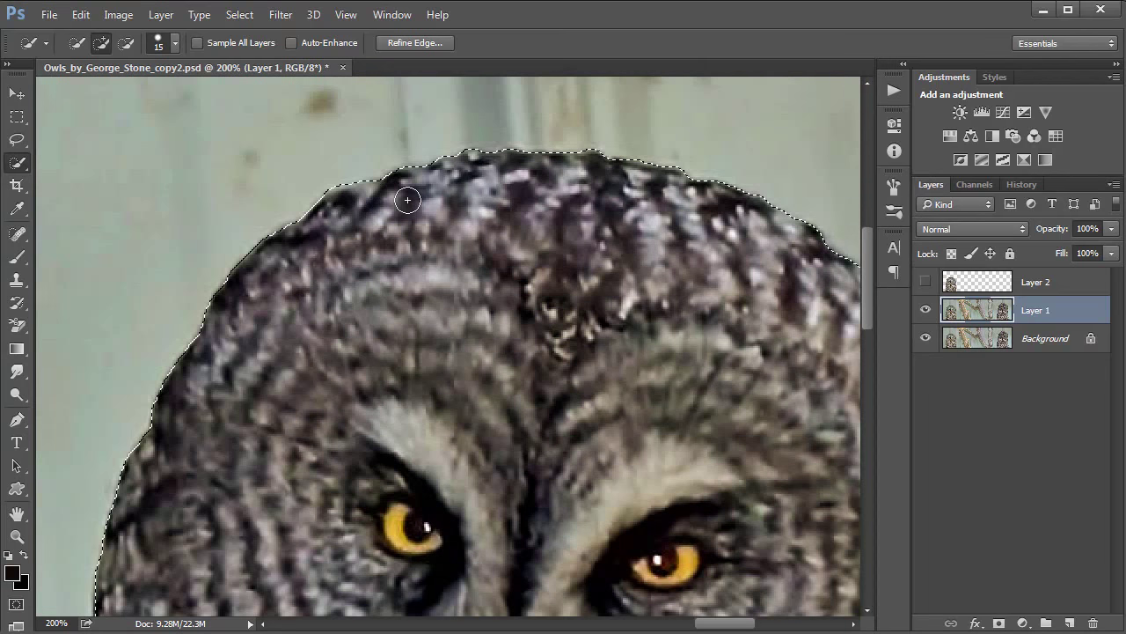
left_click_drag(396, 182, 413, 202)
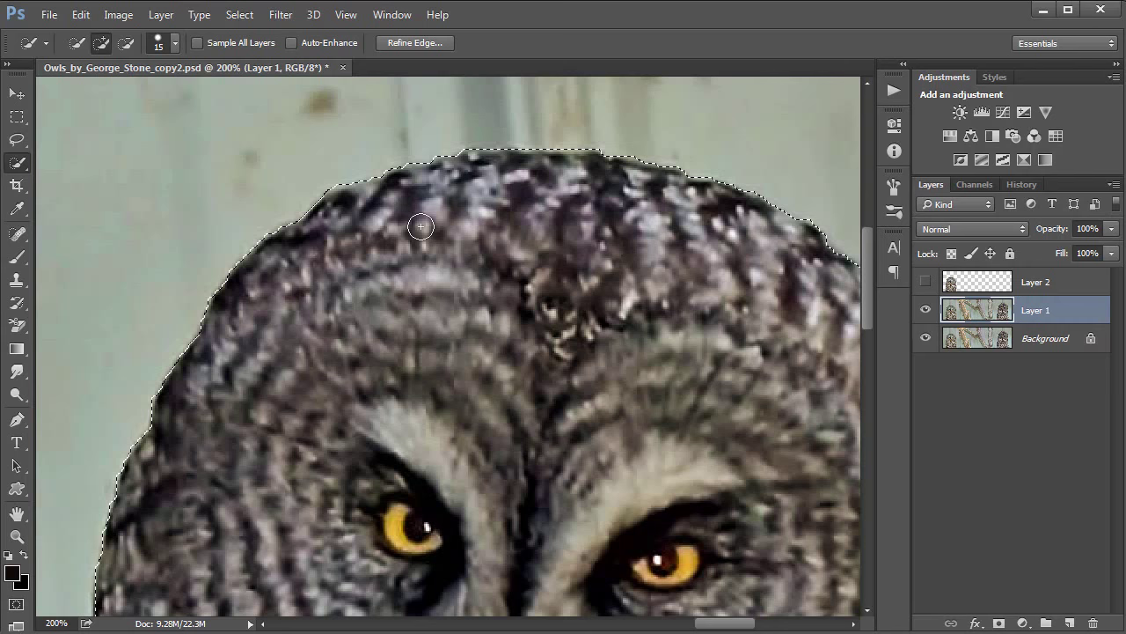
left_click(507, 161)
left_click_drag(362, 242, 541, 176)
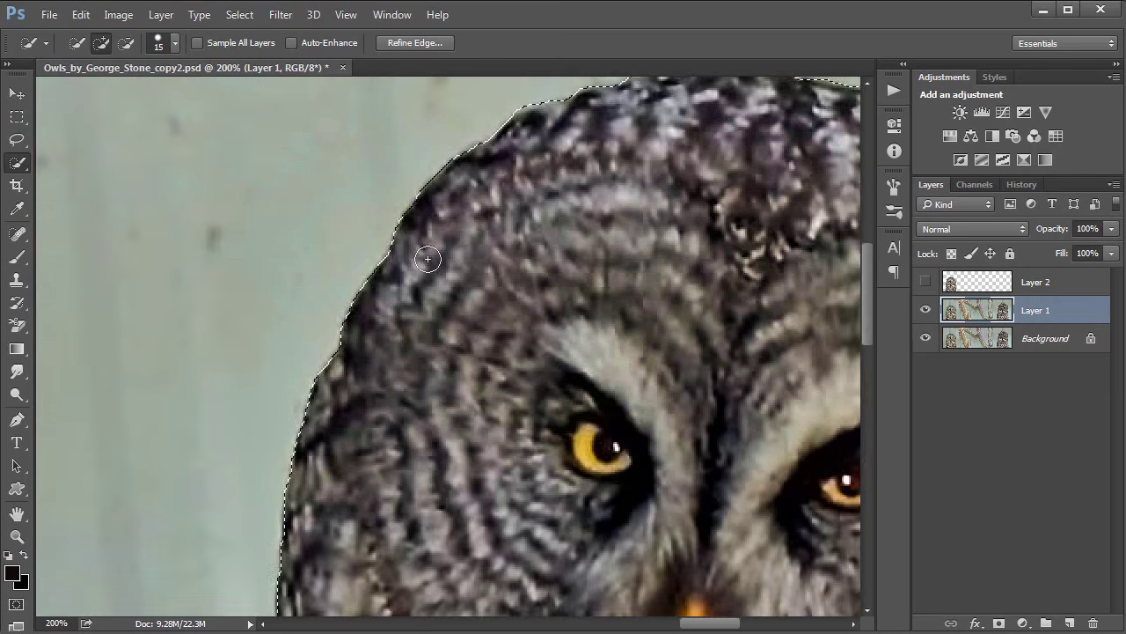
mouse_move(395, 262)
left_mouse_down()
mouse_move(401, 300)
mouse_move(372, 380)
mouse_move(337, 366)
left_mouse_up()
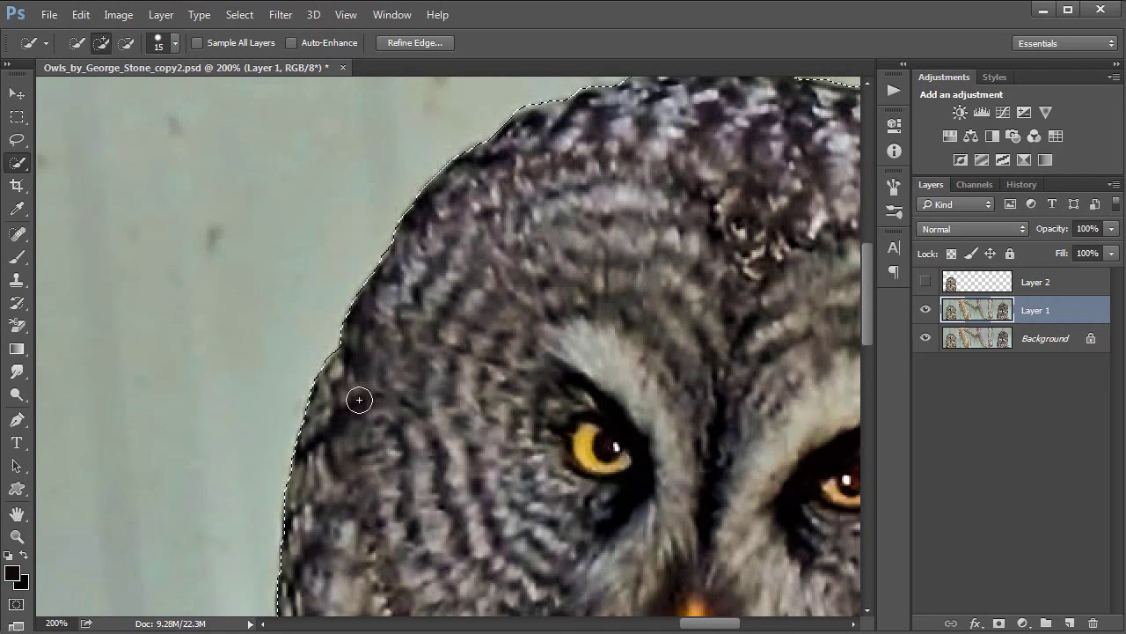
Add the lower-left feather notch and left chest edge to the selection
left_click_drag(443, 319, 515, 126)
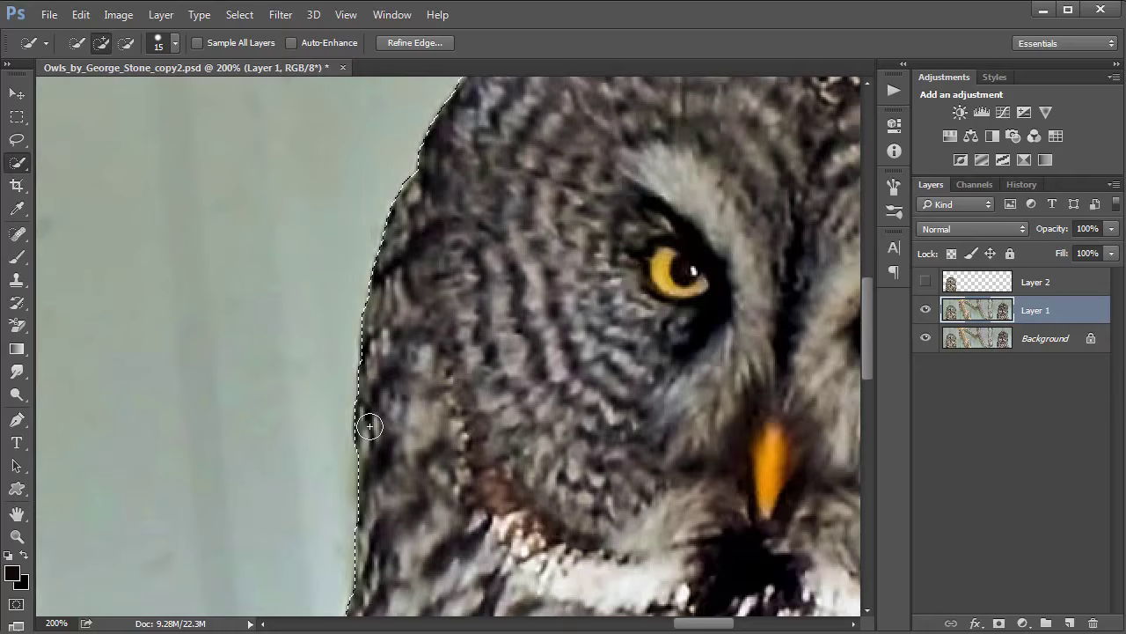
left_click_drag(385, 464, 412, 211)
left_click_drag(412, 455, 356, 519)
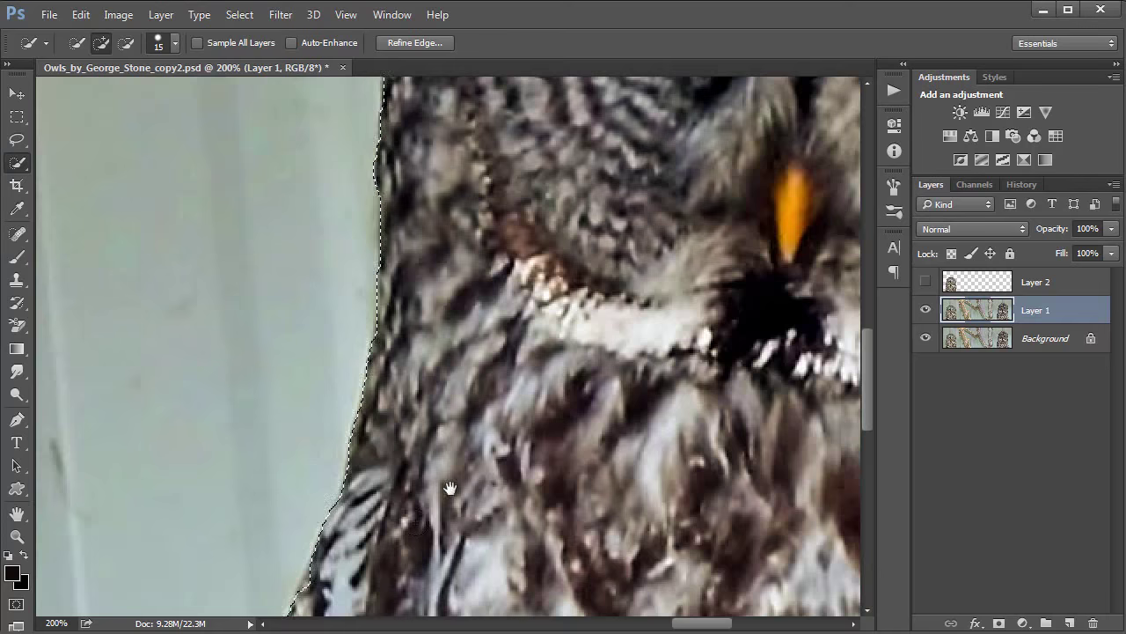
mouse_move(388, 557)
left_mouse_down()
mouse_move(396, 337)
mouse_move(468, 291)
mouse_move(512, 182)
left_mouse_up()
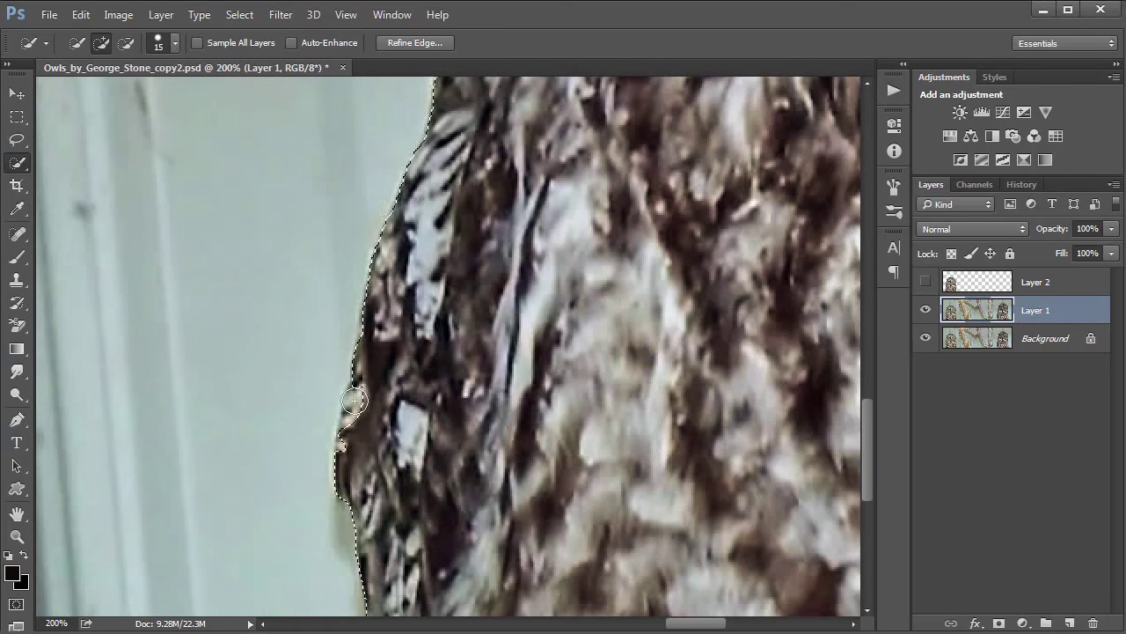
mouse_move(354, 400)
left_mouse_down()
mouse_move(366, 433)
mouse_move(341, 427)
mouse_move(347, 413)
mouse_move(355, 449)
mouse_move(345, 420)
left_mouse_up()
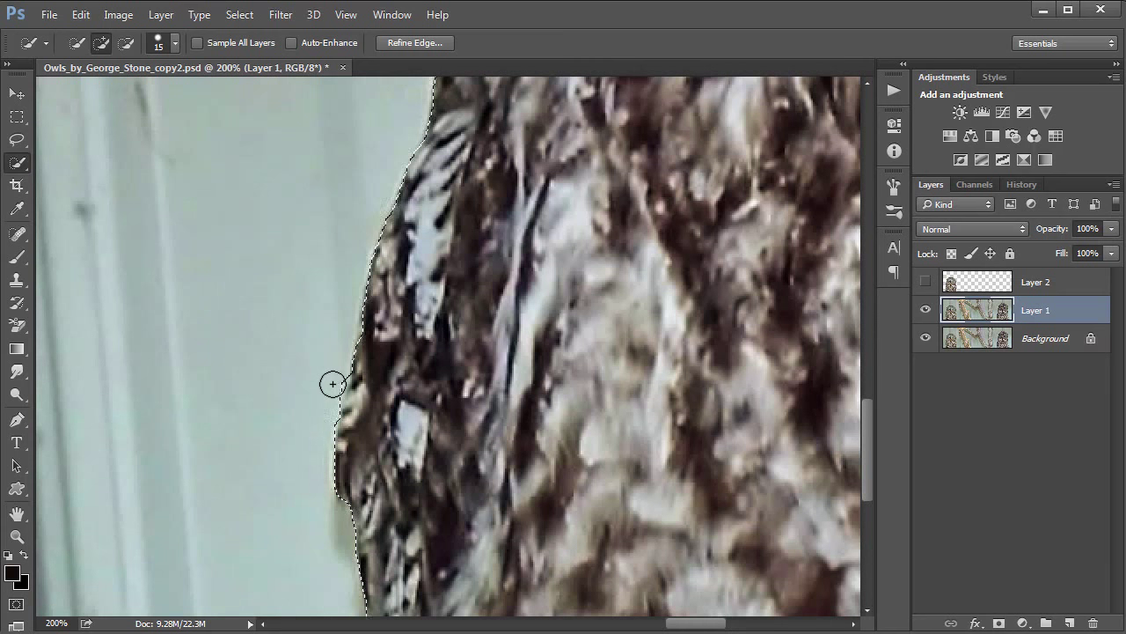
Tidy the selection along the owl's lower-left contour to the image bottom, then zoom out
key("alt")
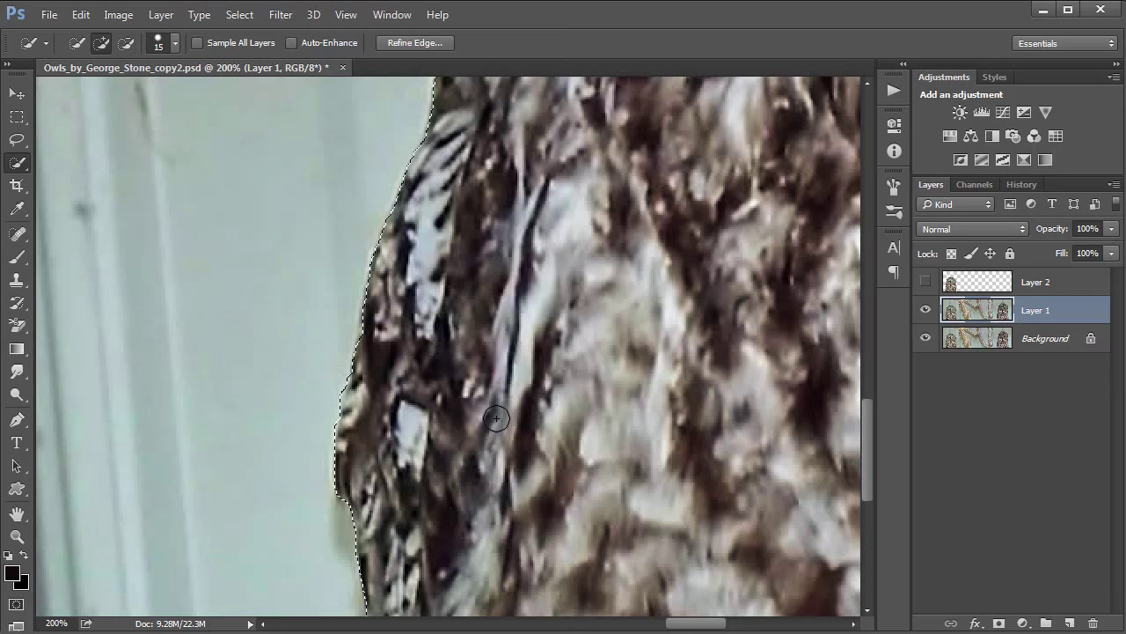
key("space")
mouse_move(493, 411)
left_mouse_down()
mouse_move(470, 334)
mouse_move(448, 336)
mouse_move(447, 291)
left_mouse_up()
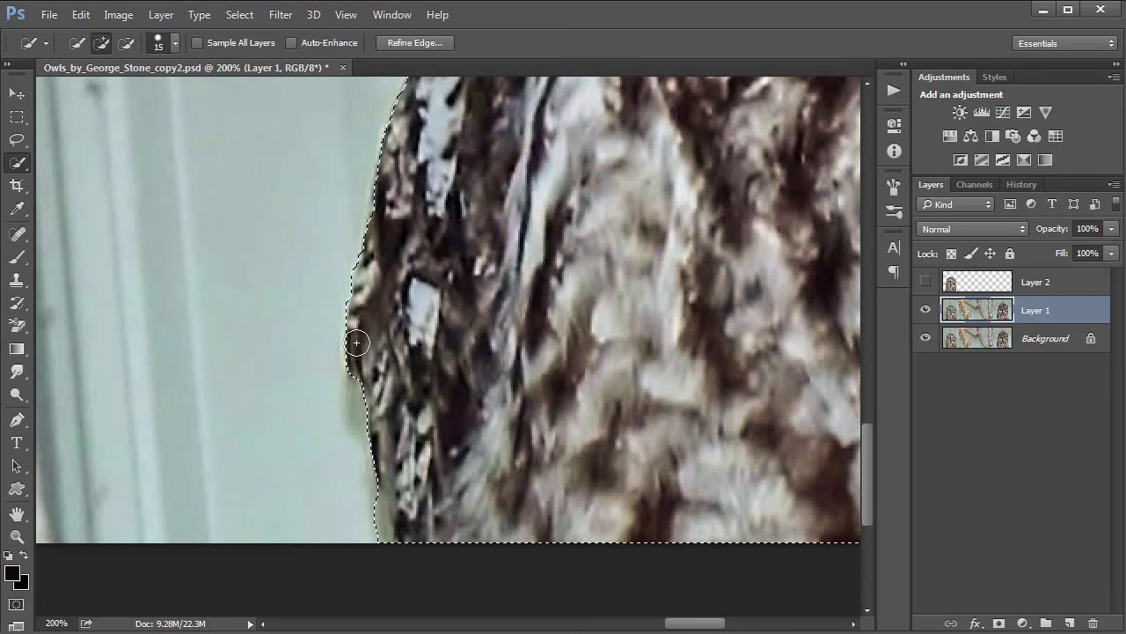
mouse_move(356, 343)
left_mouse_down()
mouse_move(394, 410)
mouse_move(355, 397)
mouse_move(374, 417)
mouse_move(352, 397)
mouse_move(390, 432)
mouse_move(443, 346)
left_mouse_up()
left_click_drag(387, 405, 423, 437)
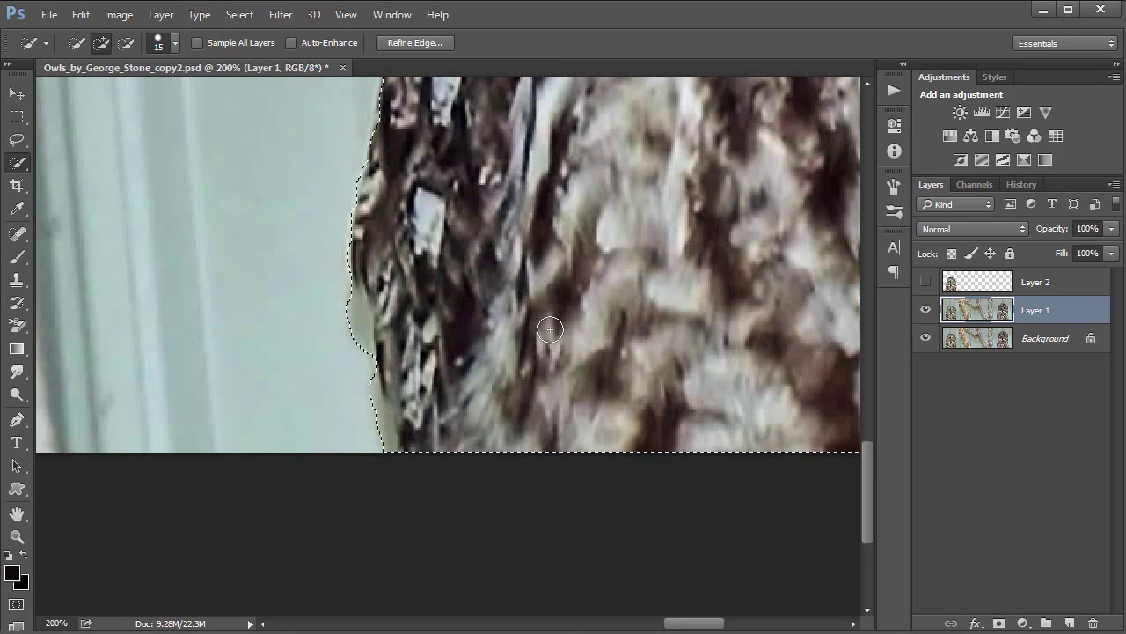
key("ctrl+minus")
key("ctrl+minus")
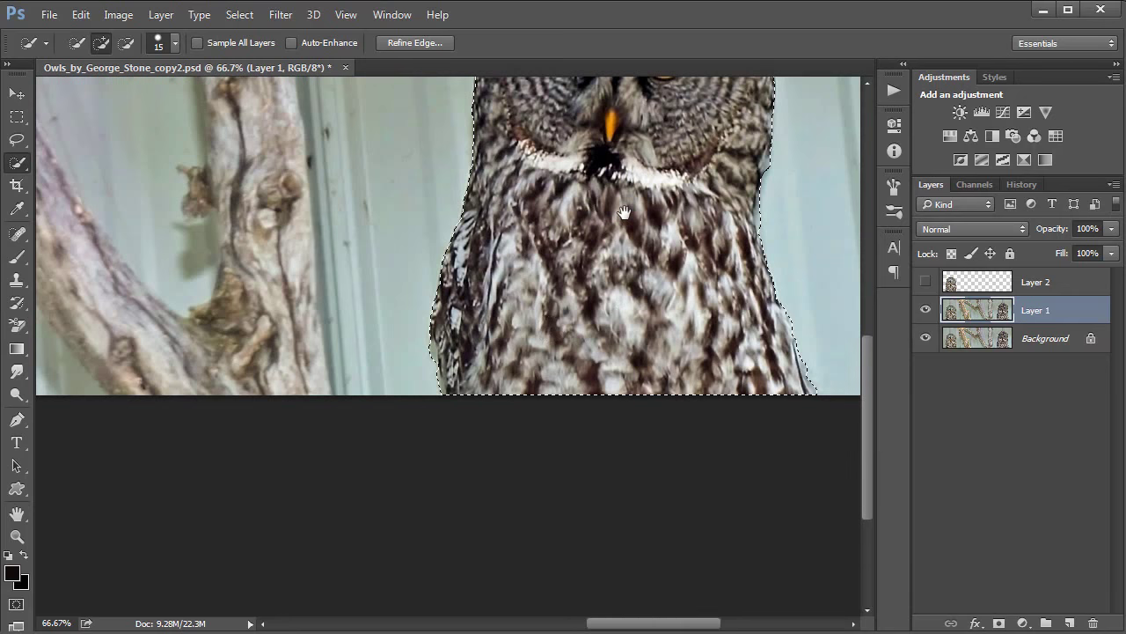
Run Refine Edge on the owl selection and accept the result with OK
left_click_drag(596, 289, 543, 446)
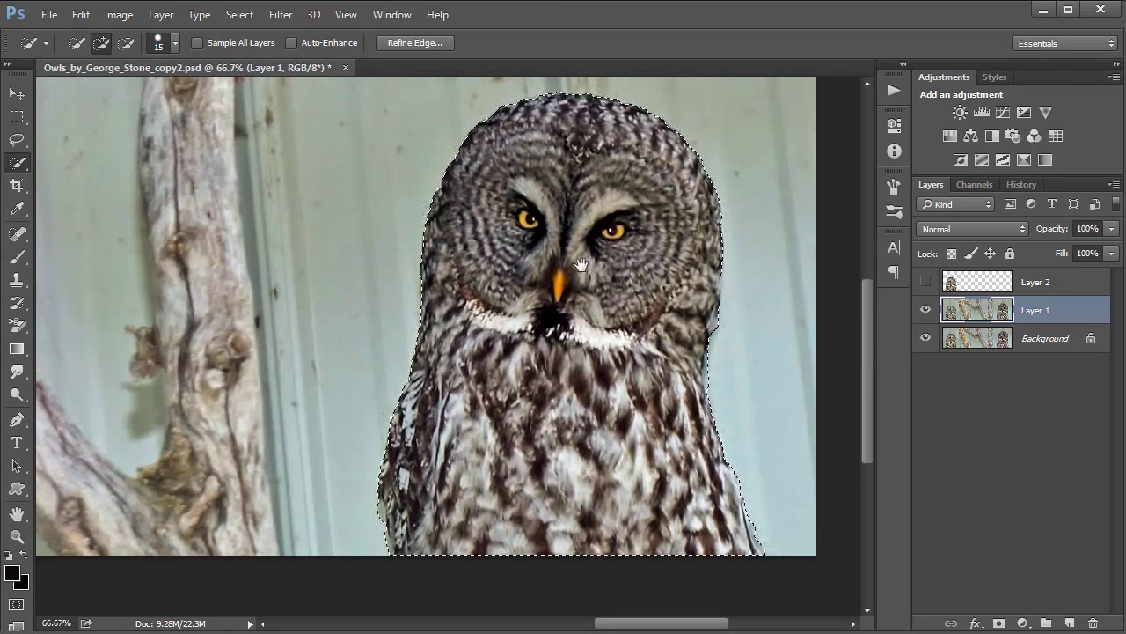
left_click_drag(582, 265, 574, 290)
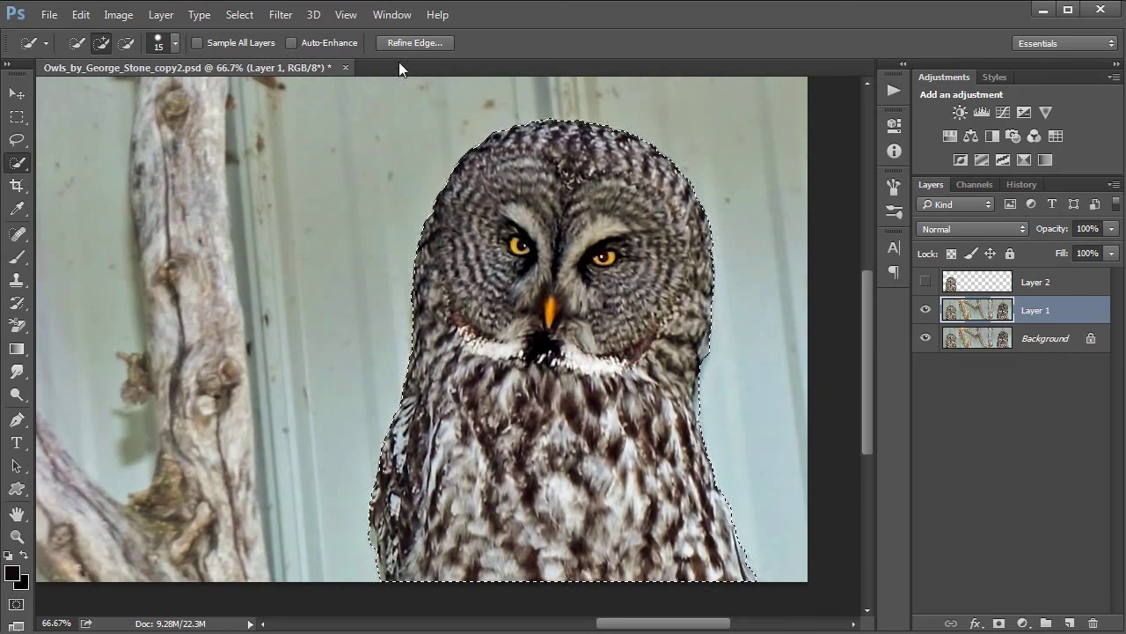
left_click(415, 42)
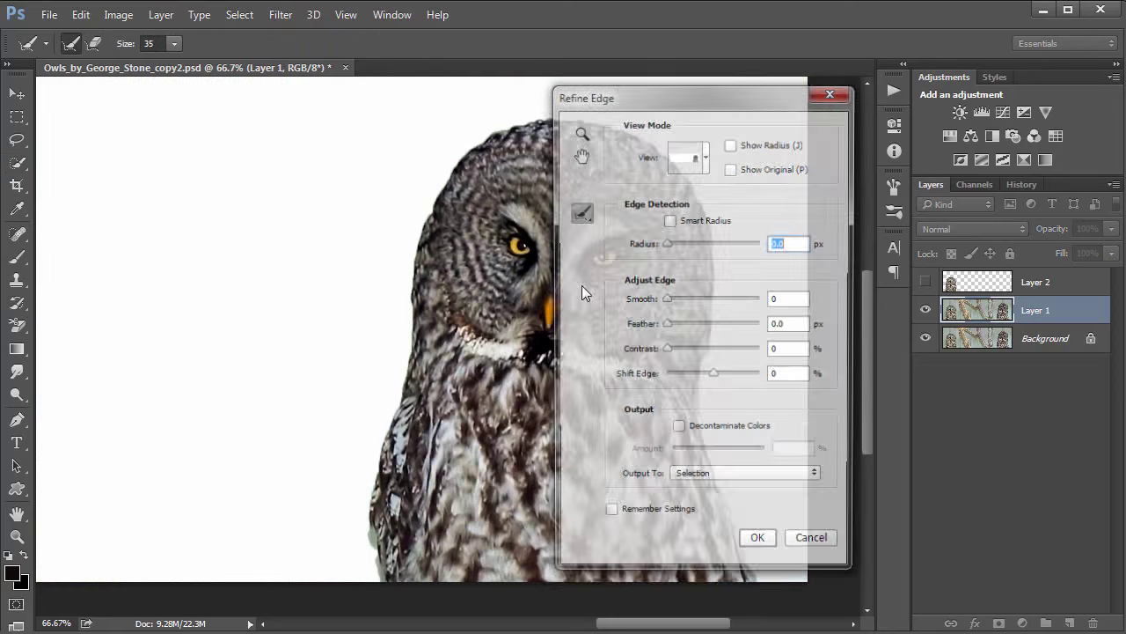
left_click_drag(675, 95, 151, 112)
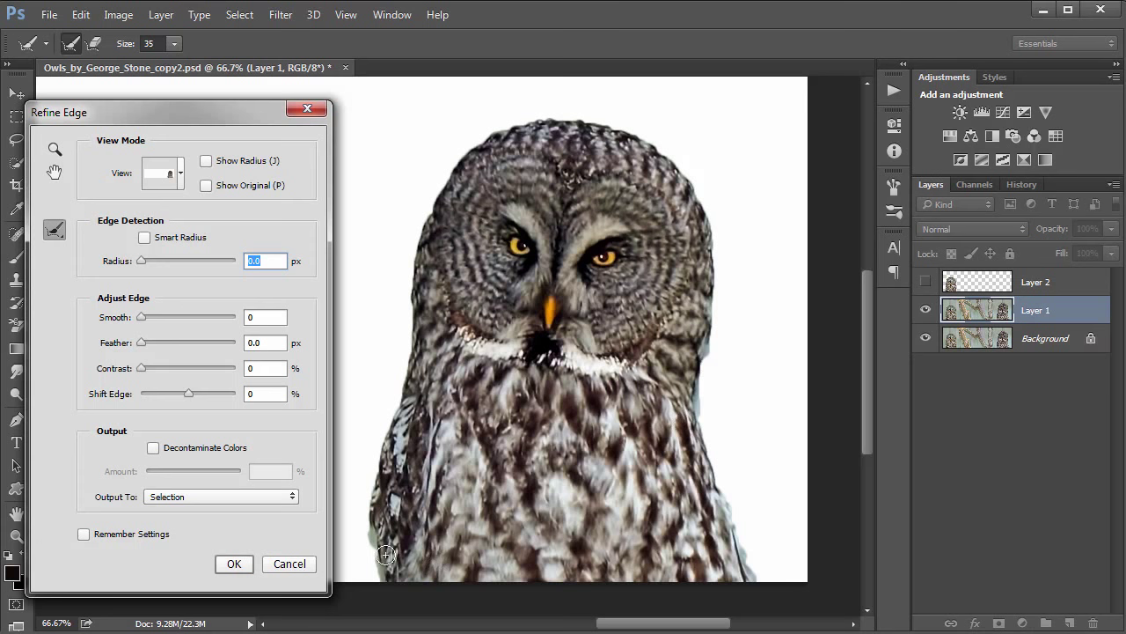
left_click(232, 563)
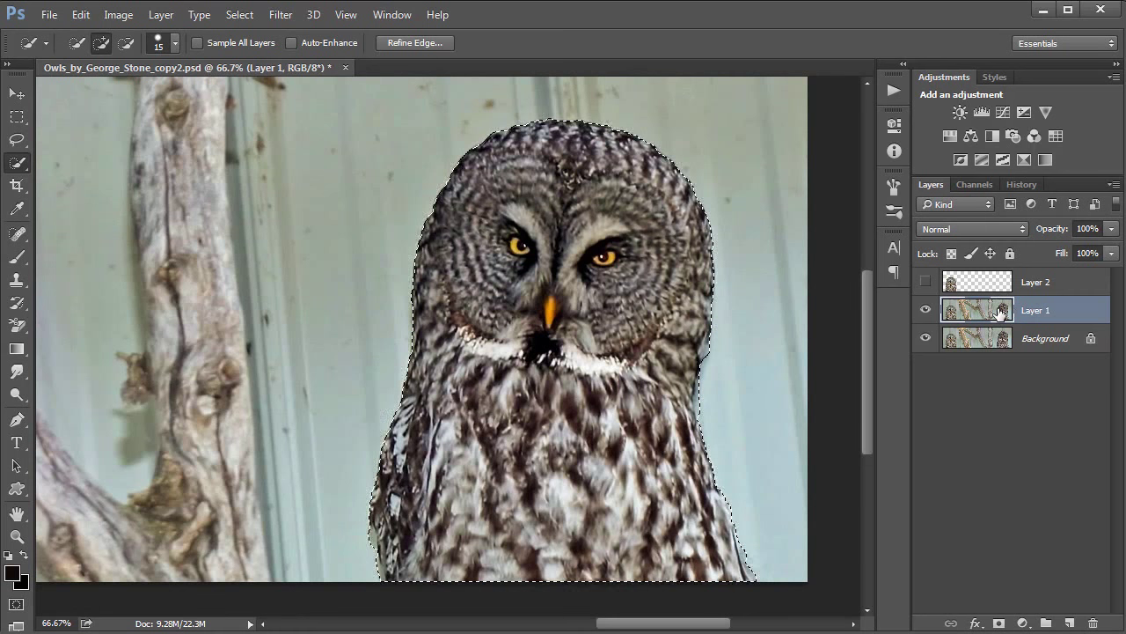
Copy the selected owl to Layer 3 with Ctrl+J and hide Layer 1 and Background
key("ctrl+j")
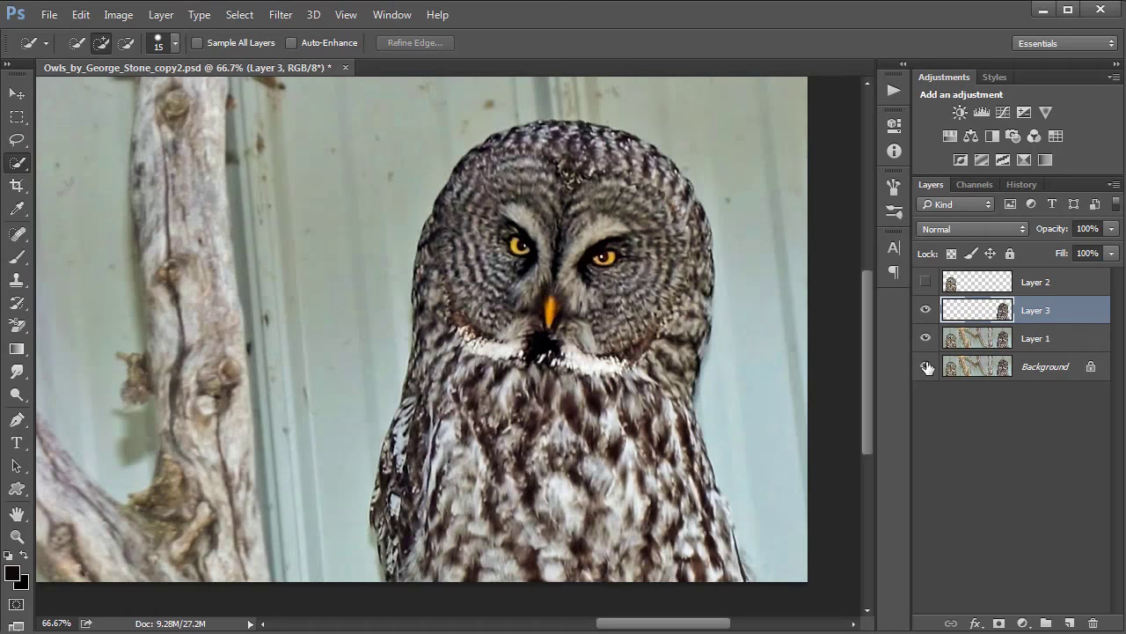
left_click_drag(925, 366, 925, 338)
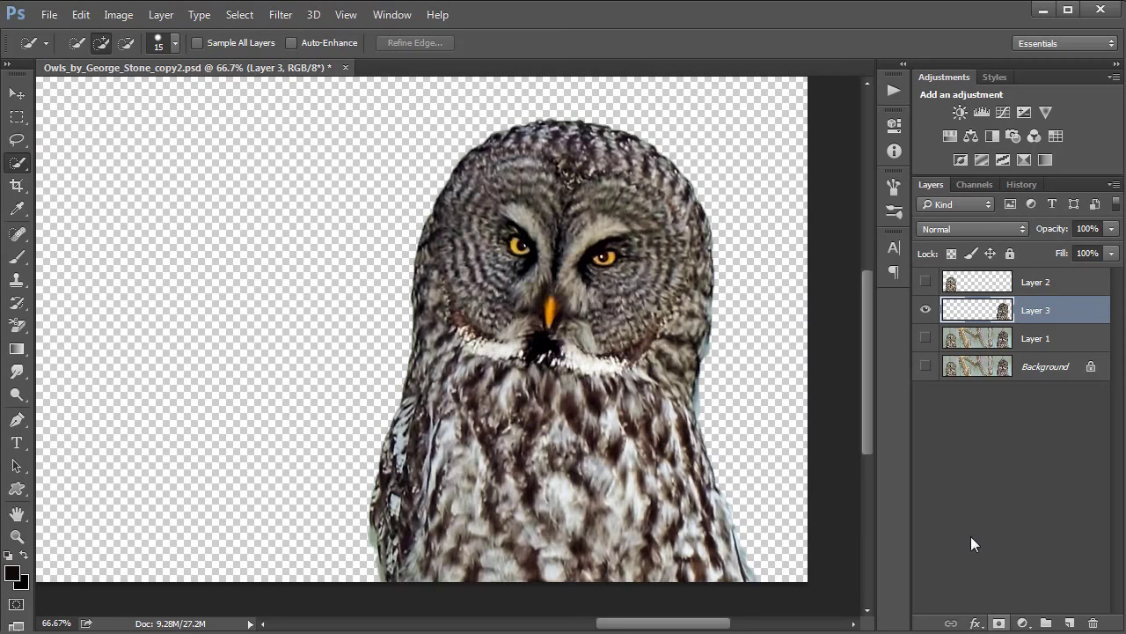
Add a layer mask to Layer 3 and zoom to 200% on the owl's lower right edge
left_click(999, 624)
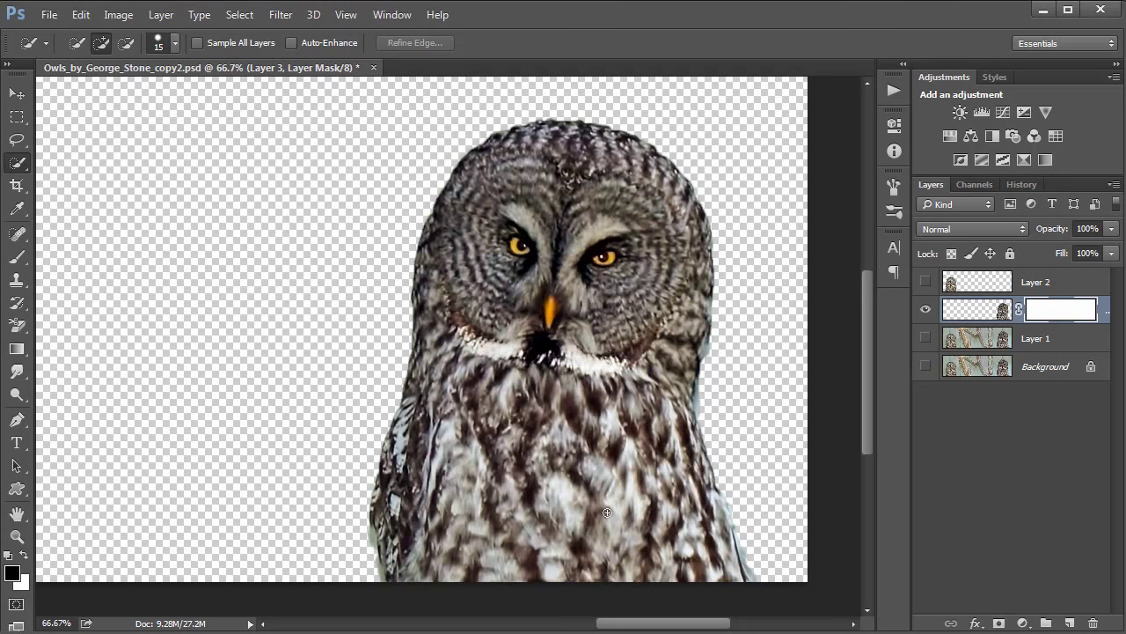
left_click(745, 541, "ctrl")
left_click(794, 575, "ctrl")
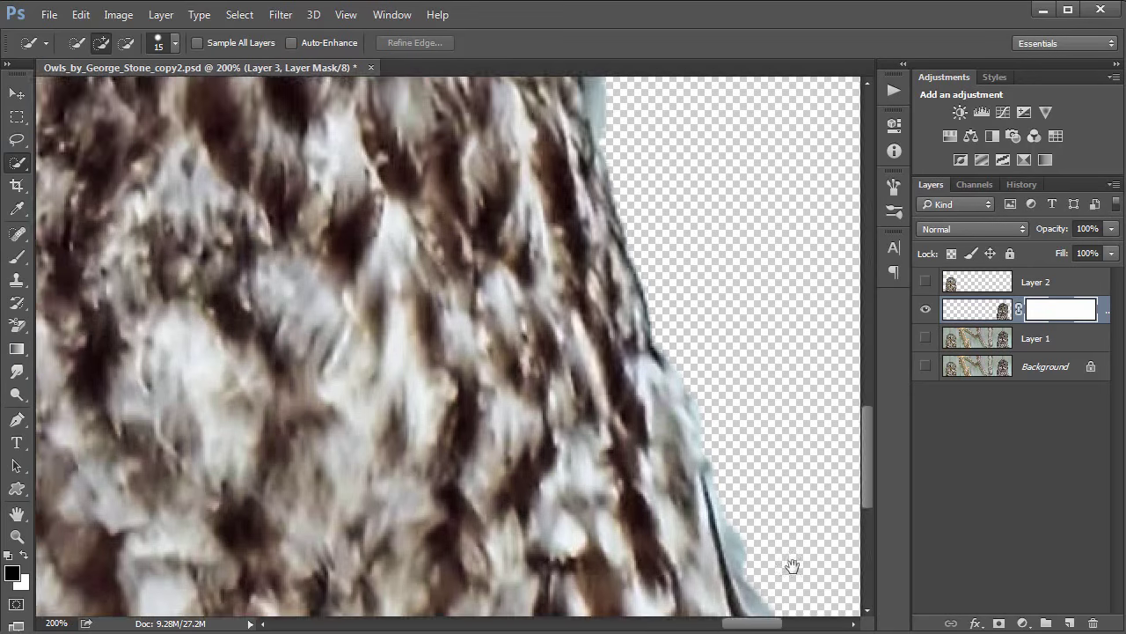
left_click_drag(792, 566, 760, 466)
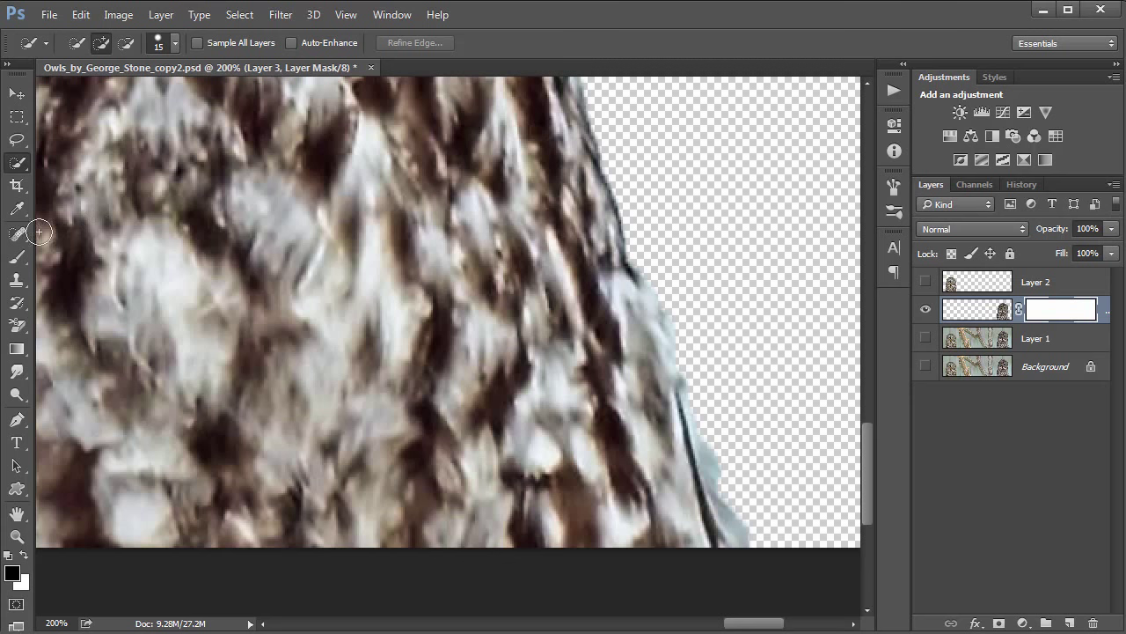
Set up the Brush Tool at 300 px, 0% hardness and 100% opacity
left_click(15, 259)
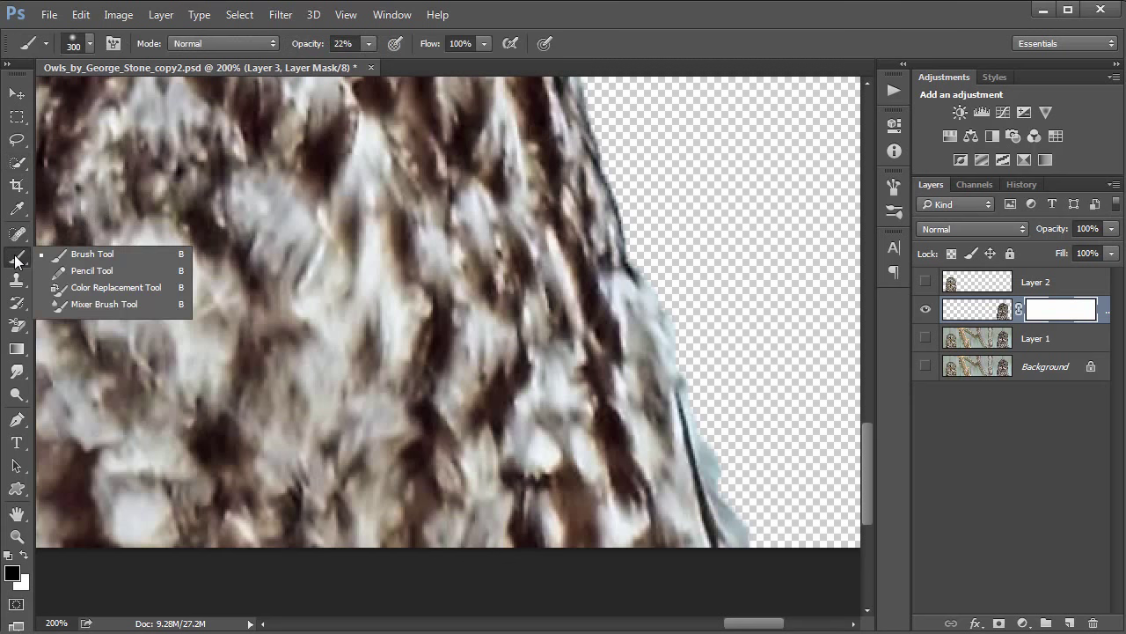
left_click(93, 257)
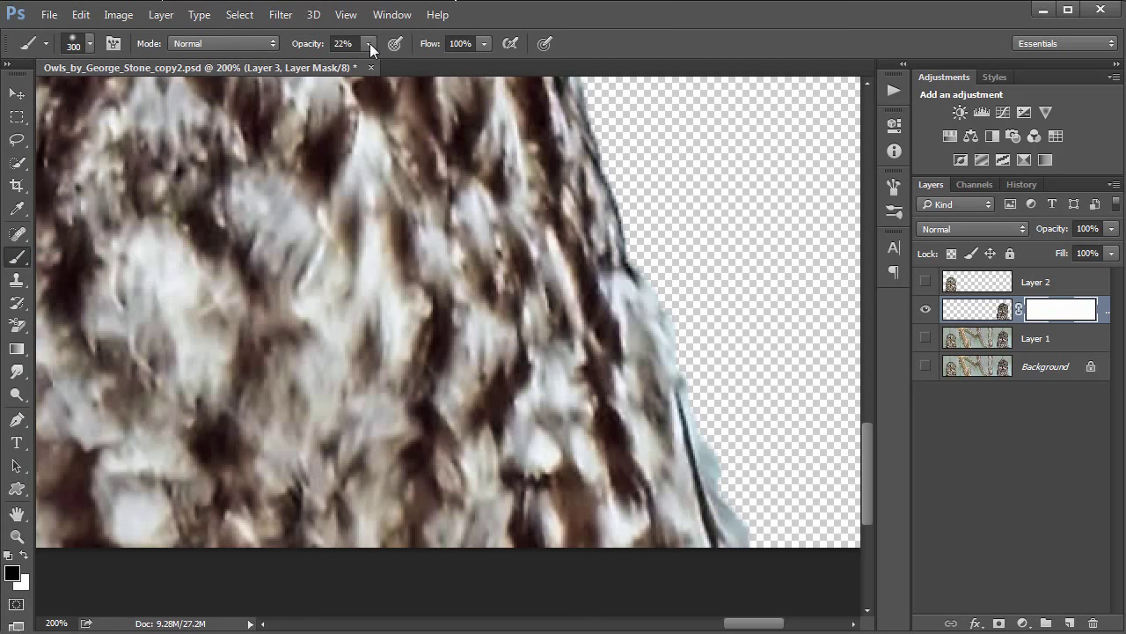
mouse_move(370, 44)
left_mouse_down()
mouse_move(403, 66)
mouse_move(501, 59)
left_mouse_up()
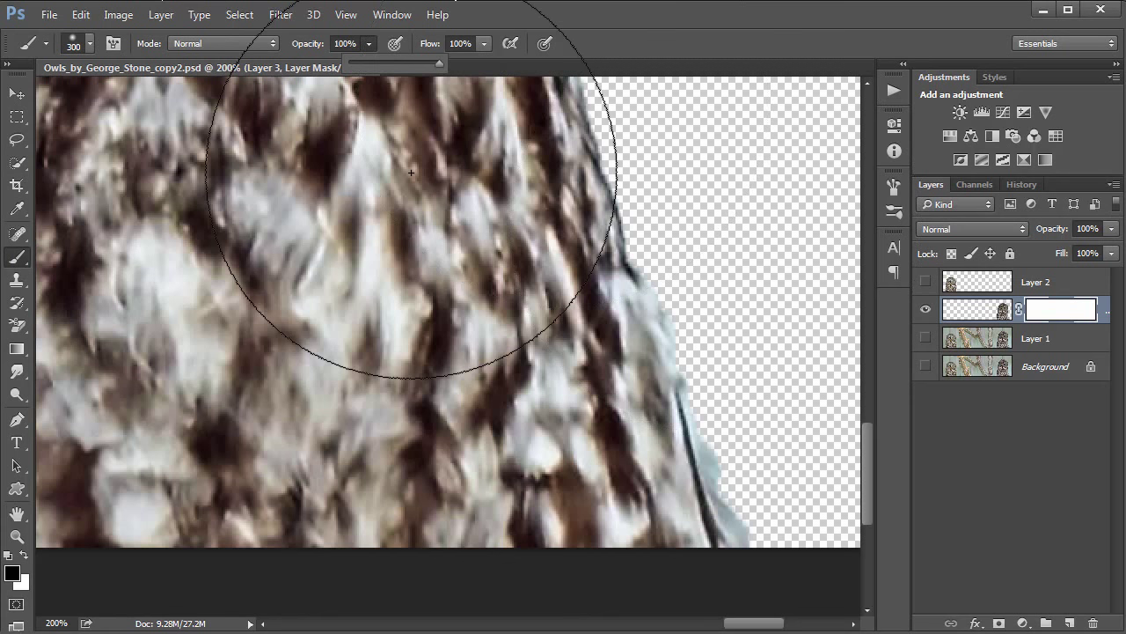
left_click(77, 39)
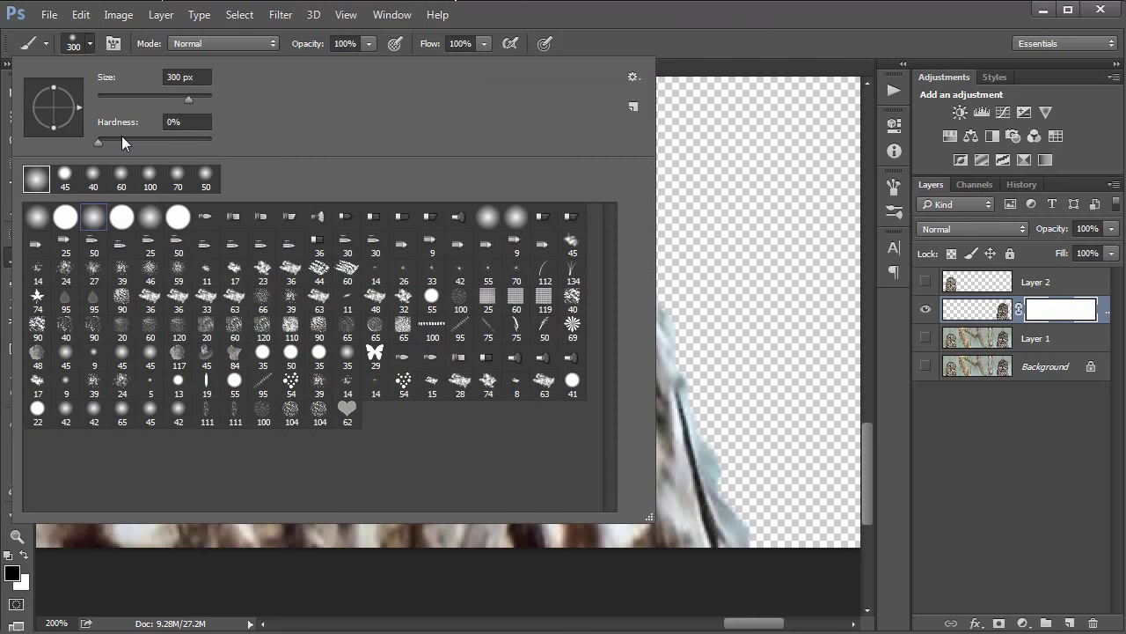
left_click_drag(95, 144, 71, 143)
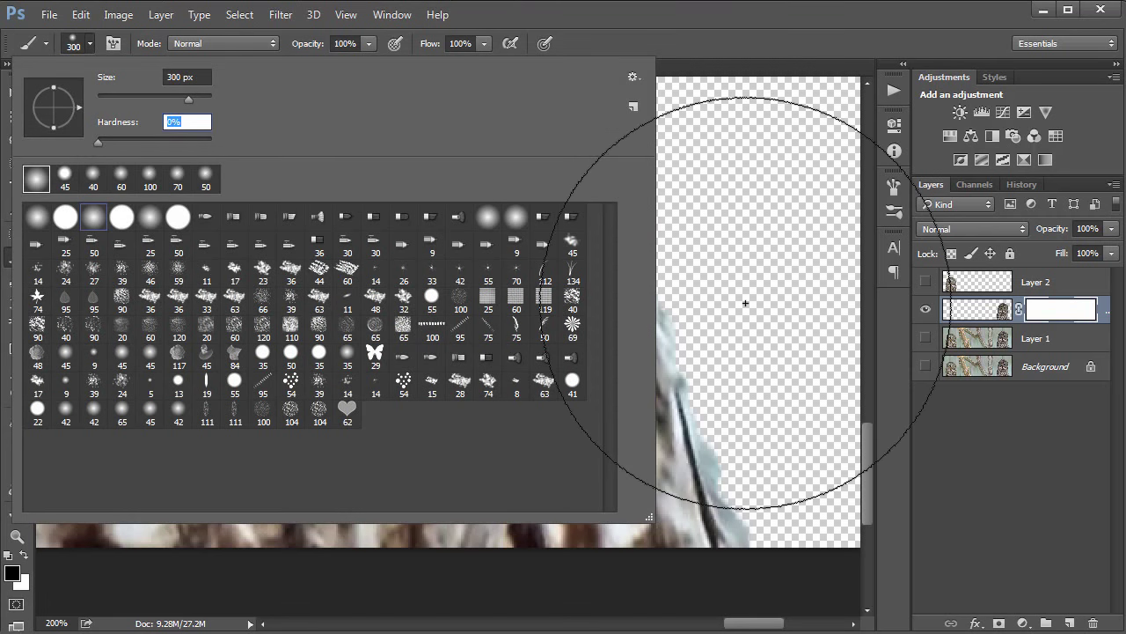
left_click(754, 32)
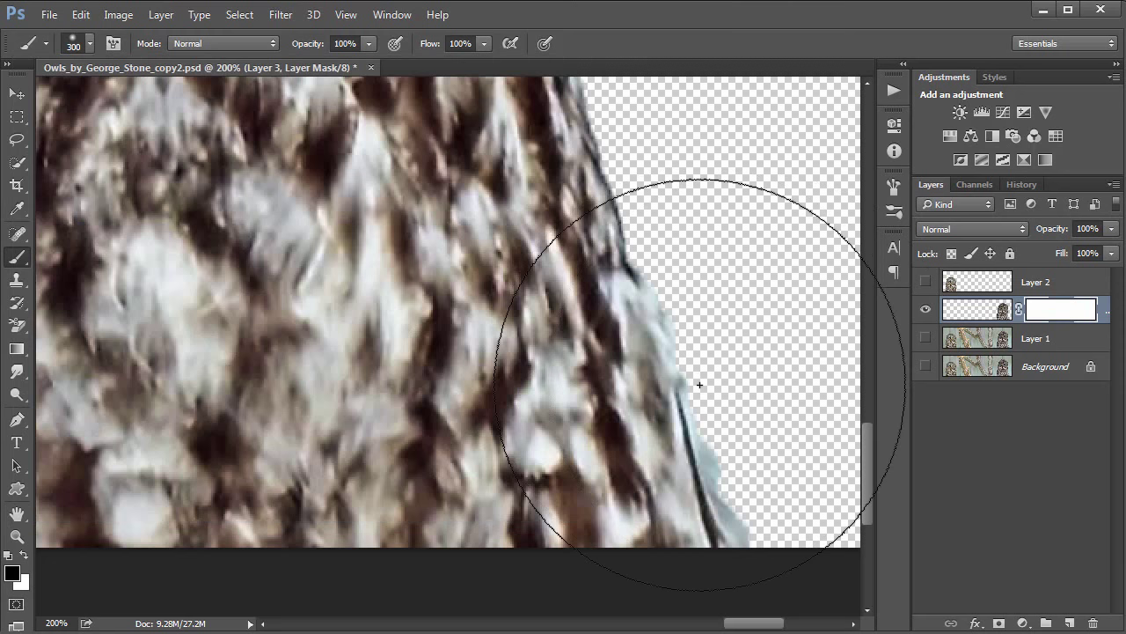
Shrink the brush and paint black on the mask over the owl's right-edge fringe
key("bracketleft")
key("bracketleft")
key("bracketleft")
key("bracketleft")
key("bracketleft")
key("bracketleft")
key("bracketleft")
key("bracketleft")
key("bracketleft")
key("bracketleft")
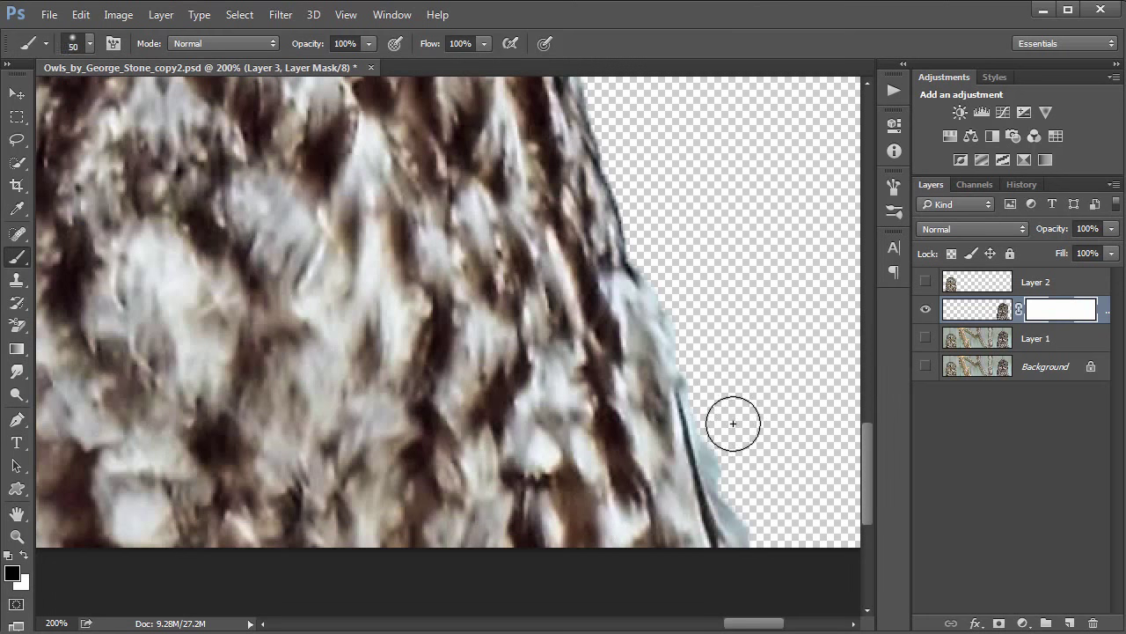
mouse_move(719, 439)
left_mouse_down()
mouse_move(724, 483)
mouse_move(754, 526)
left_mouse_up()
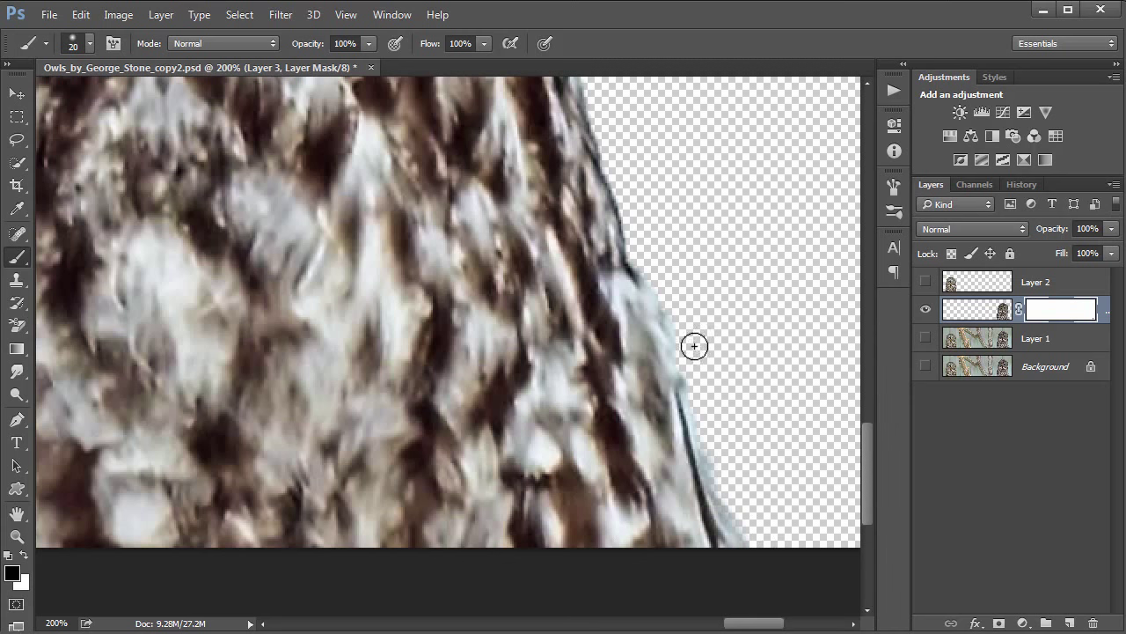
mouse_move(696, 345)
left_mouse_down()
mouse_move(674, 305)
mouse_move(709, 378)
left_mouse_up()
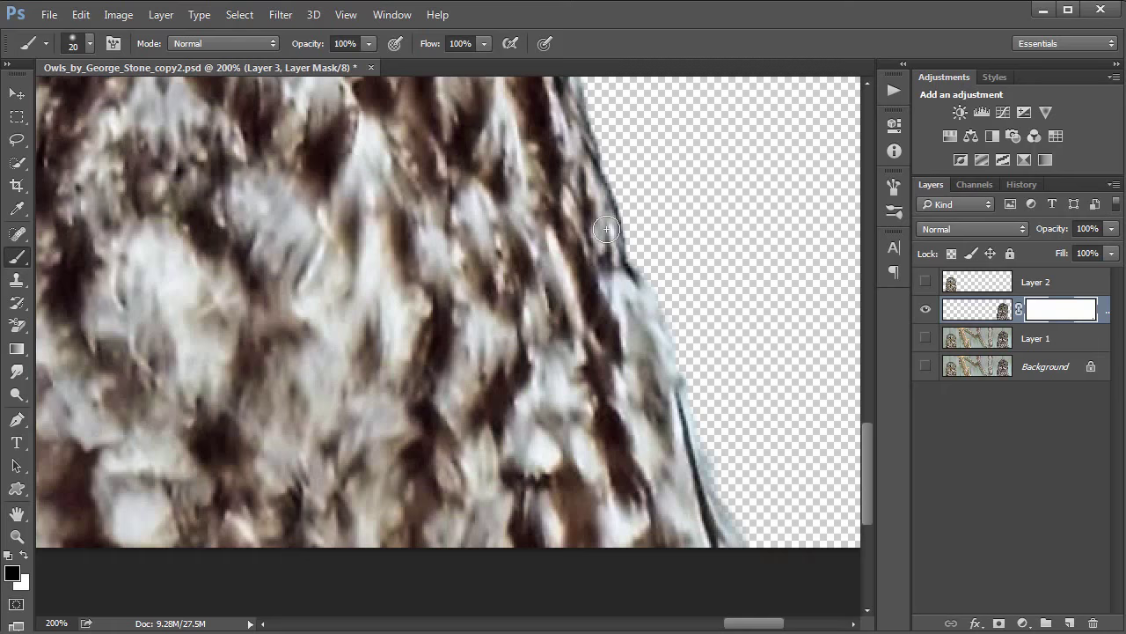
Move to the owl's left edge and mask out its greenish fringe with black
scroll(632, 312, "up", 5)
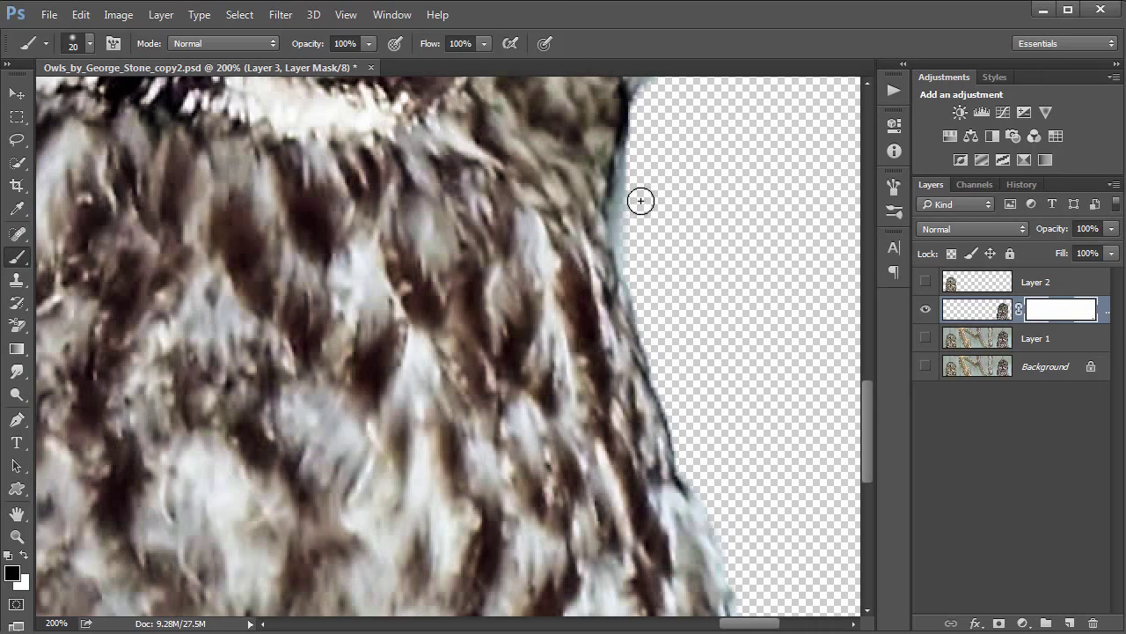
scroll(676, 283, "up", 3)
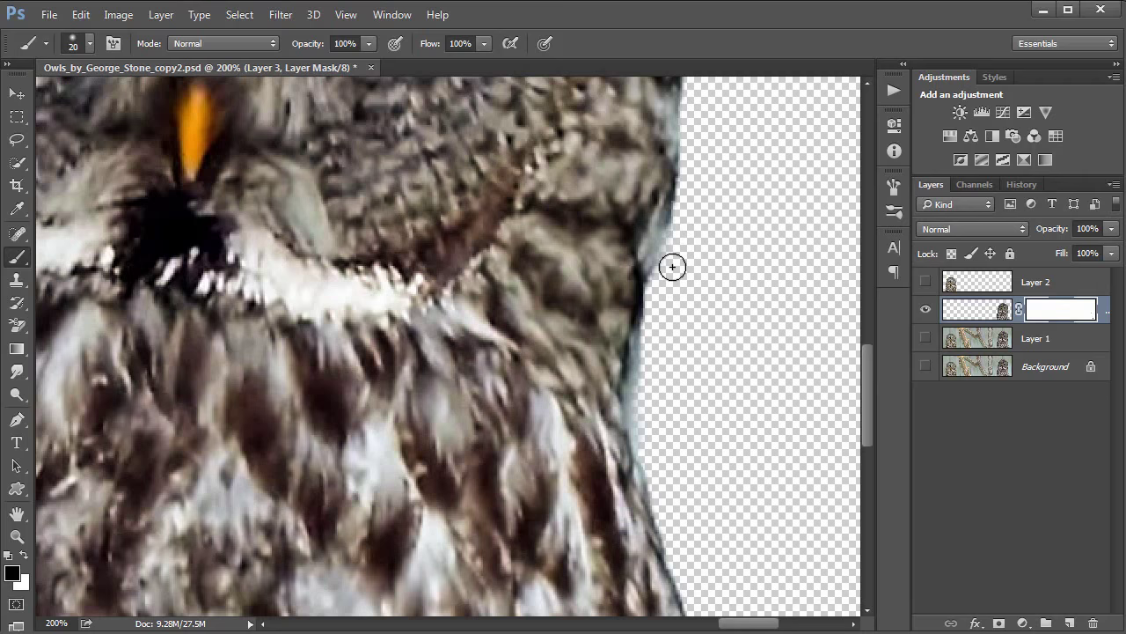
left_click_drag(710, 284, 695, 378)
scroll(695, 378, "up", 5)
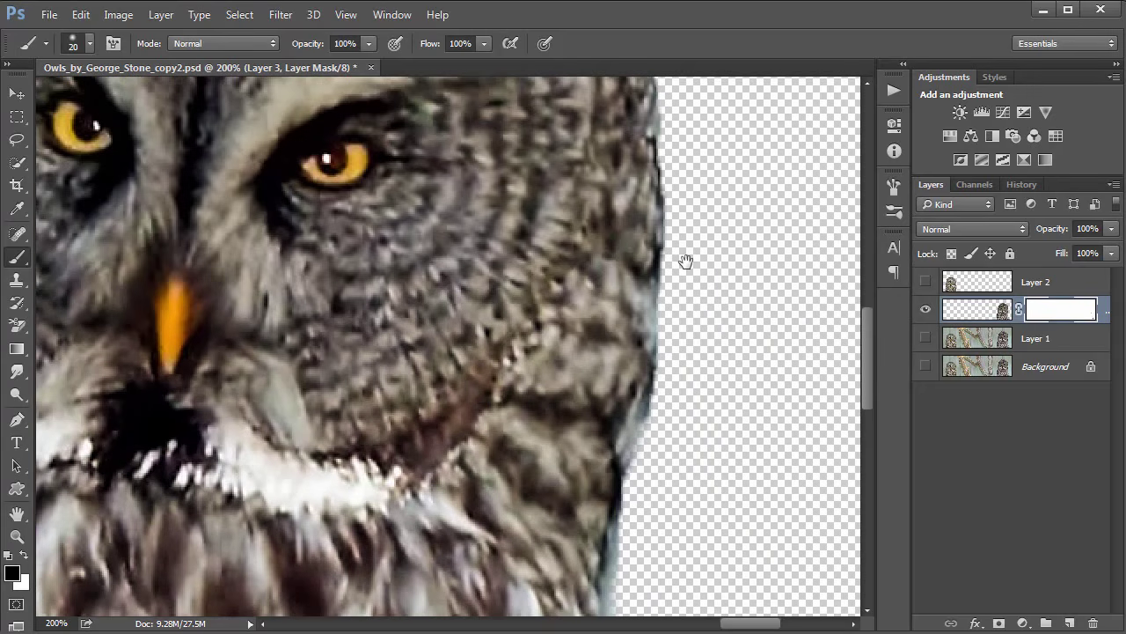
scroll(512, 372, "up", 4)
scroll(396, 388, "left", 3)
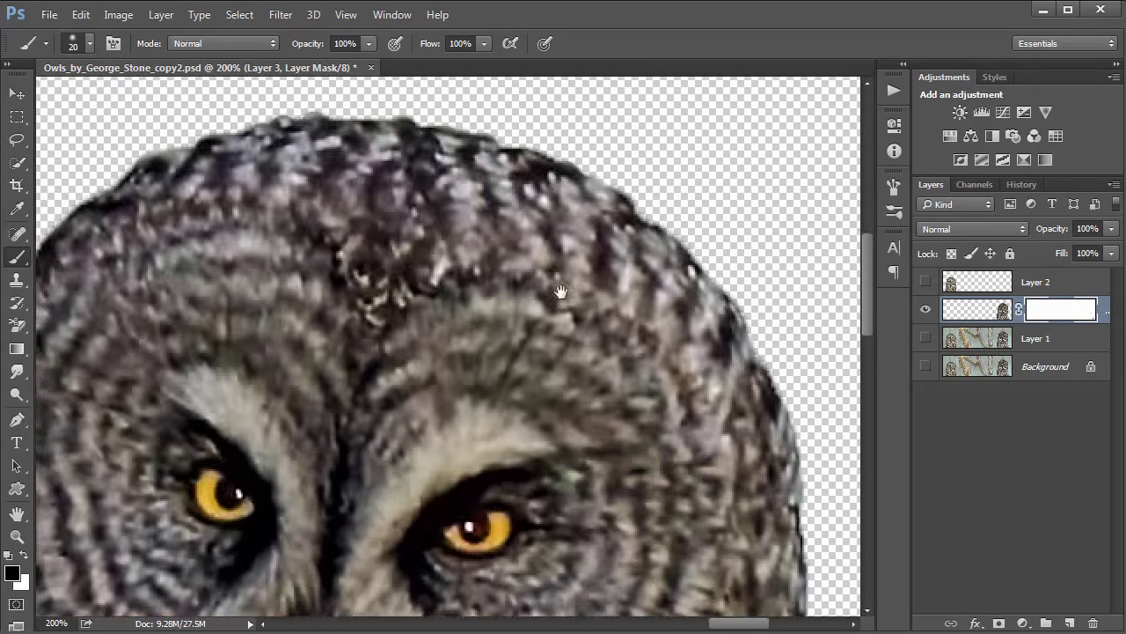
scroll(390, 370, "left", 4)
scroll(390, 369, "down", 2)
scroll(485, 264, "down", 3)
scroll(485, 264, "left", 2)
scroll(485, 264, "down", 8)
scroll(485, 264, "left", 3)
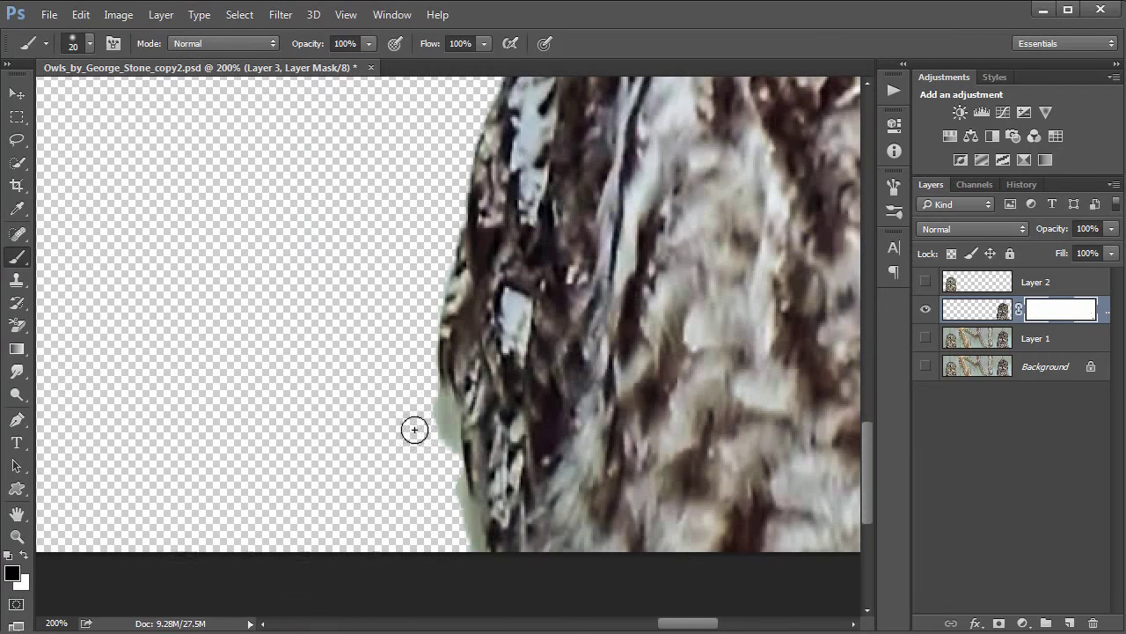
mouse_move(415, 430)
left_mouse_down()
mouse_move(430, 396)
mouse_move(435, 481)
mouse_move(448, 536)
mouse_move(449, 492)
mouse_move(465, 549)
left_mouse_up()
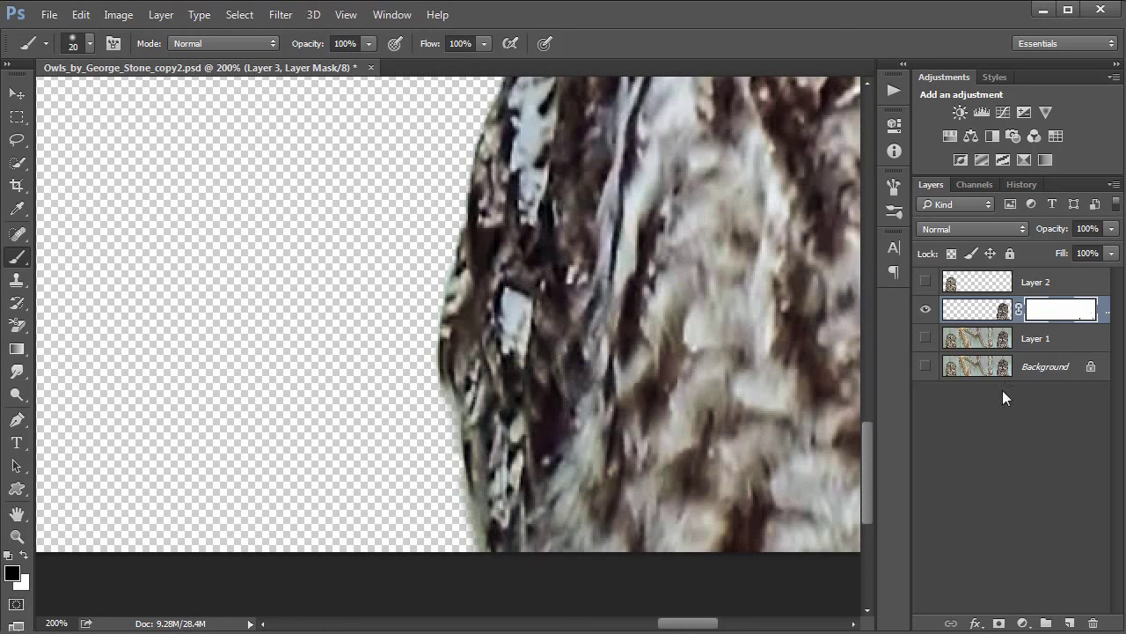
right_click(1059, 312)
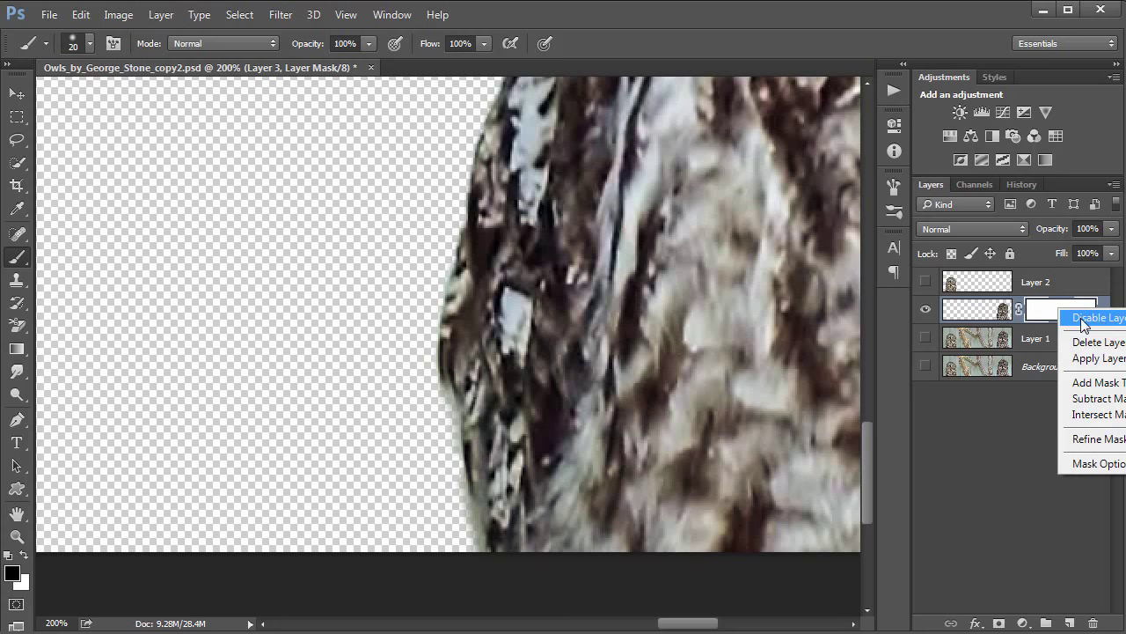
left_click(1097, 319)
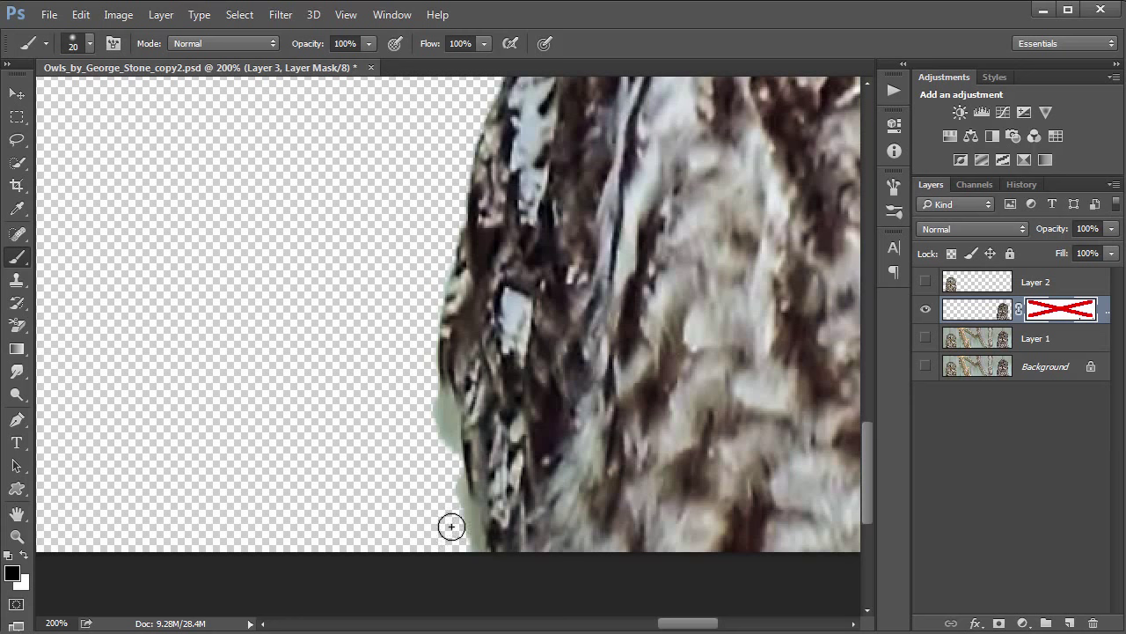
right_click(1052, 310)
left_click(1088, 319)
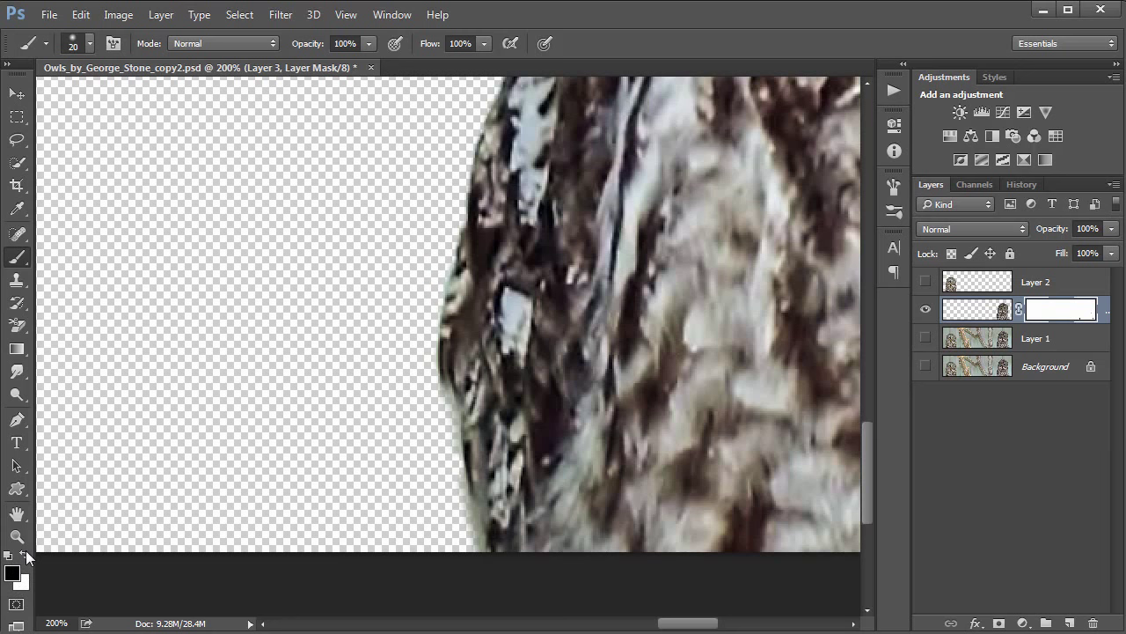
Restore lower-left edge pixels with white, then re-mask the greenish fringe with black
left_click(26, 554)
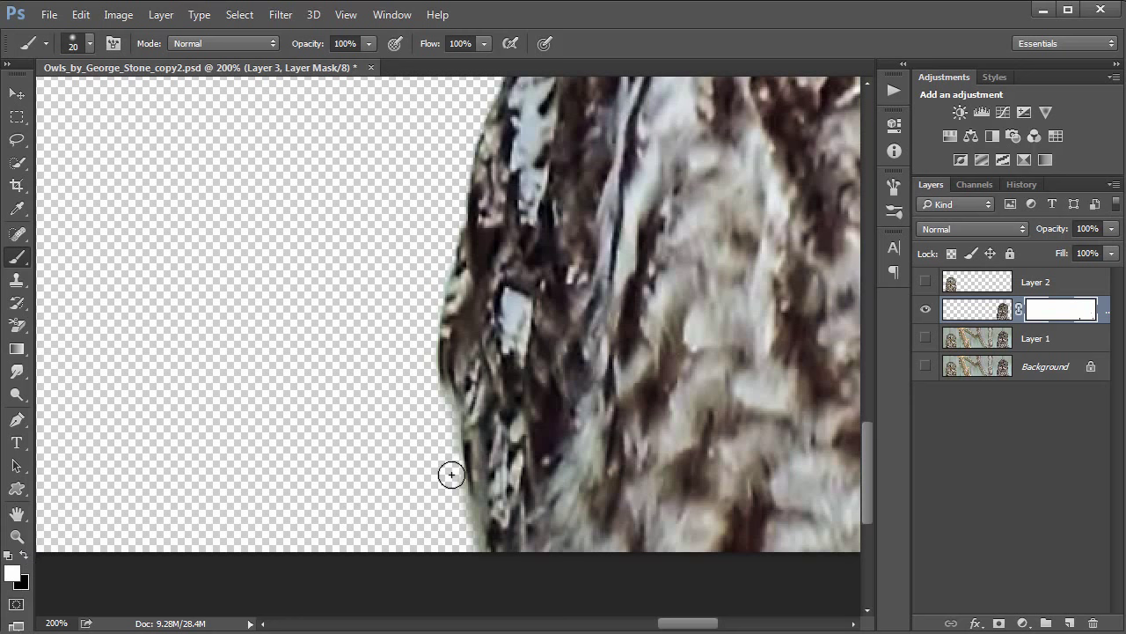
left_click_drag(448, 409, 449, 447)
mouse_move(454, 509)
left_mouse_down()
mouse_move(453, 452)
mouse_move(458, 503)
mouse_move(429, 381)
mouse_move(443, 466)
mouse_move(509, 560)
left_mouse_up()
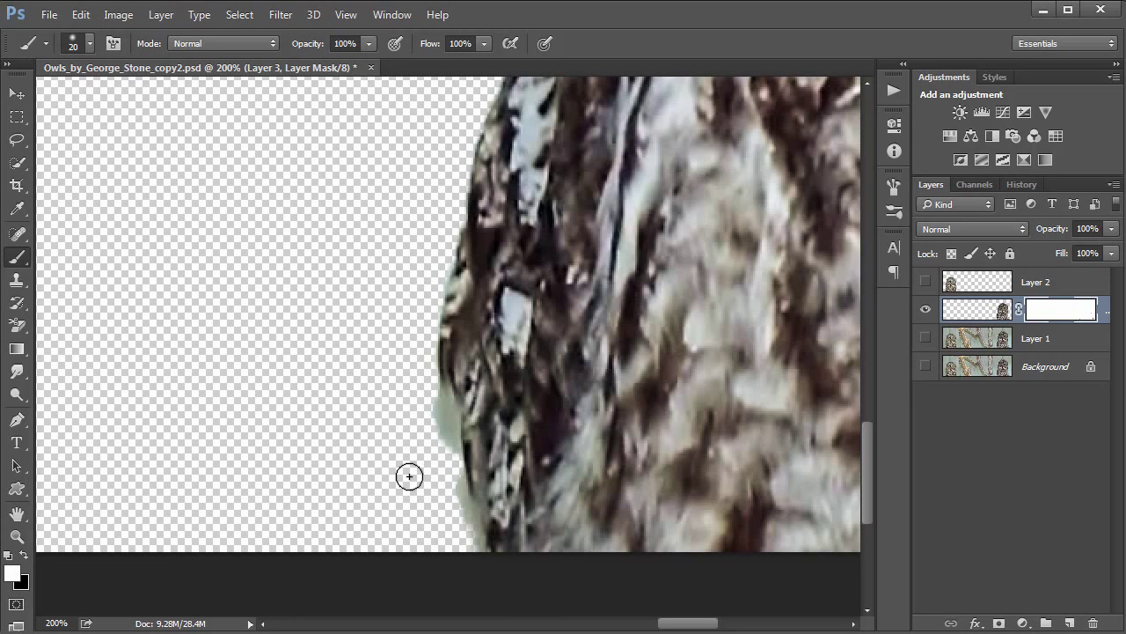
key("x")
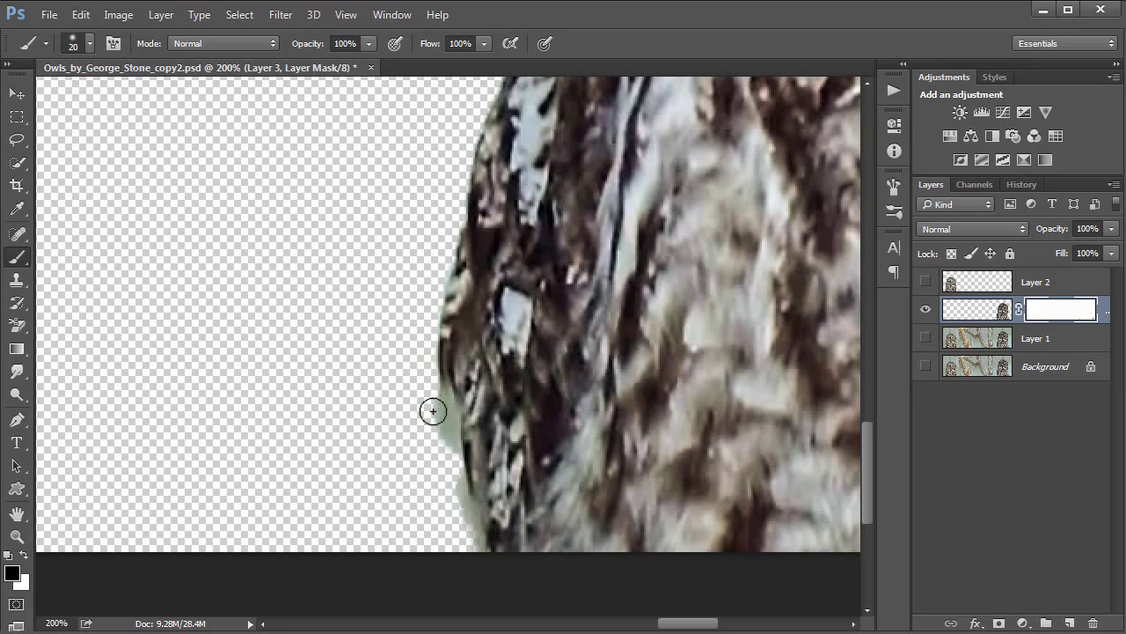
mouse_move(432, 408)
left_mouse_down()
mouse_move(465, 545)
mouse_move(481, 544)
left_mouse_up()
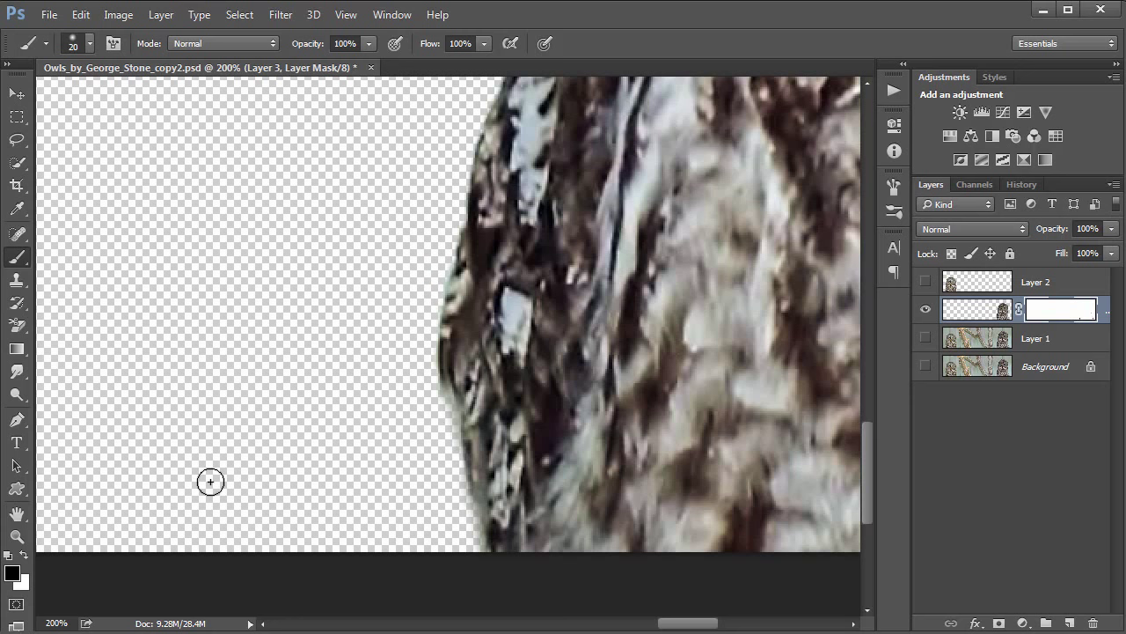
Raise brush hardness to 63% and paint white to reveal the owl's left edge
left_click(82, 43)
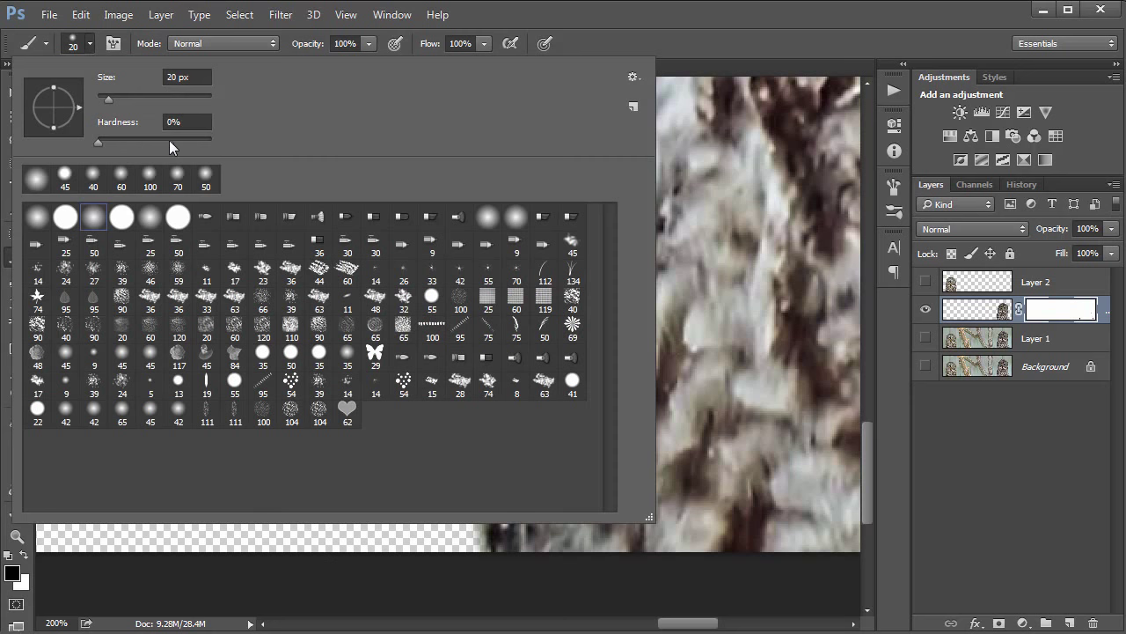
left_click(170, 141)
left_click(679, 24)
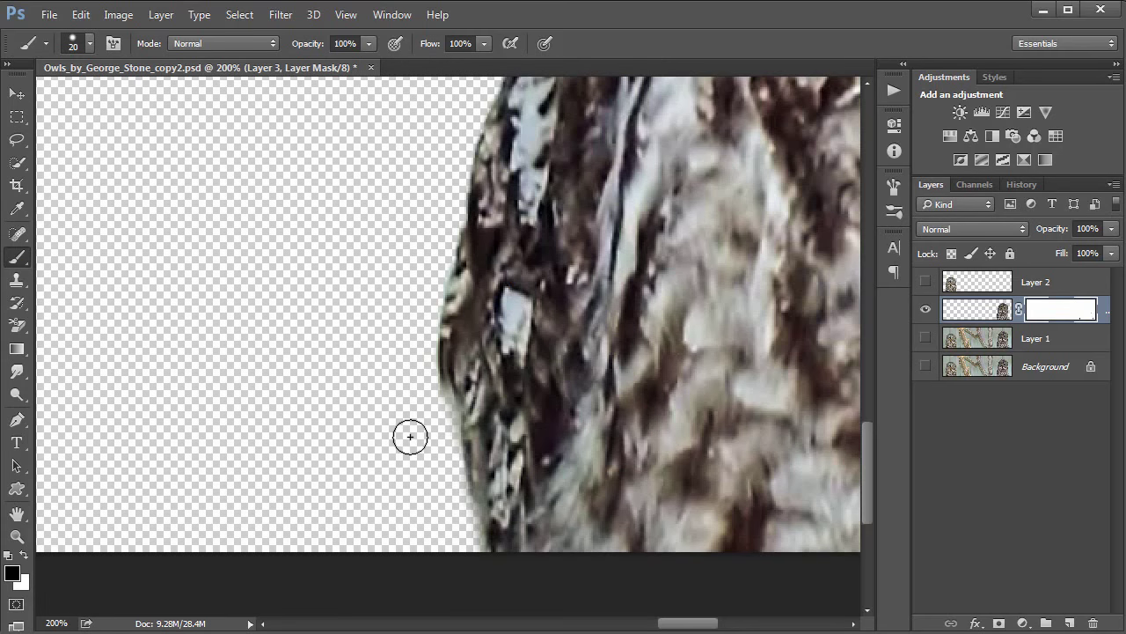
key("x")
mouse_move(438, 448)
left_mouse_down()
mouse_move(433, 415)
mouse_move(434, 448)
left_mouse_up()
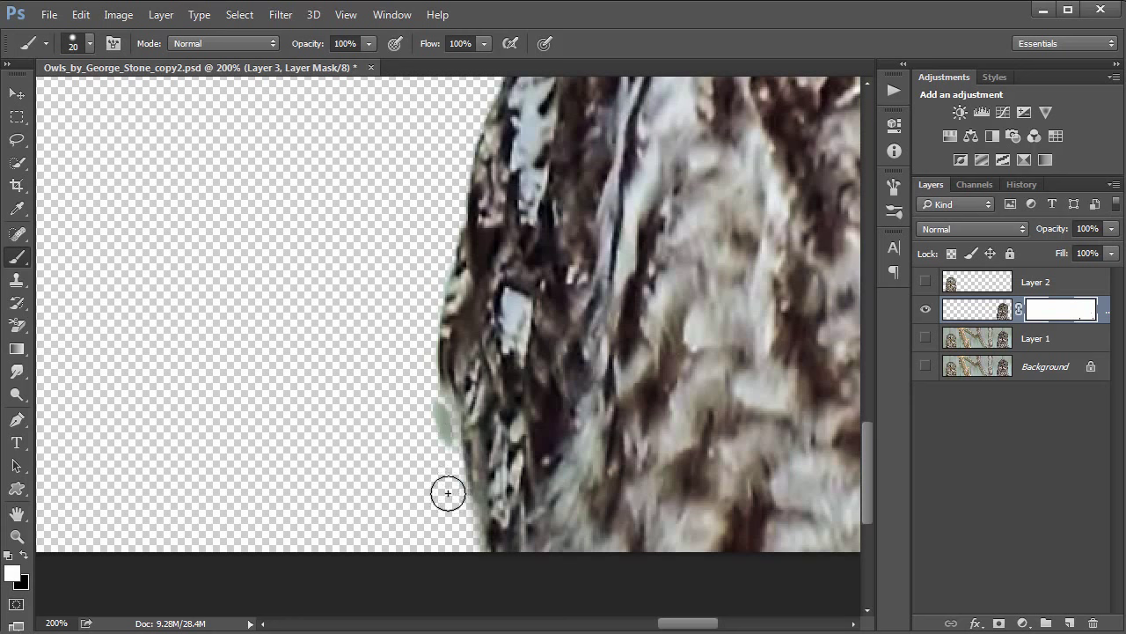
mouse_move(447, 493)
left_mouse_down()
mouse_move(460, 533)
mouse_move(446, 417)
mouse_move(473, 536)
mouse_move(448, 432)
mouse_move(449, 423)
mouse_move(460, 496)
mouse_move(461, 399)
mouse_move(462, 518)
mouse_move(404, 410)
mouse_move(435, 478)
mouse_move(443, 468)
mouse_move(468, 541)
mouse_move(465, 521)
left_mouse_up()
key("x")
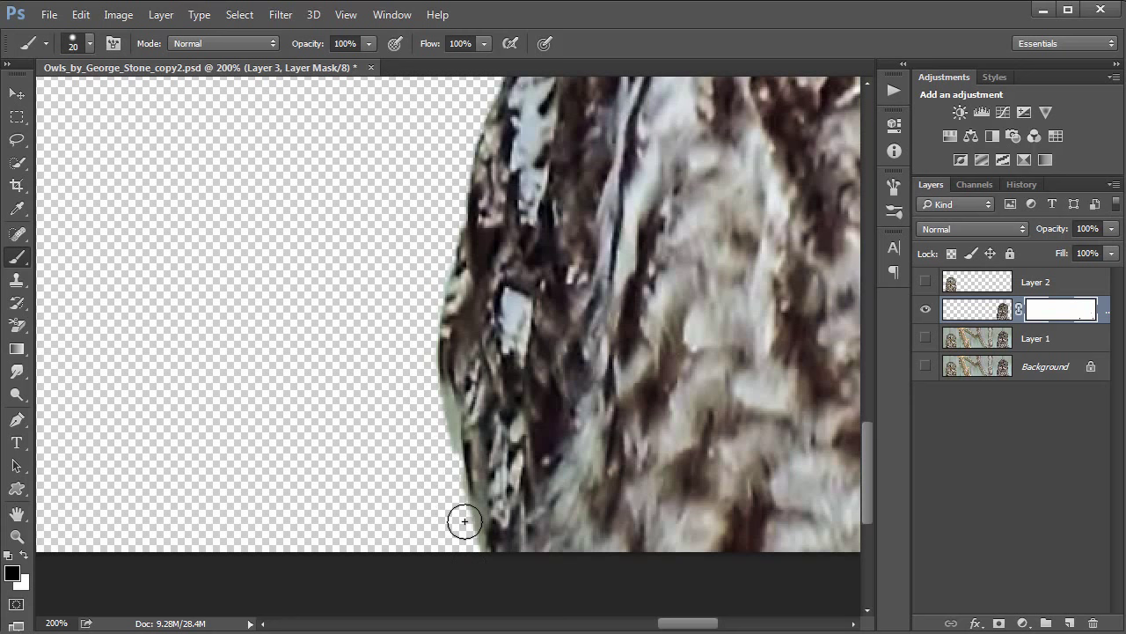
Paint white along the owl's right edge to restore its outline, then switch back to black
left_click_drag(570, 449, 164, 372)
mouse_move(757, 405)
left_mouse_down()
mouse_move(510, 384)
mouse_move(332, 477)
mouse_move(333, 464)
left_mouse_up()
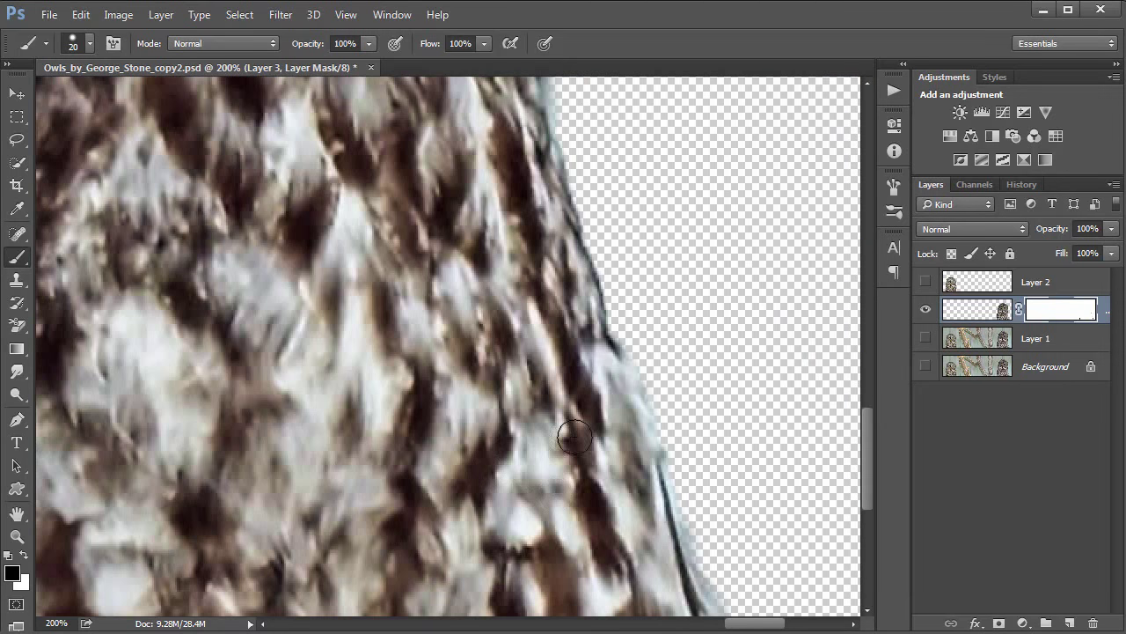
key("x")
left_click_drag(628, 345, 735, 616)
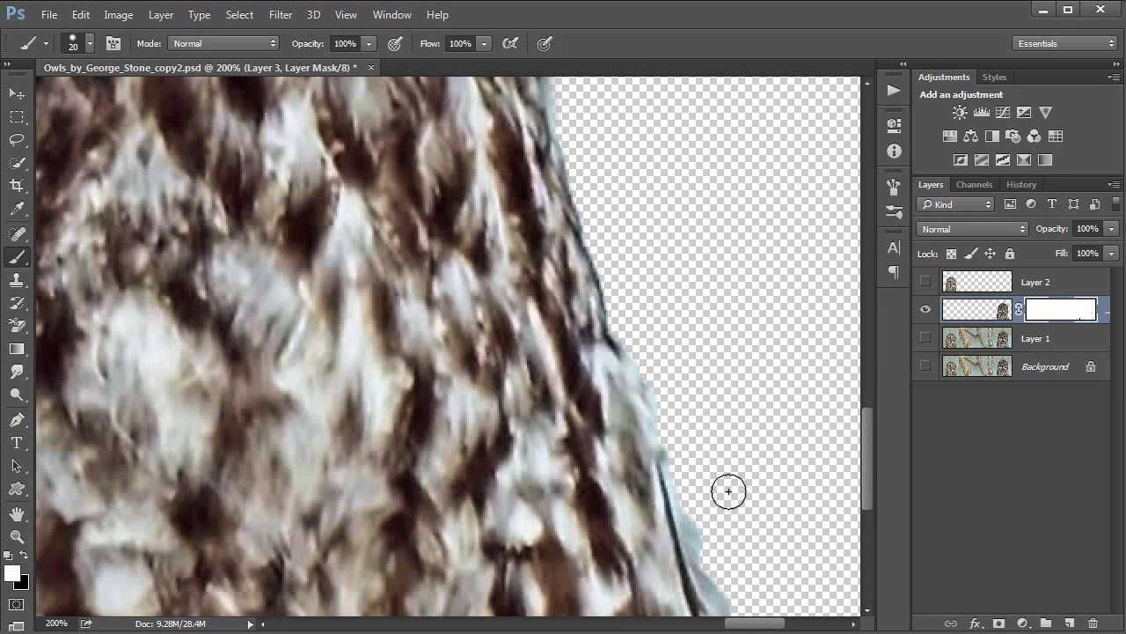
key("x")
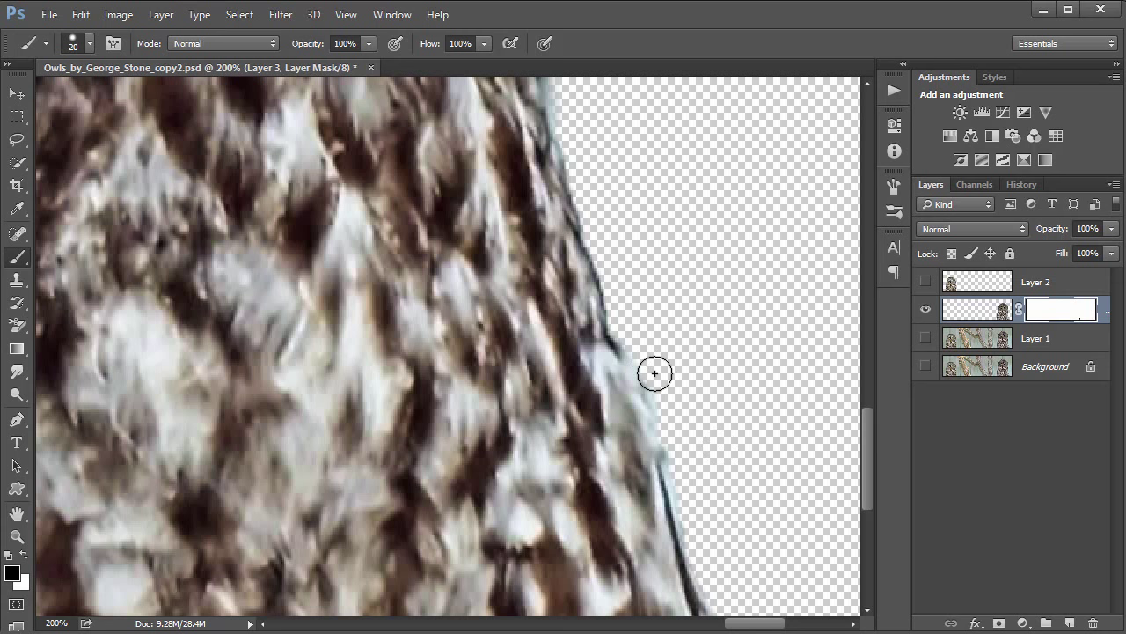
Pan along the masked edge up to the owl's eyes to check it, then zoom out
scroll(607, 362, "up", 5)
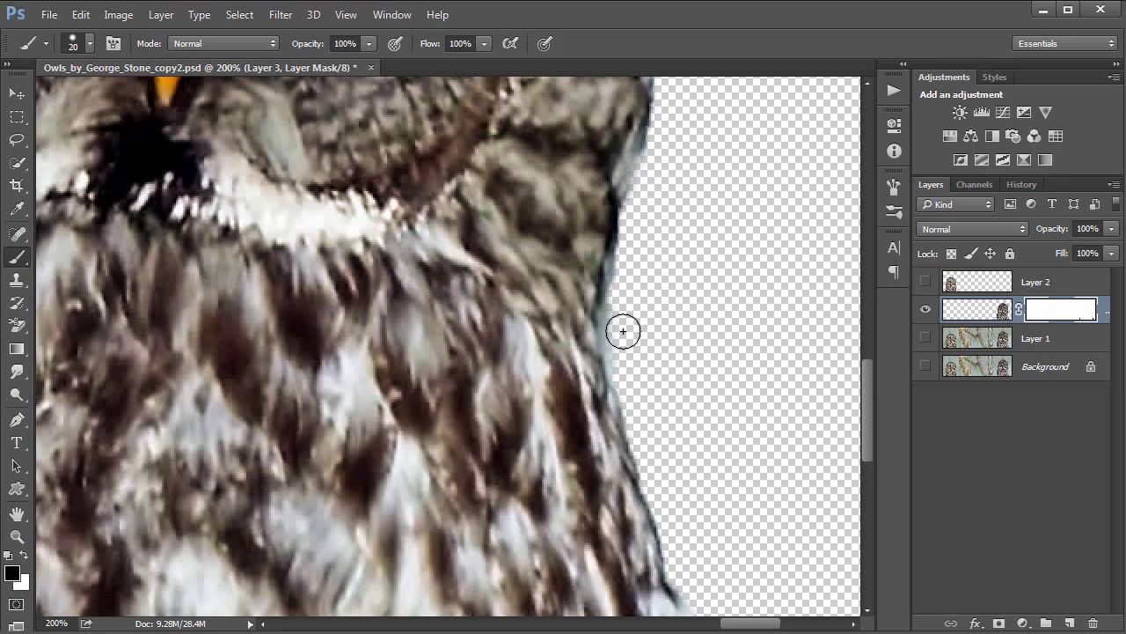
key("space")
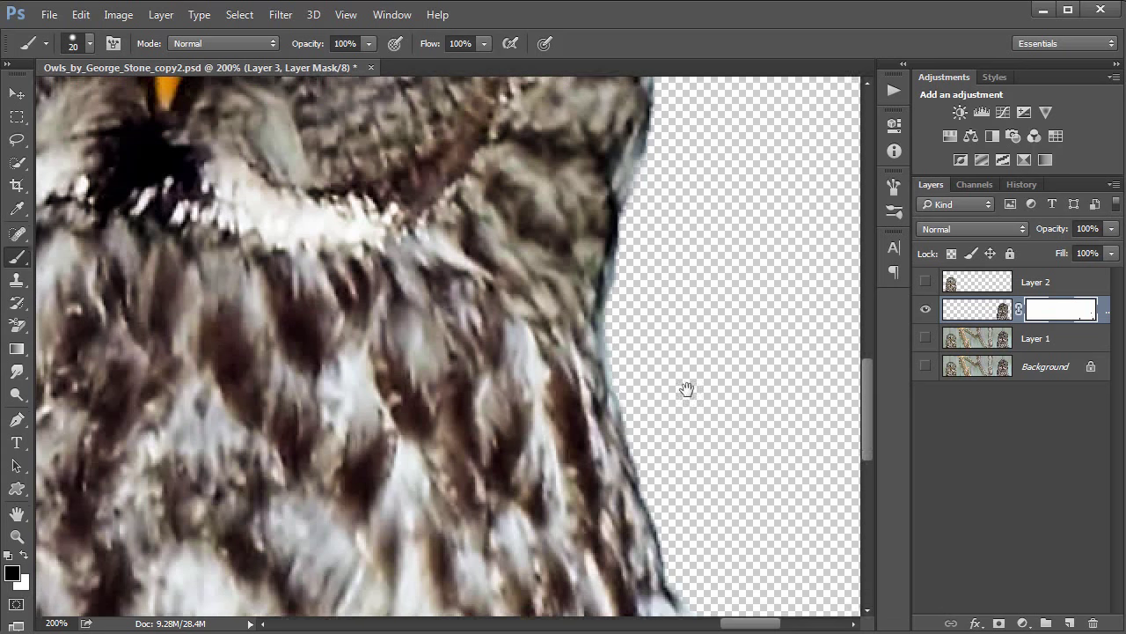
left_click_drag(686, 389, 688, 468)
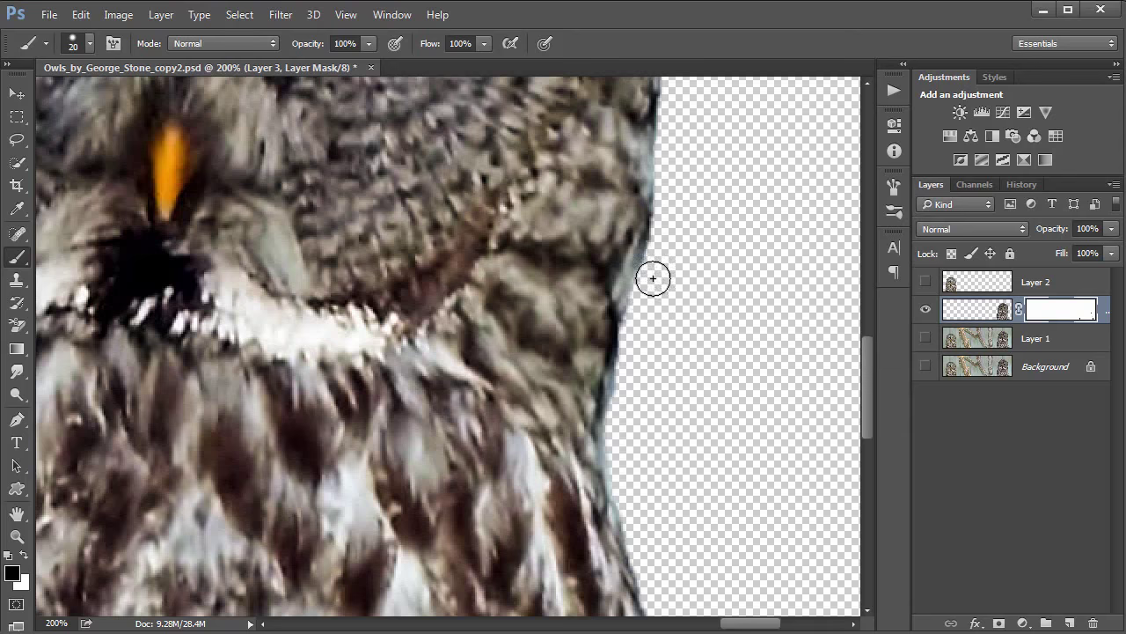
key("space")
left_click_drag(687, 231, 674, 465)
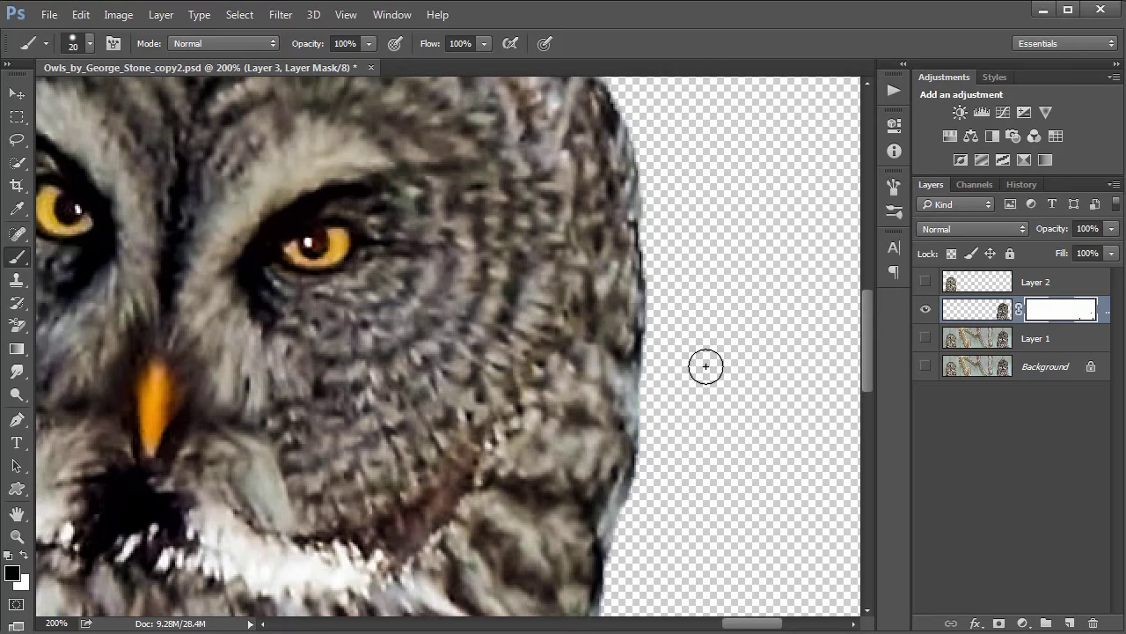
key("ctrl+minus")
key("ctrl+minus")
key("ctrl+minus")
key("ctrl+minus")
key("ctrl+minus")
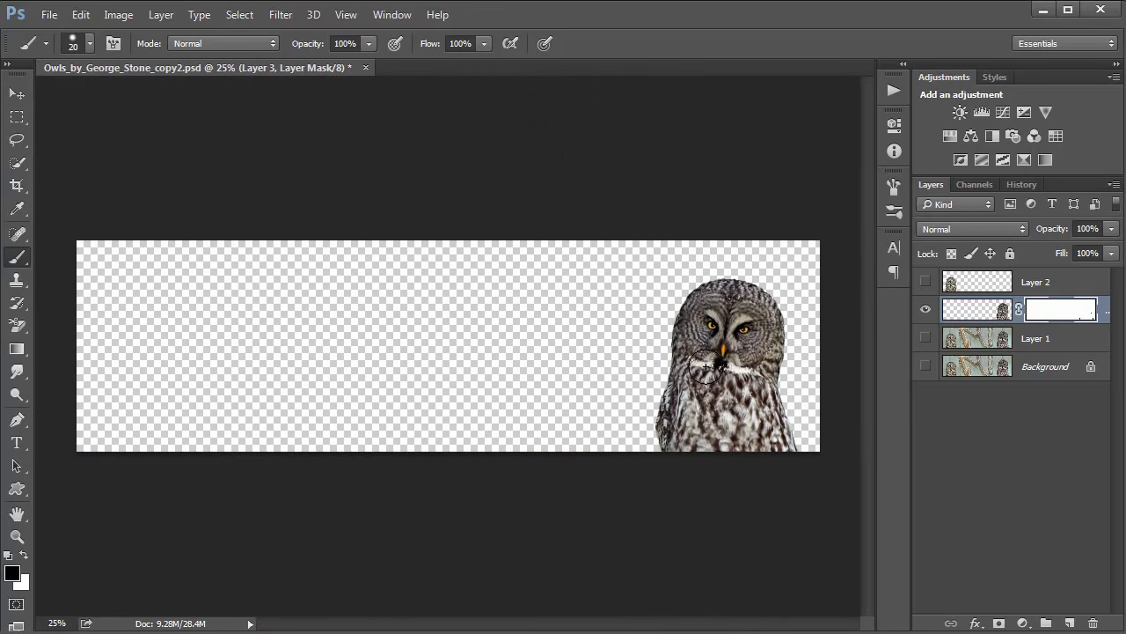
Show Layer 2's left owl and merge it down into the masked owl layer (Ctrl+E)
left_click(925, 282)
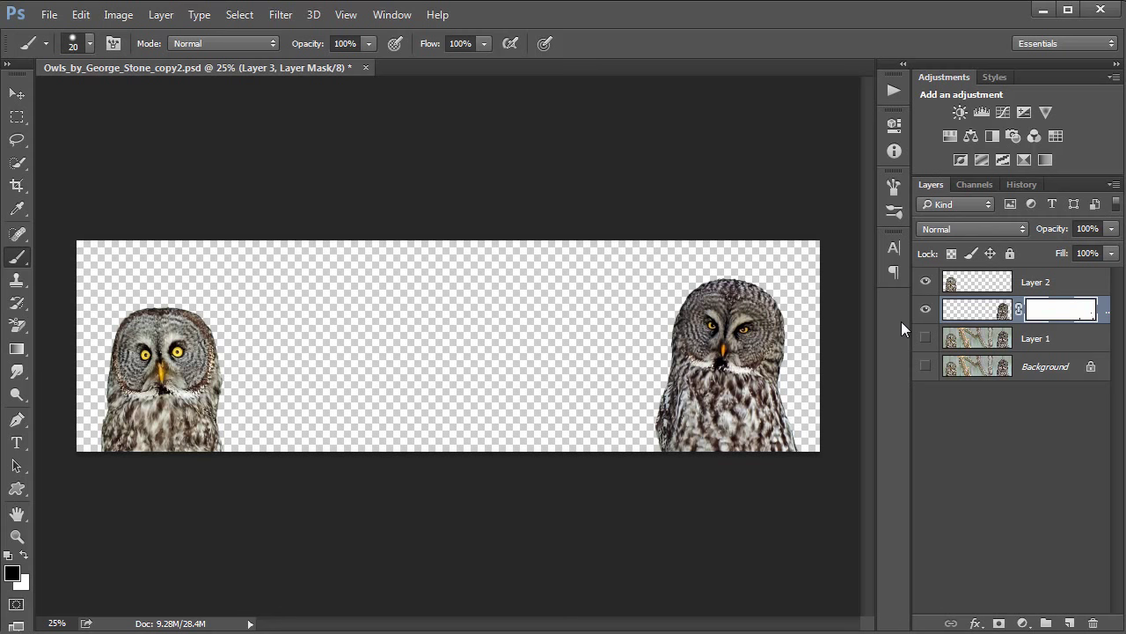
left_click(970, 286)
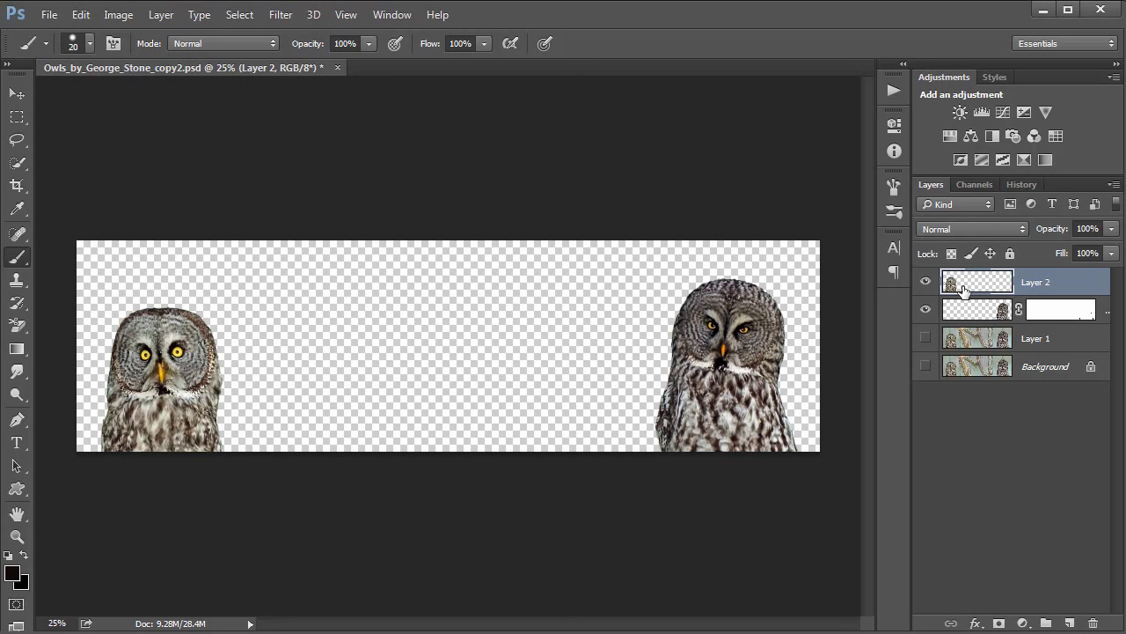
key("ctrl+e")
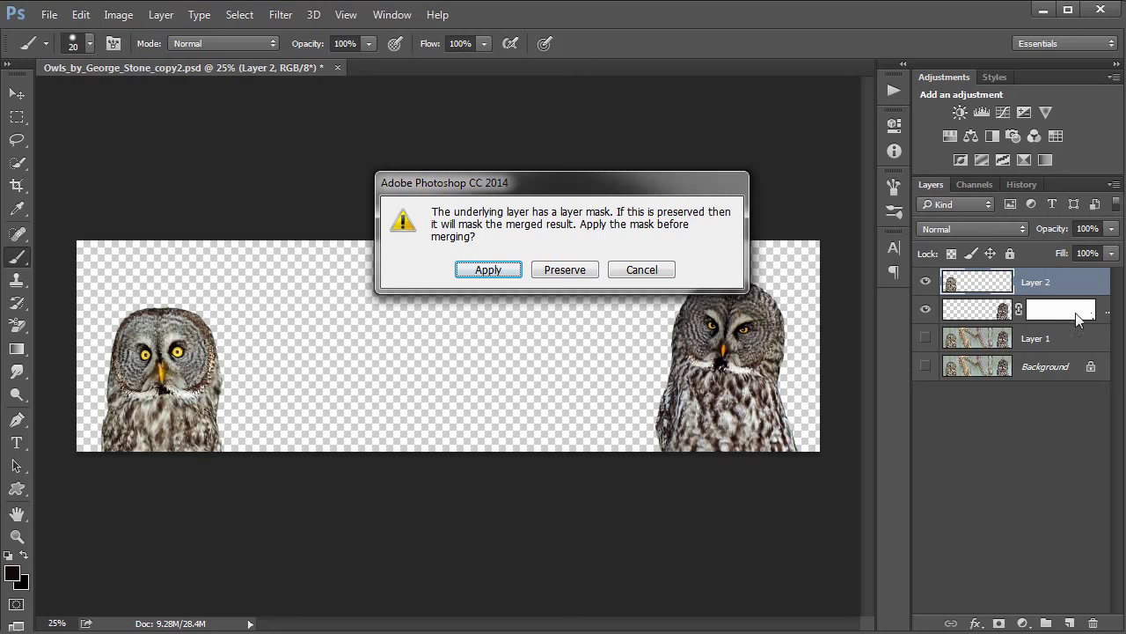
Preserve the mask during the merge and check the merged owl layer by toggling its visibility
left_click(565, 271)
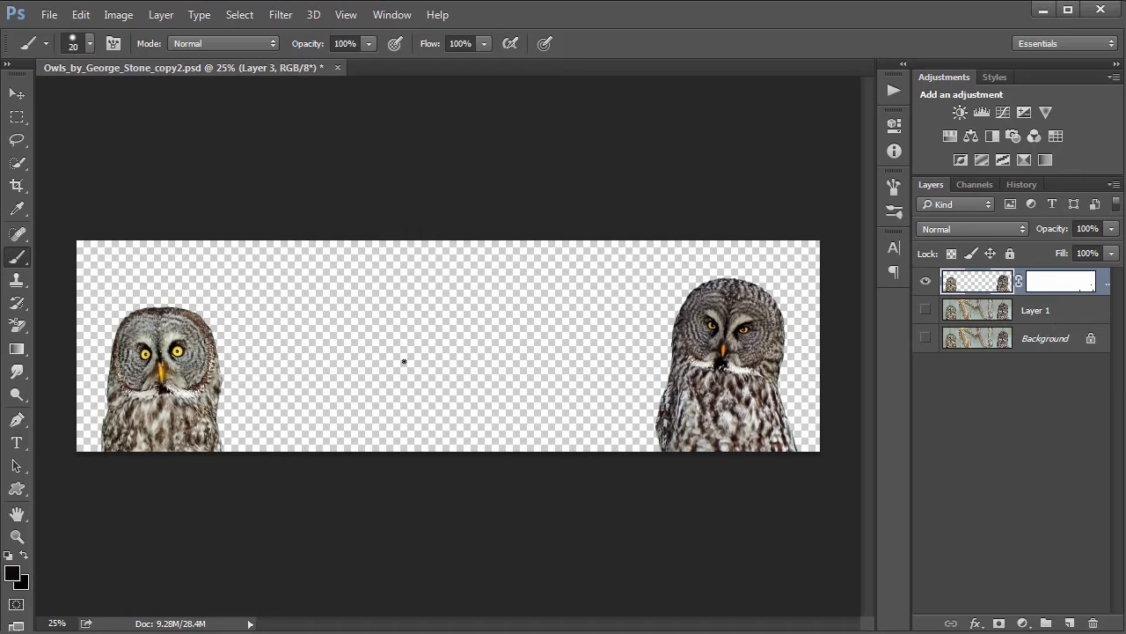
left_click(925, 282)
left_click(925, 281)
Undo the small owl shift and the merge so each owl keeps its own layer
left_click(16, 92)
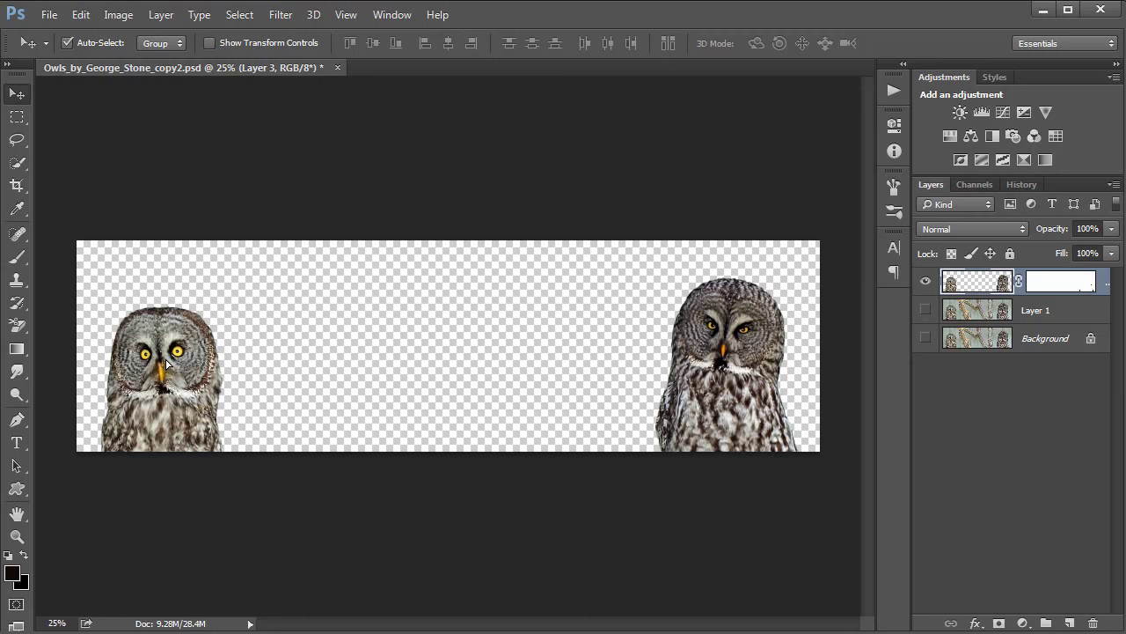
left_click_drag(161, 370, 148, 363)
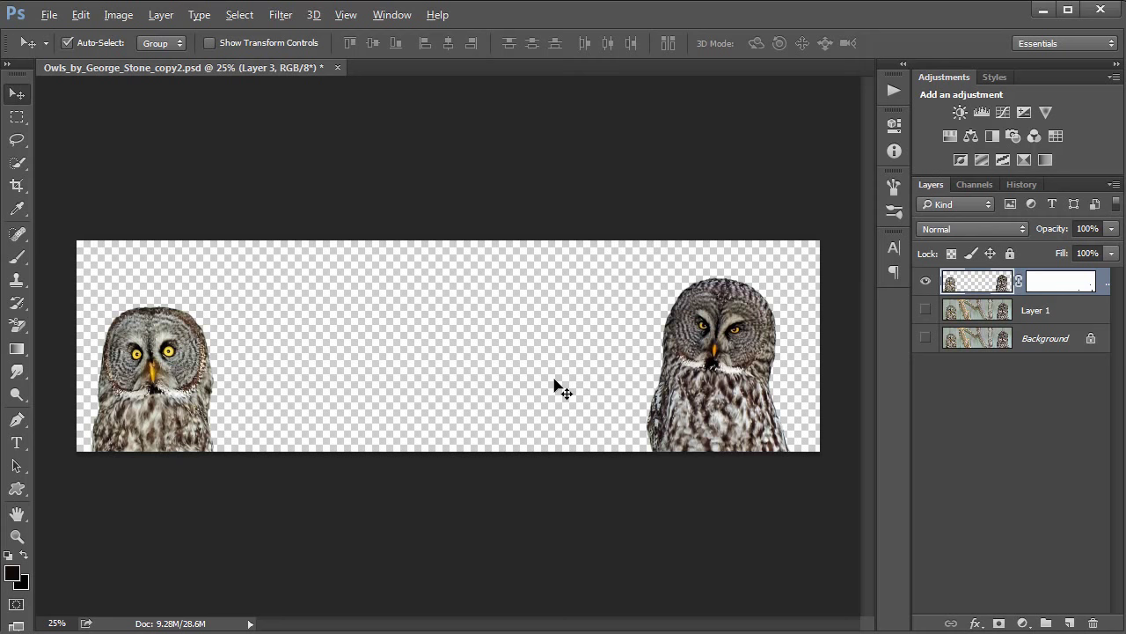
key("shift+Right")
key("shift+Right")
key("shift+Right")
key("shift+Right")
key("ctrl+z")
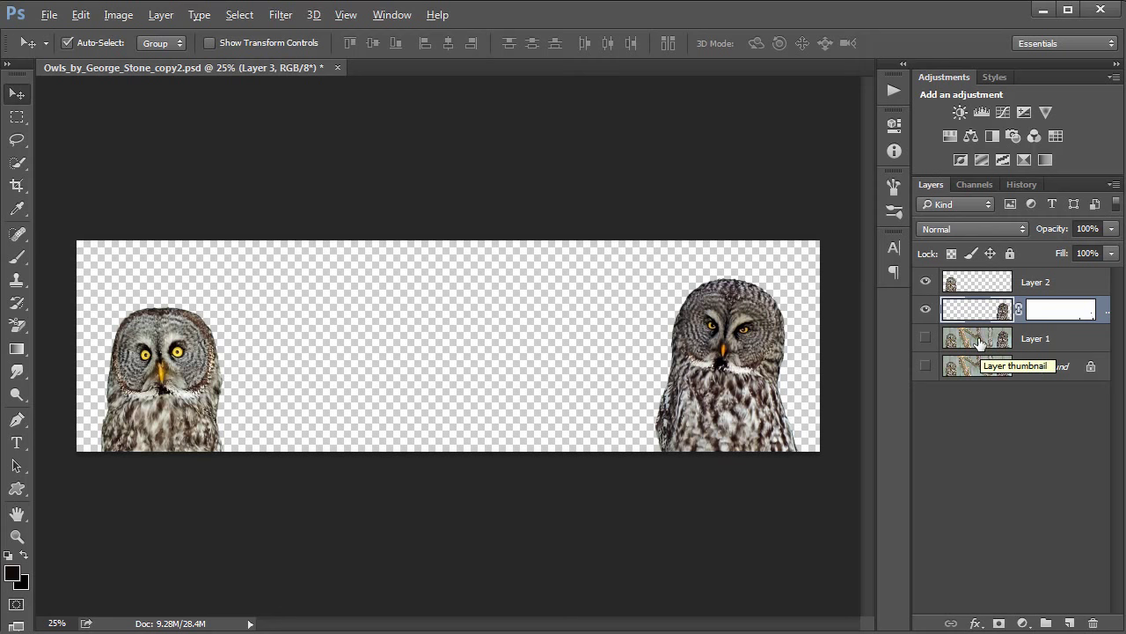
Drag Layer 2's owl across the banner to sit just left of the larger owl, then select Layer 3
left_click(968, 287)
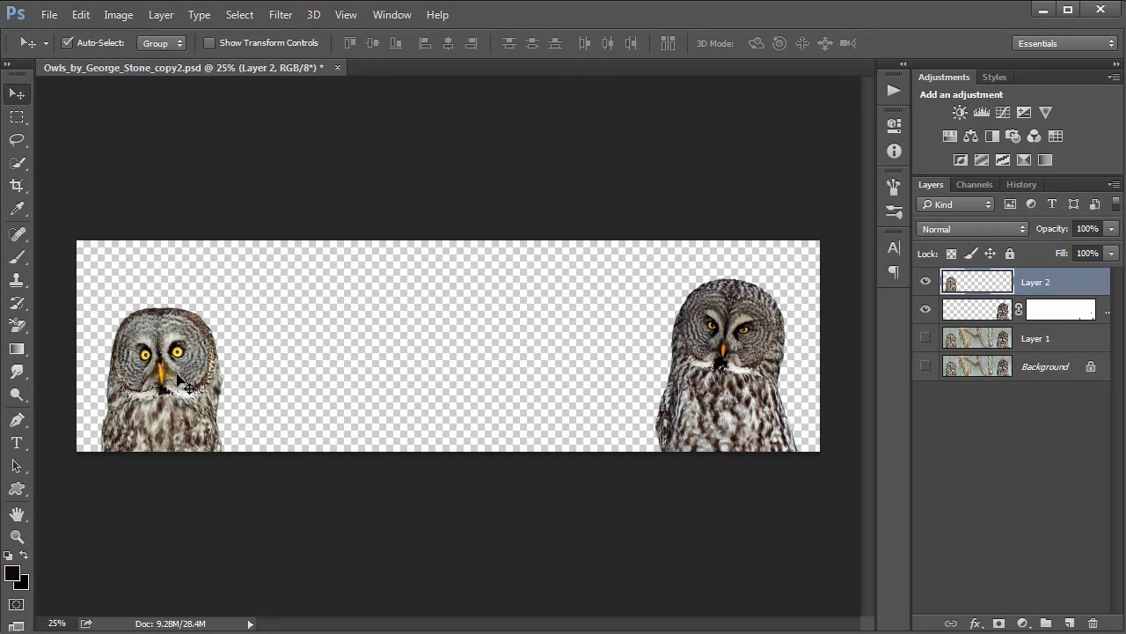
left_click_drag(215, 382, 296, 360)
key("ctrl+z")
left_click_drag(167, 394, 517, 426)
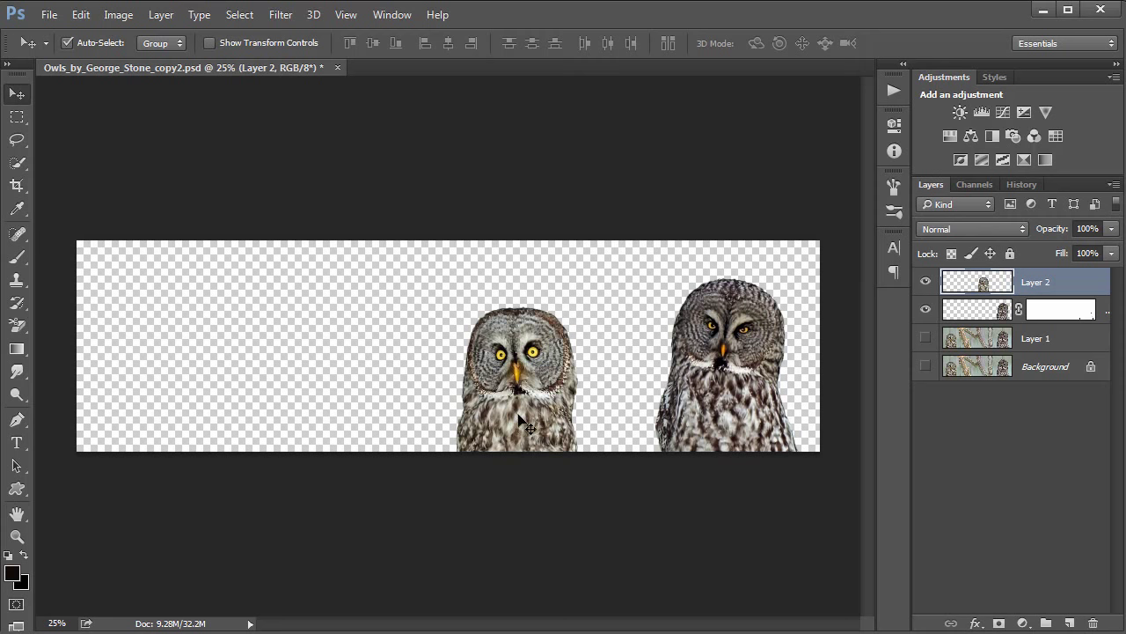
left_click_drag(521, 419, 565, 422)
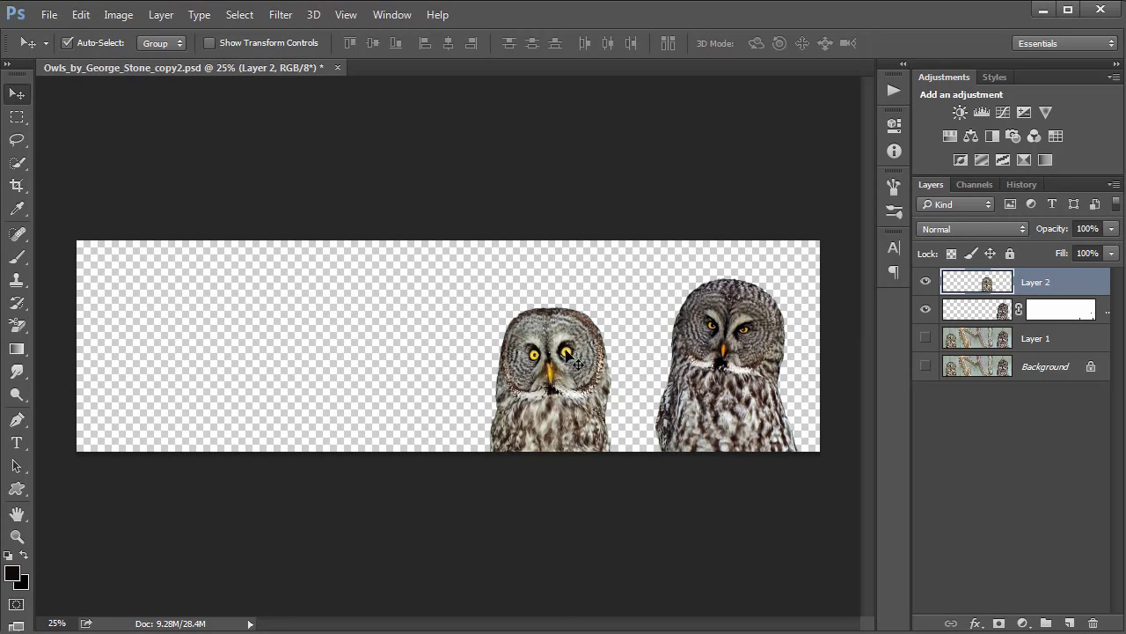
left_click_drag(580, 387, 588, 418)
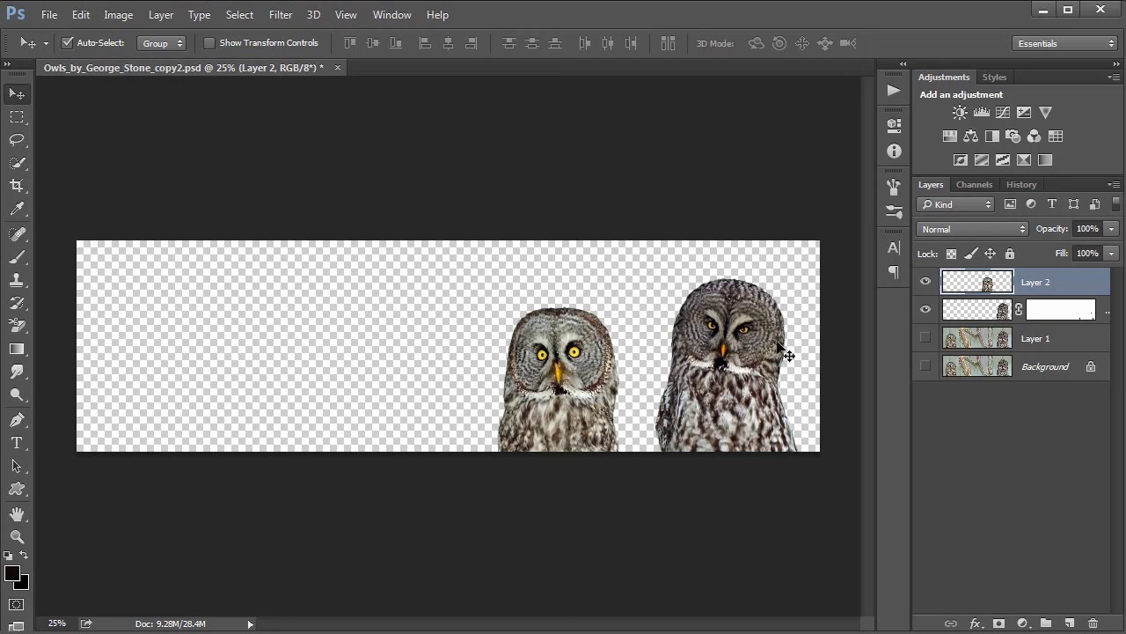
left_click(992, 313)
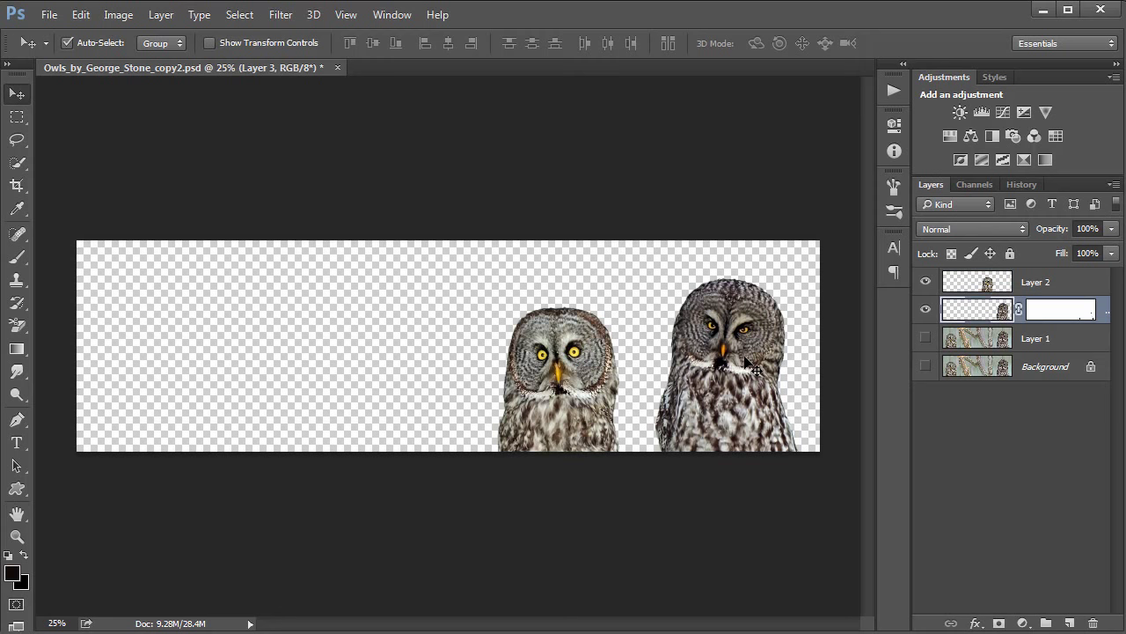
Move the larger owl into place just right of the smaller owl
left_click_drag(747, 361, 410, 349)
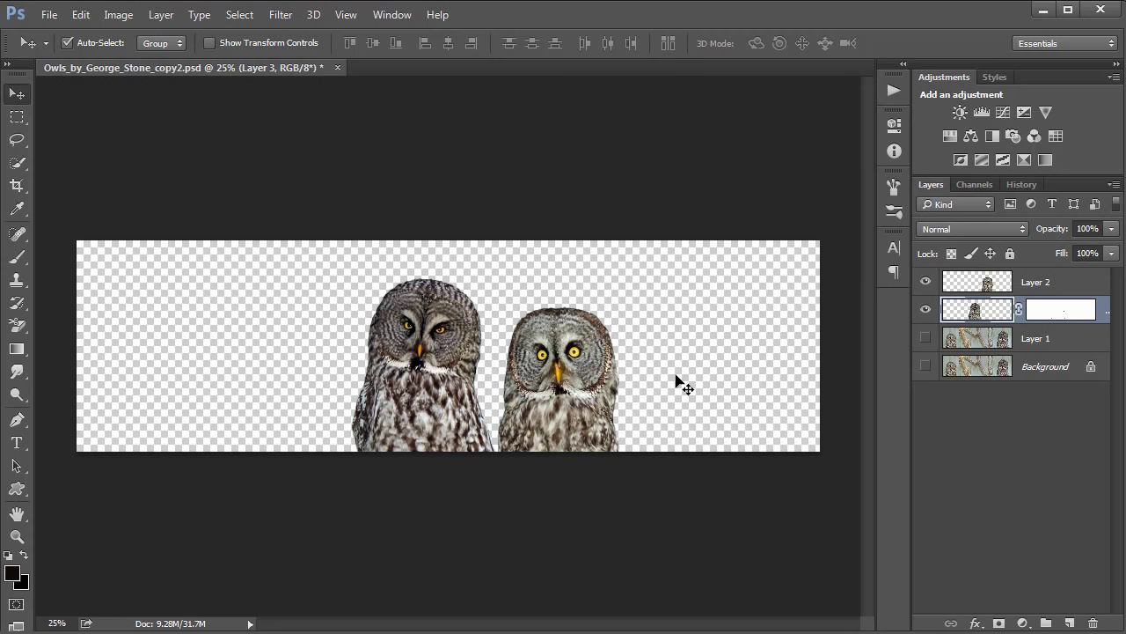
left_click_drag(479, 391, 512, 390)
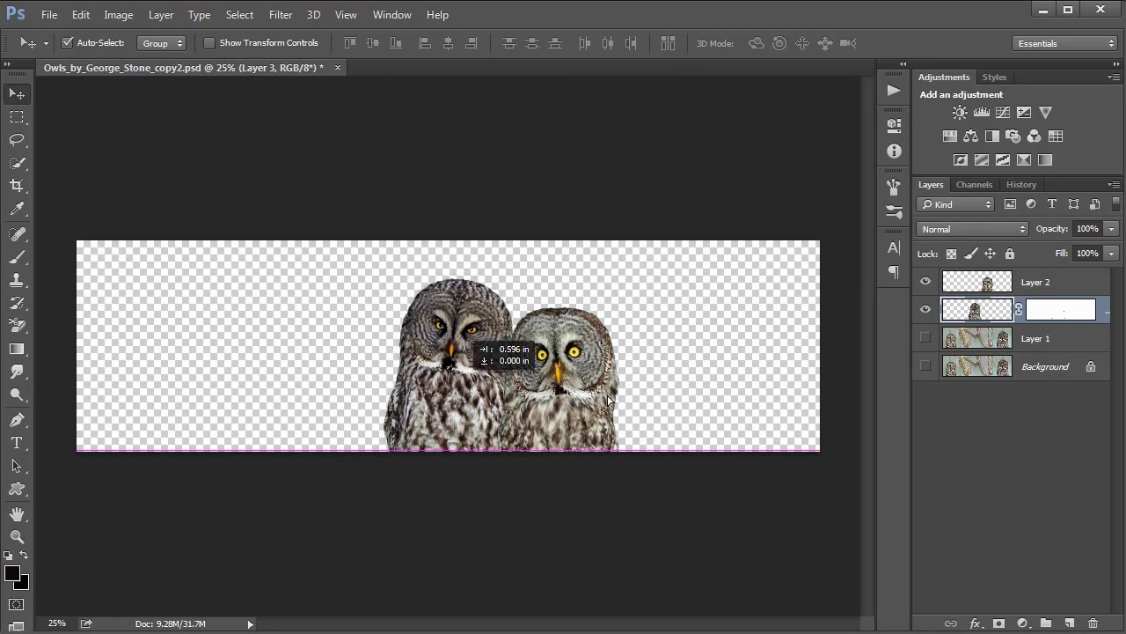
left_click_drag(608, 400, 734, 409)
key("c")
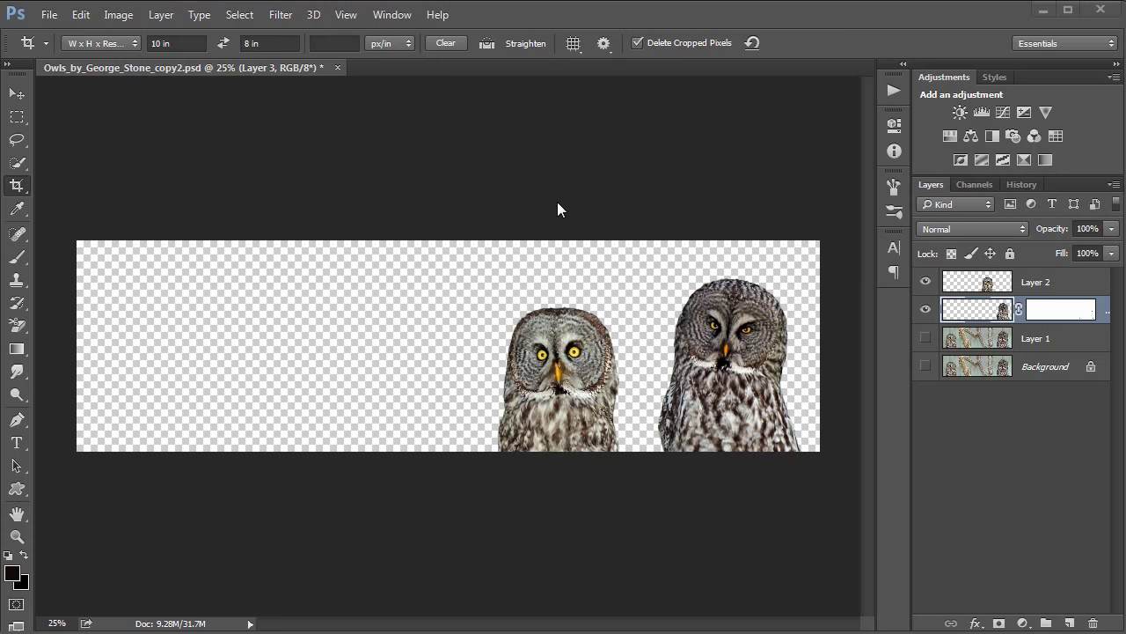
Crop at 300 px/in with the crop box enlarged around both owls, then zoom out
left_click(334, 44)
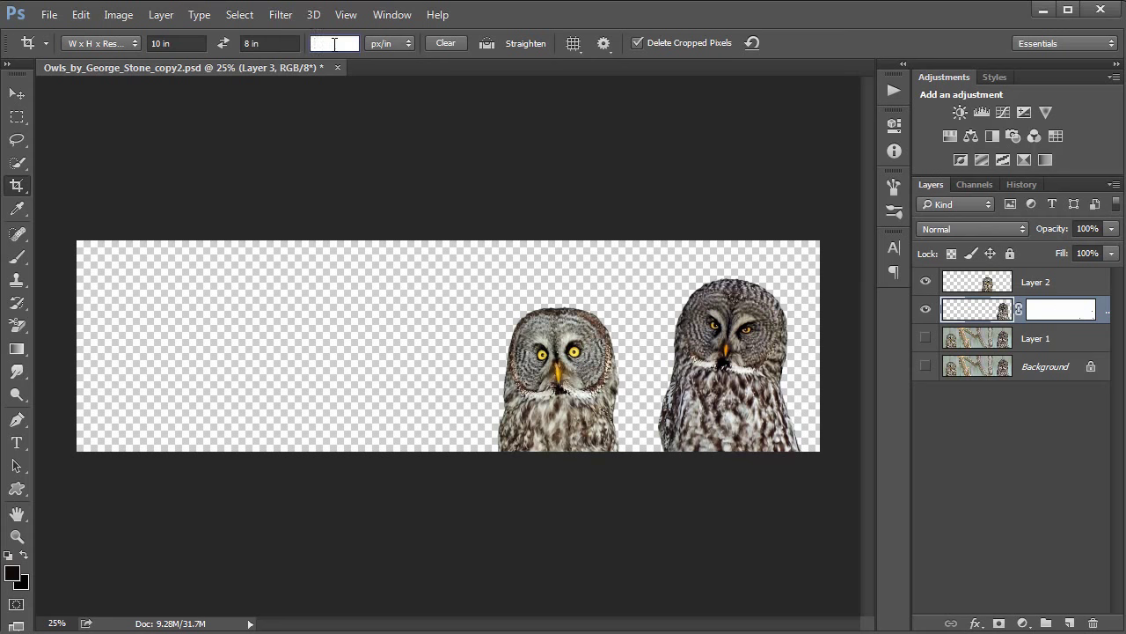
type("30")
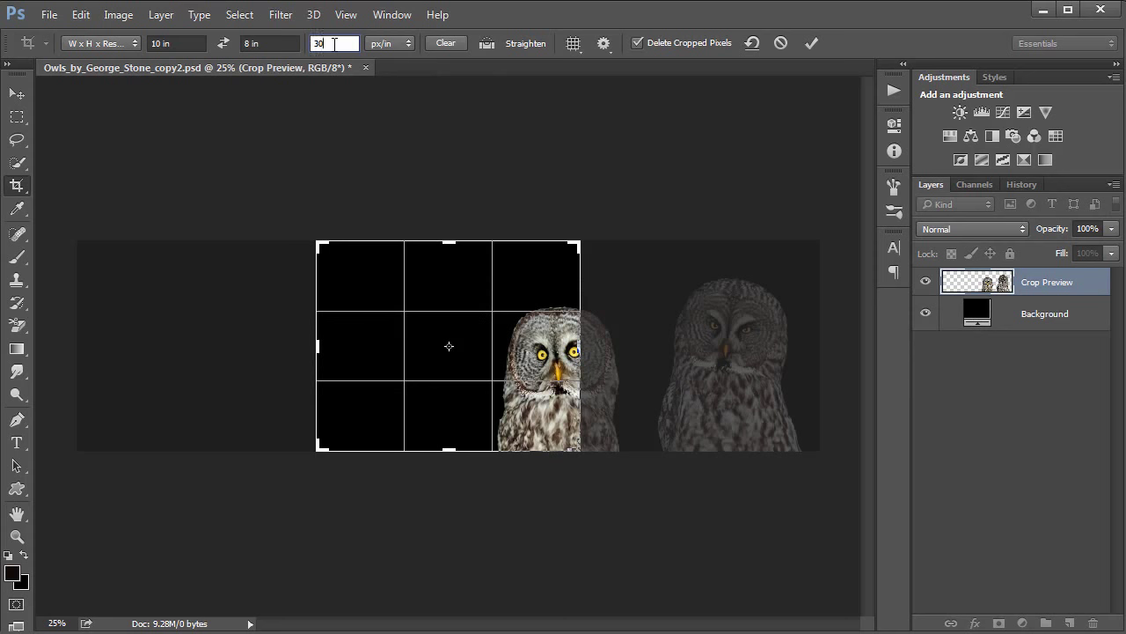
type("0")
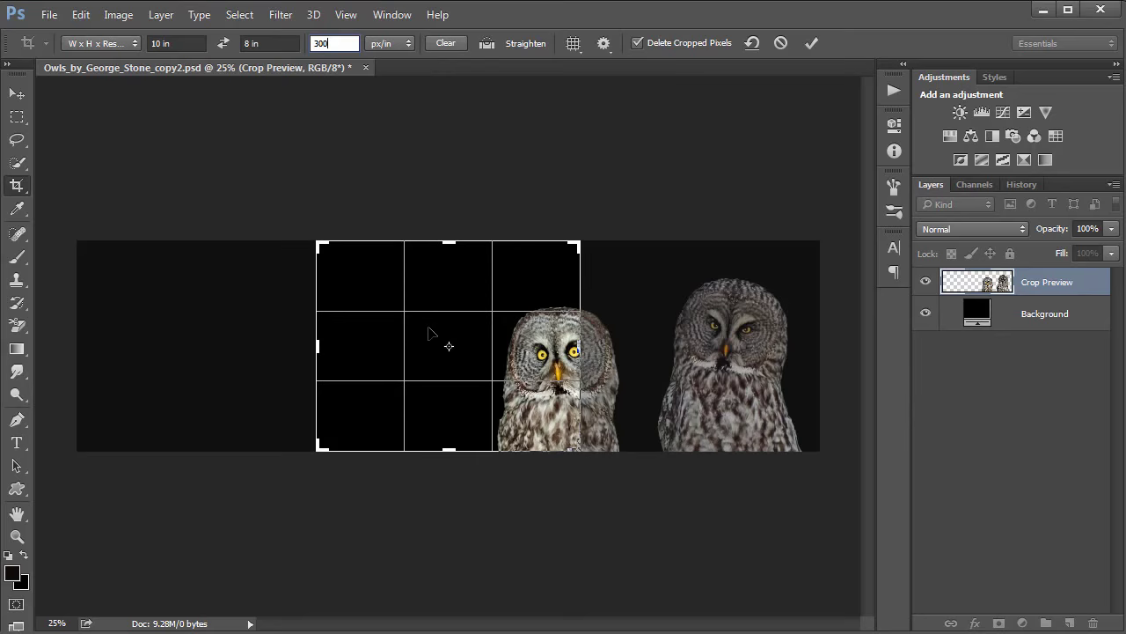
left_click_drag(429, 332, 293, 326)
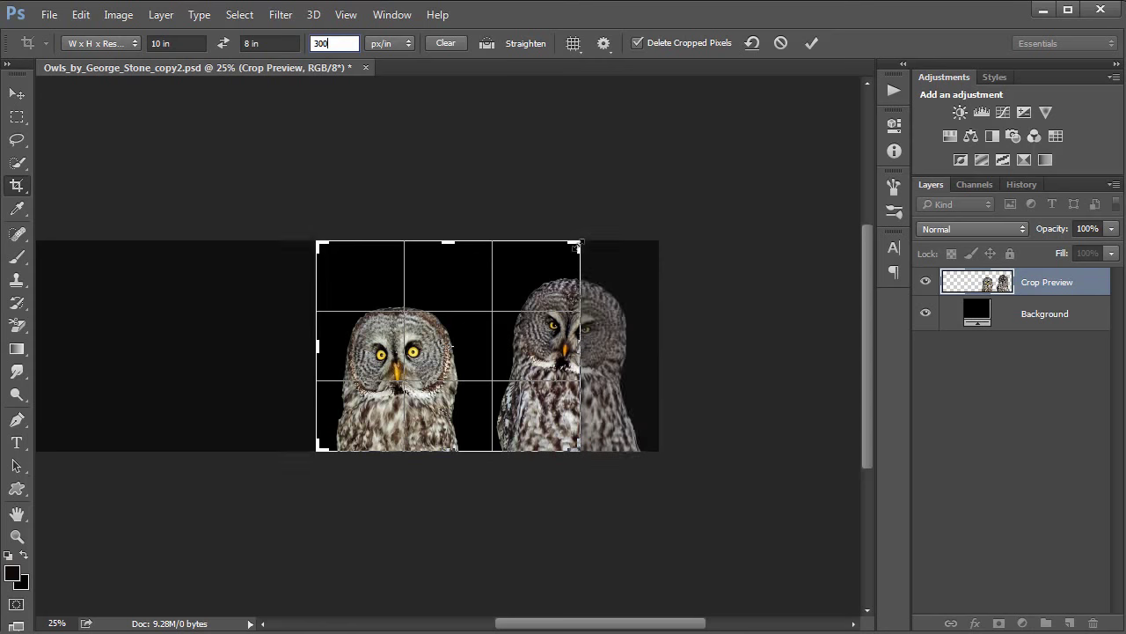
left_click_drag(579, 247, 635, 240)
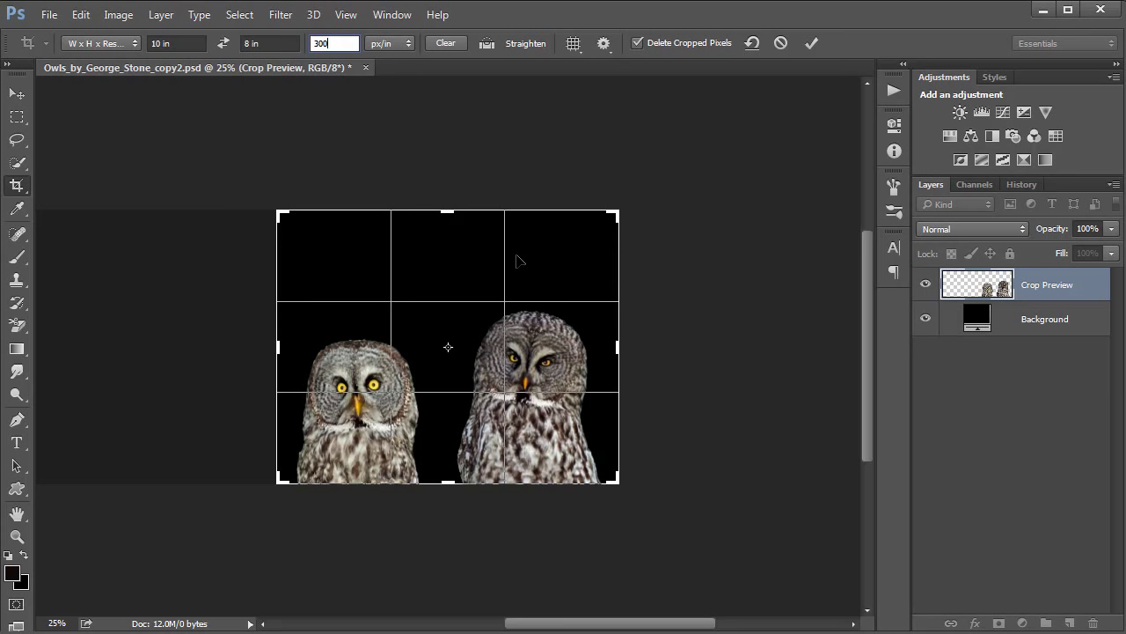
key("Return")
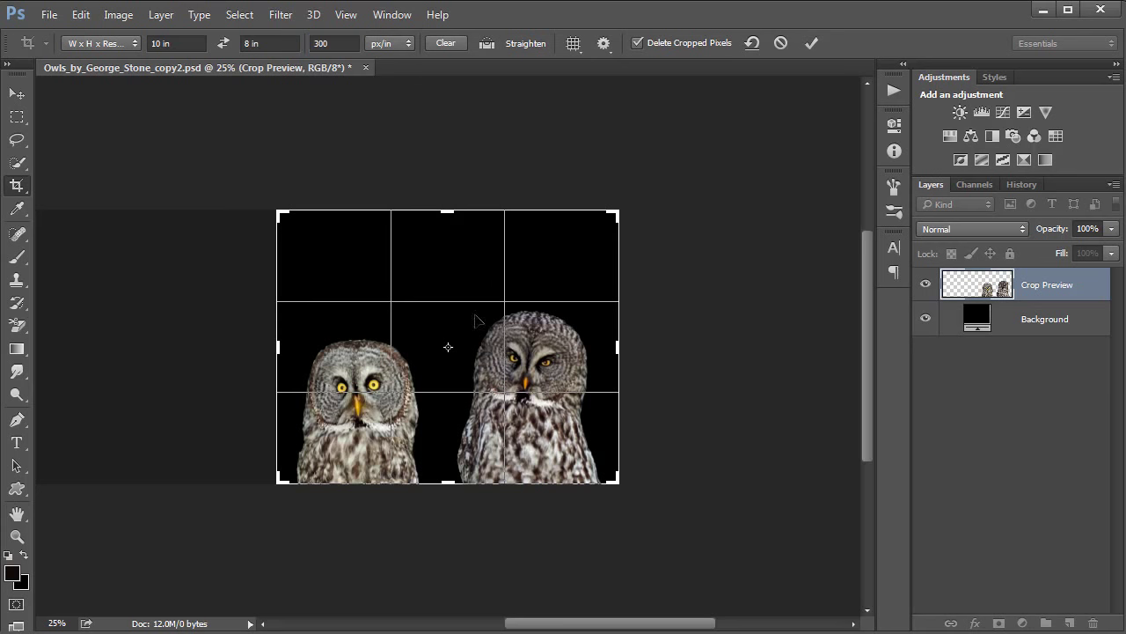
key("Return")
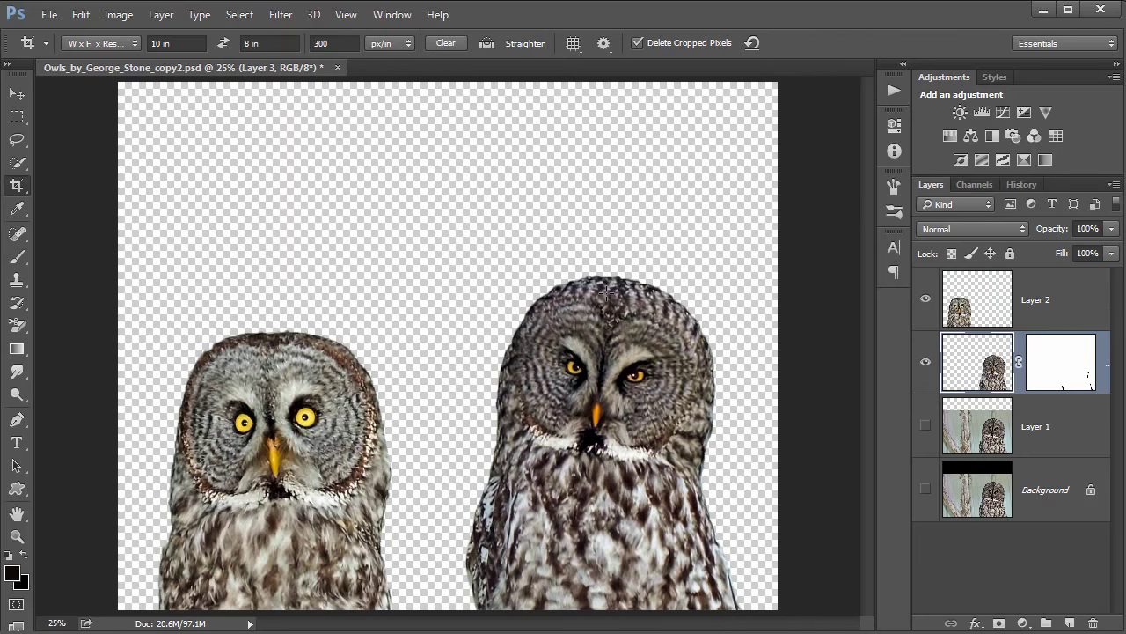
key("ctrl+minus")
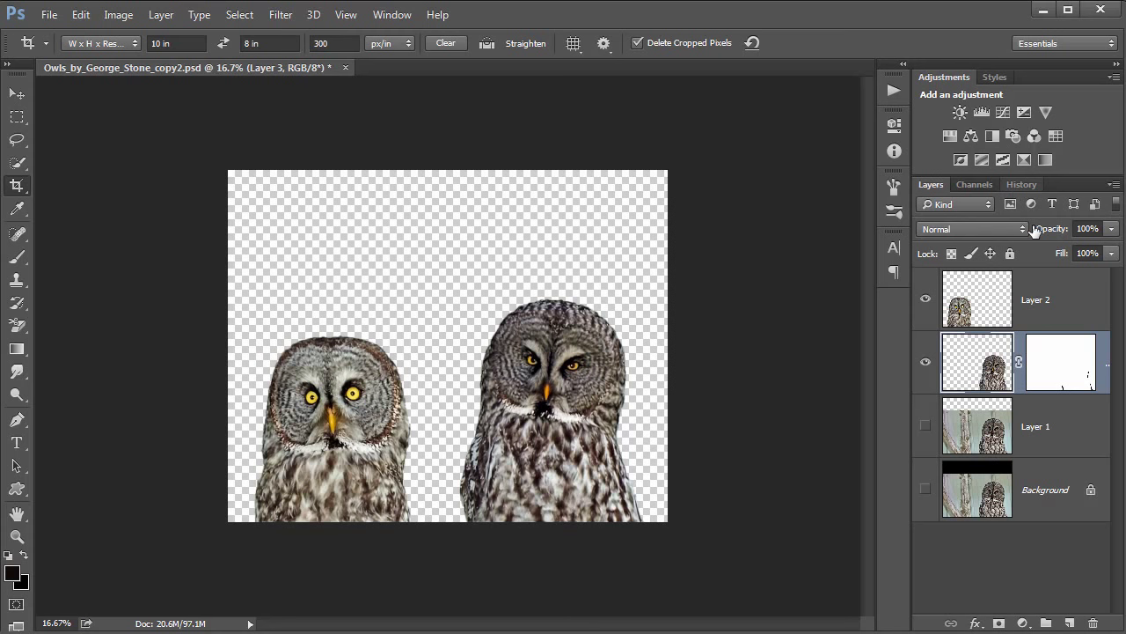
Step back through History to the original owl photo, then restore the cropped two-owl state
left_click(1022, 184)
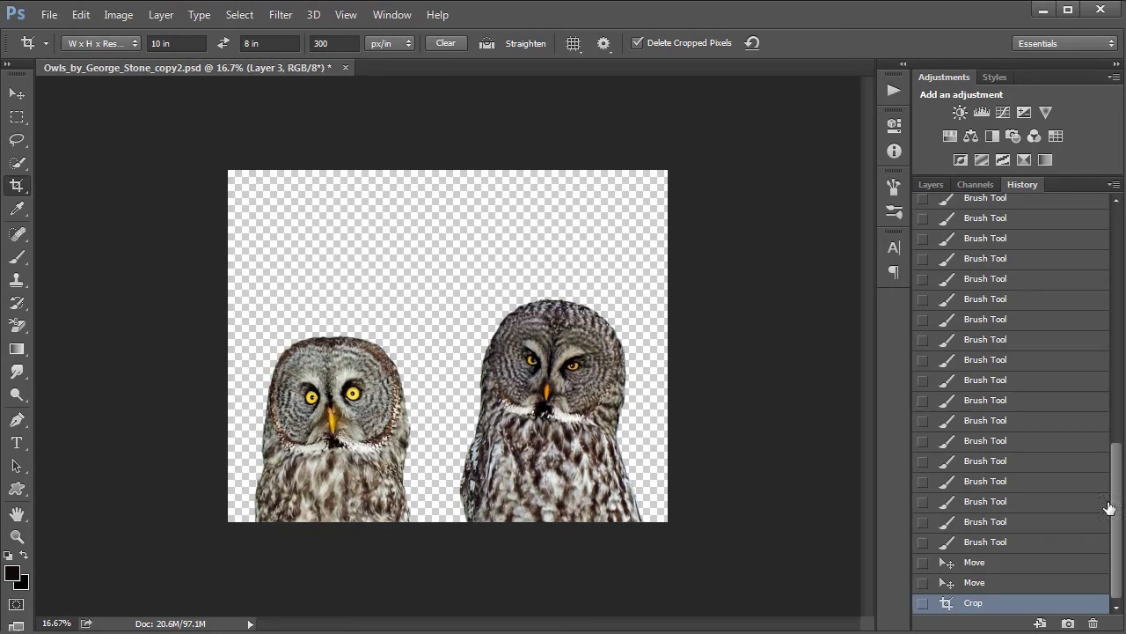
left_click(976, 383)
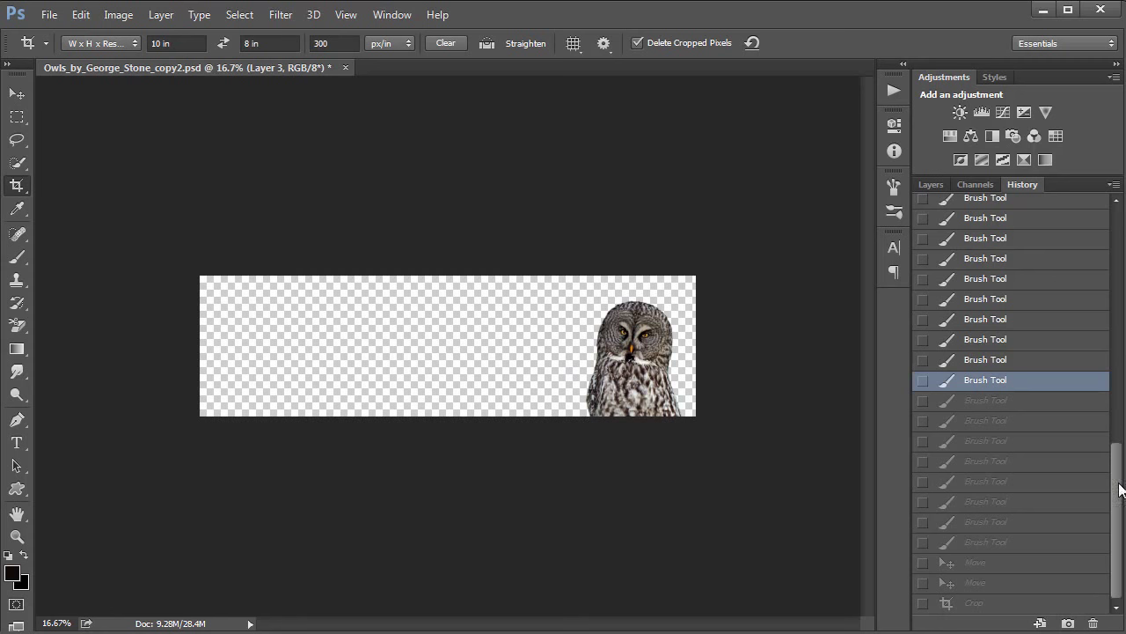
mouse_move(1116, 488)
left_mouse_down()
mouse_move(1114, 264)
mouse_move(1074, 207)
left_mouse_up()
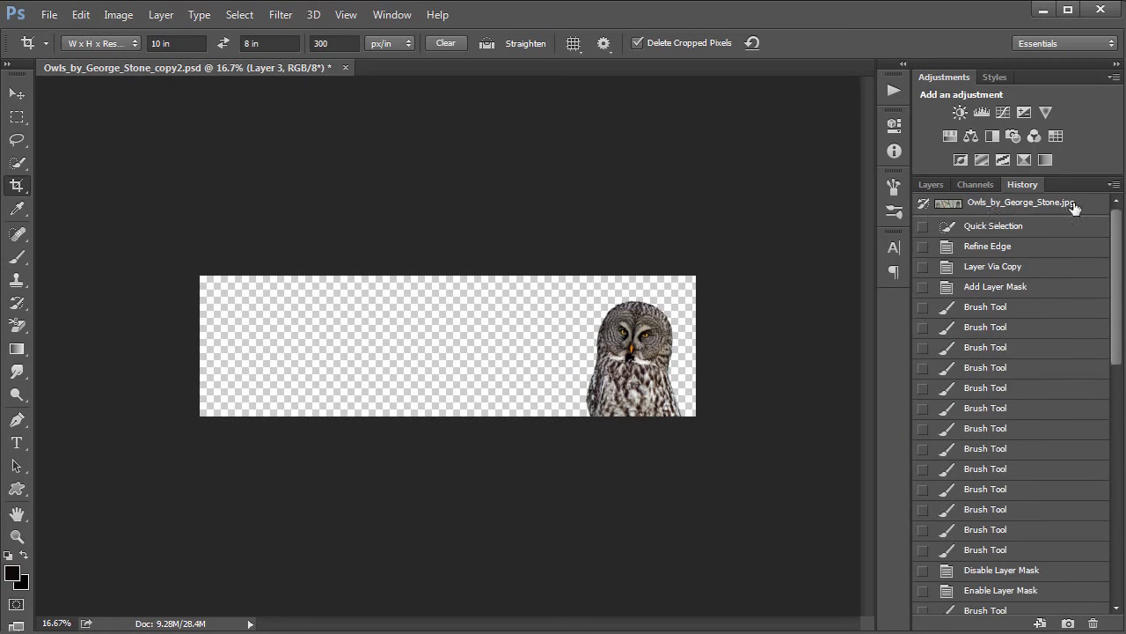
left_click(992, 208)
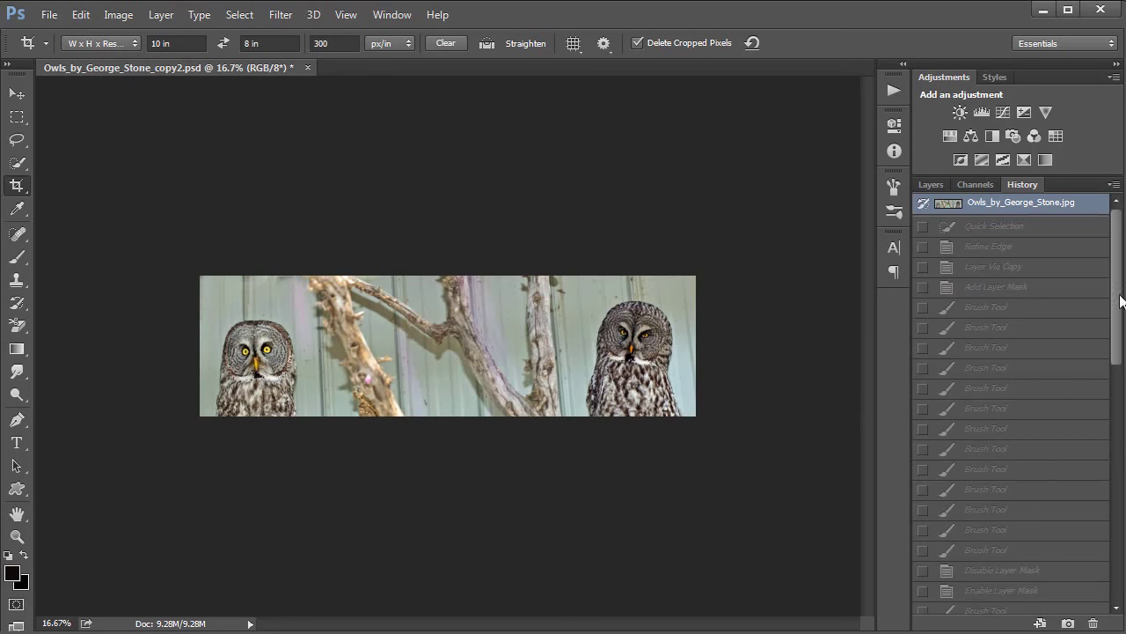
left_click_drag(1118, 299, 1122, 614)
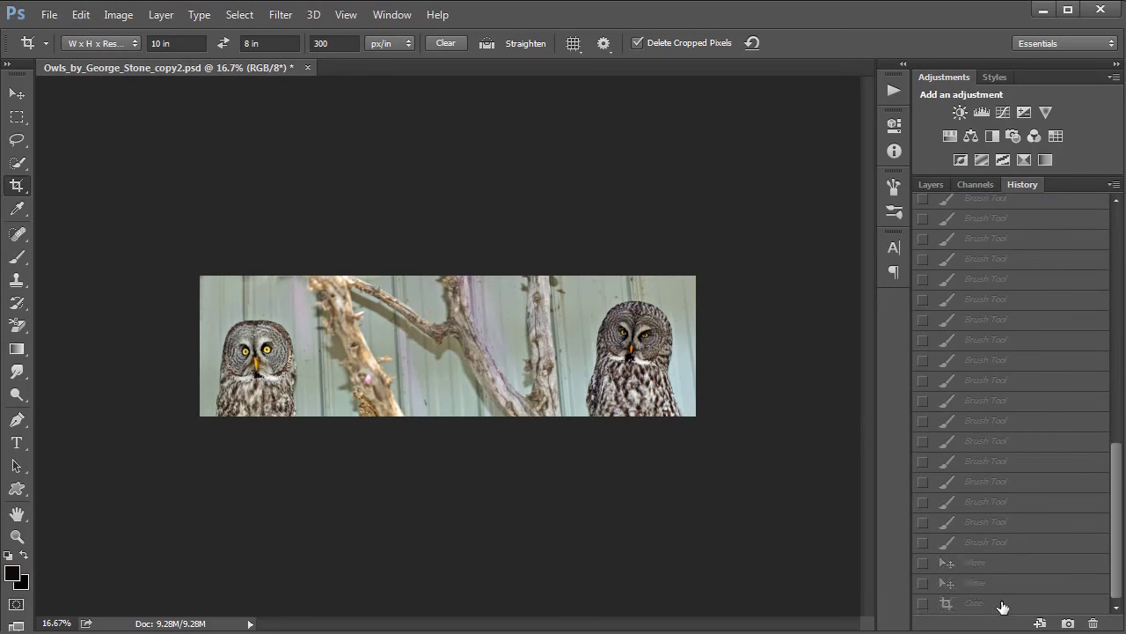
left_click(1002, 604)
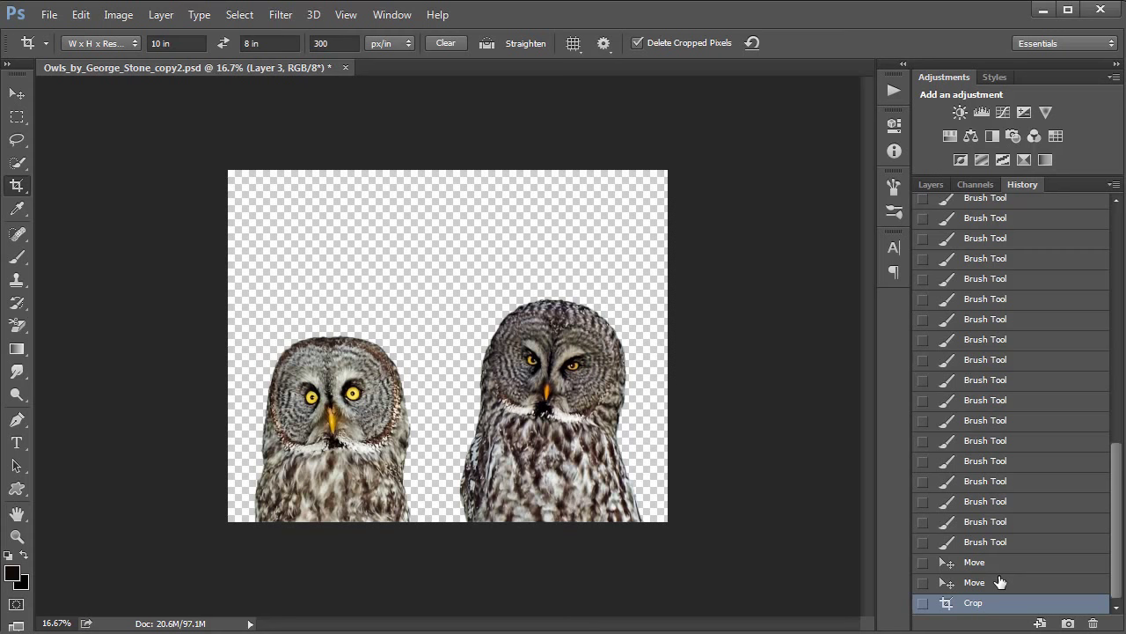
Switch back to the Layers panel, review Layer 2 and masked Layer 3, and save with Ctrl+S
left_click(934, 185)
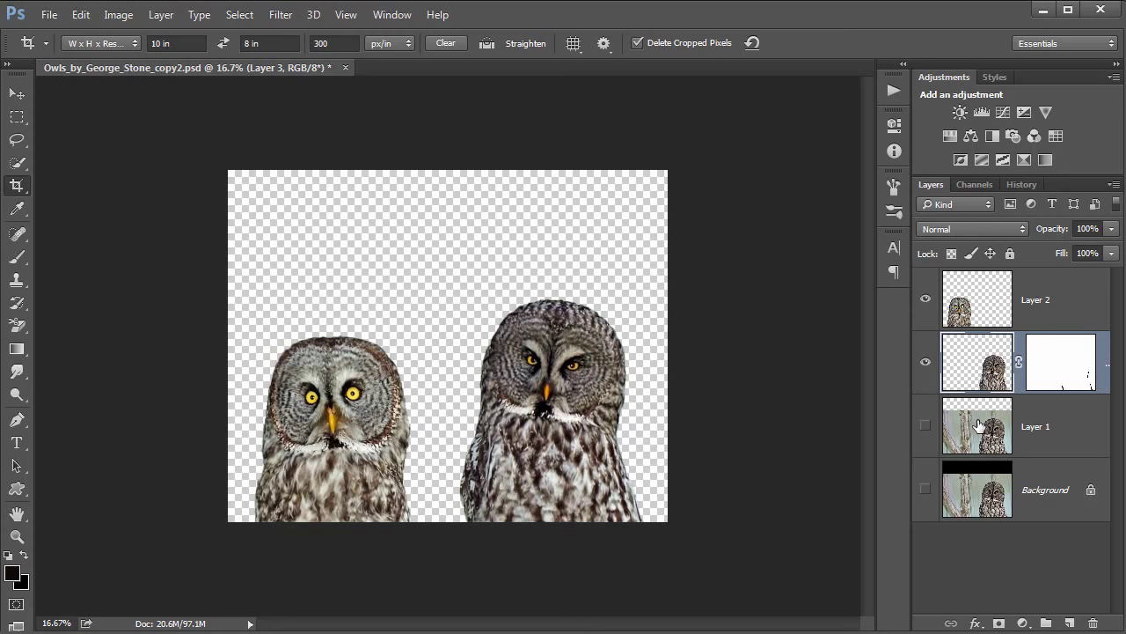
left_click_drag(979, 425, 1002, 428)
key("ctrl+s")
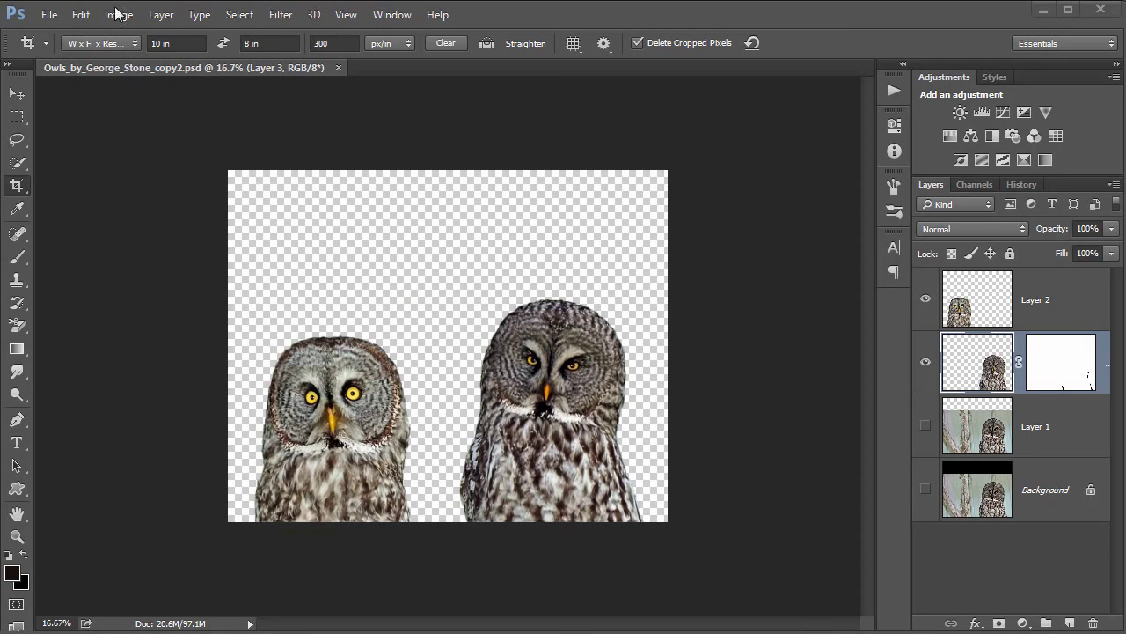
In Preferences > File Handling, set Automatically Save Recovery Information Every to 5 Minutes
left_click(79, 18)
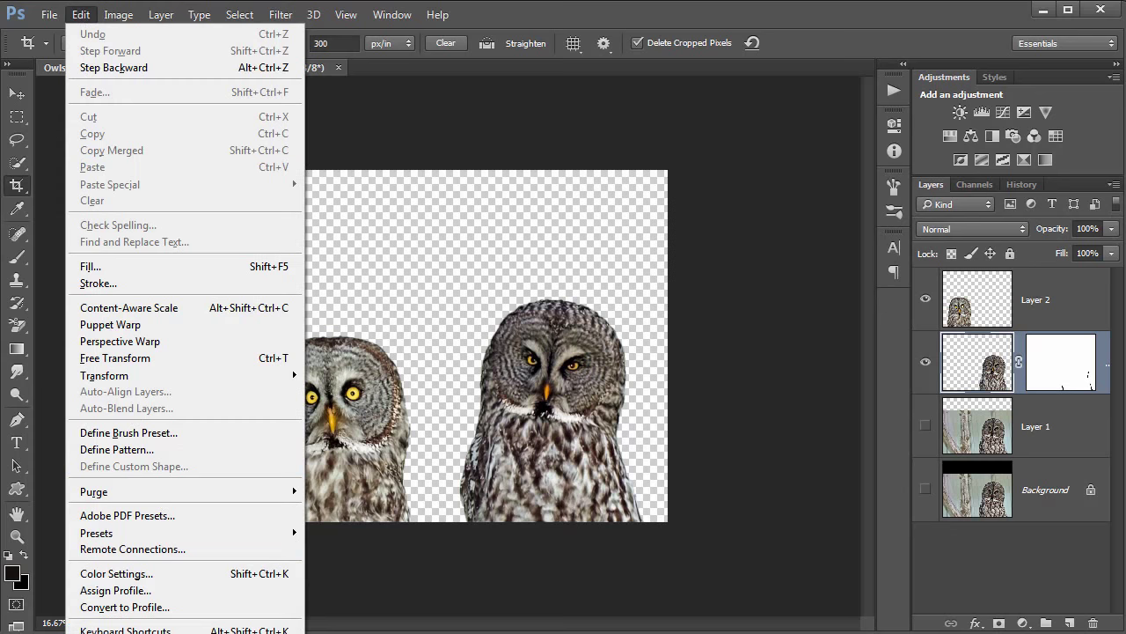
mouse_move(132, 633)
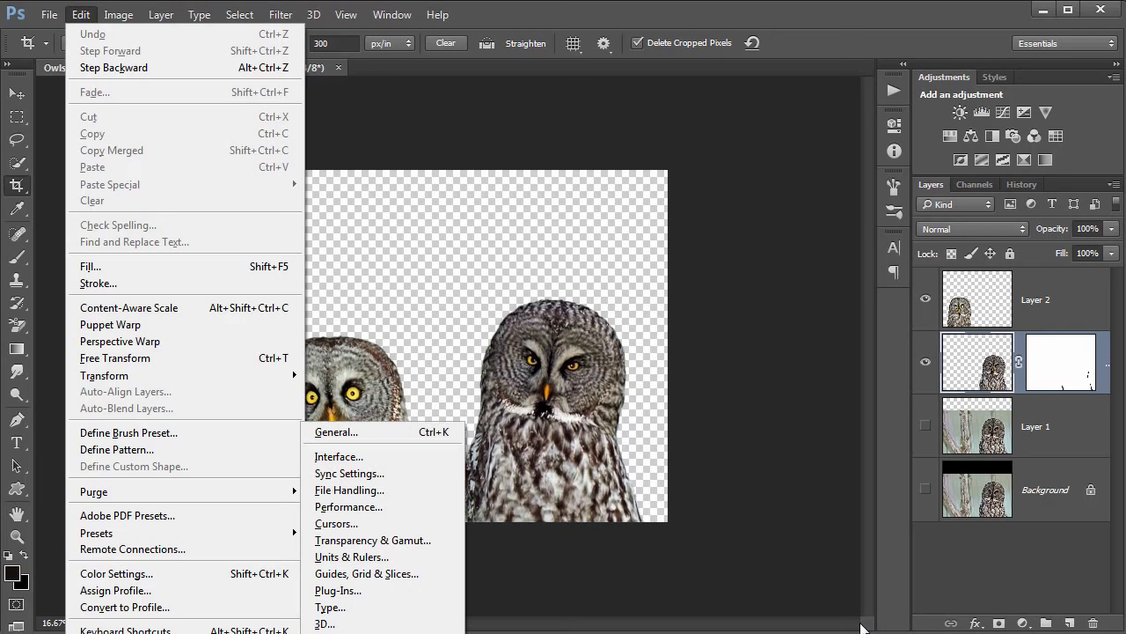
key("Escape")
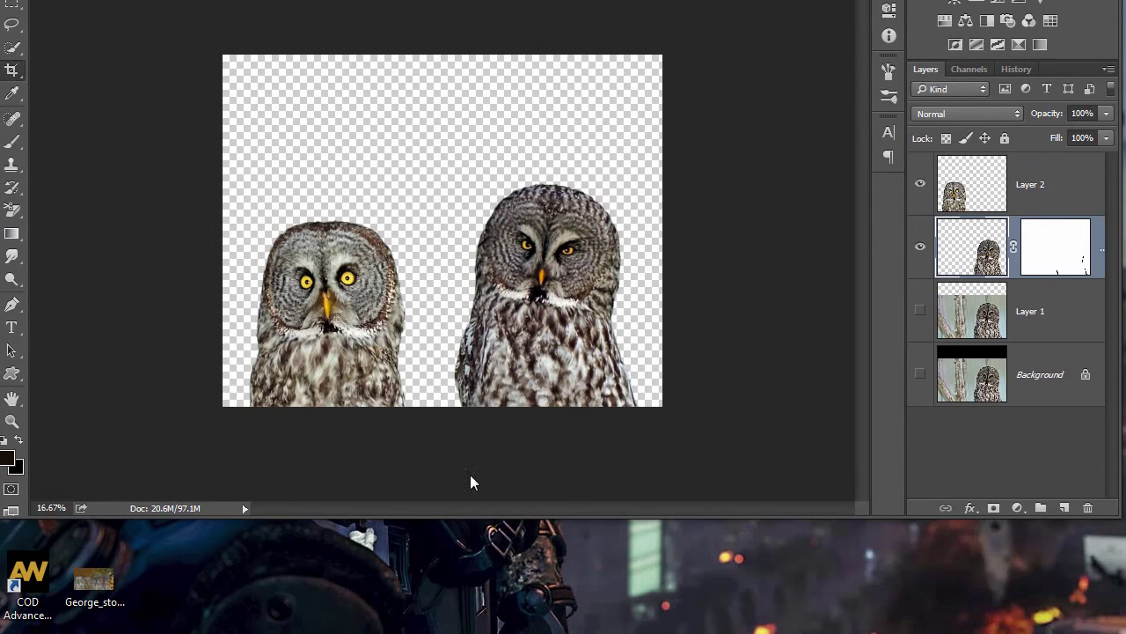
left_click(77, 2)
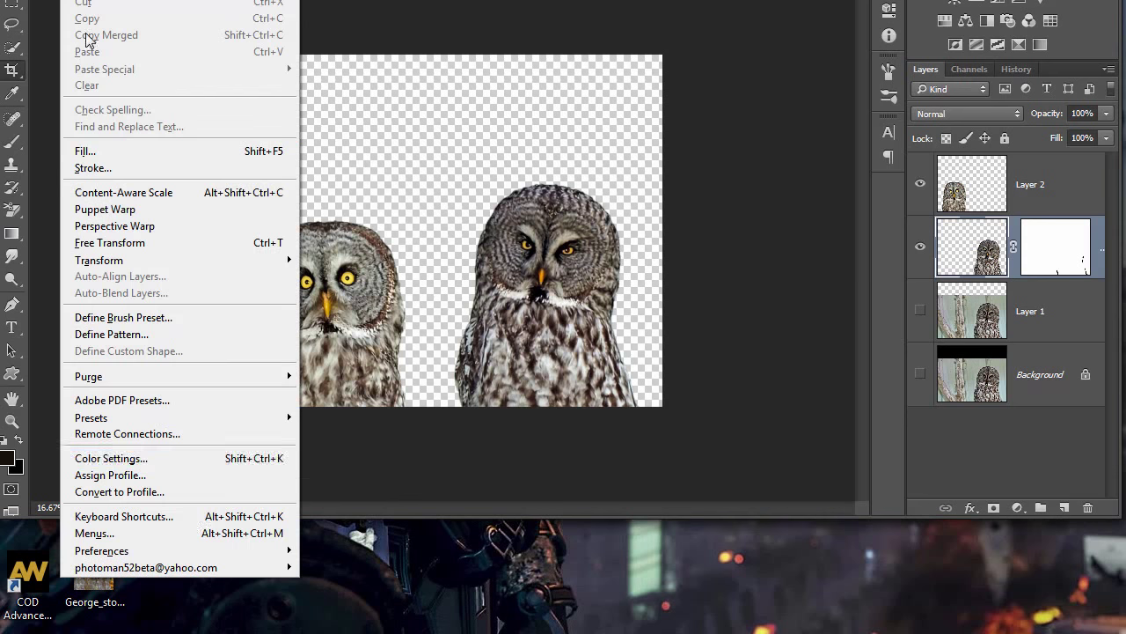
mouse_move(179, 557)
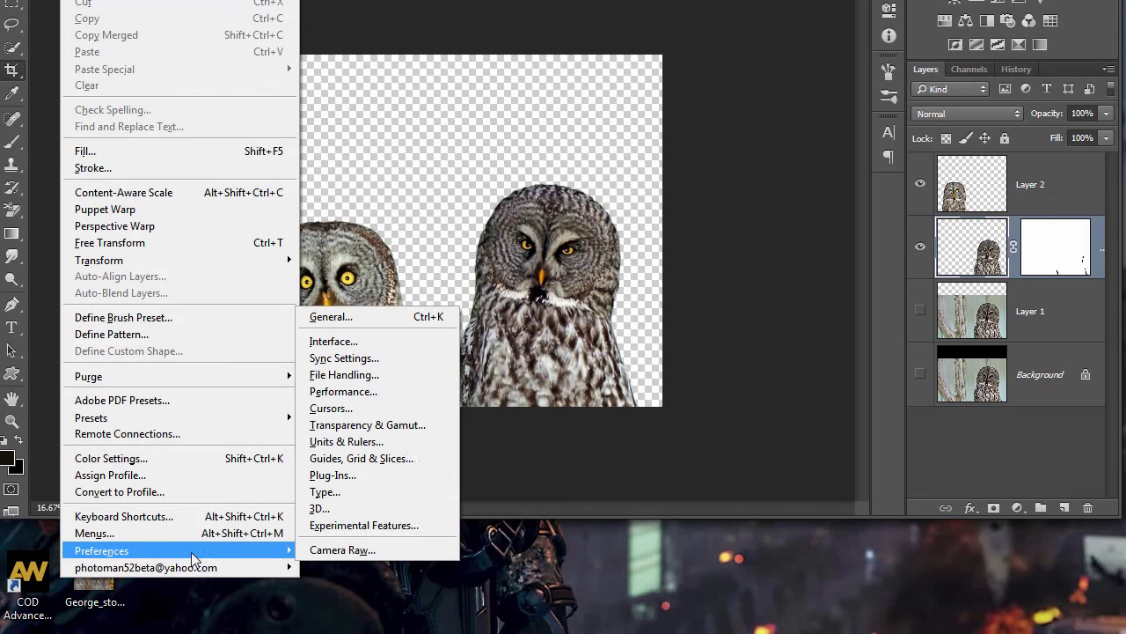
left_click(361, 316)
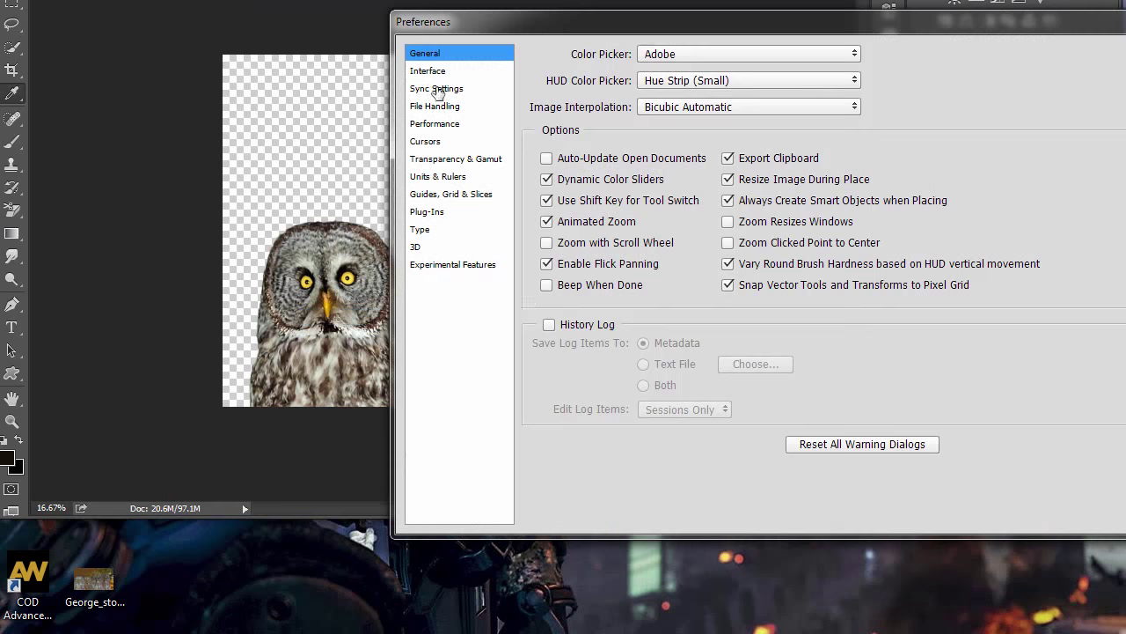
left_click(437, 92)
left_click(434, 106)
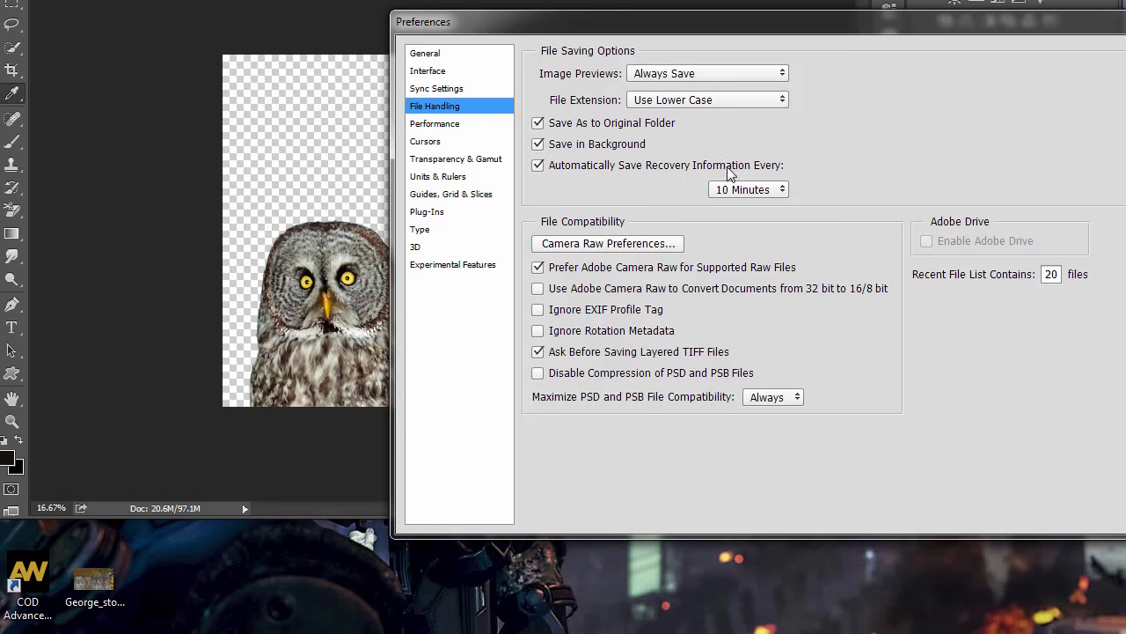
left_click(762, 198)
left_click(759, 209)
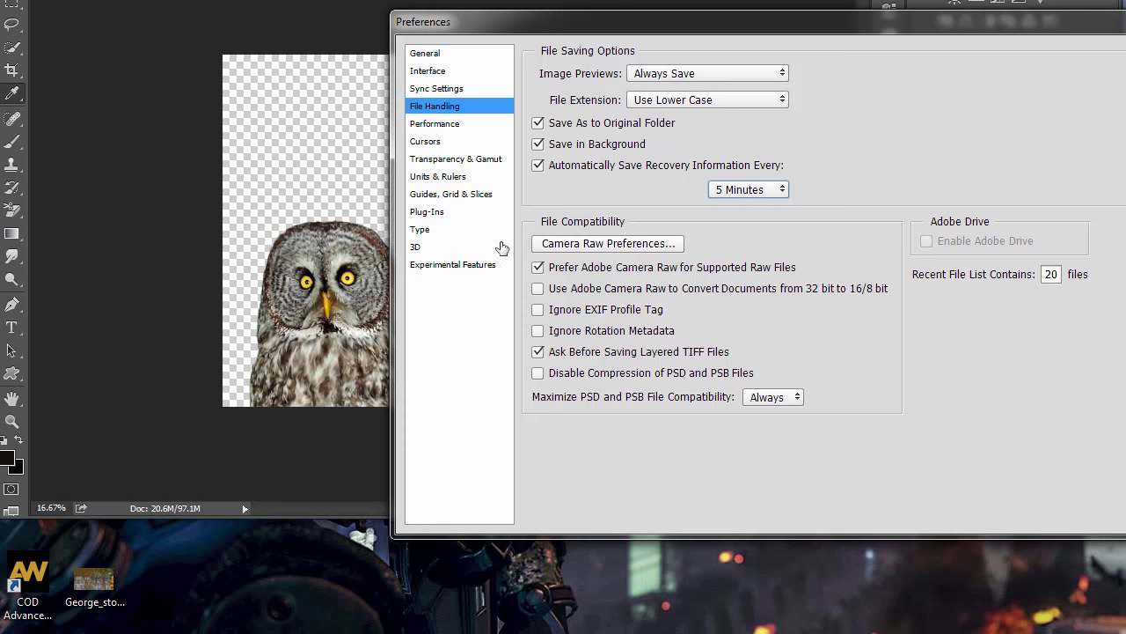
key("Return")
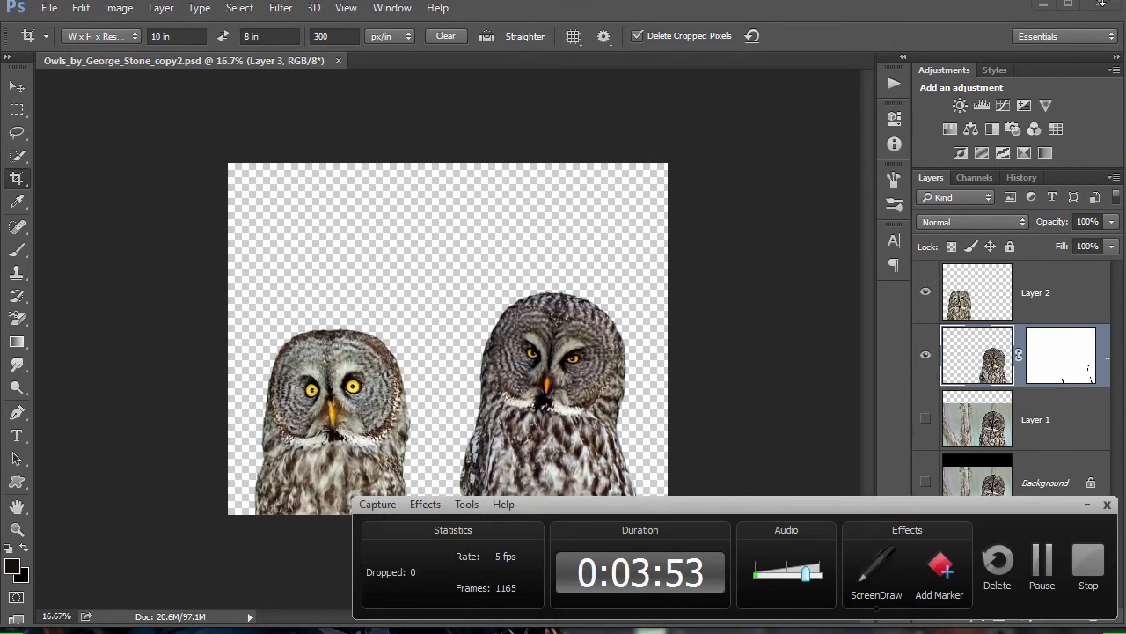
Remove Layer 1 and unhide the Background photo behind the owls
left_click_drag(884, 503, 885, 627)
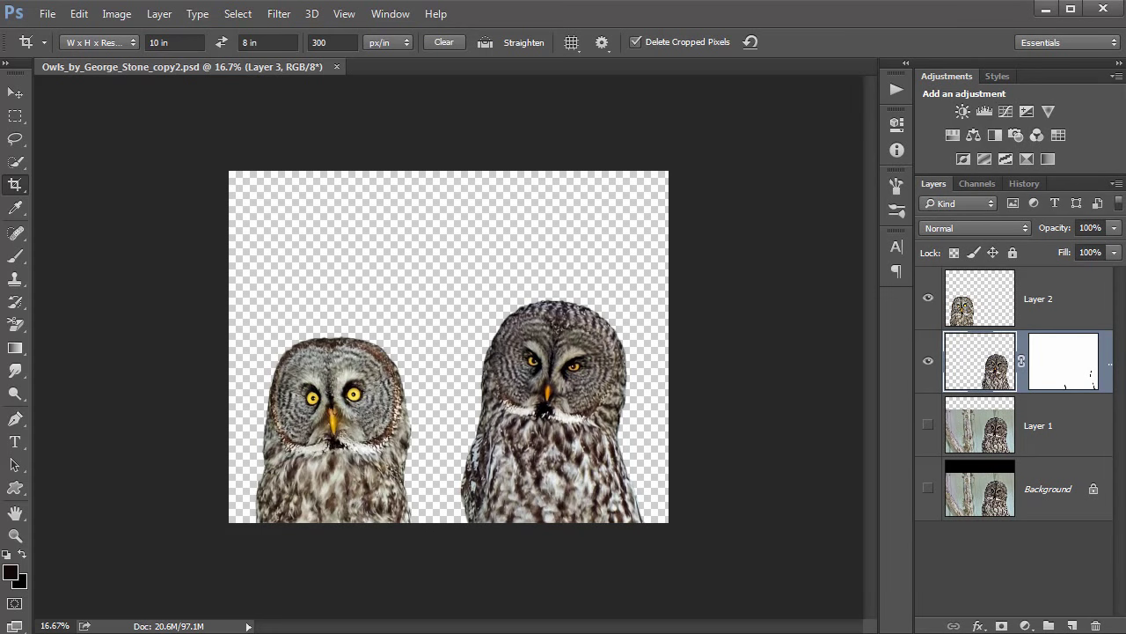
left_click(989, 444)
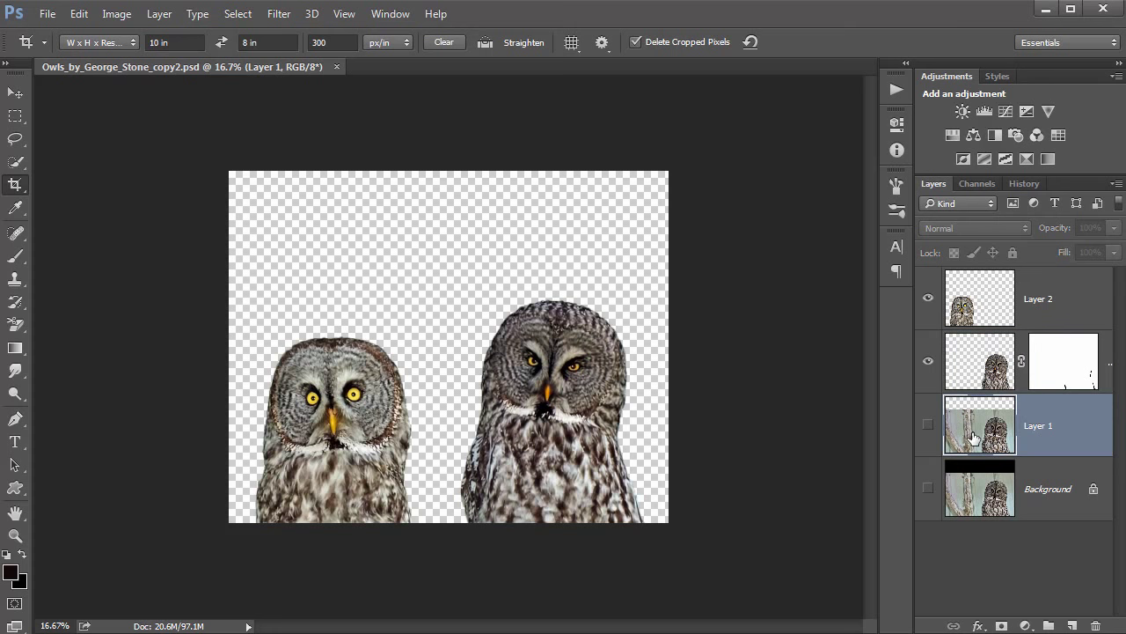
key("Delete")
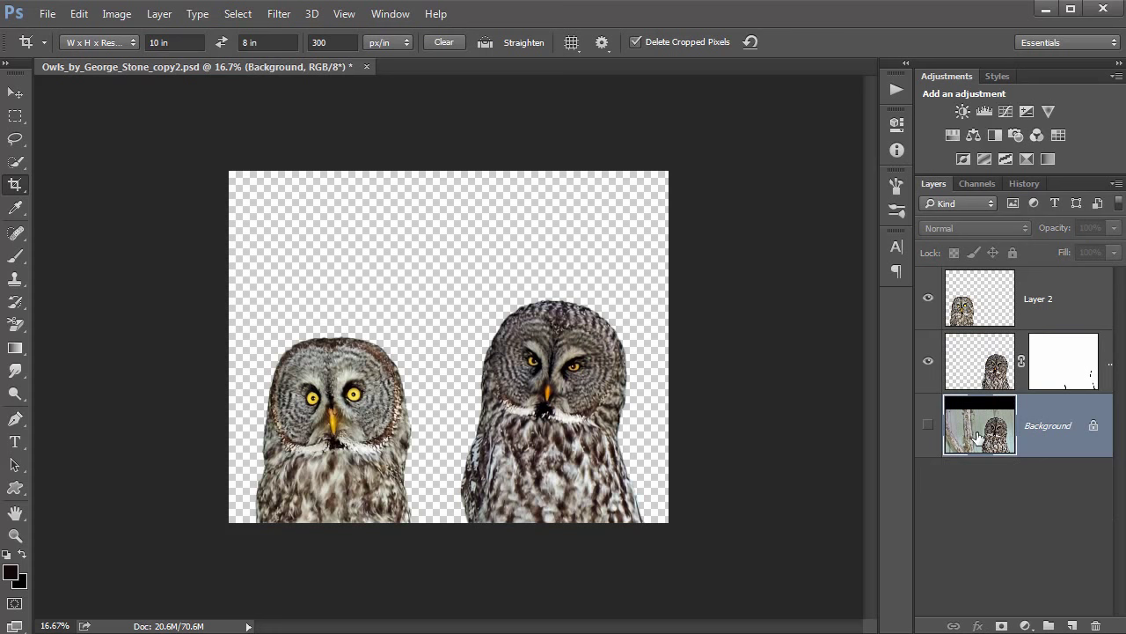
left_click(927, 425)
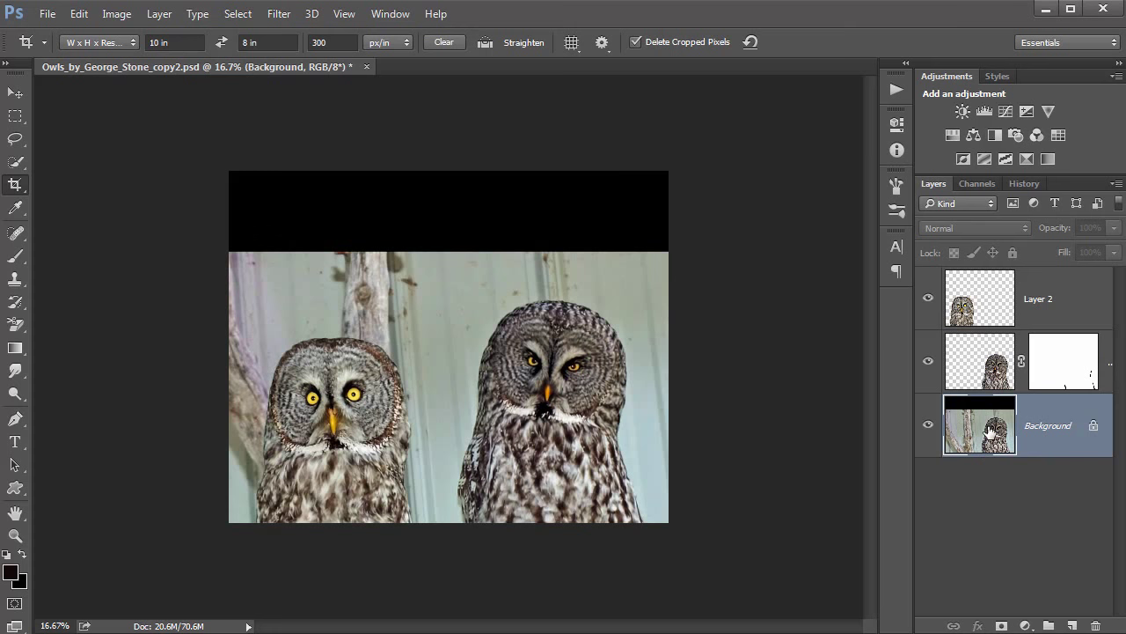
Pick an orange-brown foreground colour and fill the Background layer with it
left_click(11, 574)
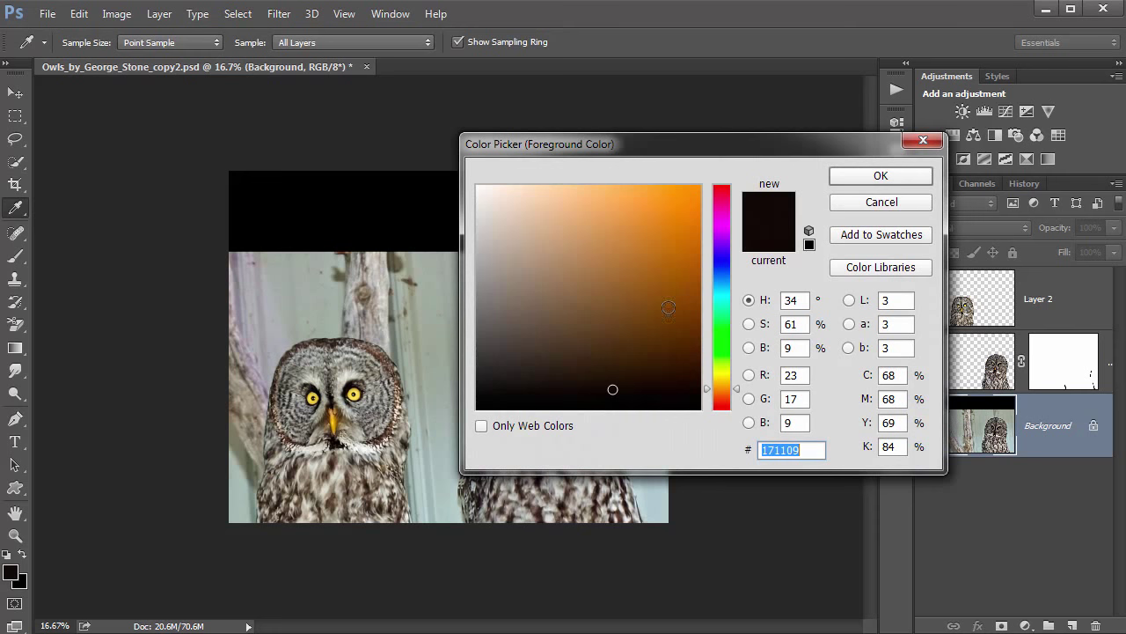
left_click(637, 307)
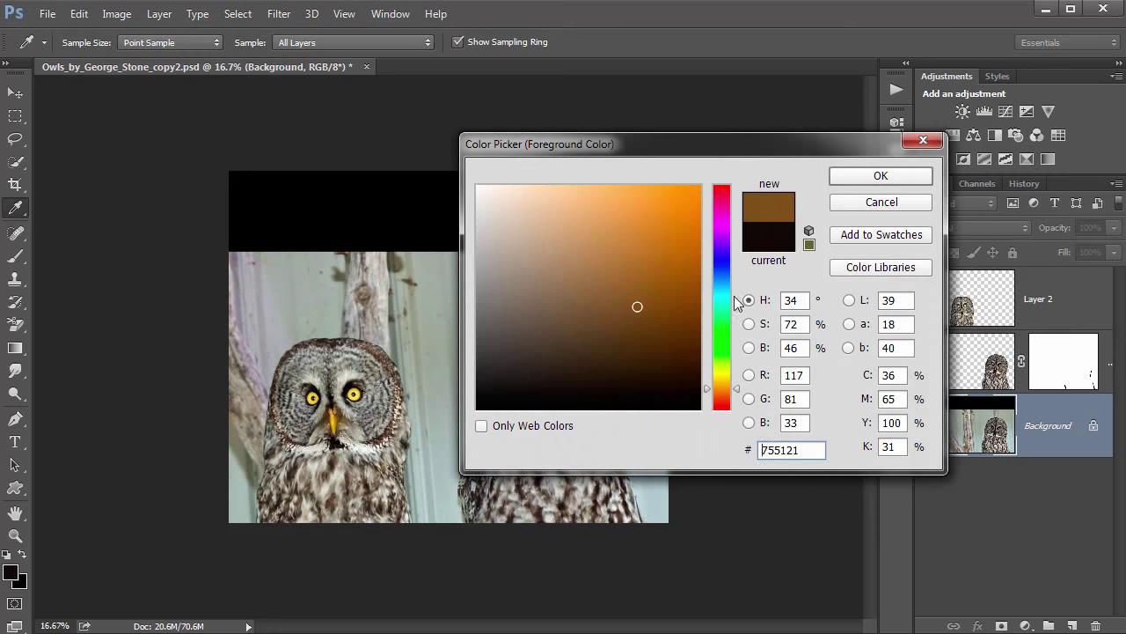
left_click_drag(719, 381, 724, 382)
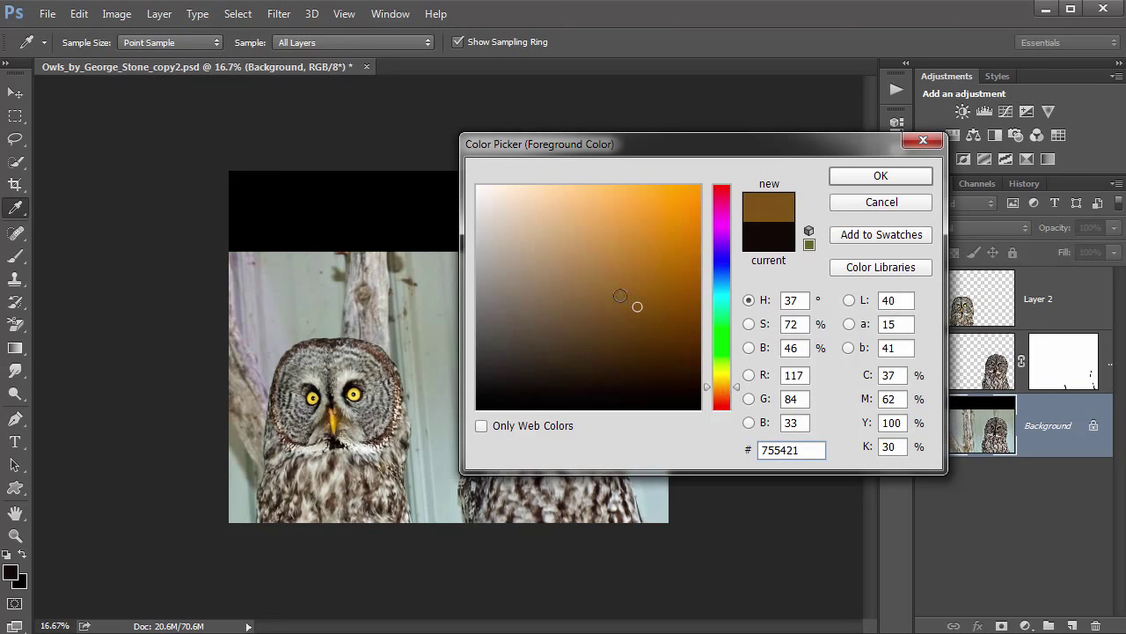
left_click(723, 389)
left_click_drag(722, 390, 719, 388)
left_click(619, 300)
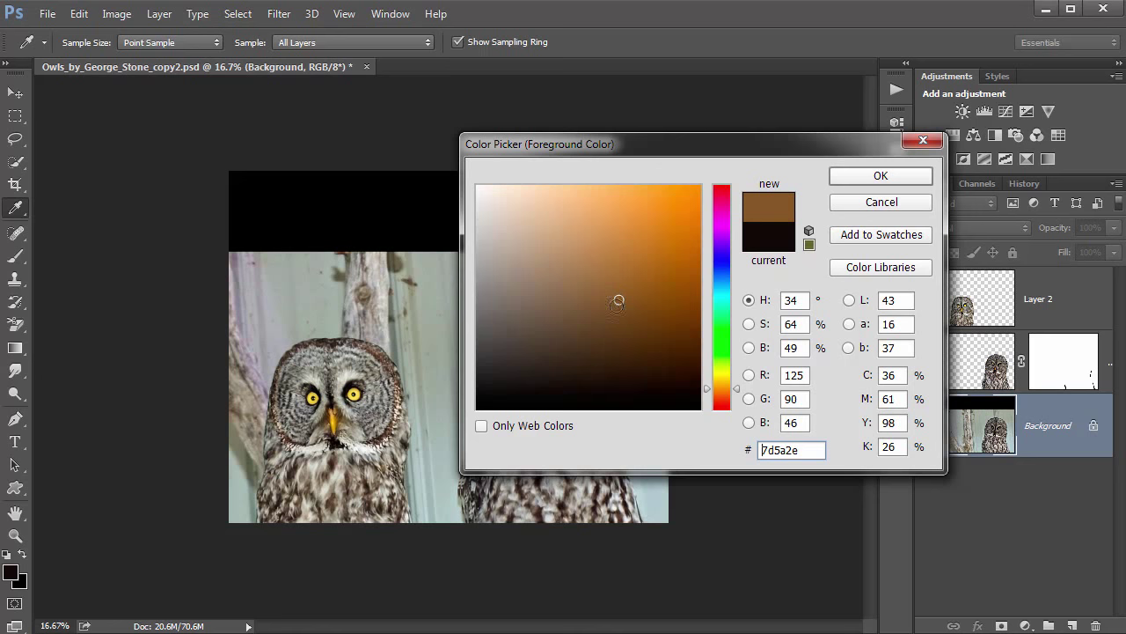
left_click(866, 176)
key("c")
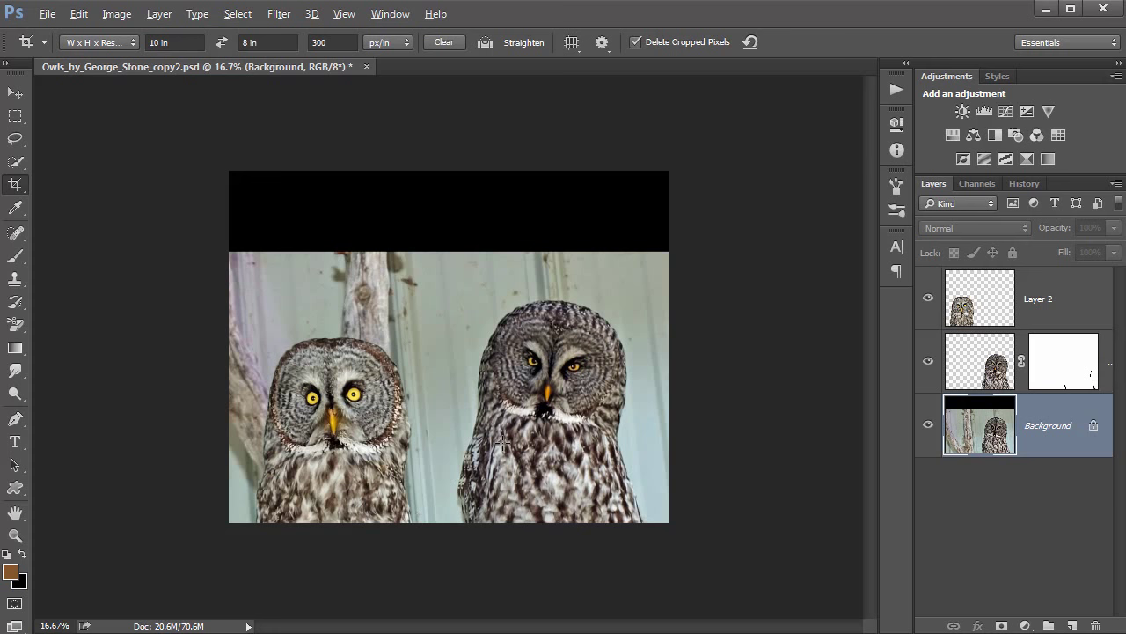
key("alt+BackSpace")
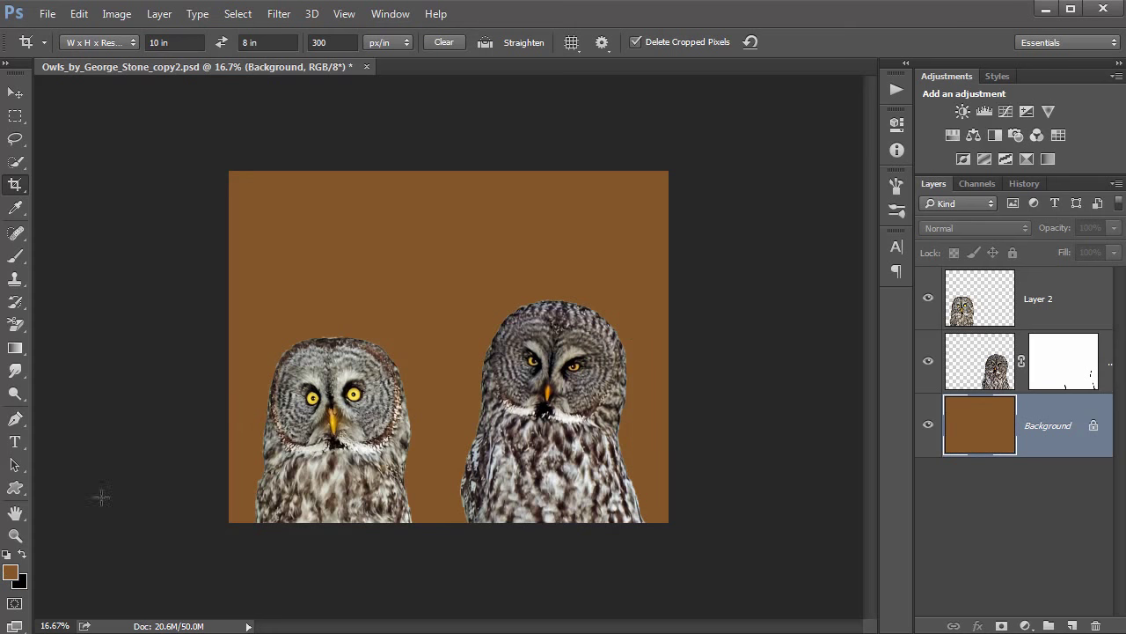
Refill the Background layer with a darker brown
left_click(9, 576)
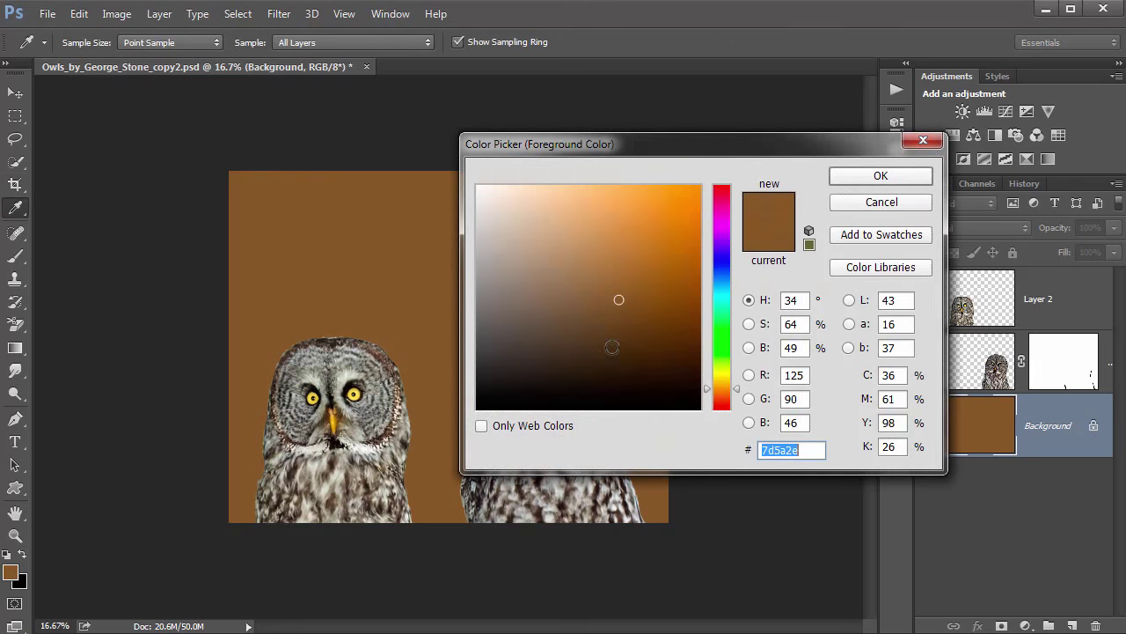
left_click(617, 300)
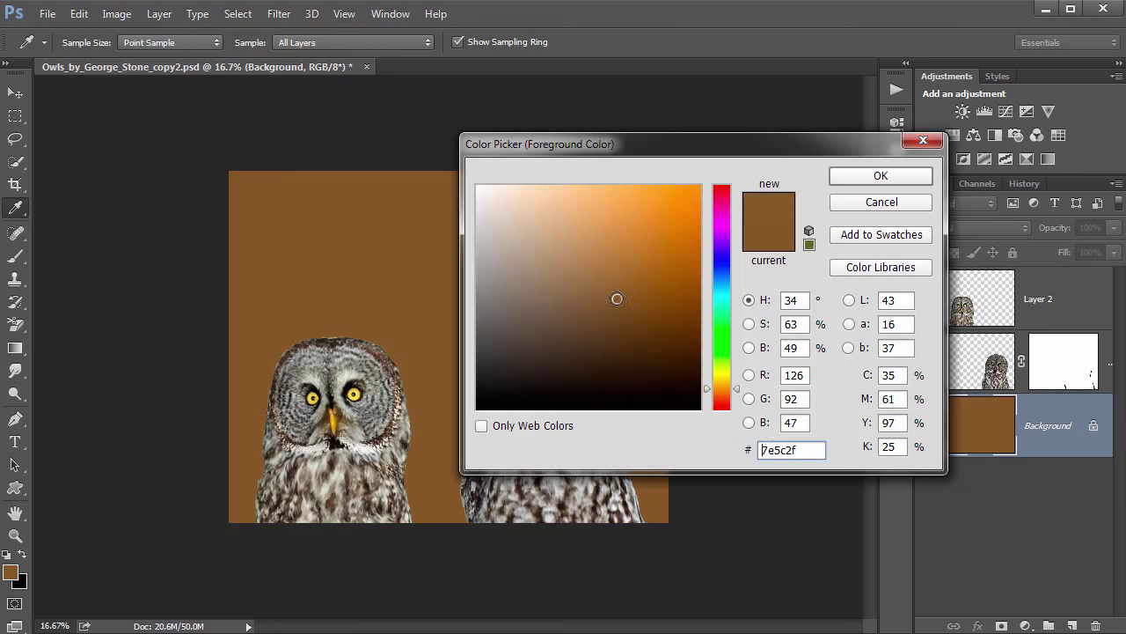
left_click(618, 336)
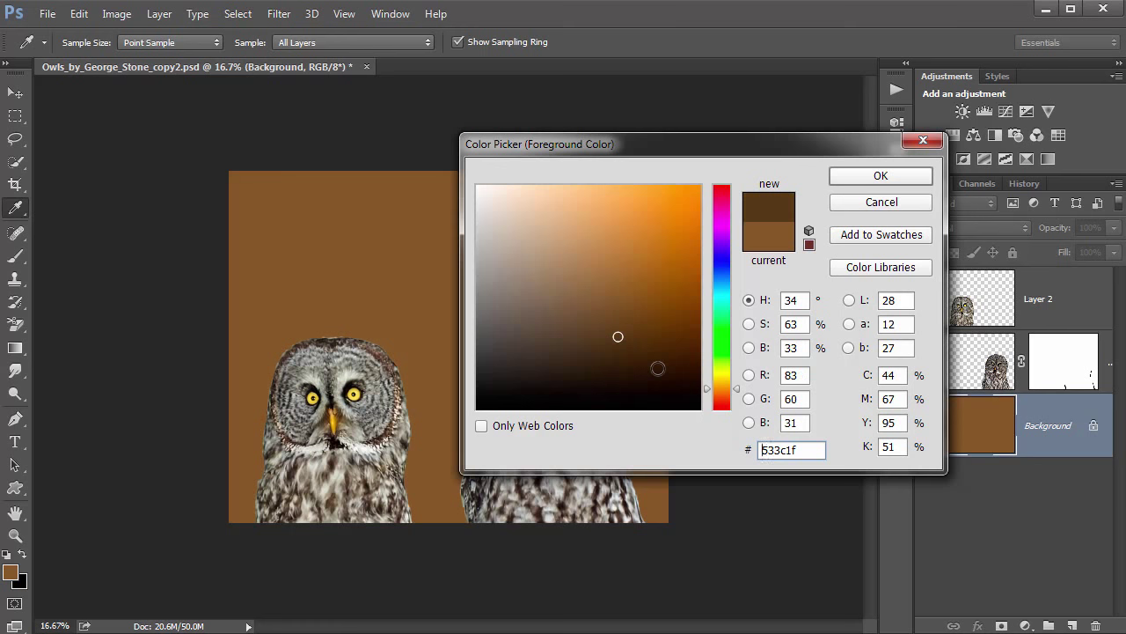
left_click(873, 183)
key("c")
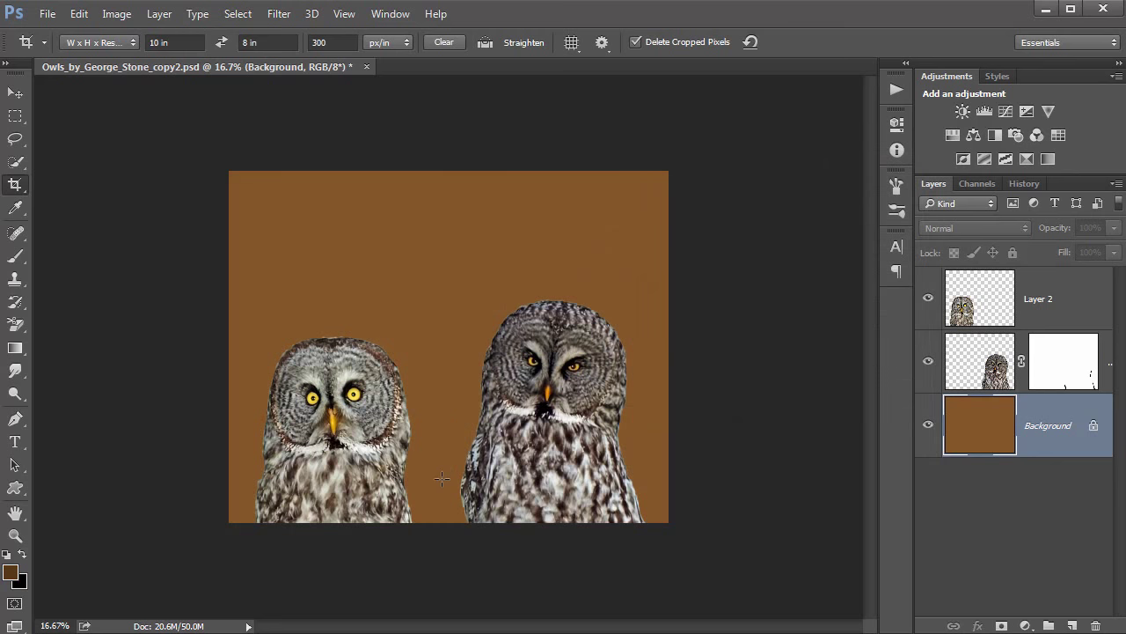
key("alt+BackSpace")
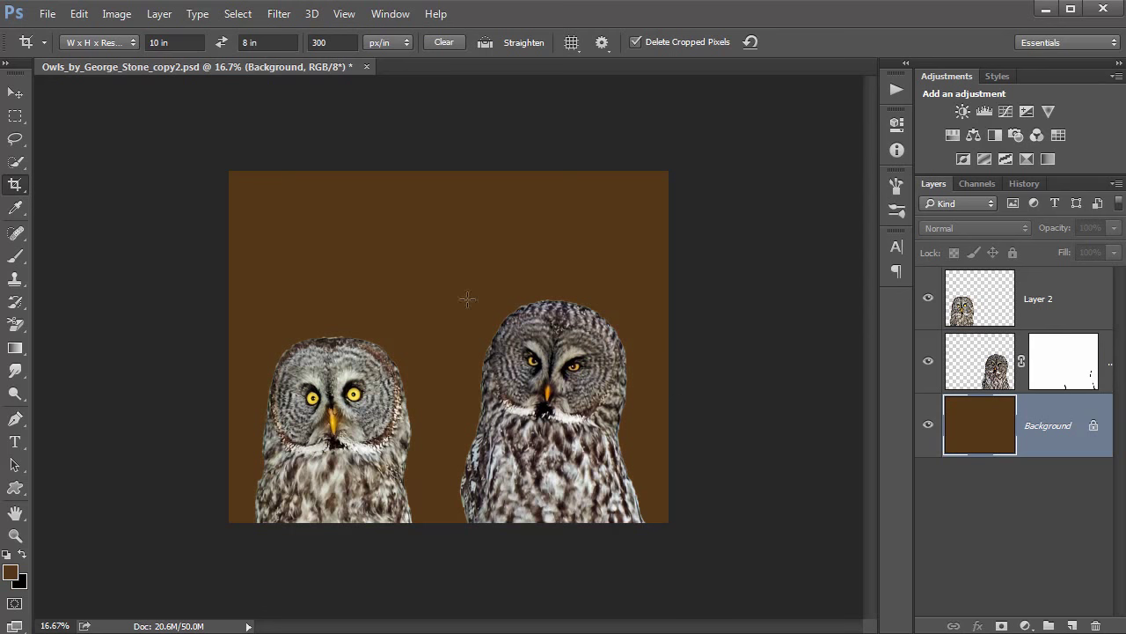
Refill the Background with a slightly lighter brown, ending at #6a4d27
key("i")
left_click(11, 573)
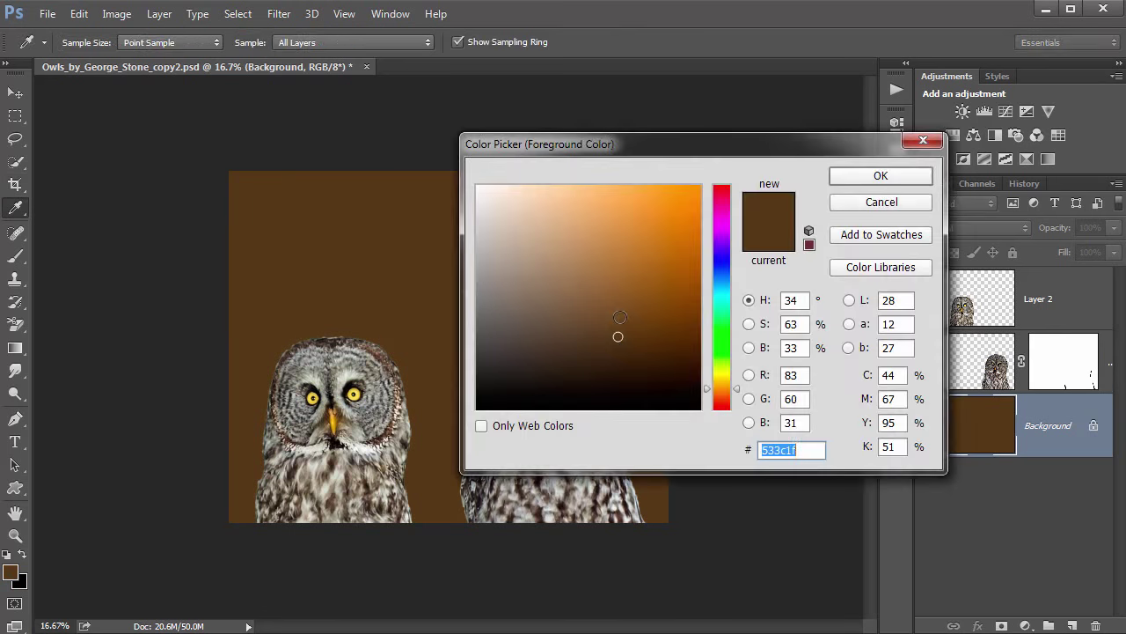
left_click(619, 316)
left_click(874, 180)
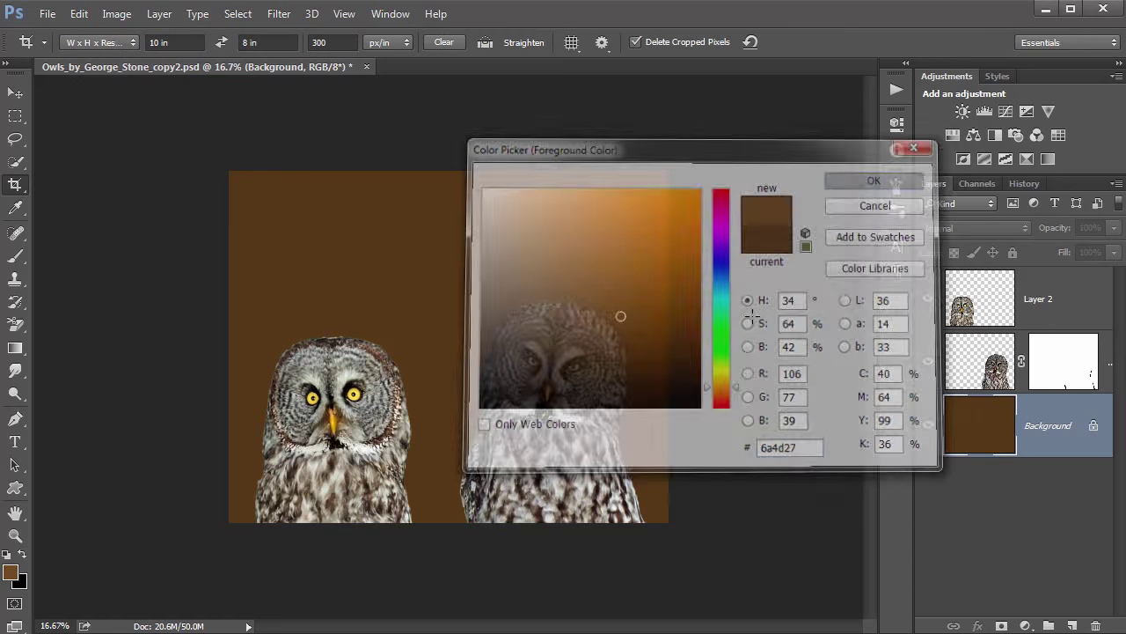
key("alt+BackSpace")
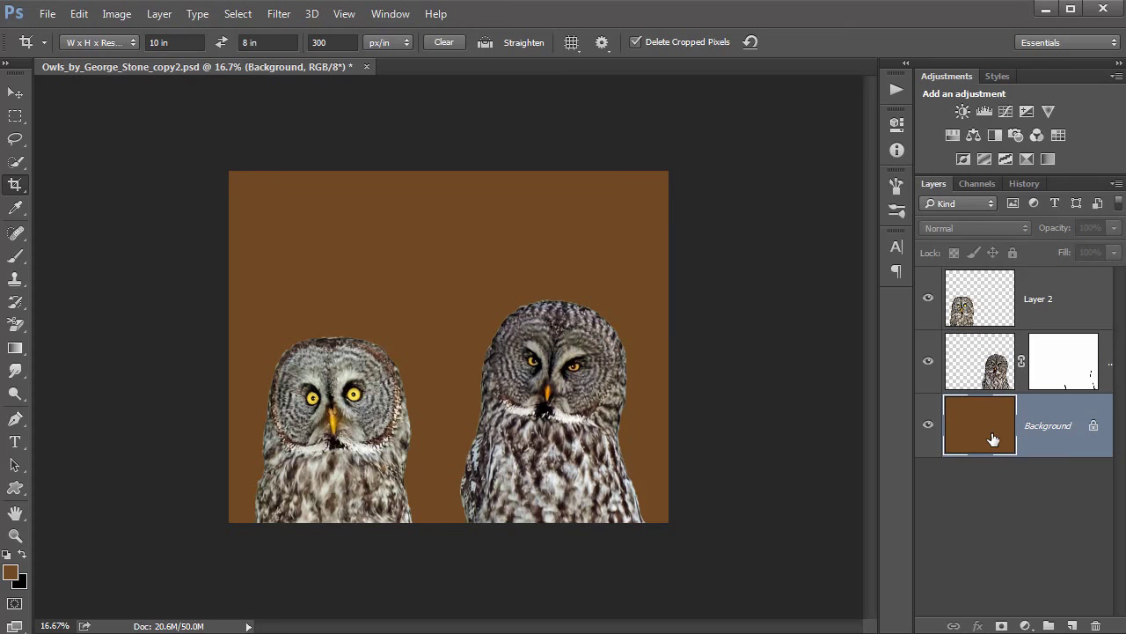
Duplicate the brown Background into a 'Background copy' layer and save the document
key("ctrl+j")
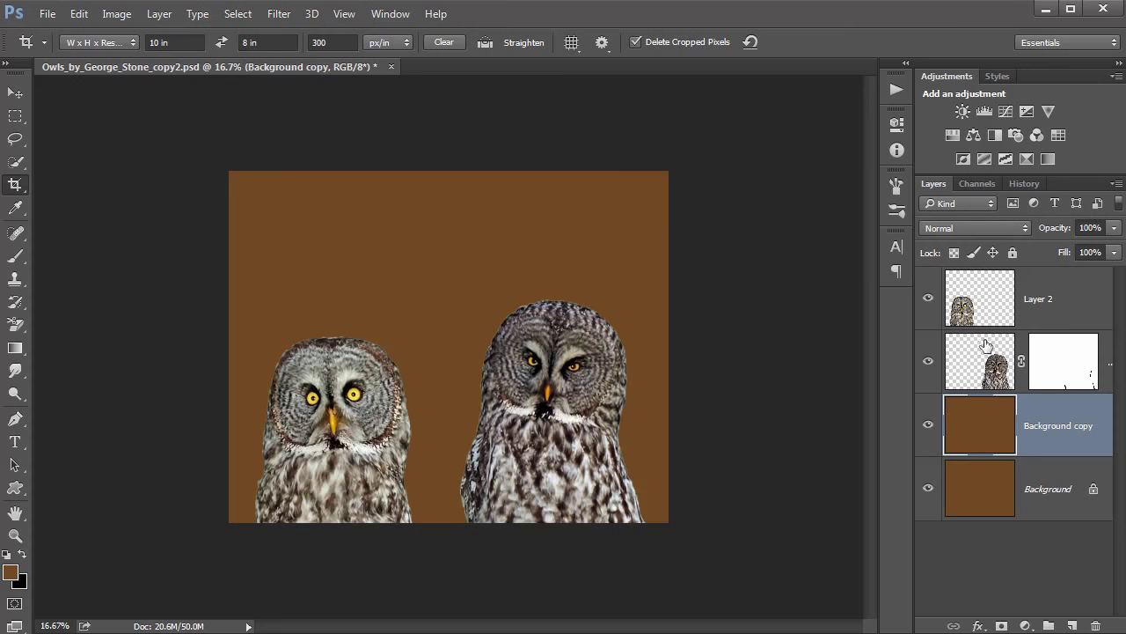
key("ctrl+s")
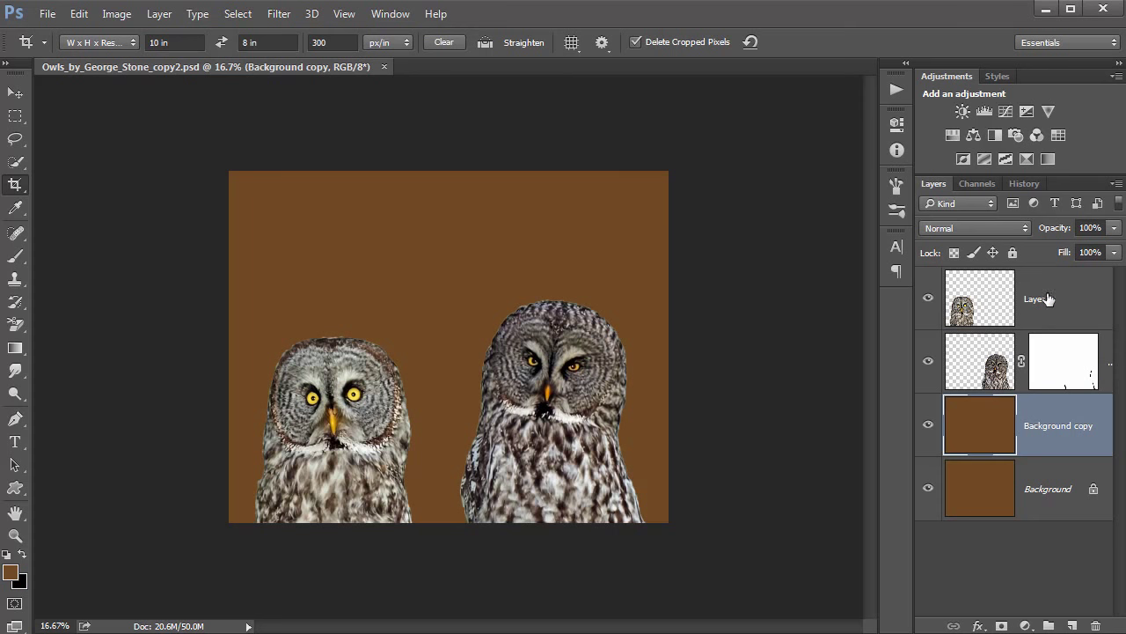
Rename Layer 2 to 'Left Owl', then select the Background copy layer
double_click(1041, 299)
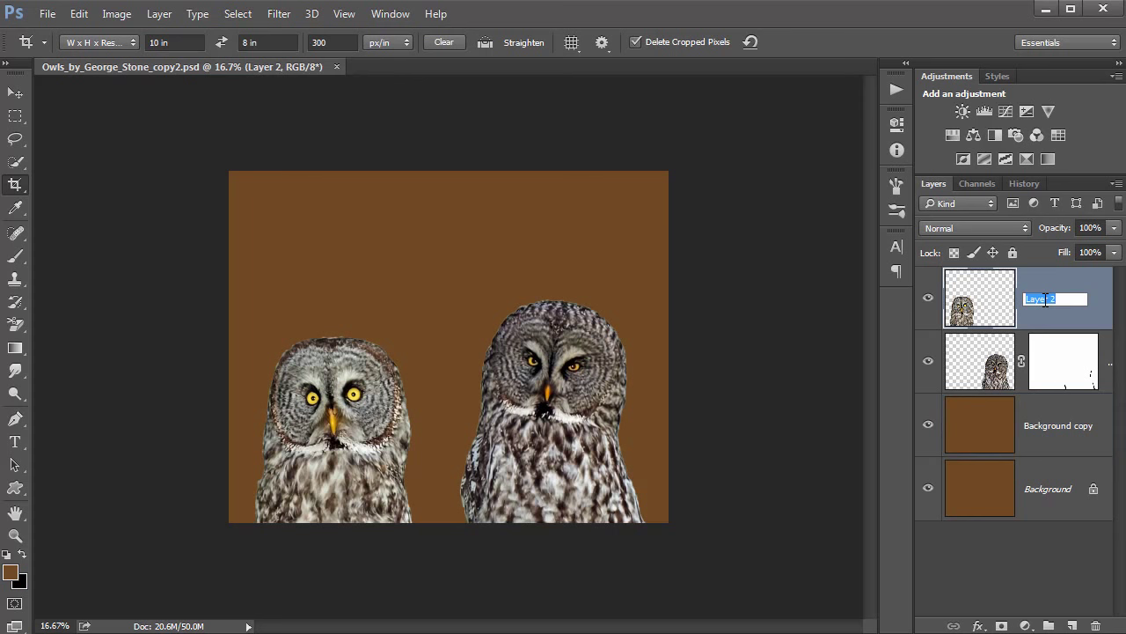
type("Left Owl")
key("Return")
left_click(1107, 373)
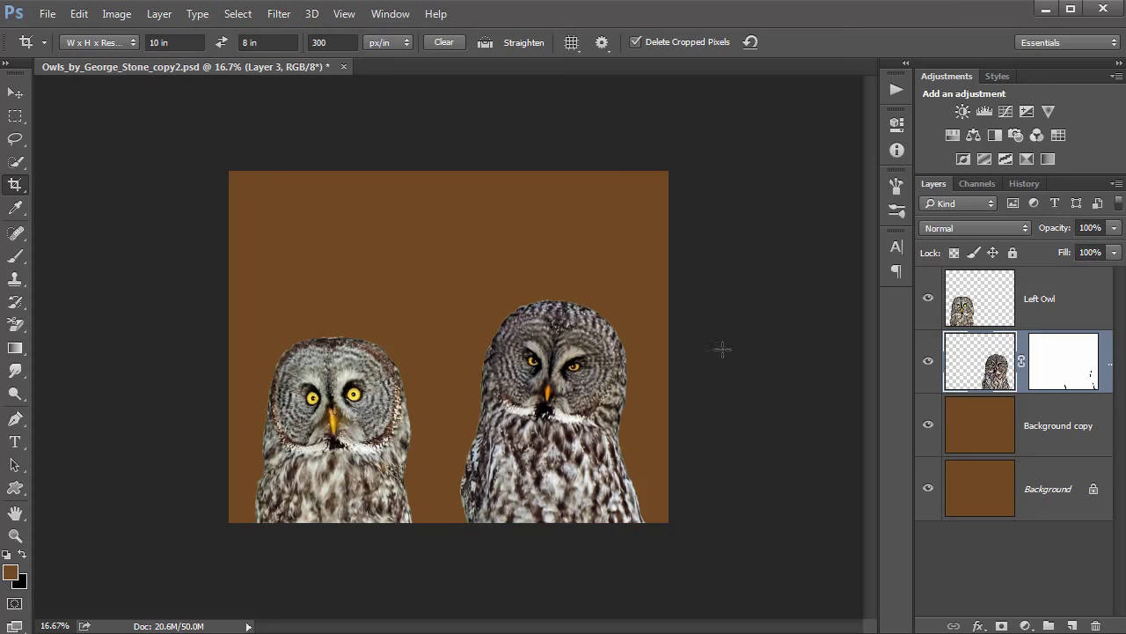
left_click(977, 429)
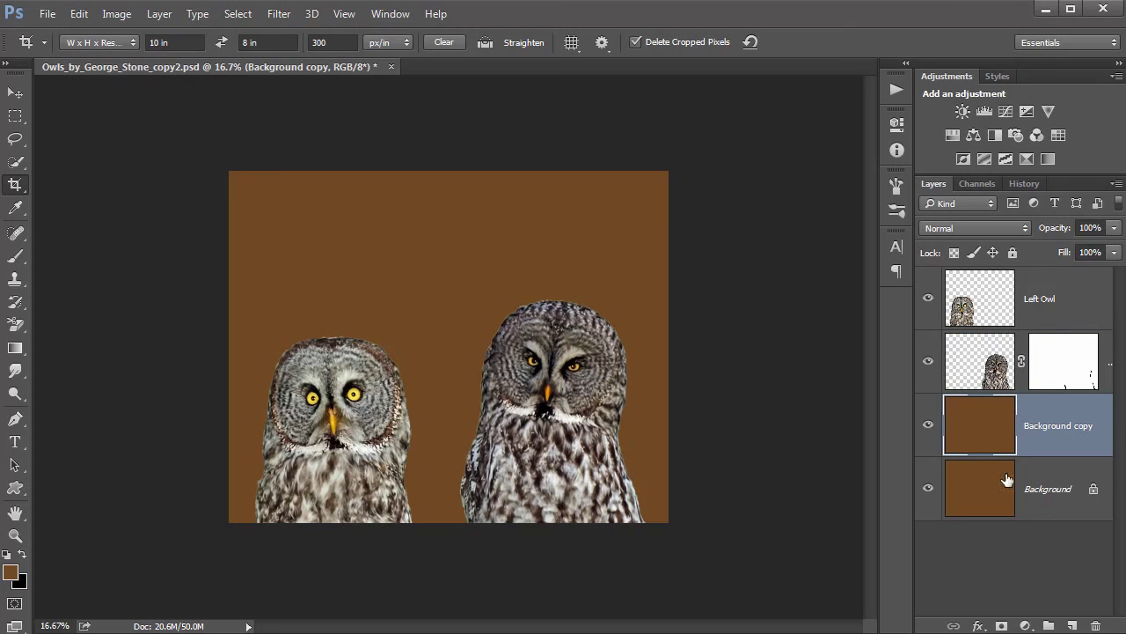
Add a new Layer 4 above Background copy and fill it with 50% Gray
left_click(1073, 625)
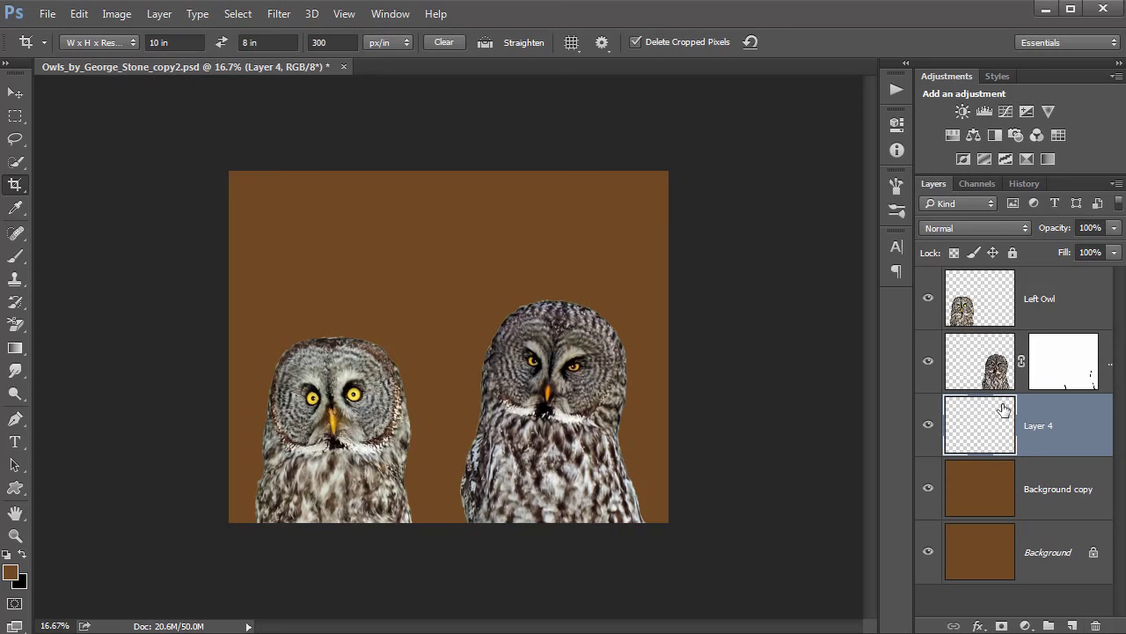
left_click(79, 14)
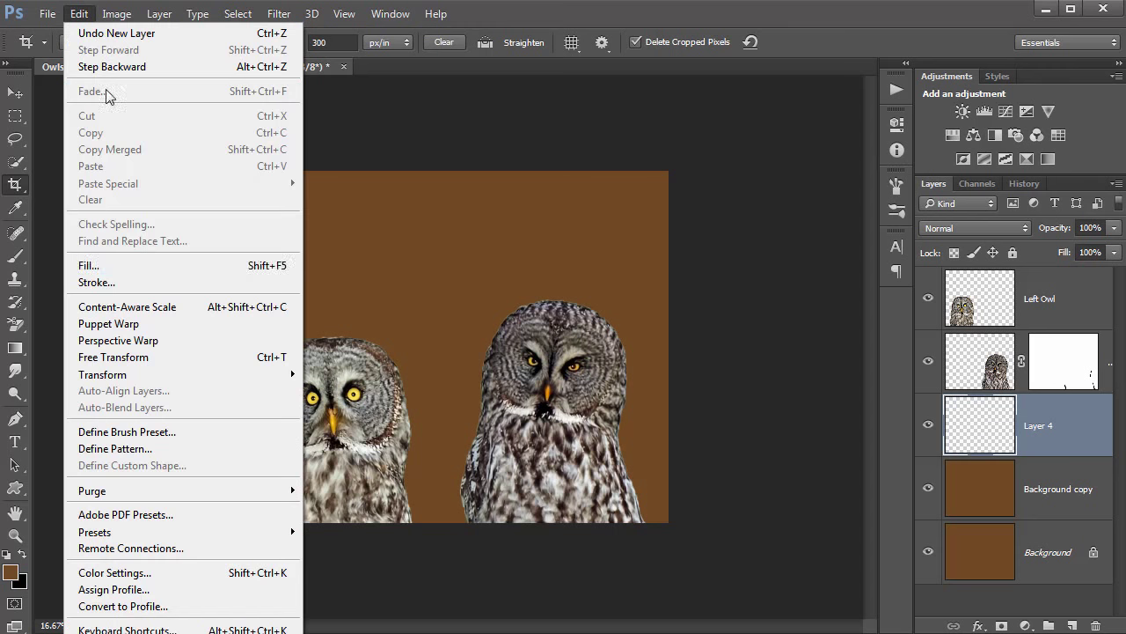
left_click(148, 265)
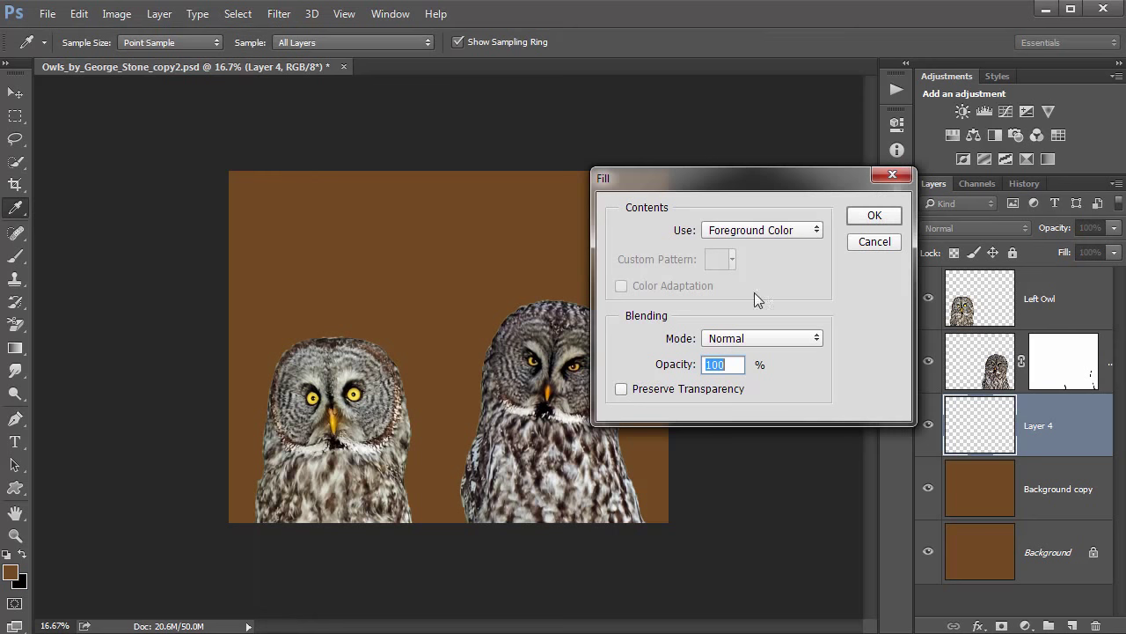
left_click(750, 234)
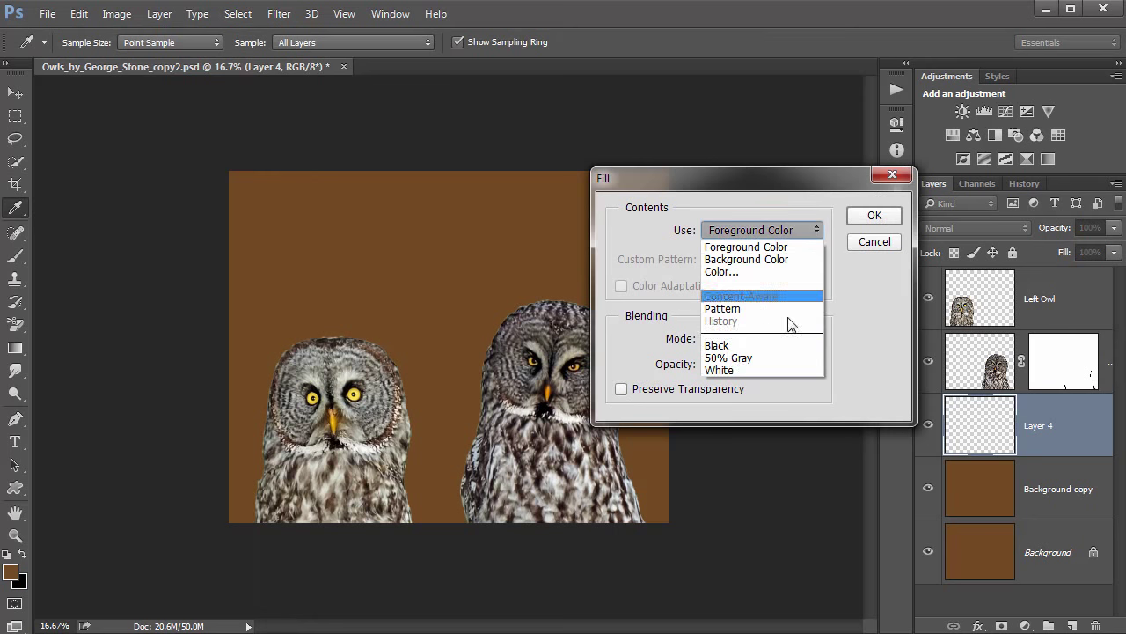
left_click(756, 358)
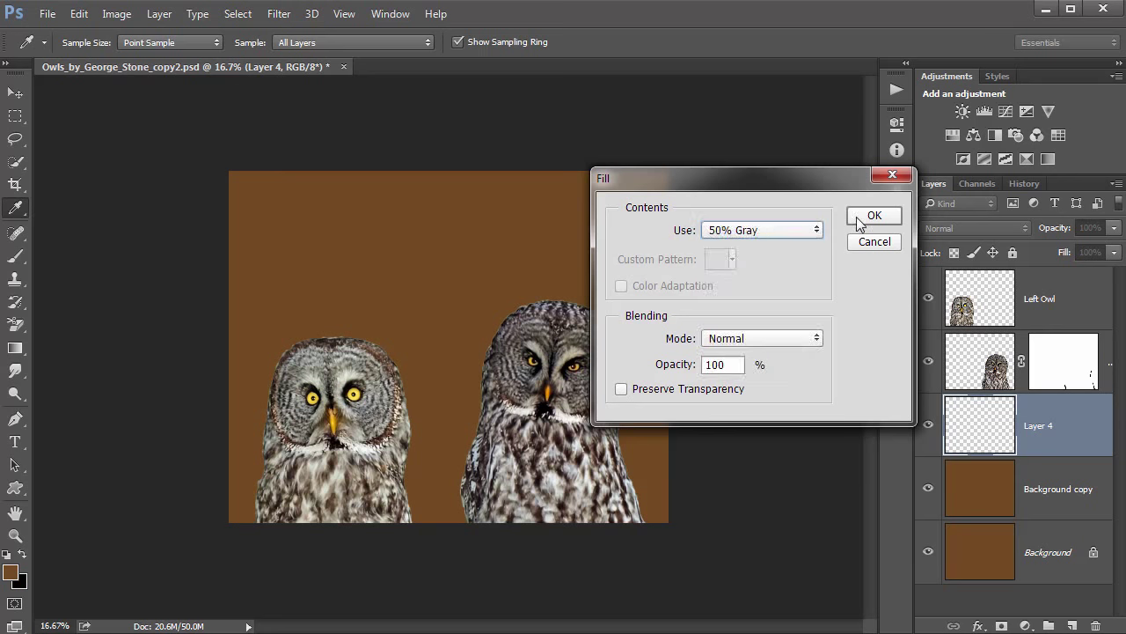
left_click(866, 219)
key("c")
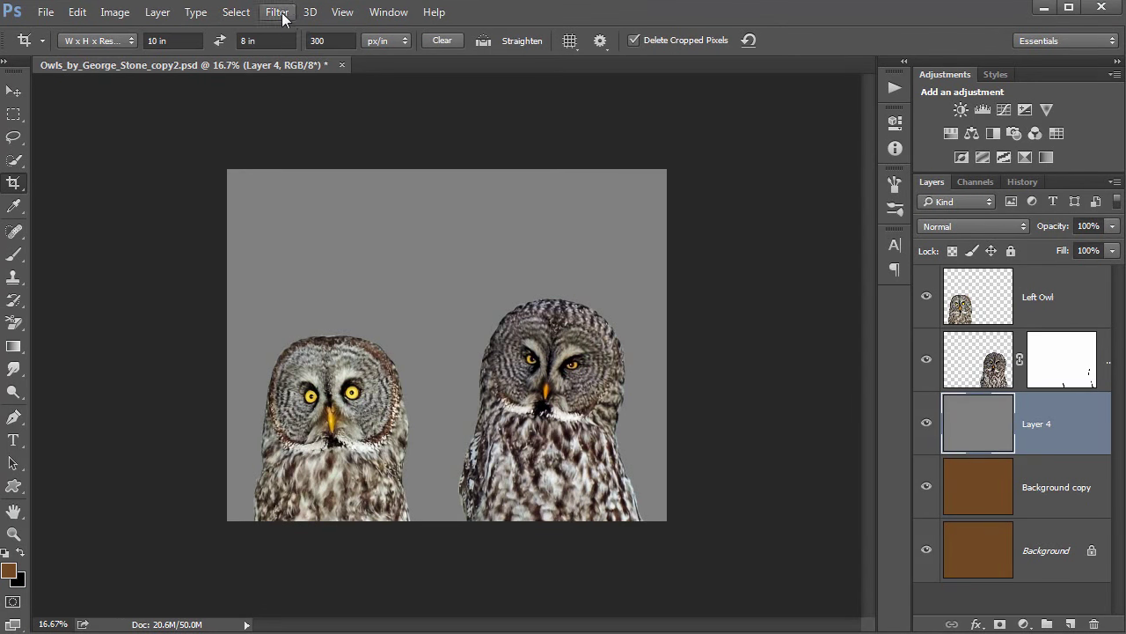
Open Add Noise and preview Gaussian distribution with an adjusted amount
left_click(280, 12)
mouse_move(480, 240)
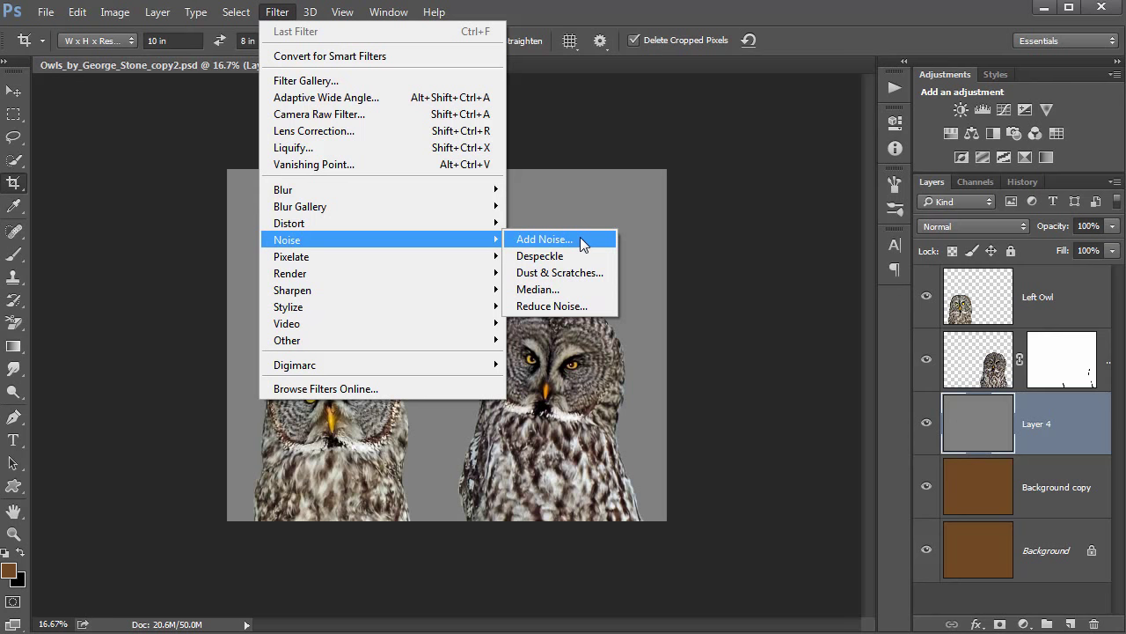
left_click(545, 239)
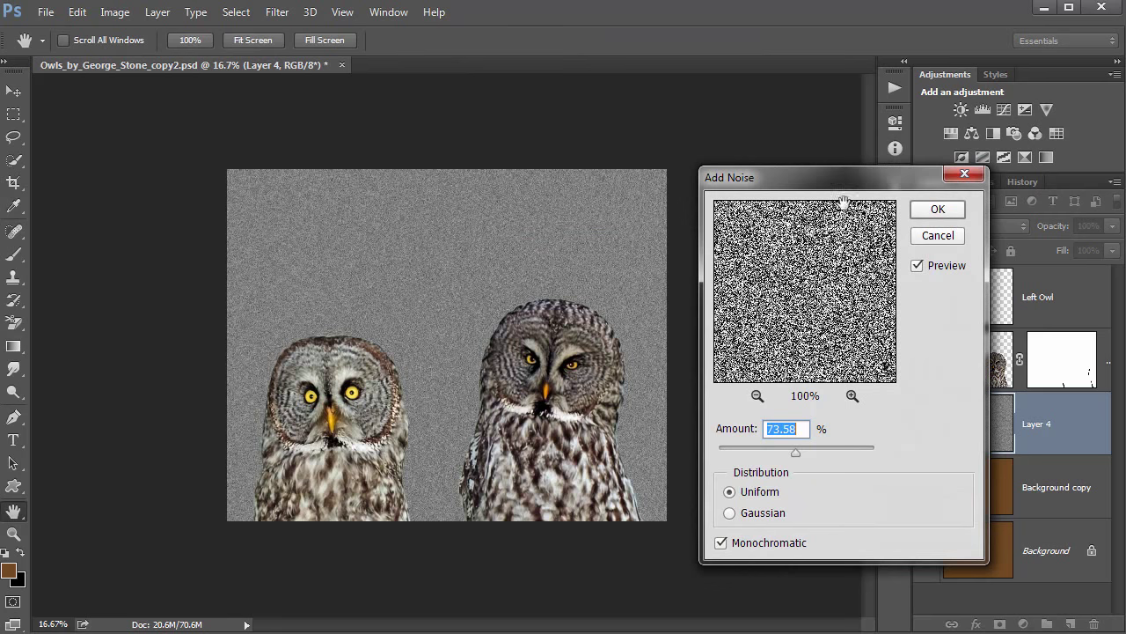
left_click_drag(854, 181, 807, 141)
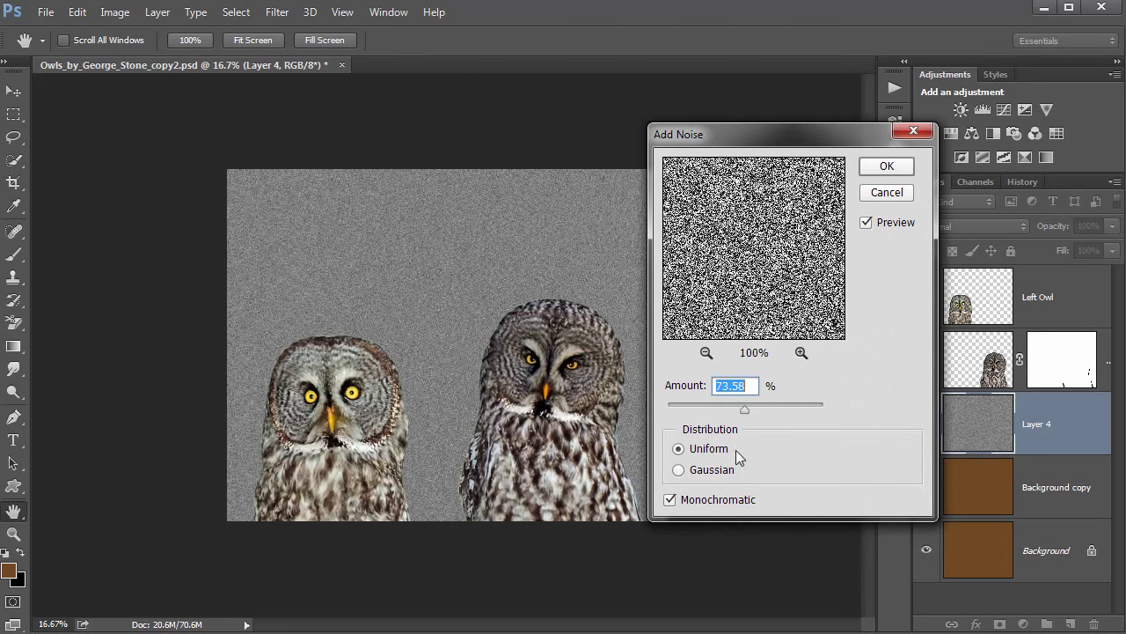
left_click(678, 470)
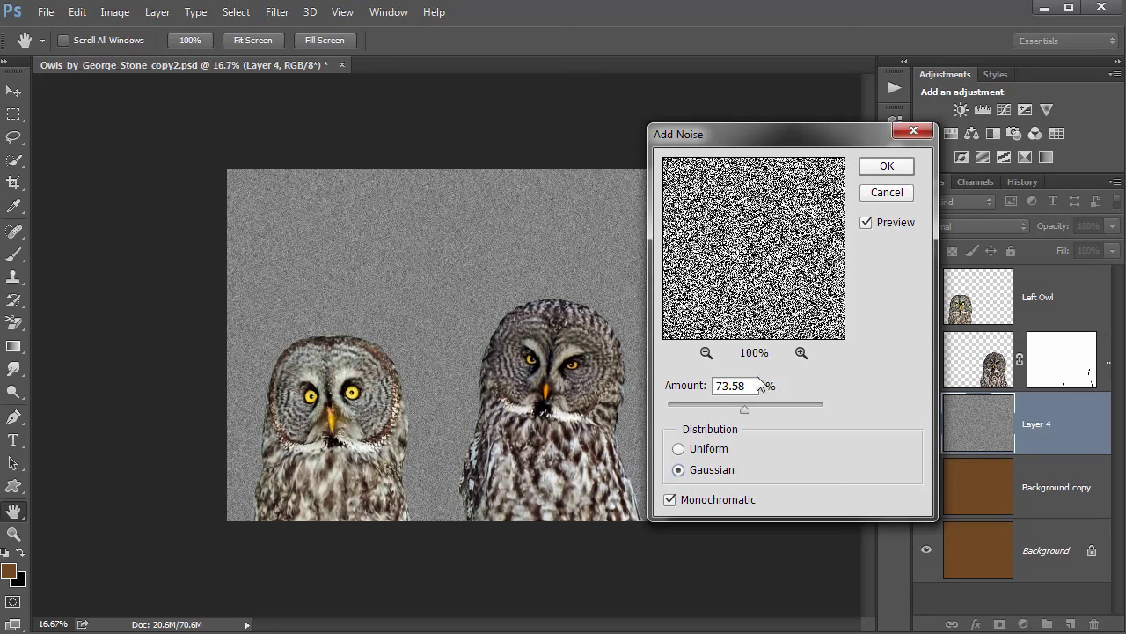
left_click_drag(778, 411, 727, 412)
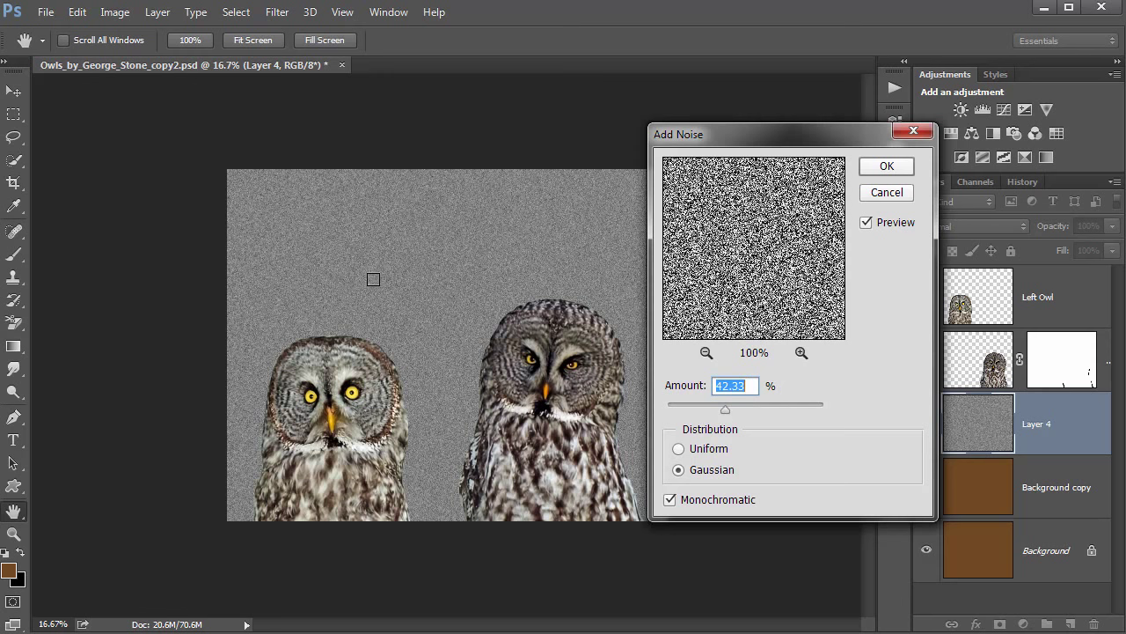
Compare Uniform and coloured noise, then apply monochromatic Gaussian noise at 73.58%
left_click(680, 448)
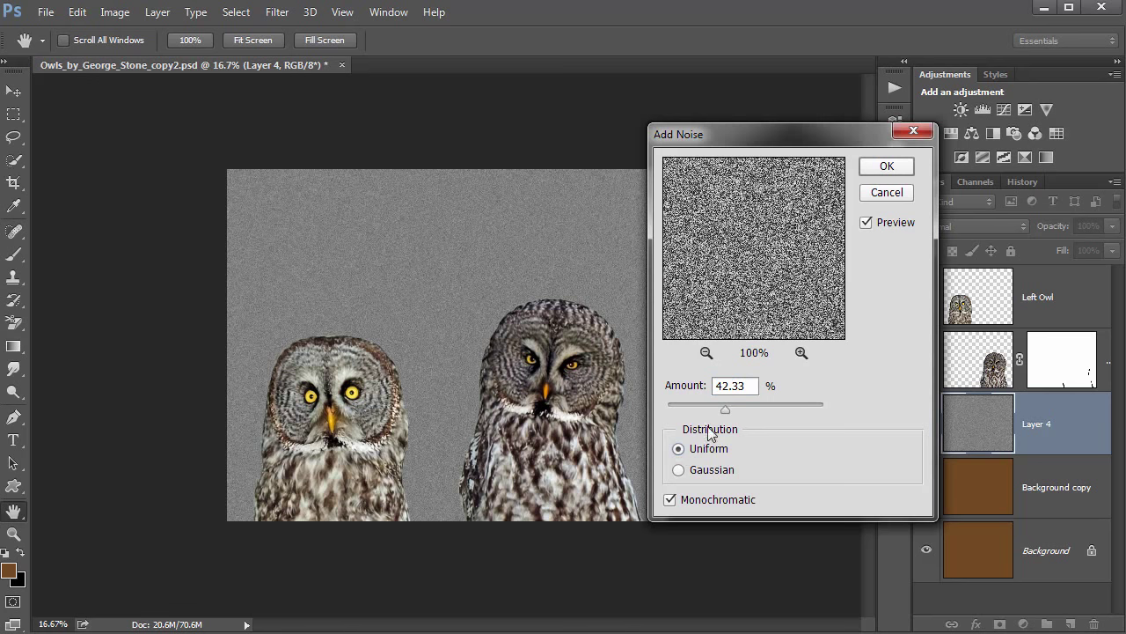
left_click(670, 500)
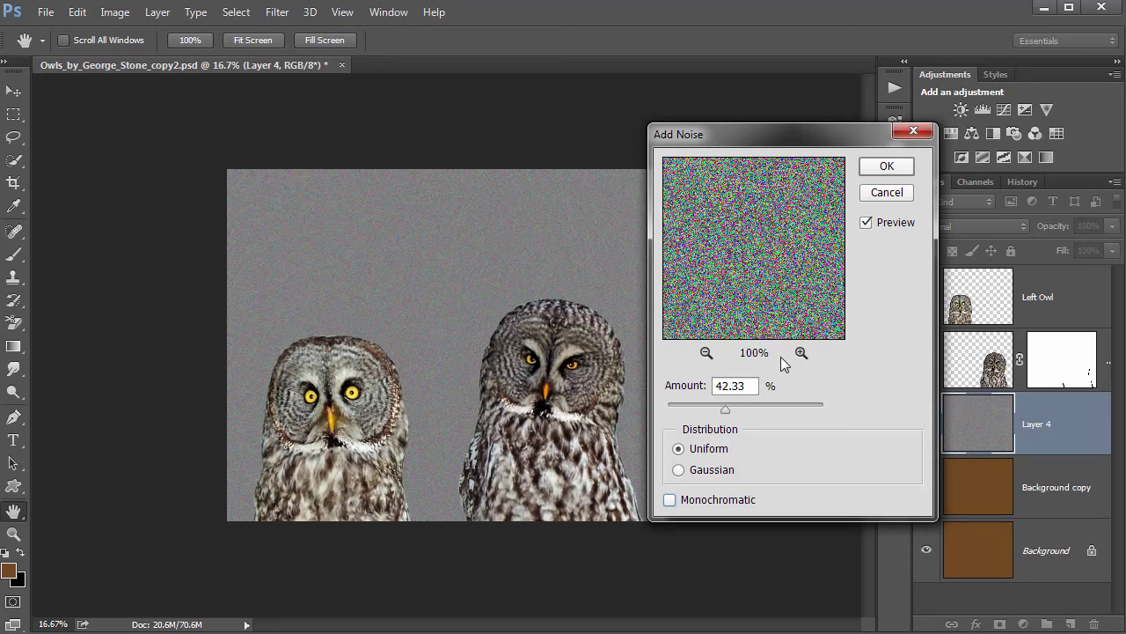
left_click(671, 500)
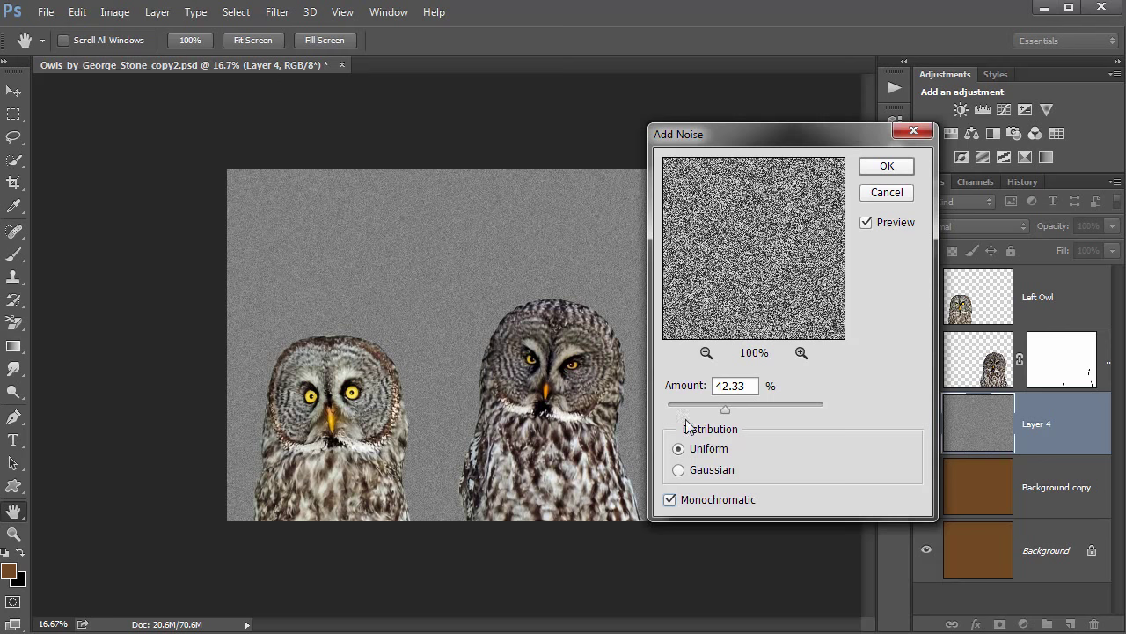
left_click(679, 470)
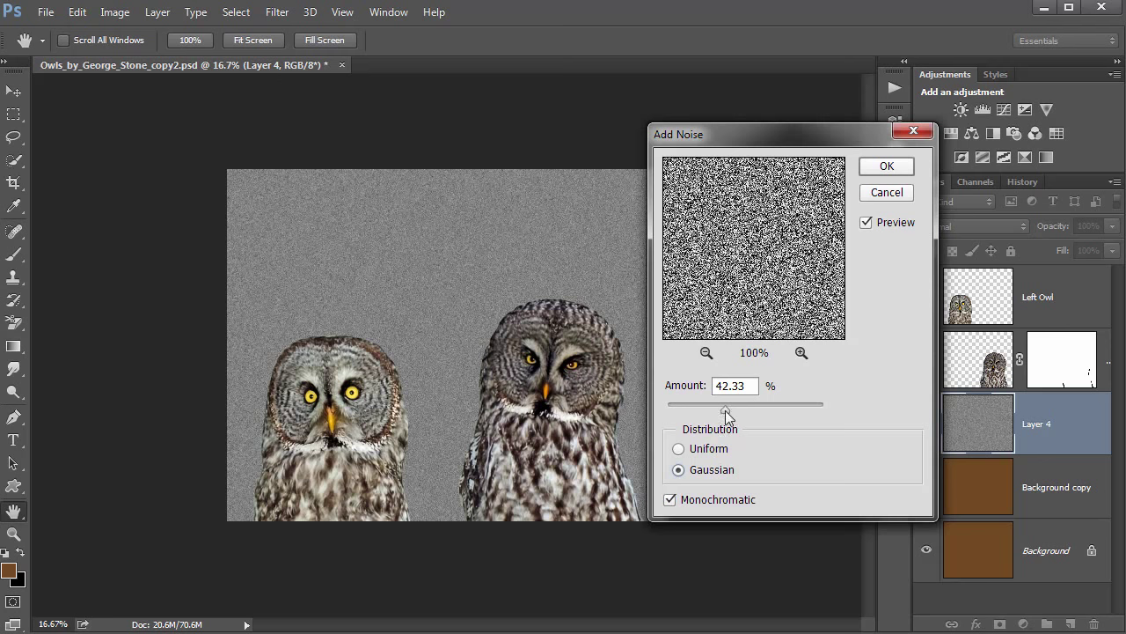
left_click_drag(749, 406, 746, 412)
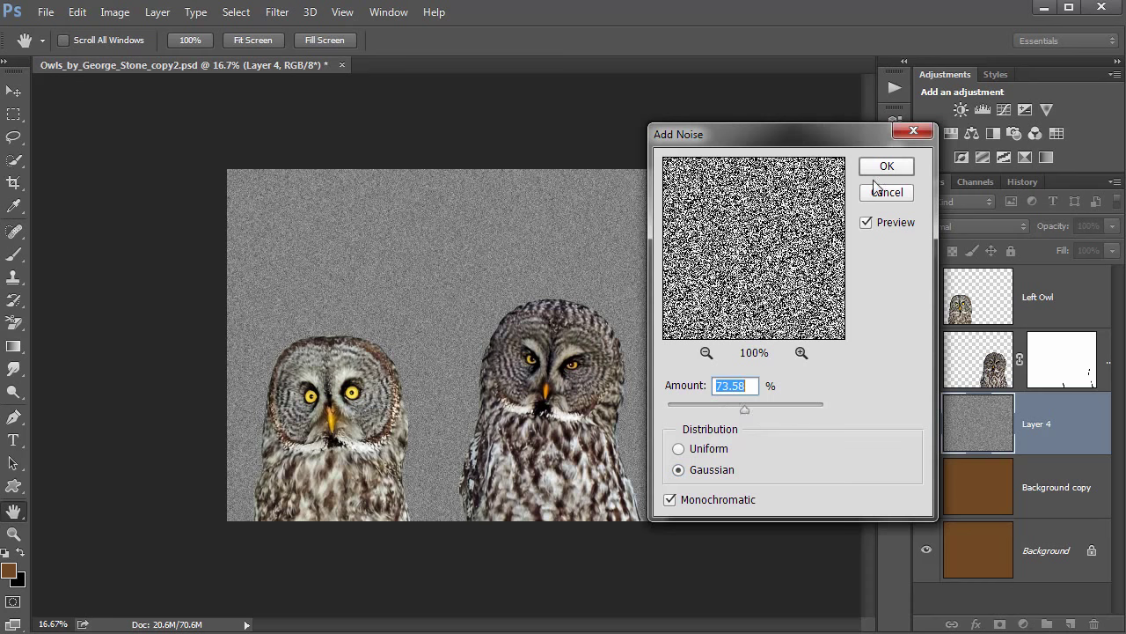
key("Return")
key("c")
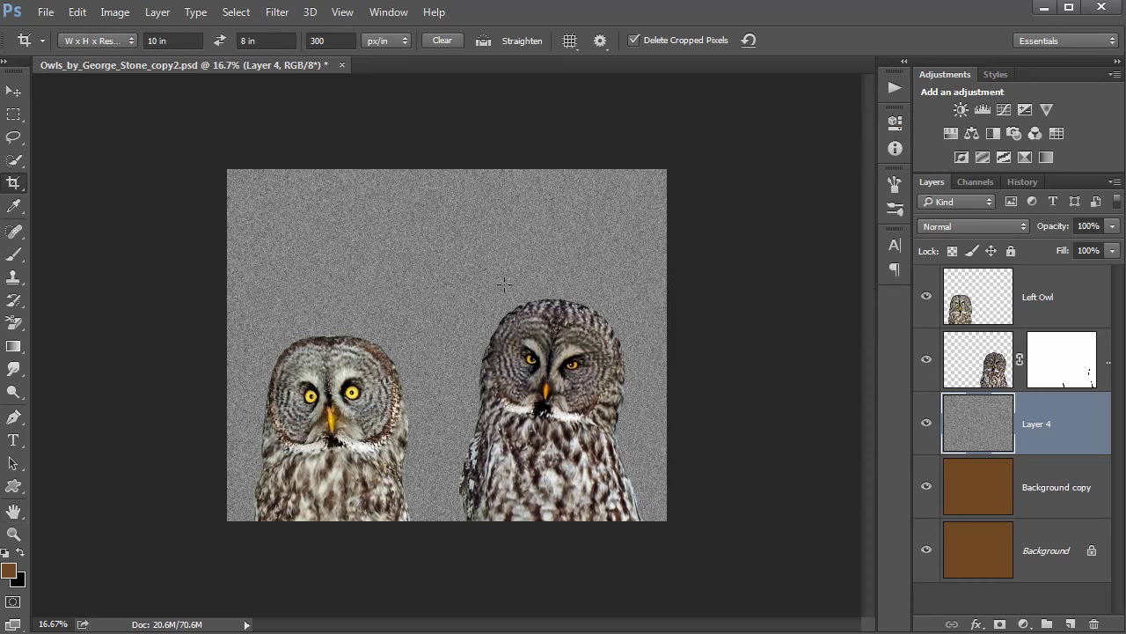
left_click(461, 266, "ctrl")
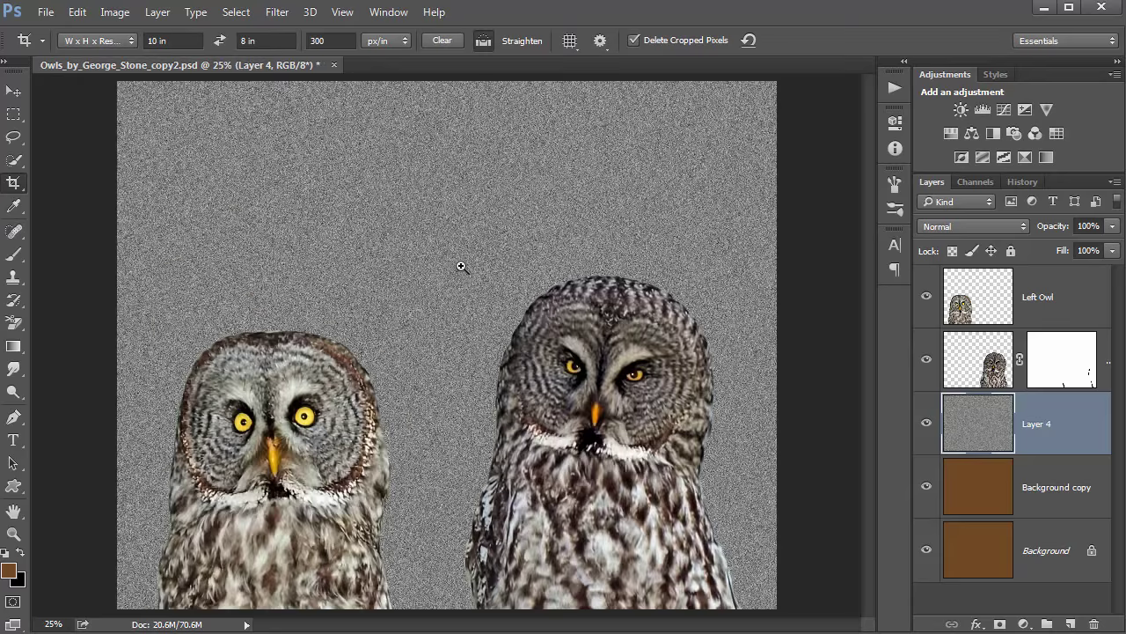
Zoom further into the noisy backdrop and bring up the Filter > Blur submenu
left_click(461, 266, "ctrl")
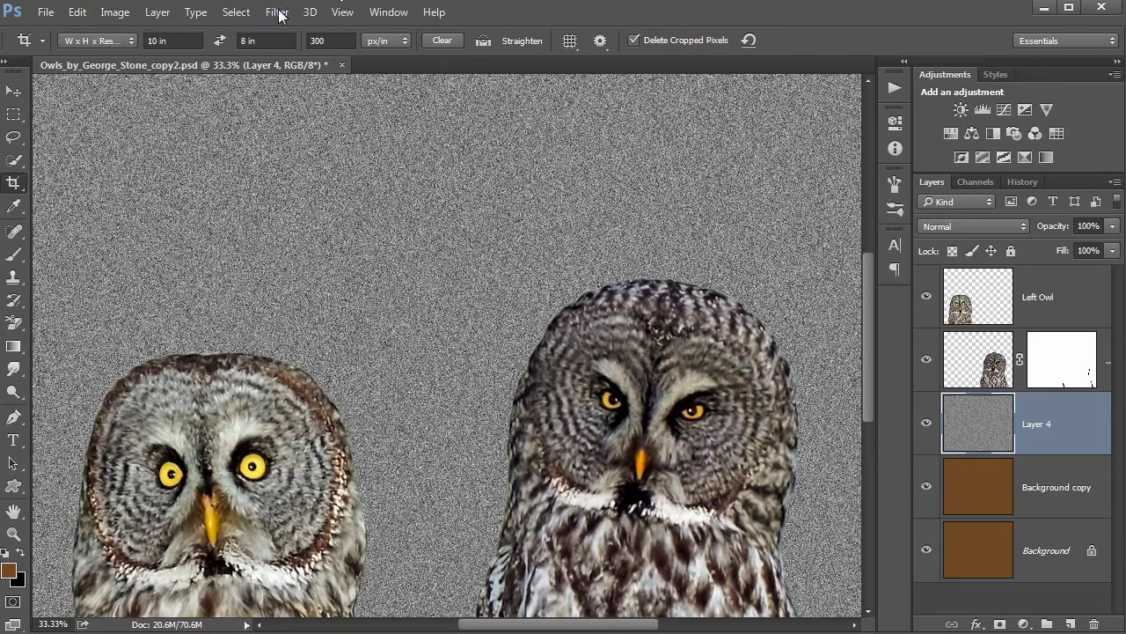
left_click(278, 13)
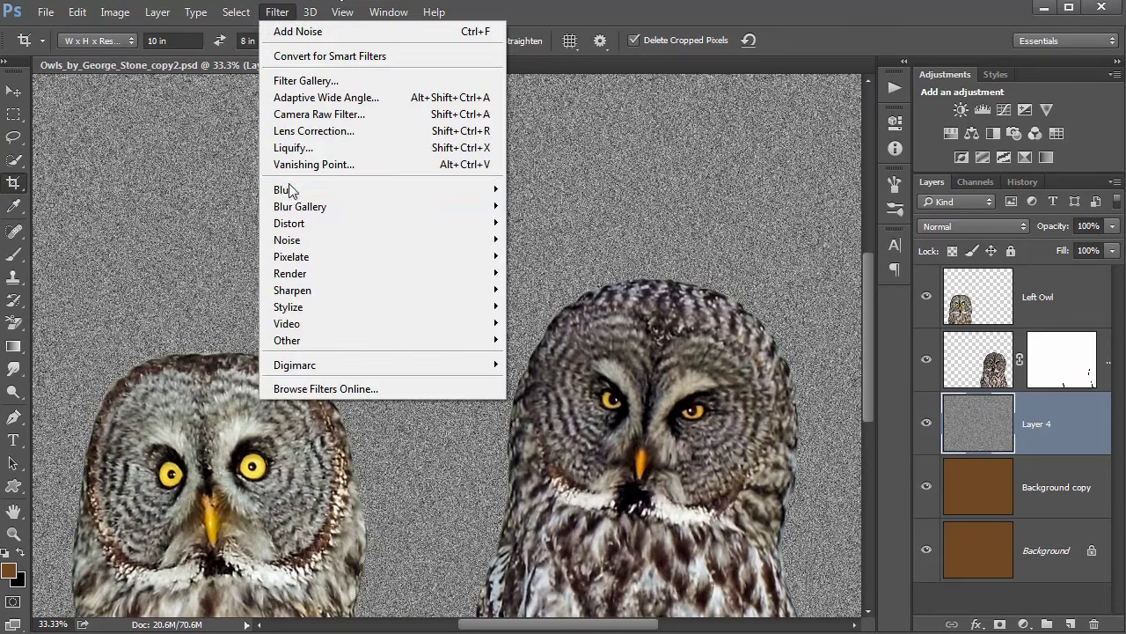
mouse_move(290, 189)
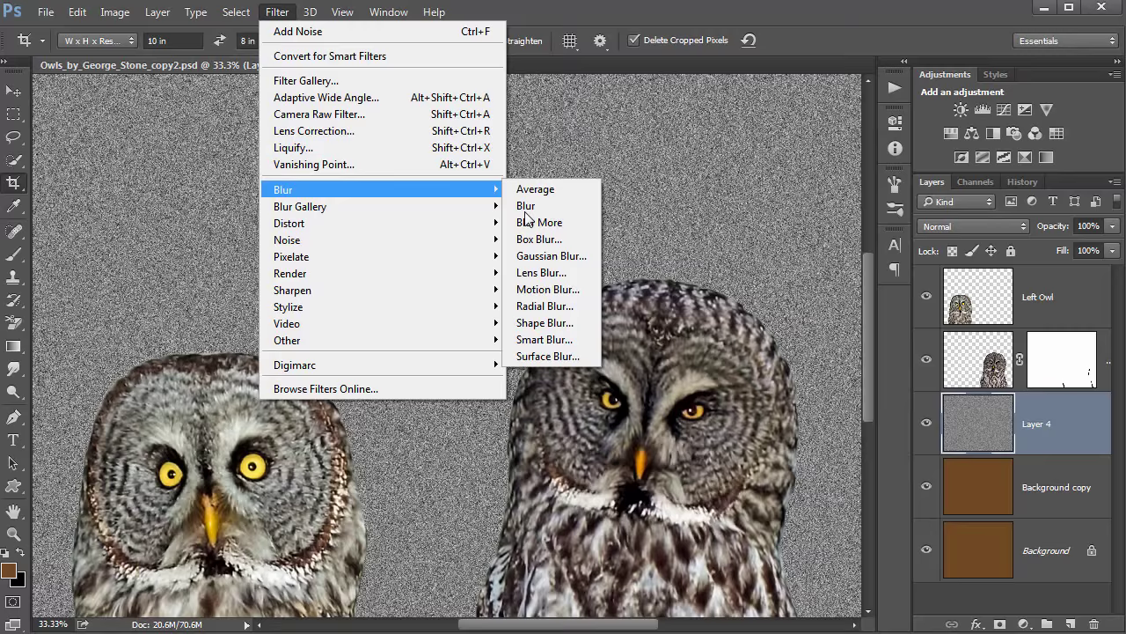
left_click(569, 289)
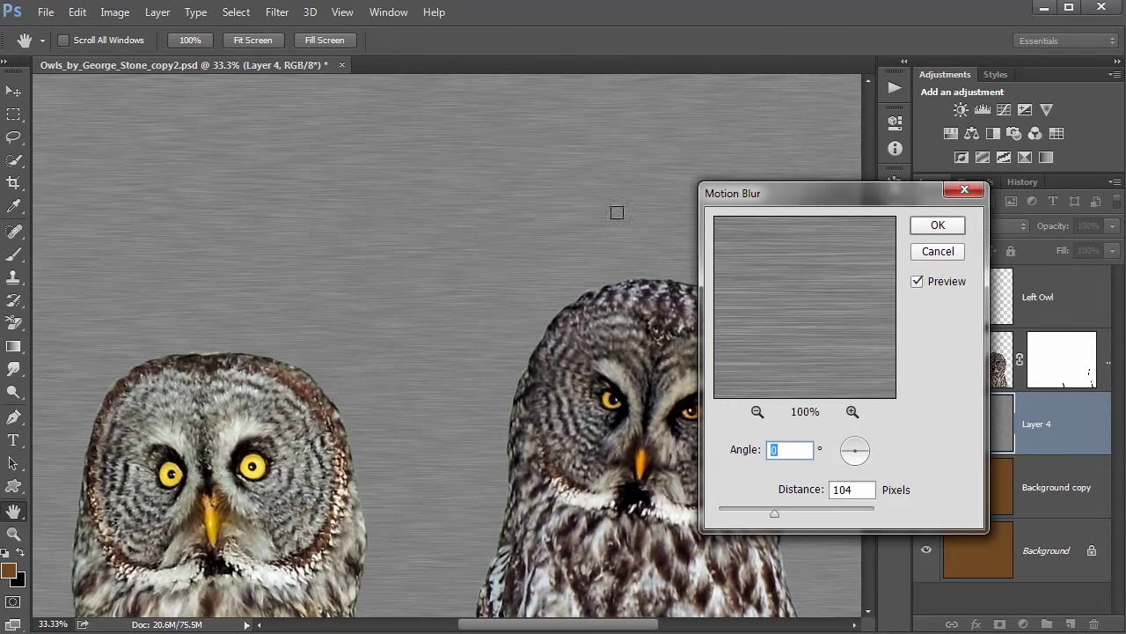
left_click_drag(818, 192, 778, 136)
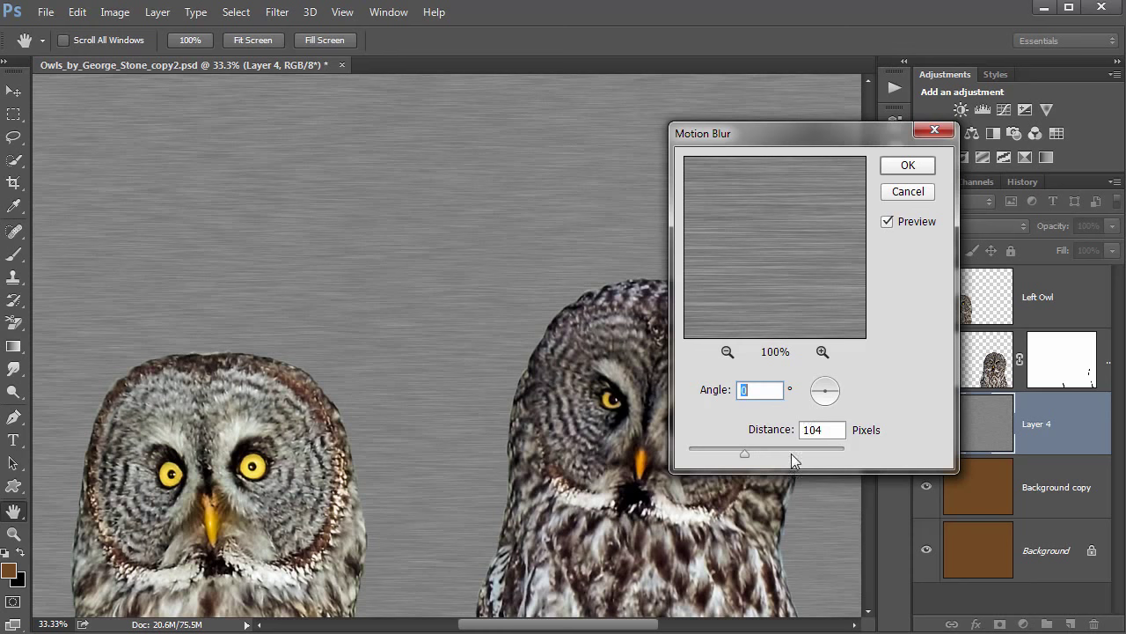
left_click_drag(766, 450, 731, 451)
left_click(748, 452)
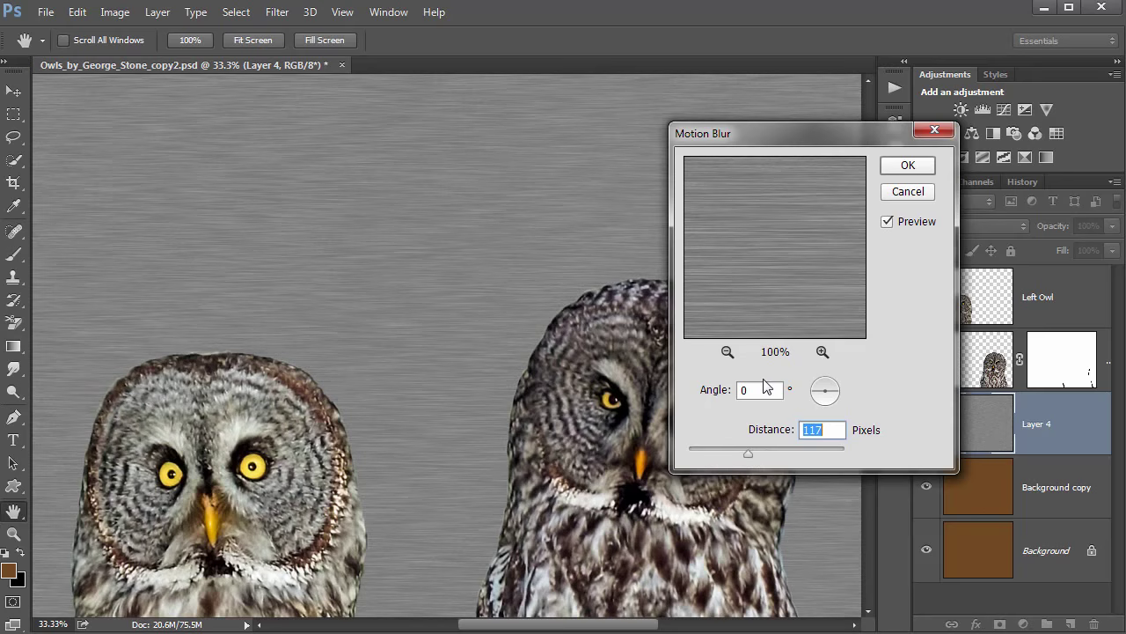
left_click(909, 165)
key("c")
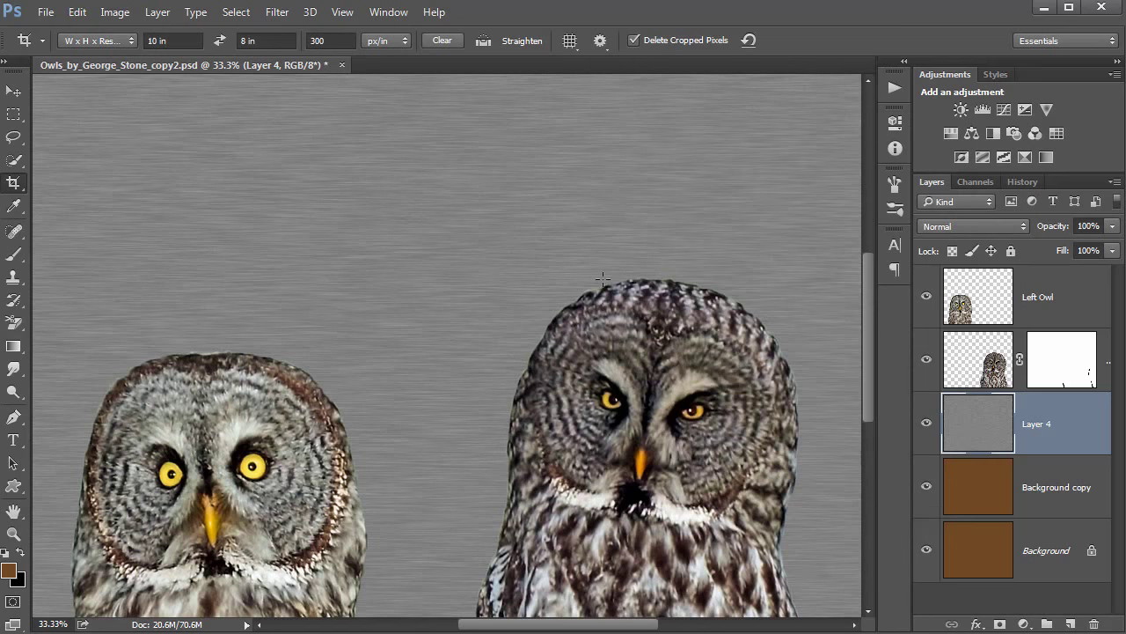
scroll(602, 279, "down", 1)
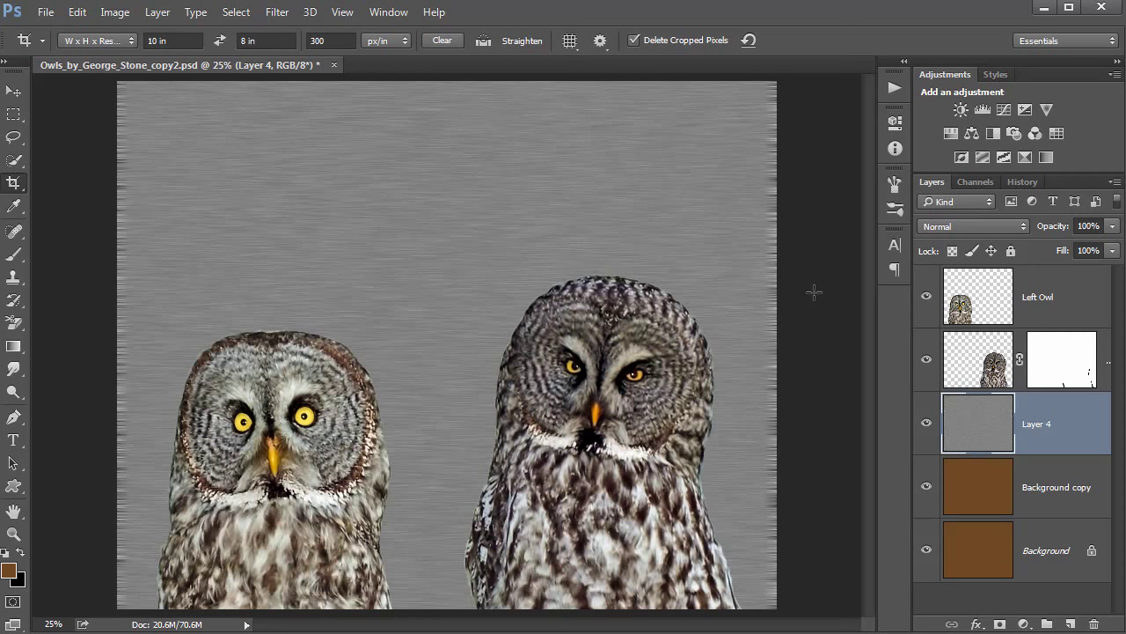
Free-transform Layer 4, stretching the texture outward on the right, left, bottom and top
key("ctrl")
key("ctrl+t")
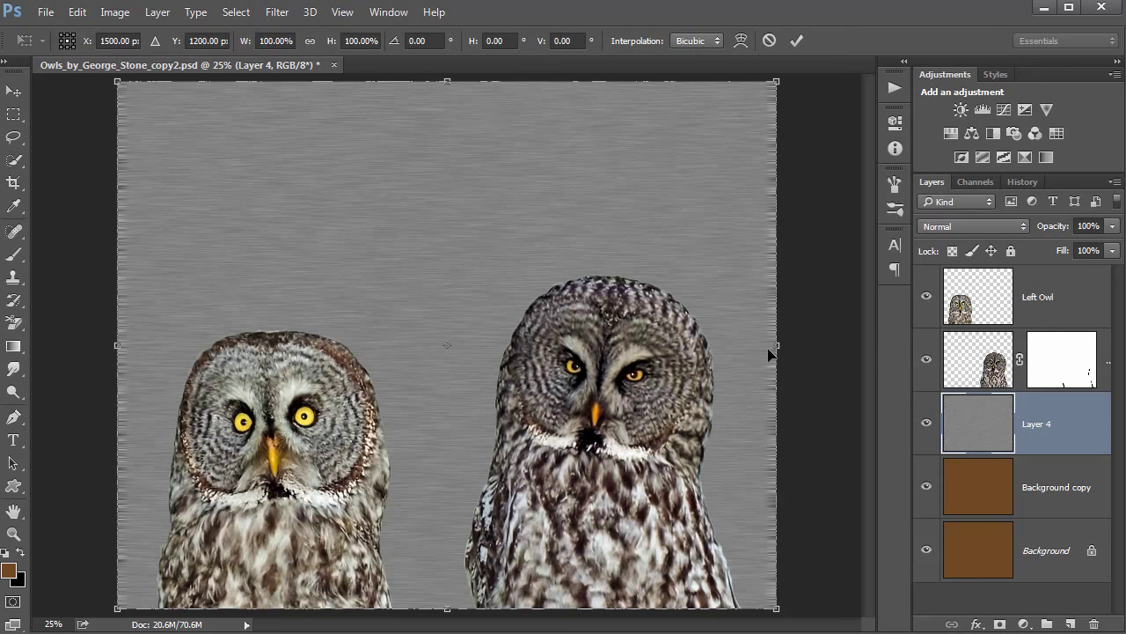
left_click_drag(777, 345, 807, 345)
left_click_drag(115, 345, 82, 345)
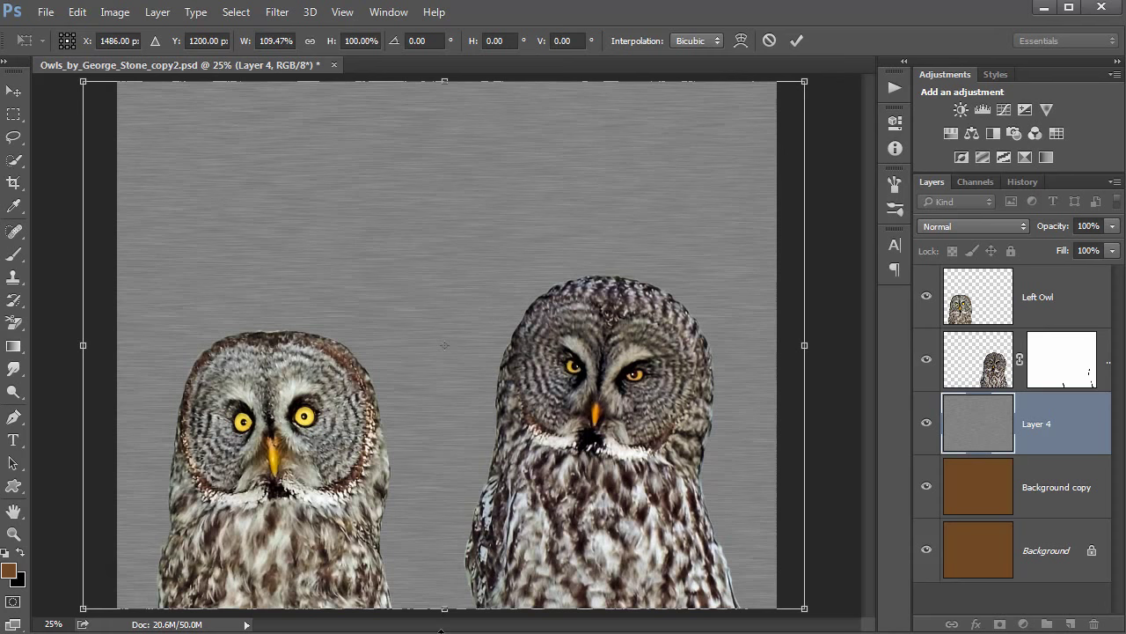
left_click_drag(441, 628, 442, 633)
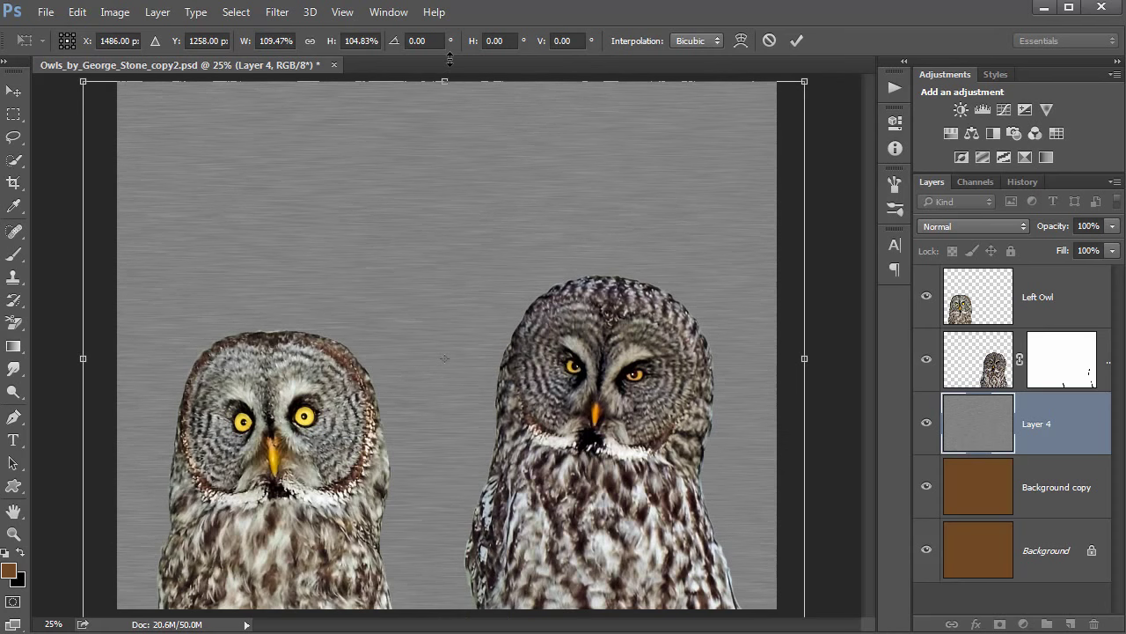
left_click_drag(450, 59, 449, 37)
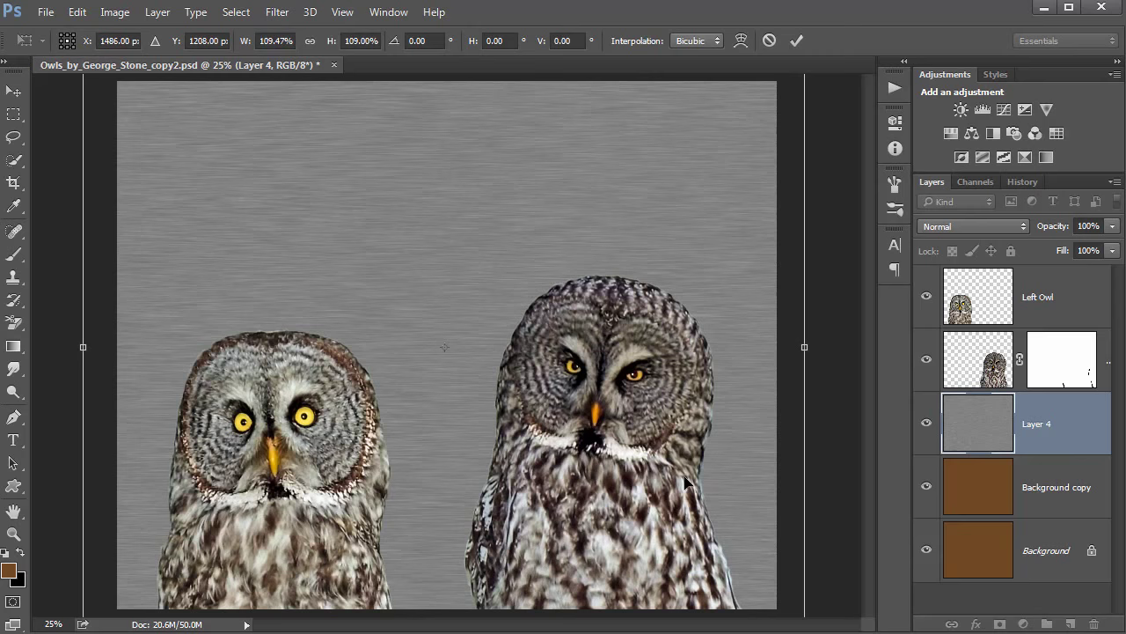
Stretch the texture further past every canvas edge, to about 127% by 141%, and commit
key("ctrl+minus")
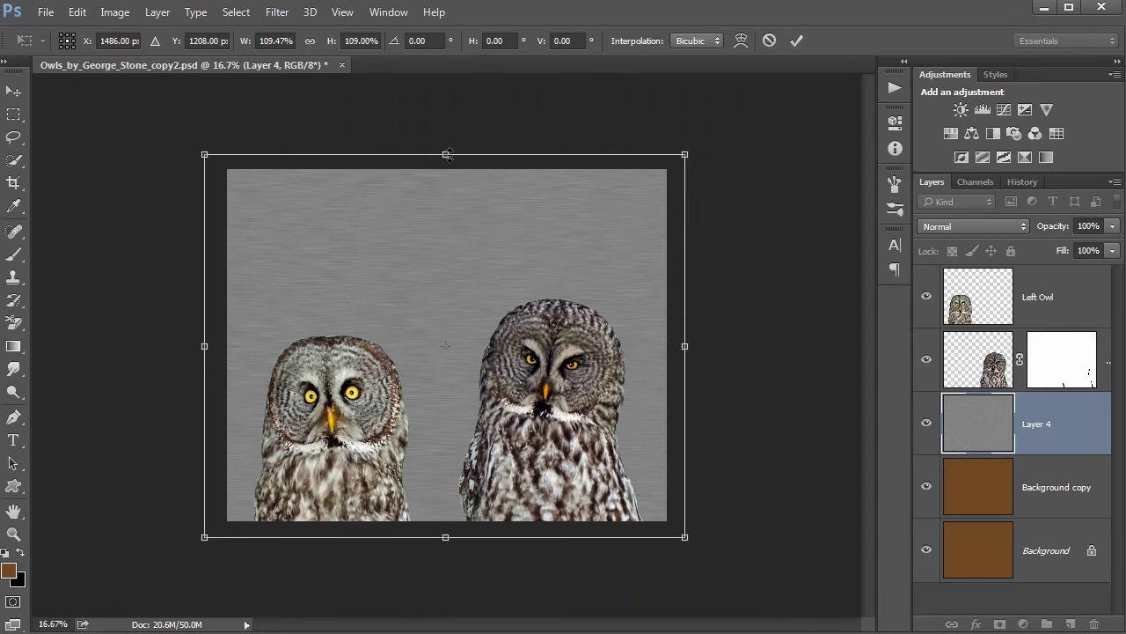
left_click_drag(449, 138, 447, 96)
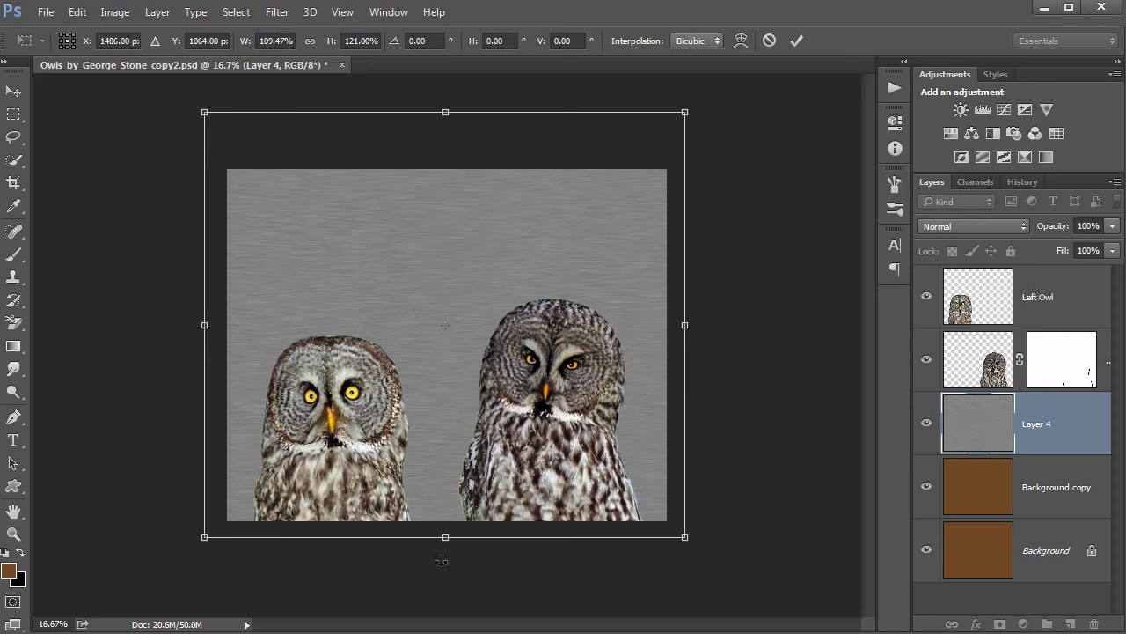
left_click_drag(445, 539, 446, 607)
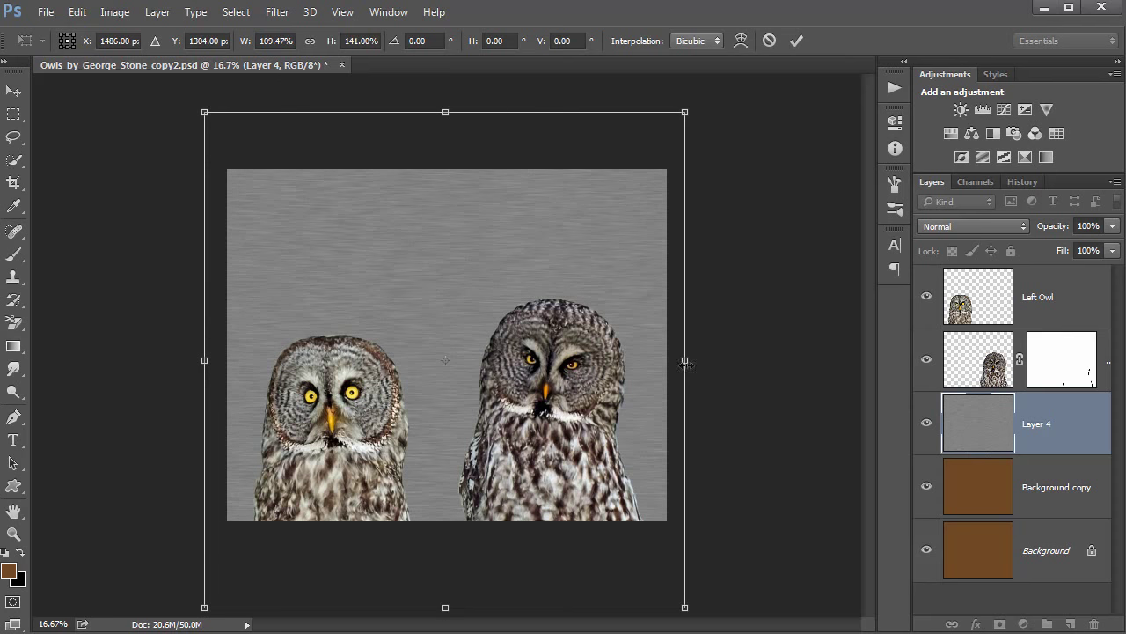
left_click_drag(686, 361, 733, 364)
left_click_drag(204, 360, 172, 361)
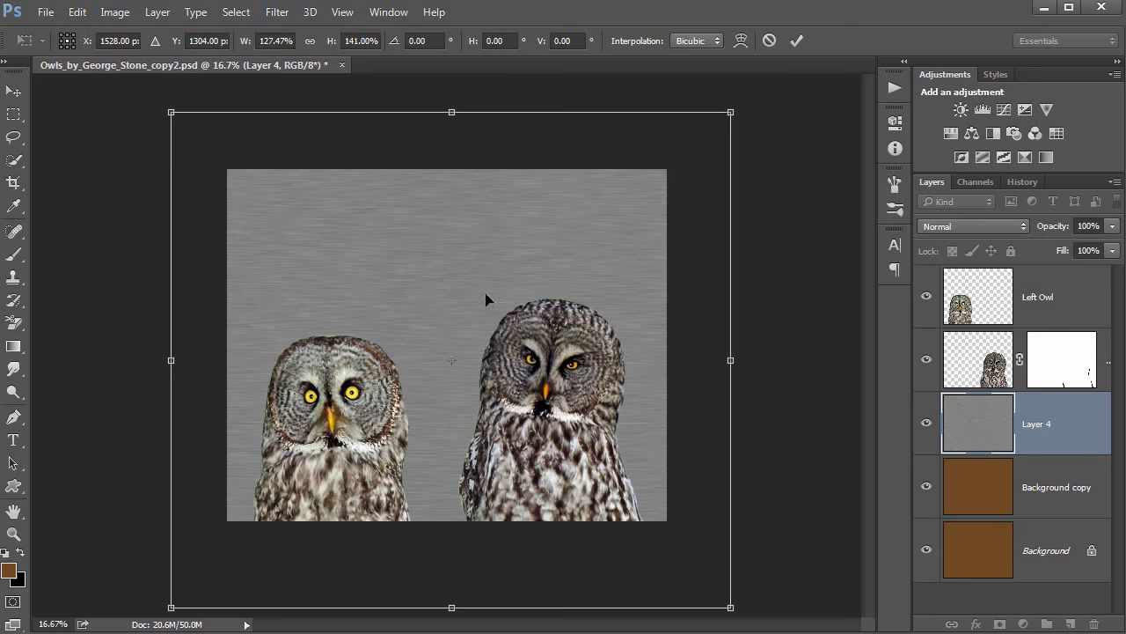
key("Return")
key("c")
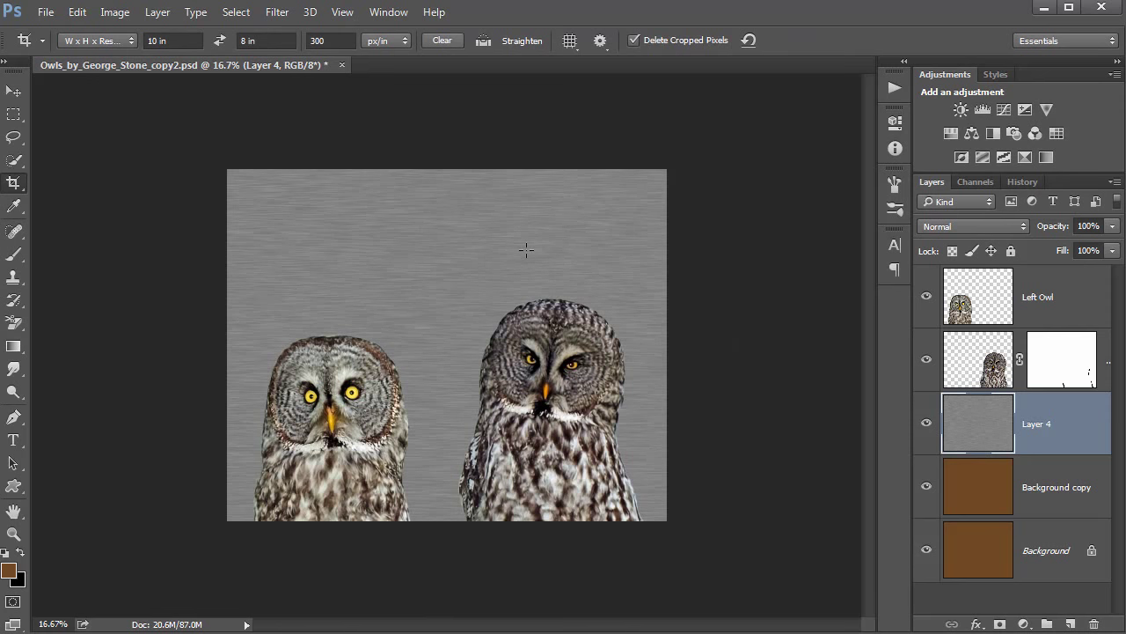
Compare Overlay, Soft Light, Lighter Color and Hard Light blending on Layer 4, settling on Overlay
key("ctrl+plus")
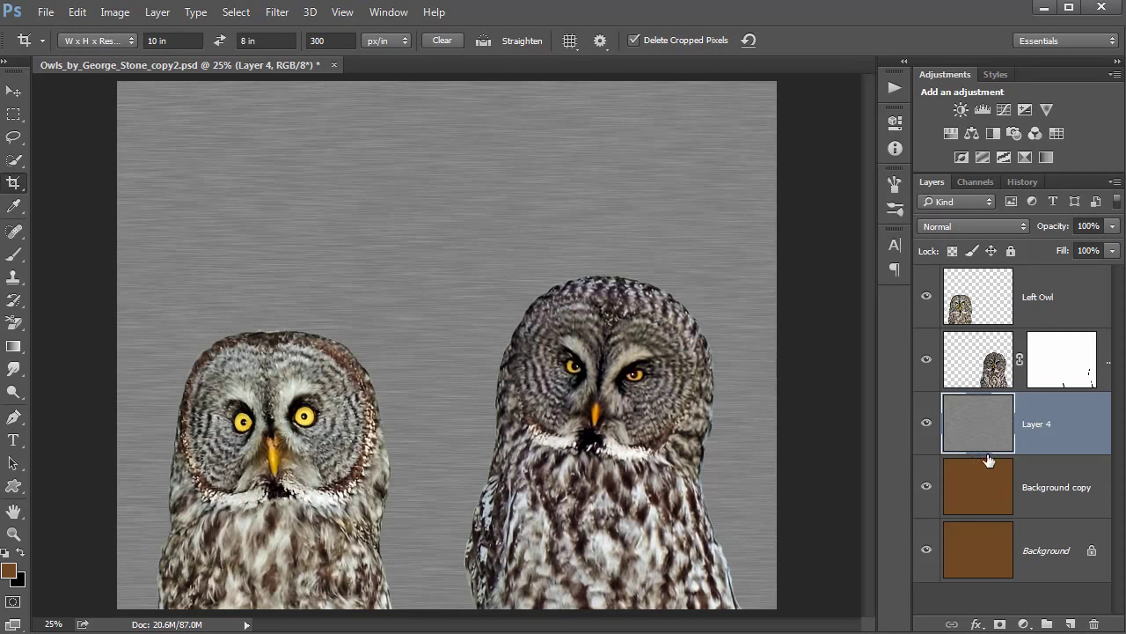
left_click(968, 226)
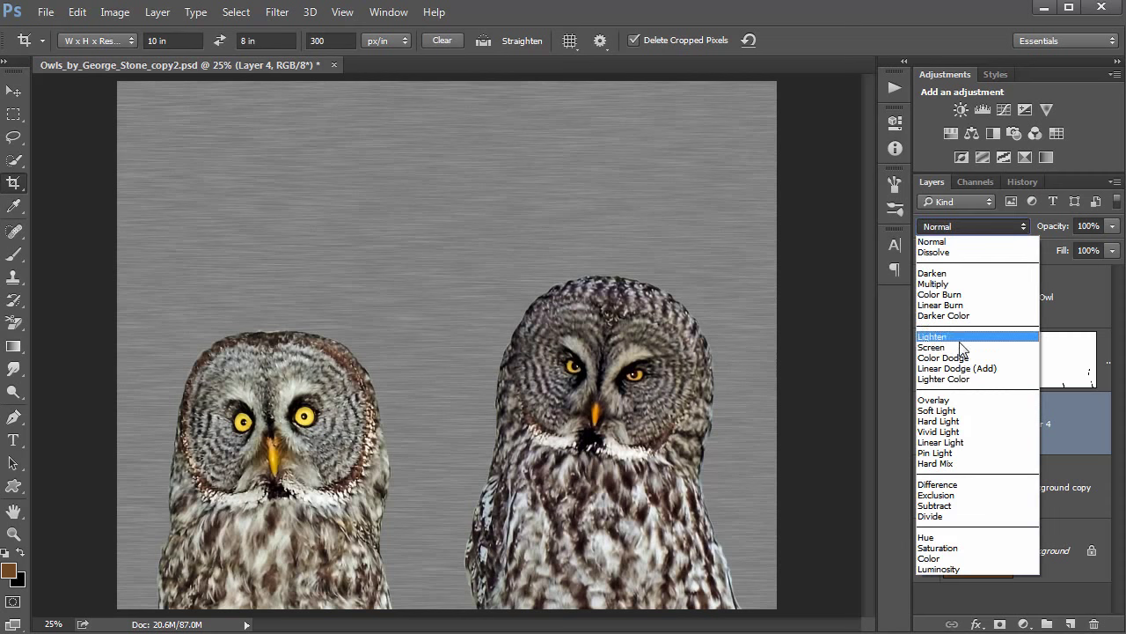
left_click(957, 400)
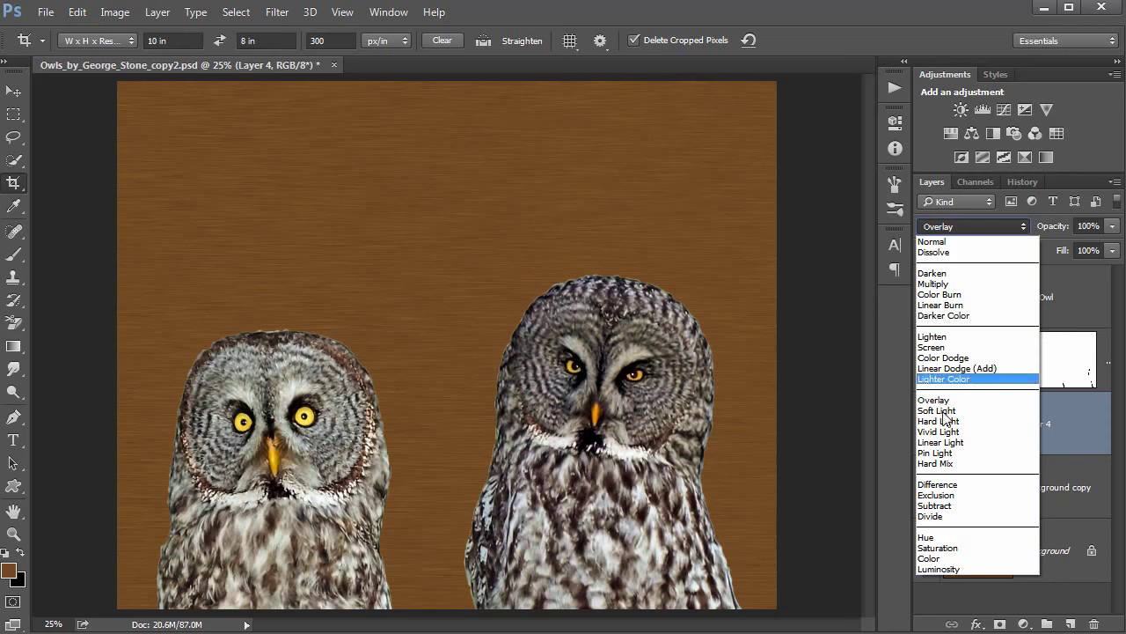
left_click(937, 410)
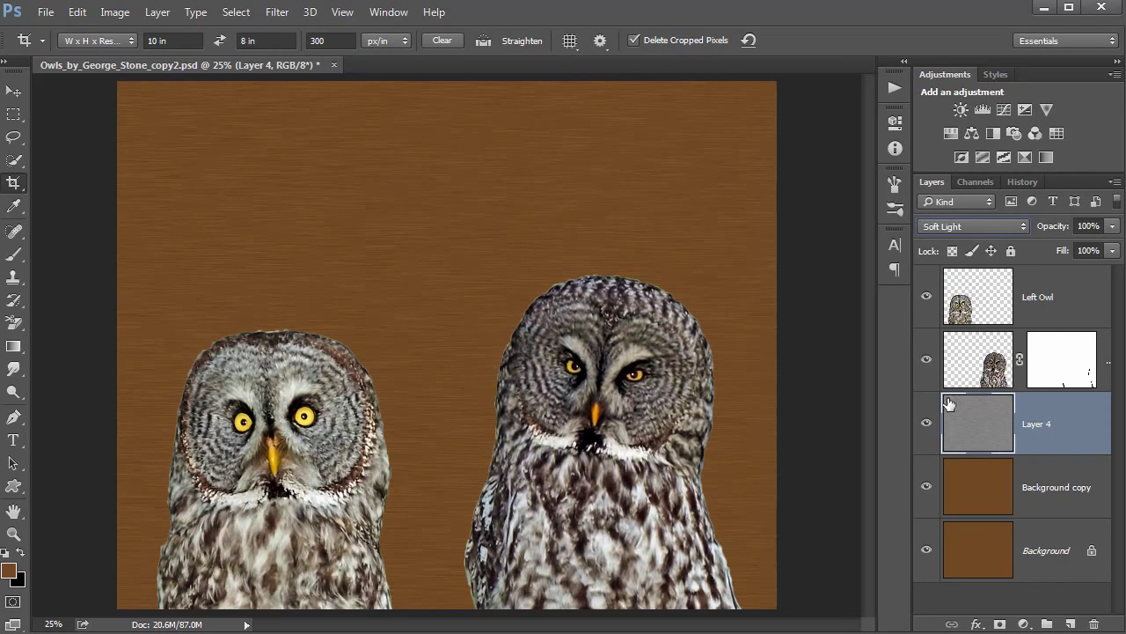
left_click(973, 226)
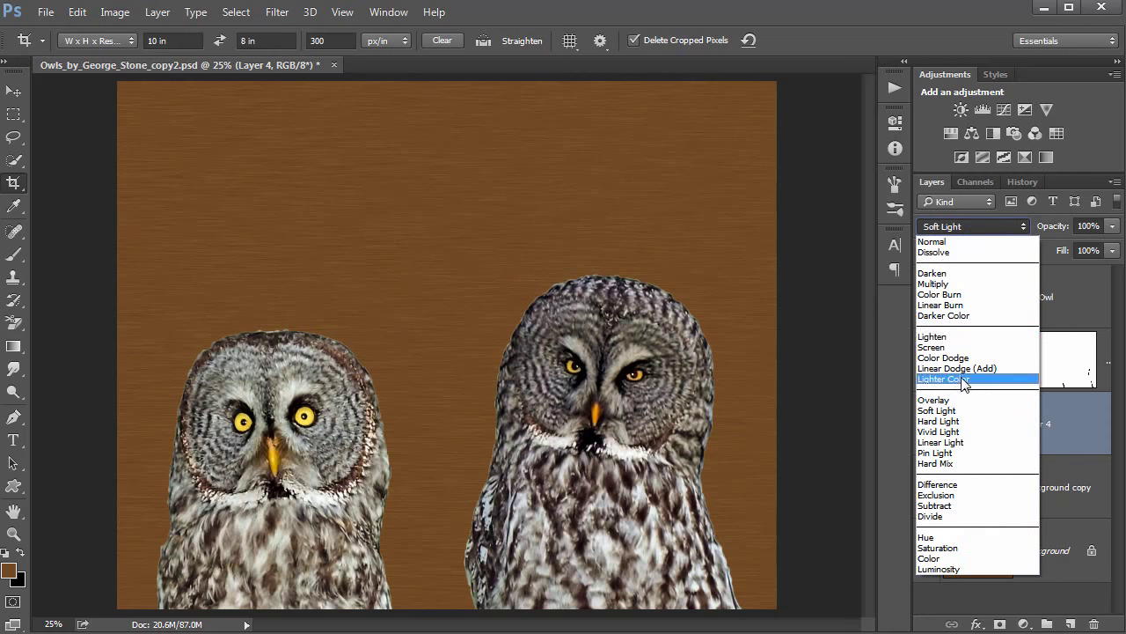
left_click(966, 381)
left_click(961, 226)
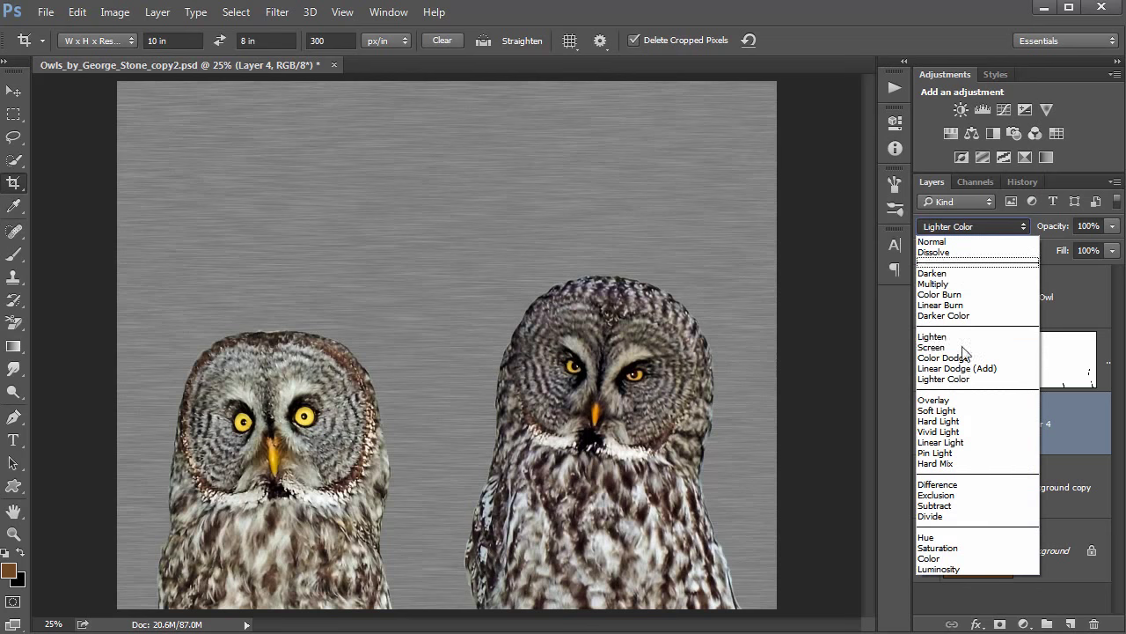
left_click(965, 422)
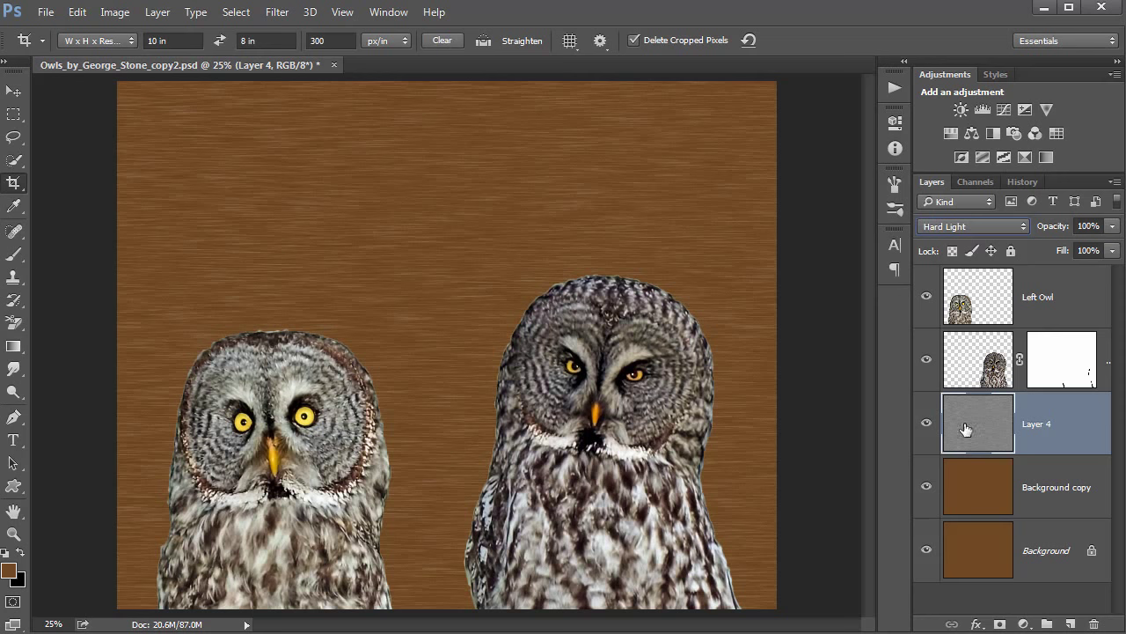
left_click(963, 225)
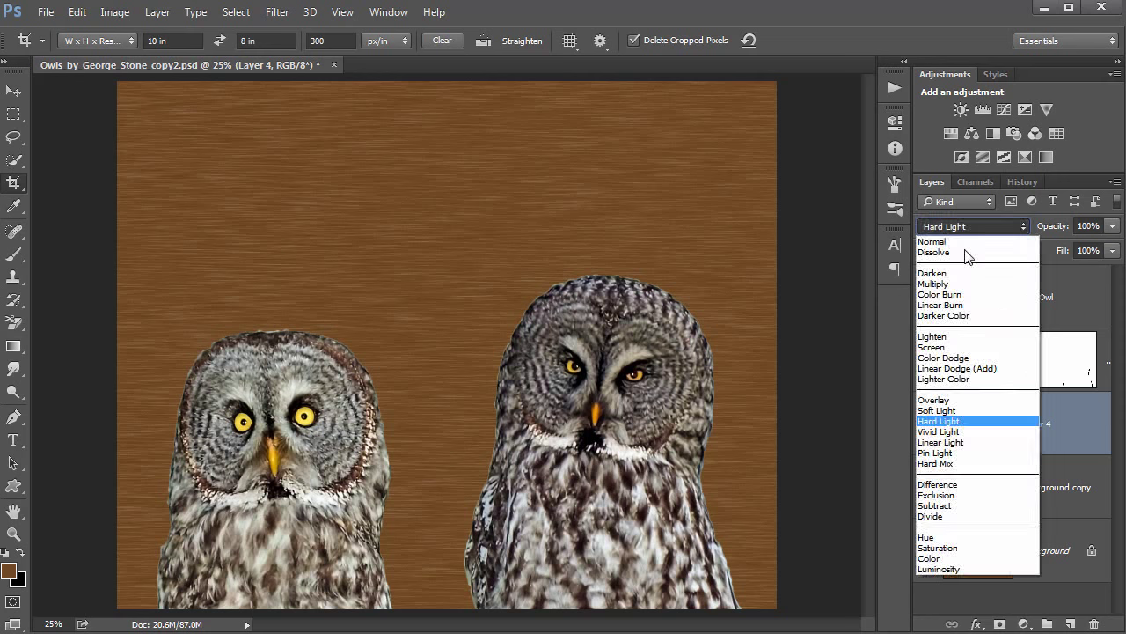
left_click(962, 401)
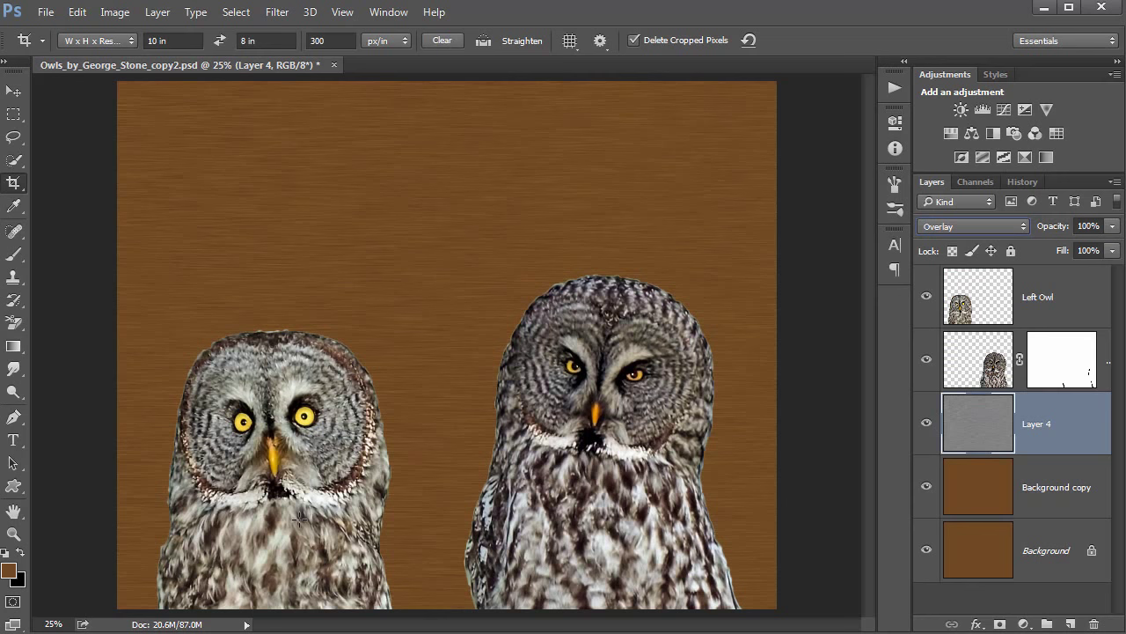
Fill the Background copy layer with darker brown 553813, then select the Left Owl layer
left_click(10, 572)
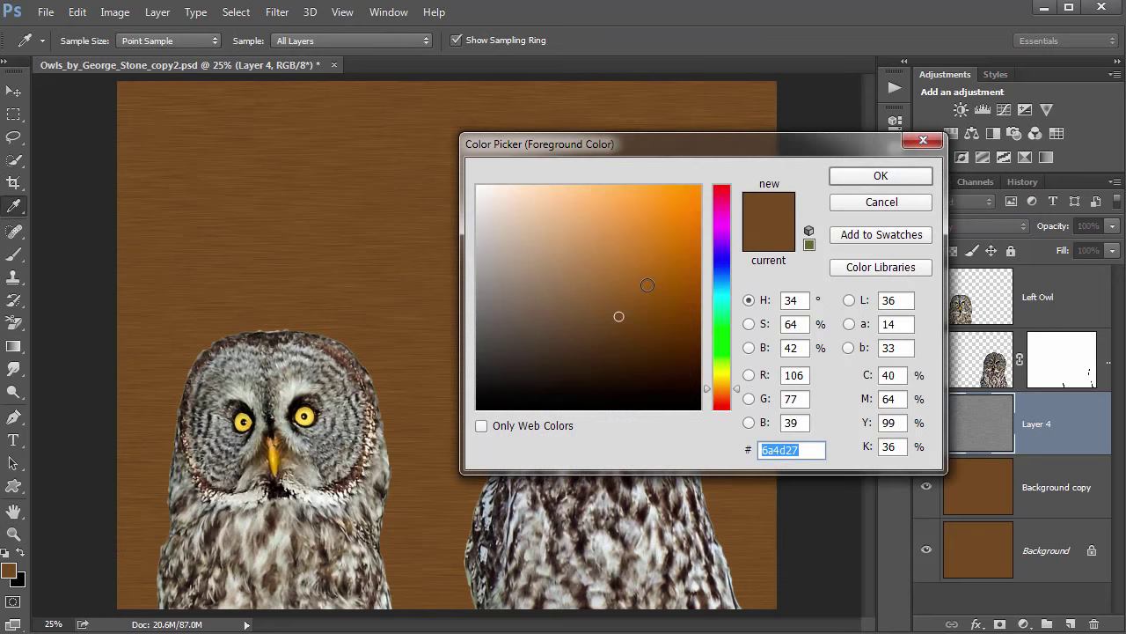
left_click(651, 335)
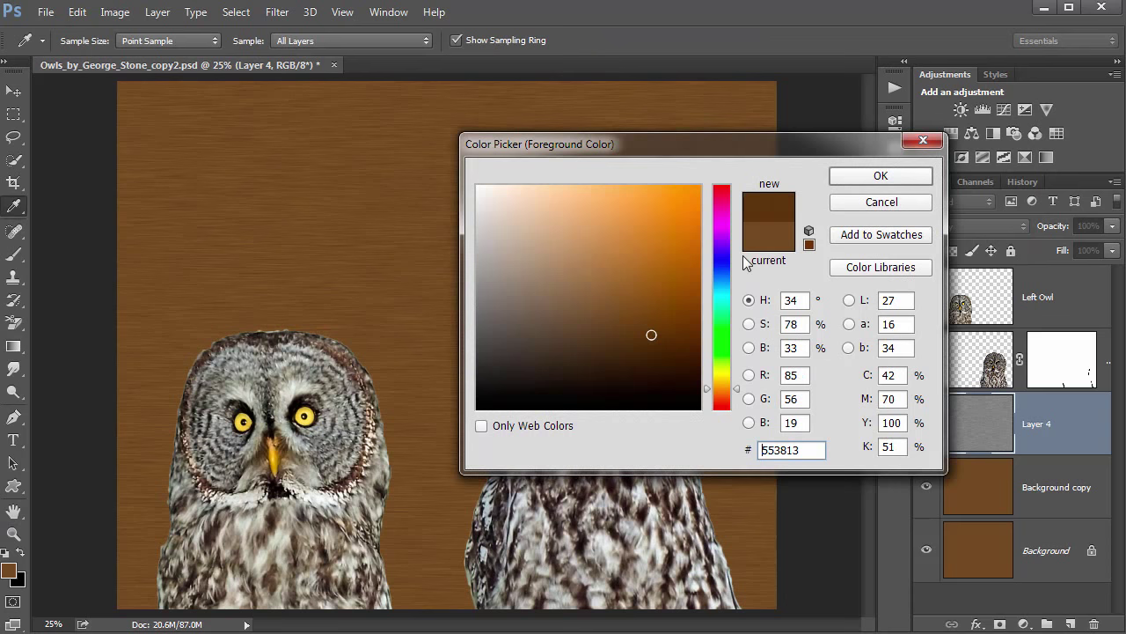
left_click(887, 180)
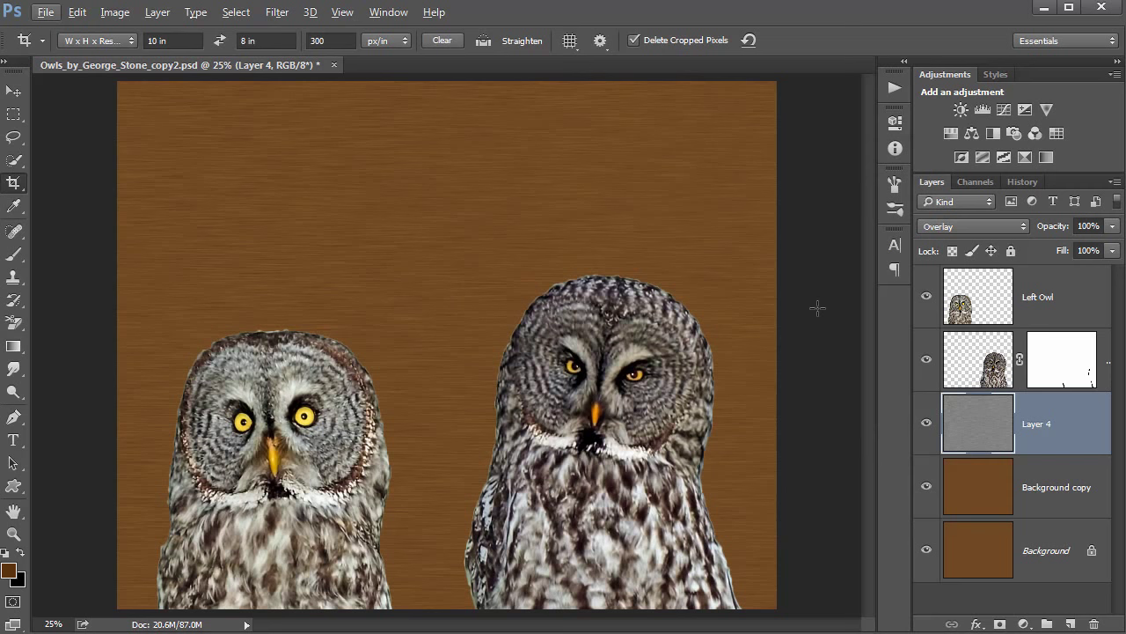
left_click(979, 492)
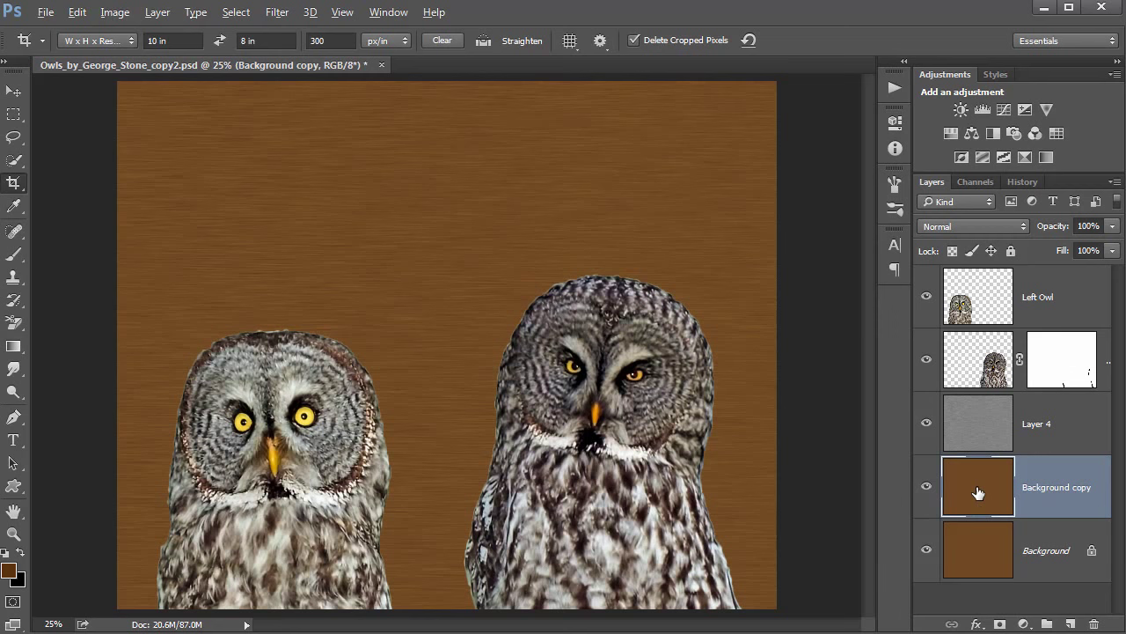
key("ctrl+shift+l")
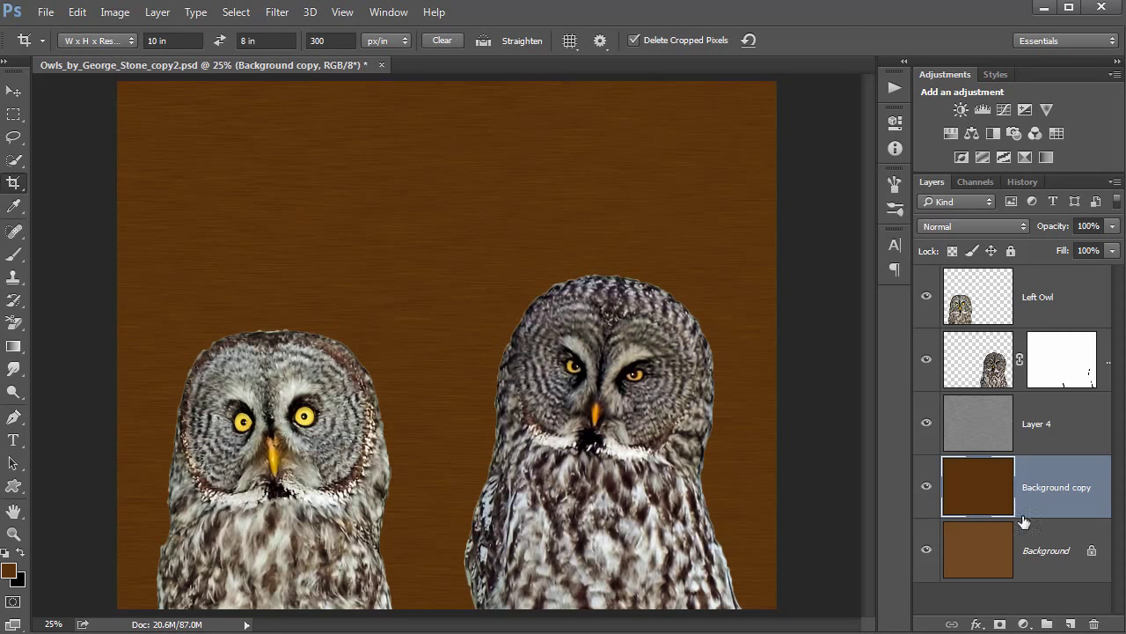
left_click(984, 424)
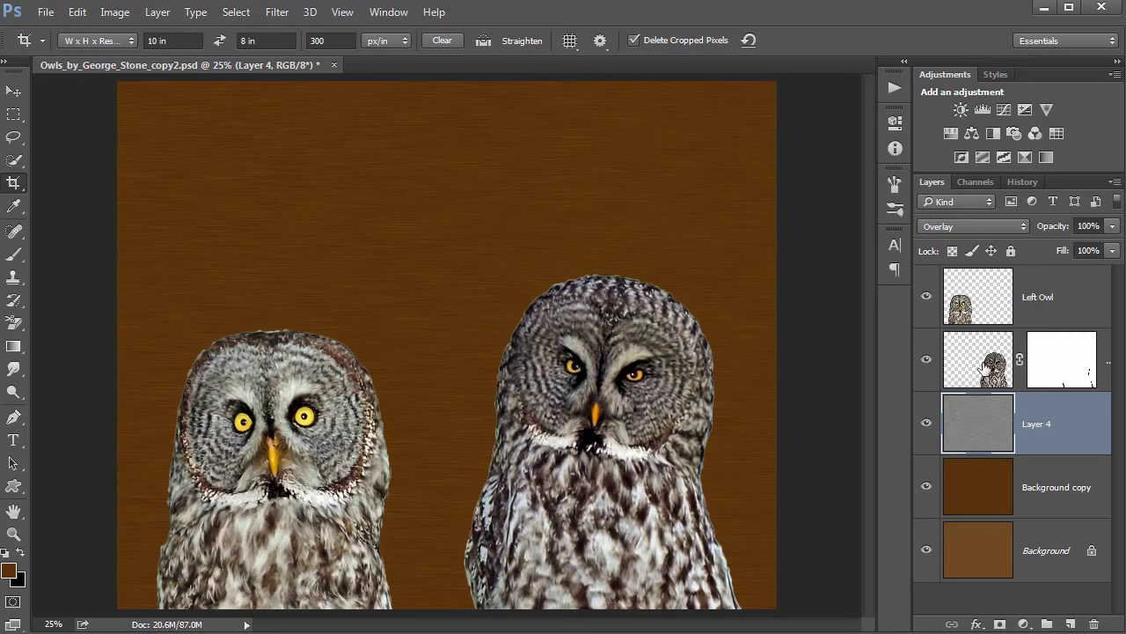
left_click(970, 304)
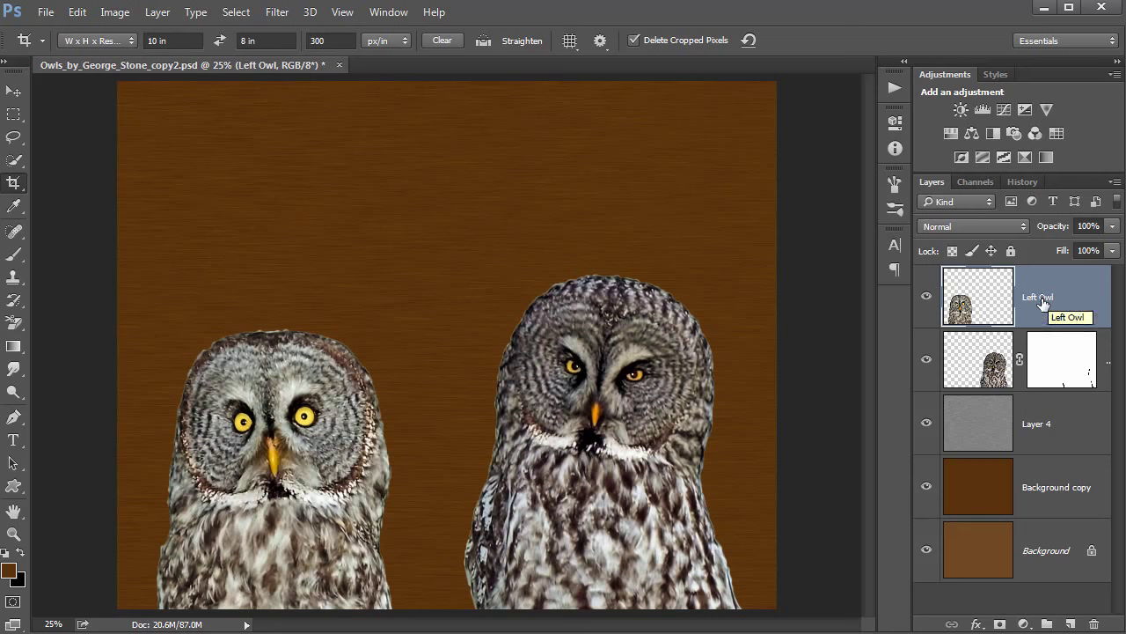
Add a Drop Shadow to Left Owl: angle 152, distance 94, opacity 46%, spread 46%, size 166 px
left_click(975, 624)
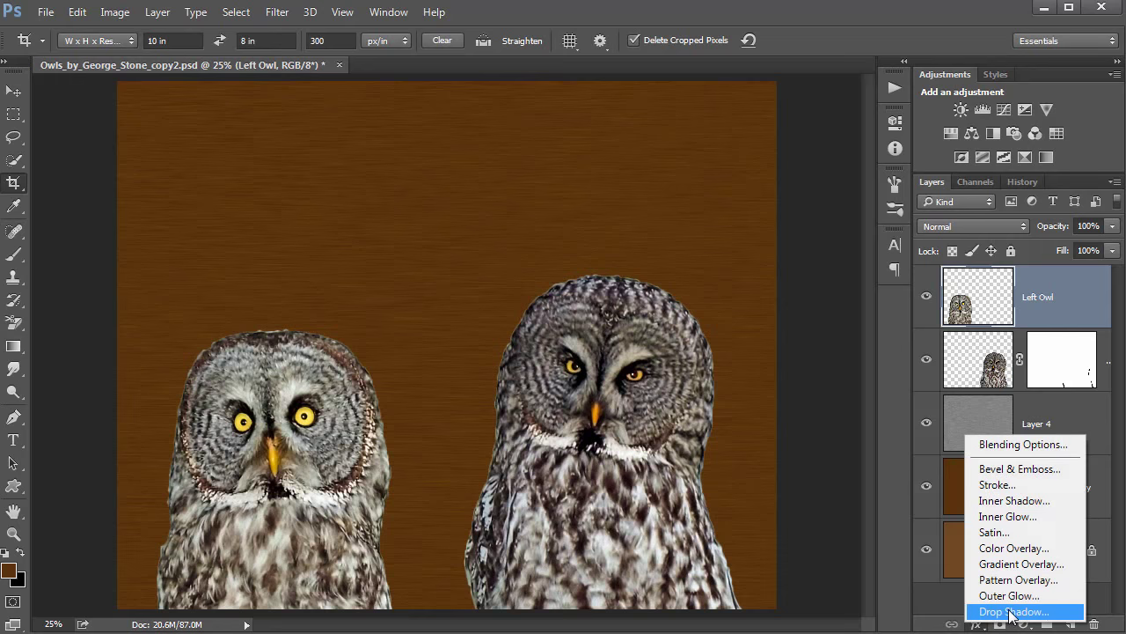
left_click(1010, 612)
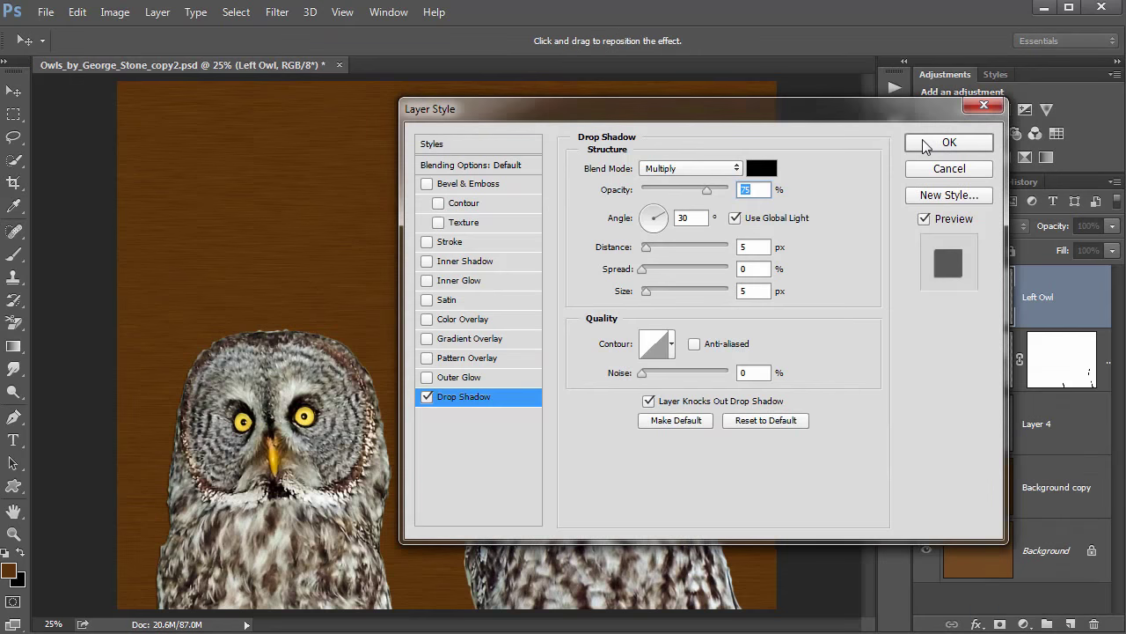
left_click_drag(774, 109, 1094, 132)
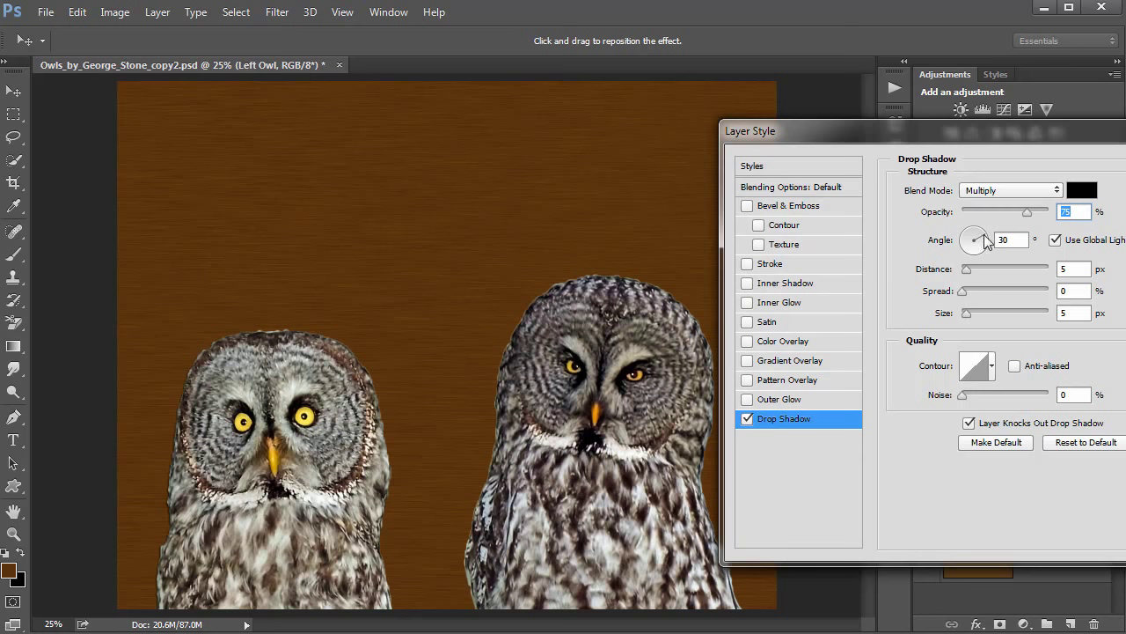
left_click_drag(325, 443, 327, 453)
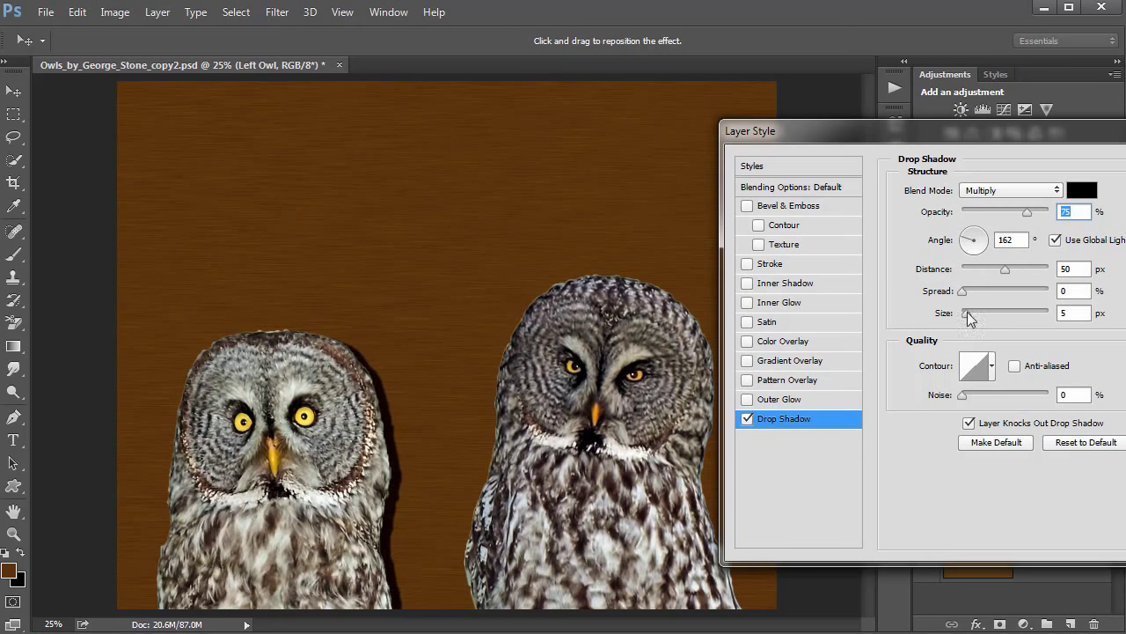
left_click_drag(968, 315, 1006, 276)
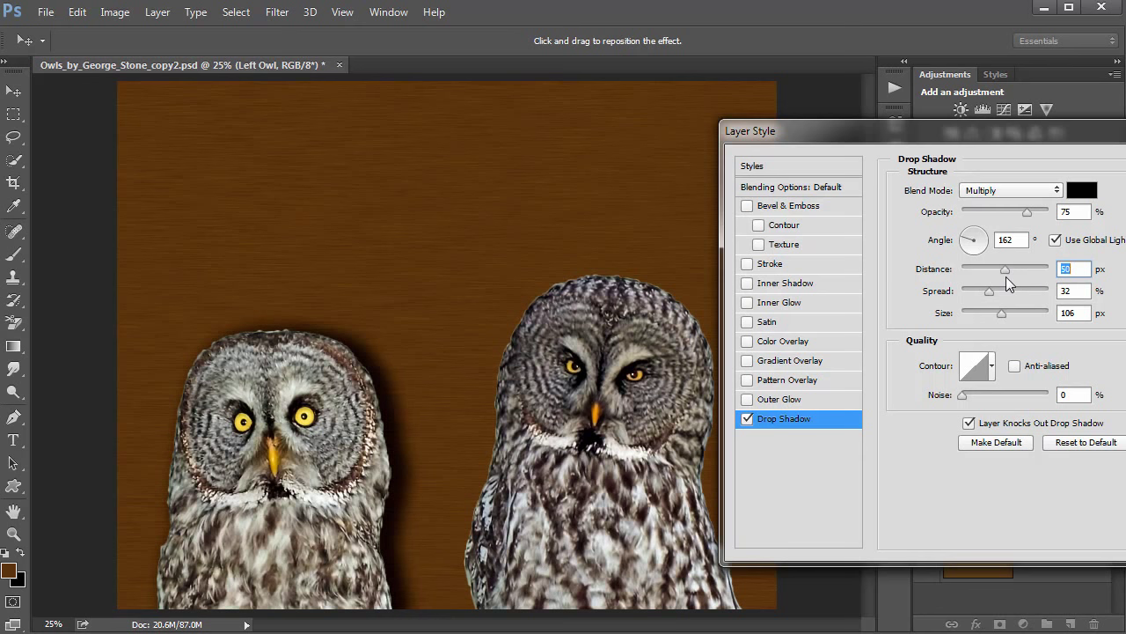
left_click_drag(1027, 214, 1005, 224)
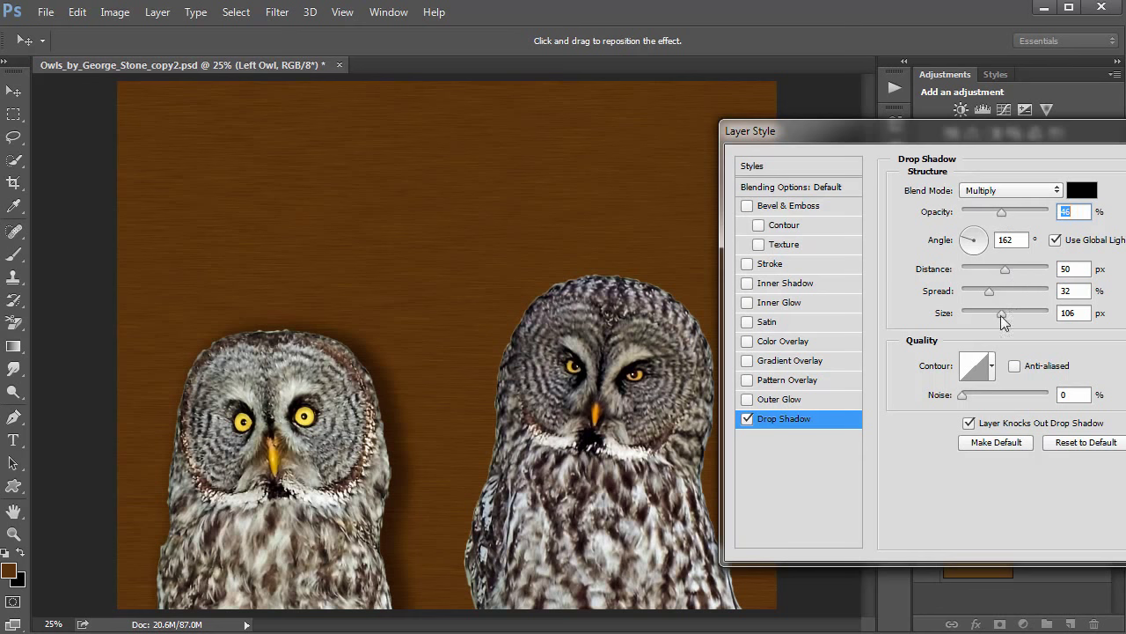
left_click_drag(1000, 315, 1021, 313)
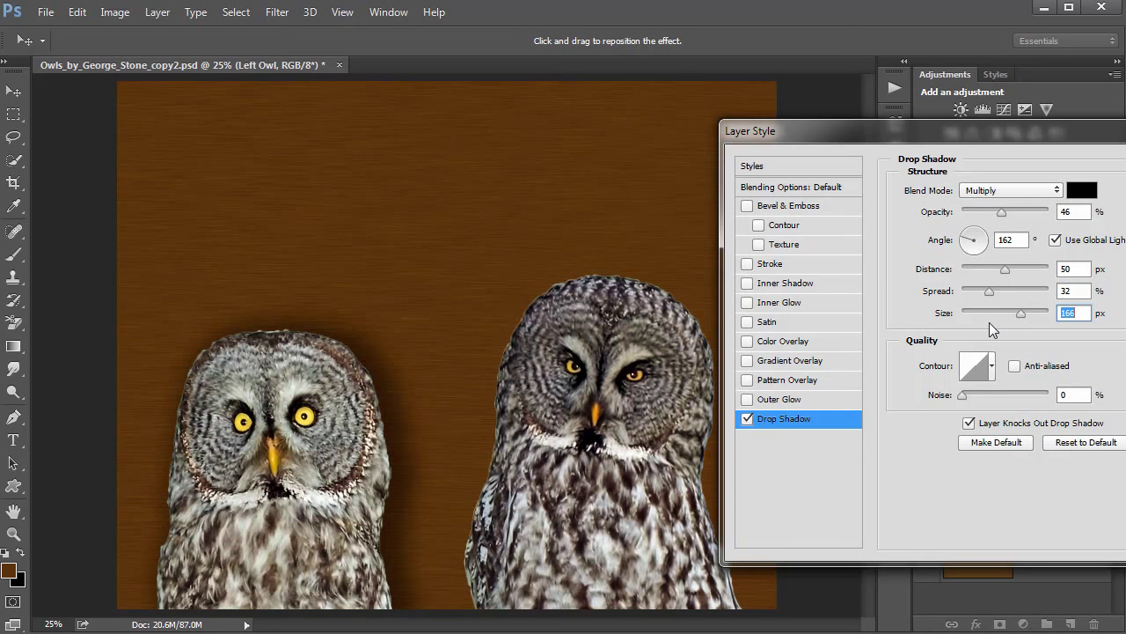
left_click_drag(1039, 132, 1105, 123)
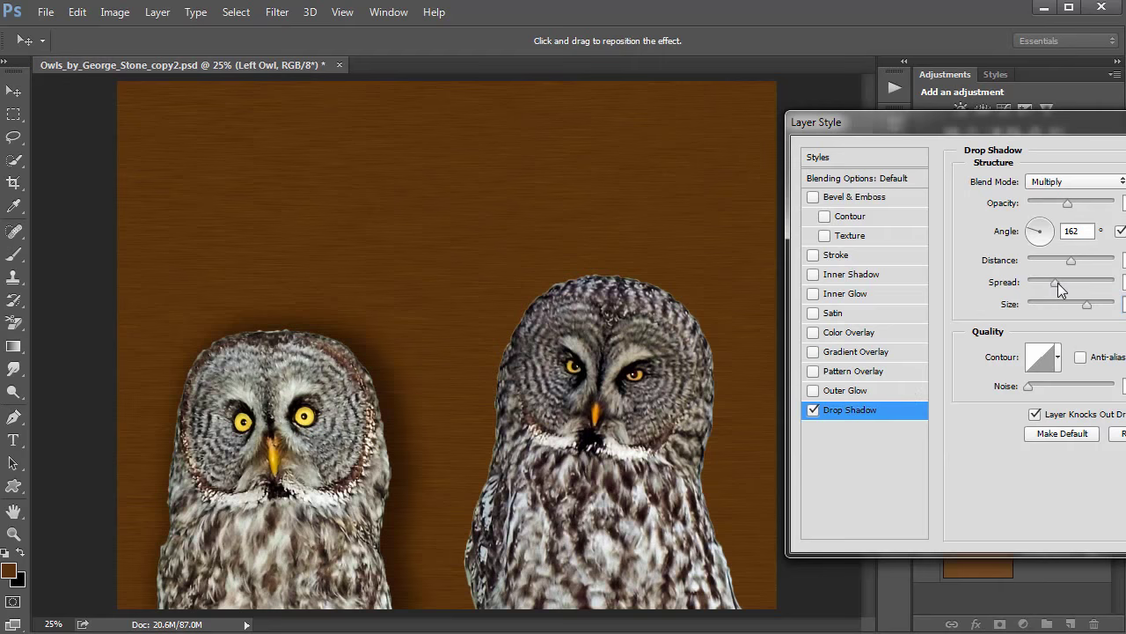
left_click_drag(1058, 283, 1068, 287)
left_click_drag(349, 471, 359, 480)
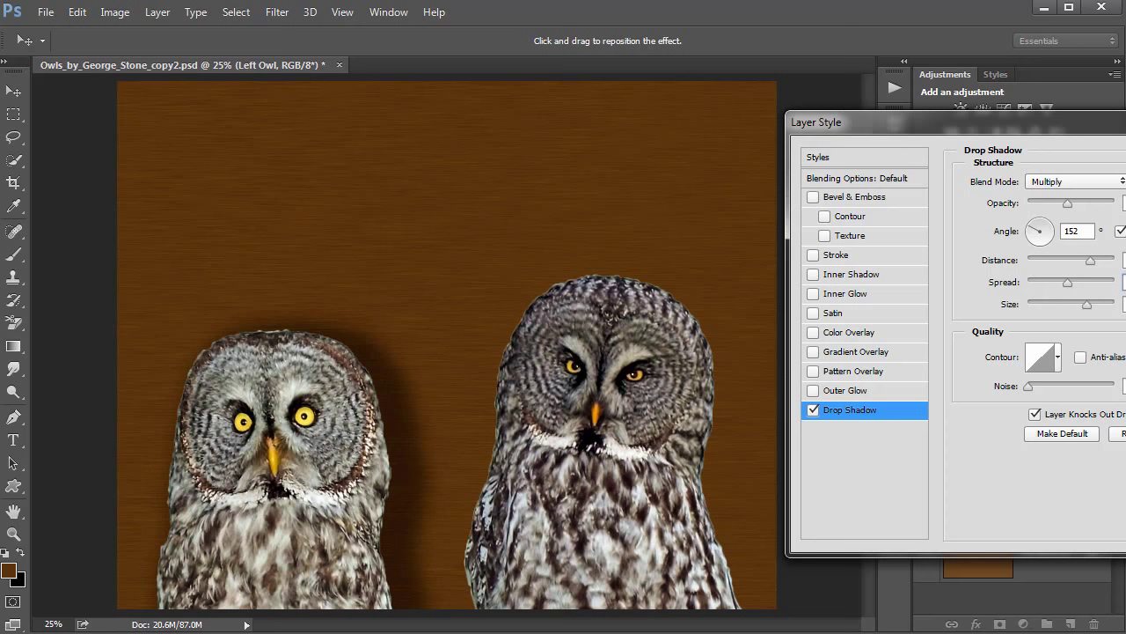
left_click_drag(1074, 121, 717, 75)
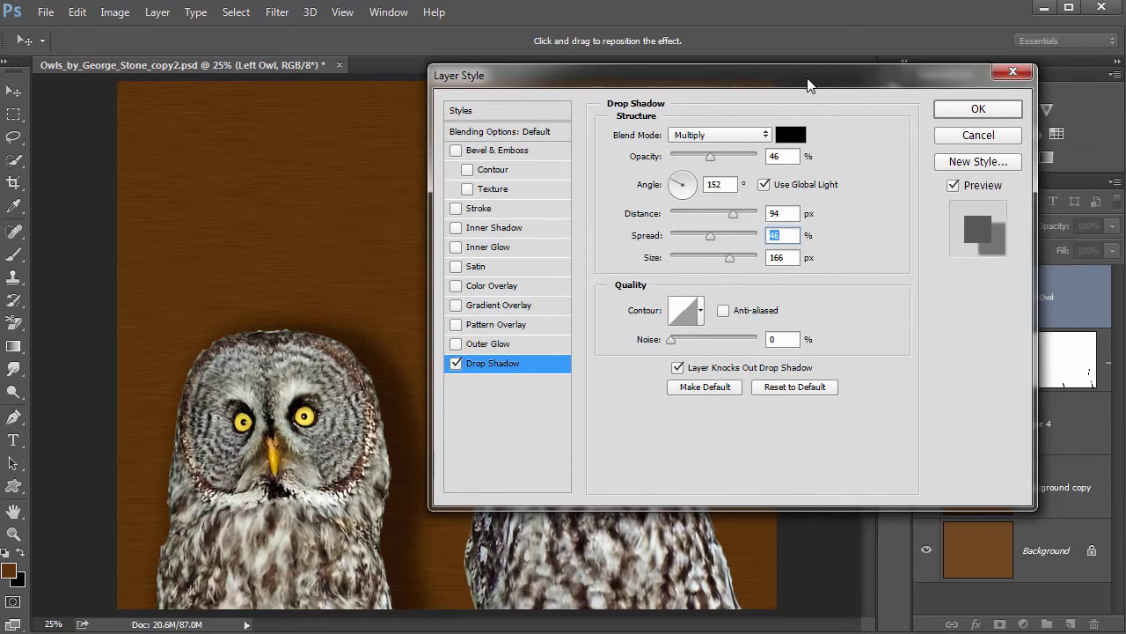
Commit the shadow, then reopen it and reduce its size to 133 px
left_click(992, 109)
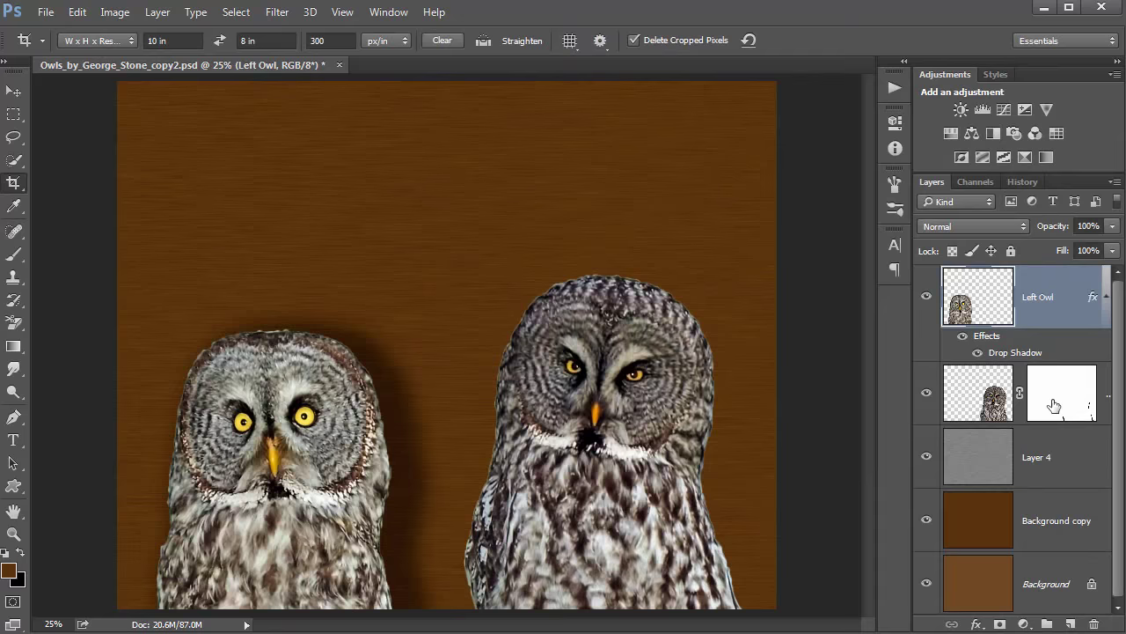
double_click(1004, 353)
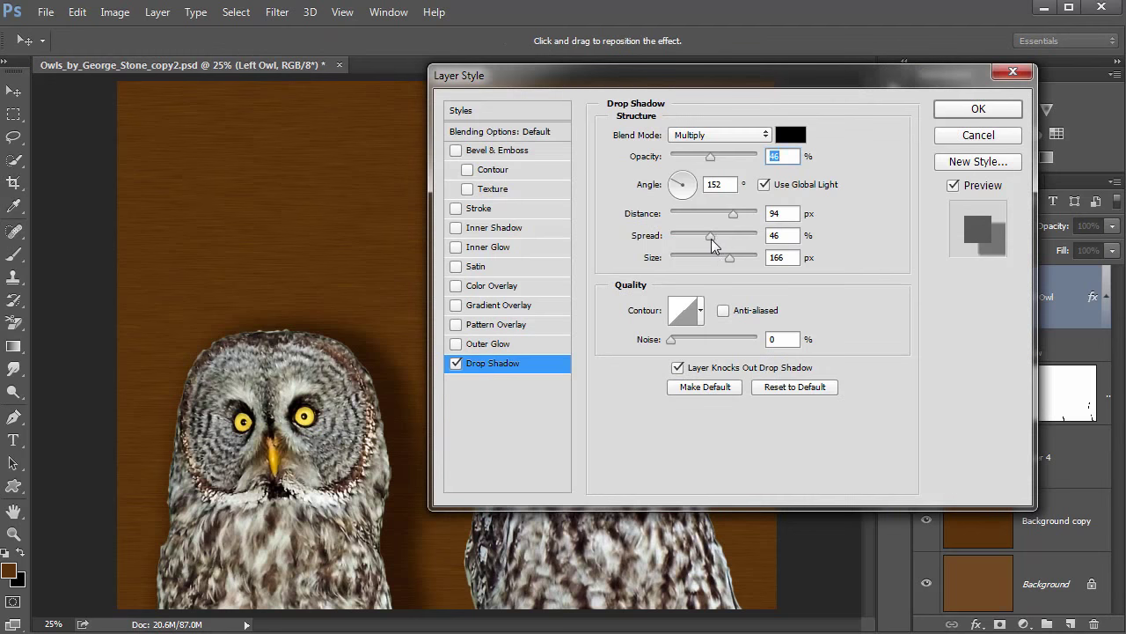
left_click_drag(711, 237, 721, 266)
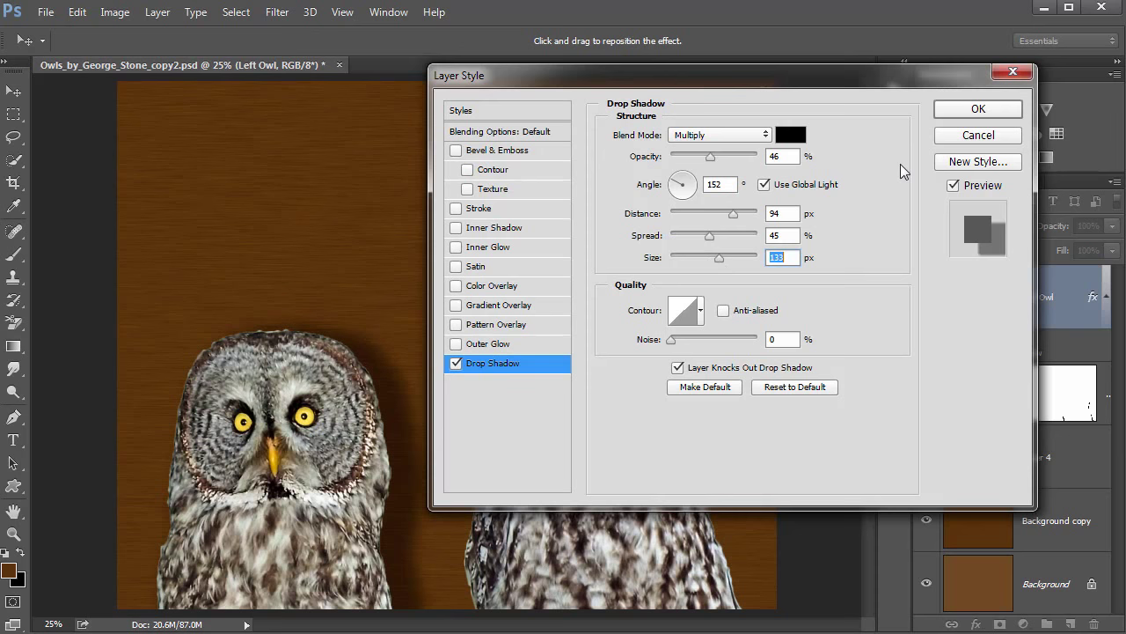
left_click(973, 118)
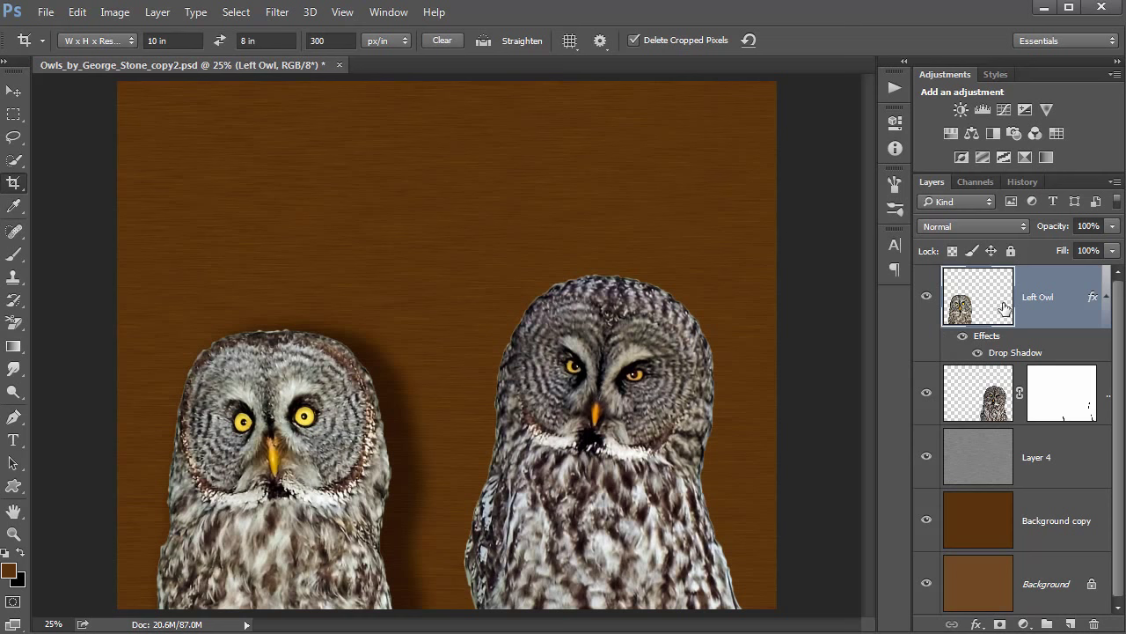
Copy Left Owl's layer style and paste its drop shadow onto the right owl's Layer 3
right_click(1091, 302)
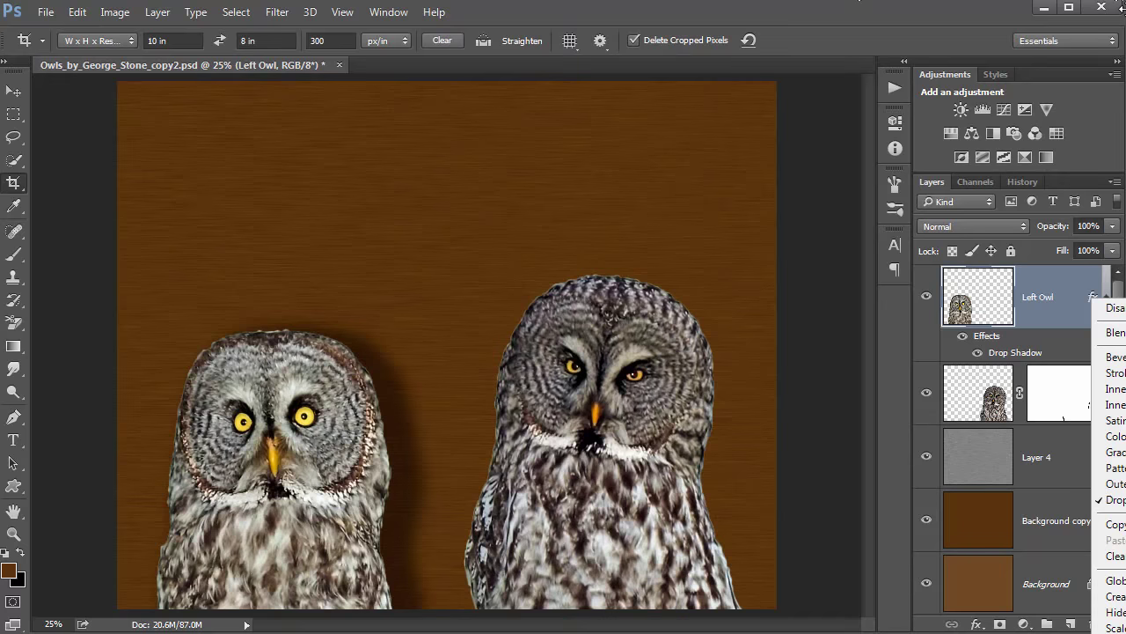
key("Escape")
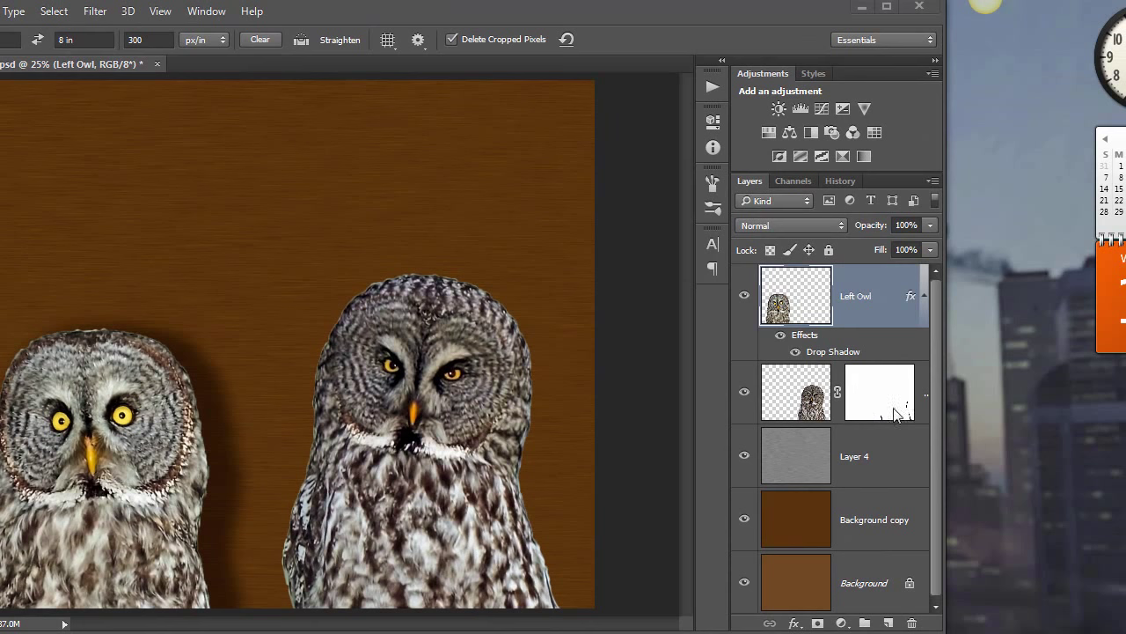
right_click(909, 301)
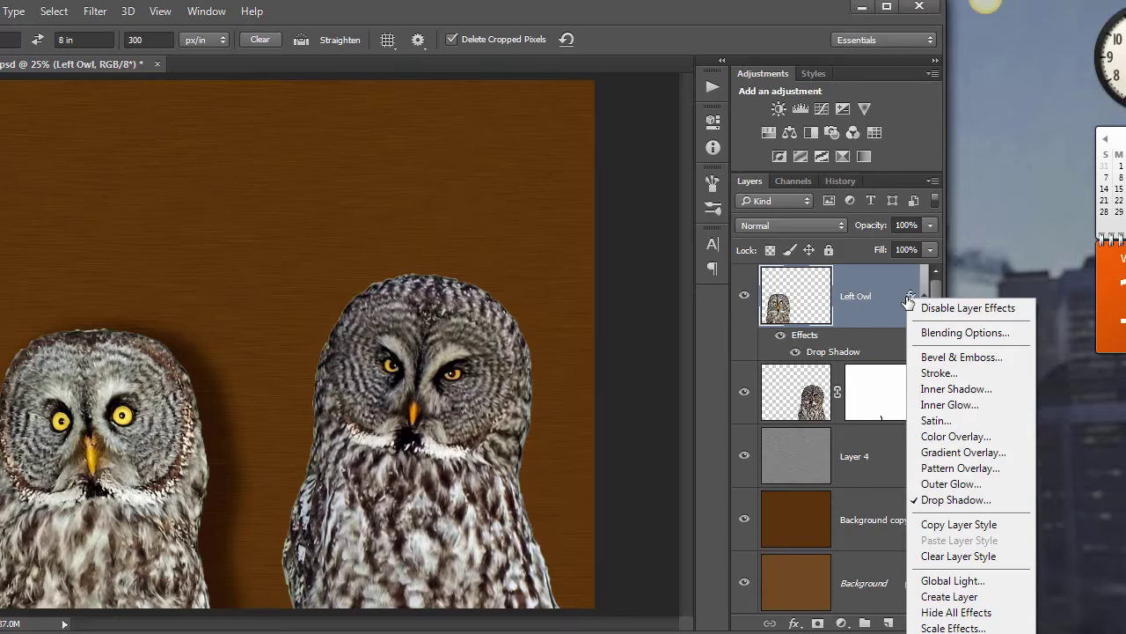
left_click(957, 526)
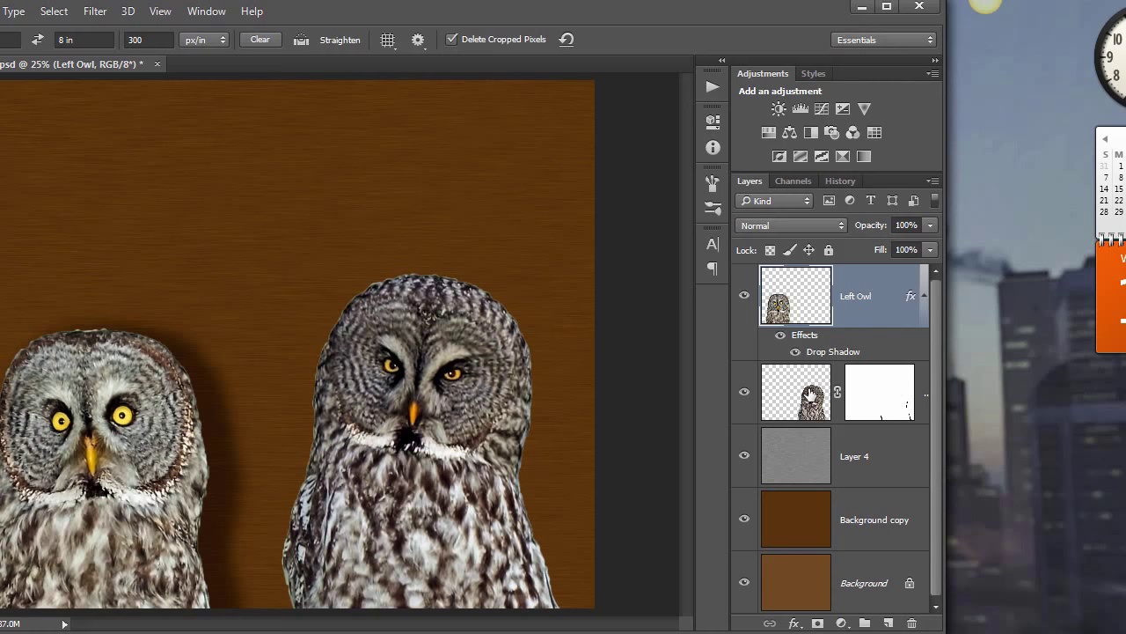
left_click(905, 399)
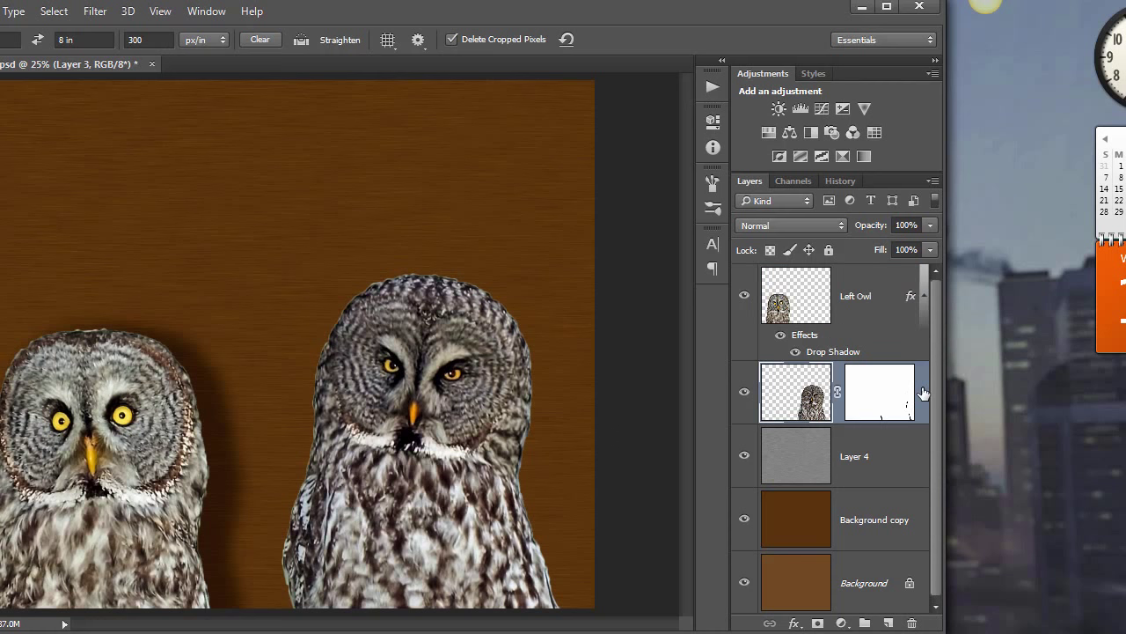
right_click(923, 393)
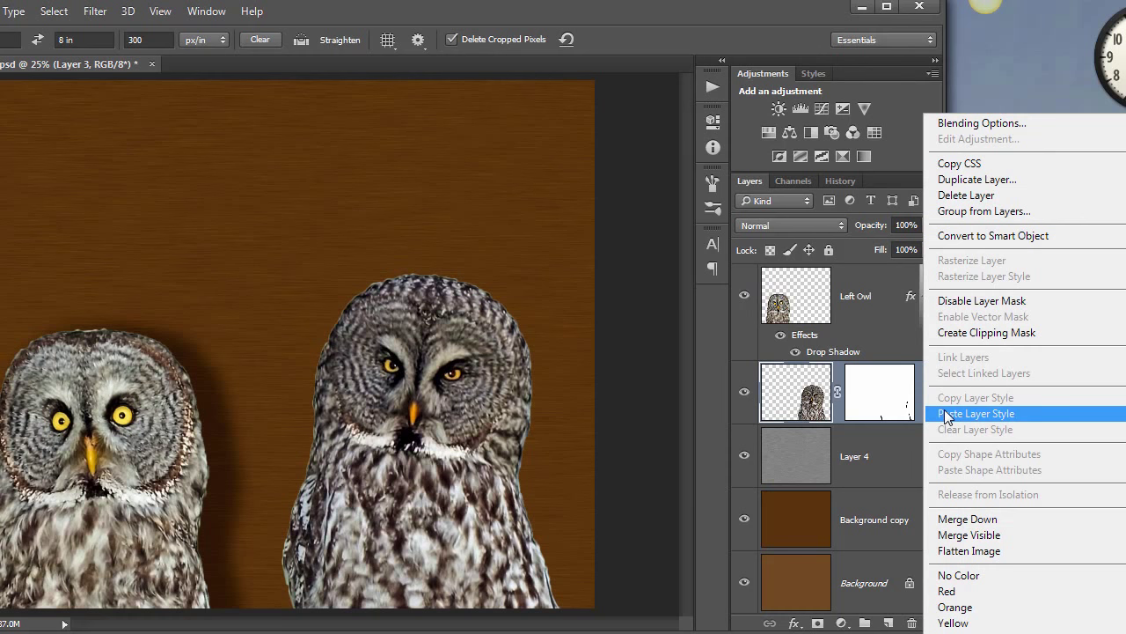
left_click(947, 416)
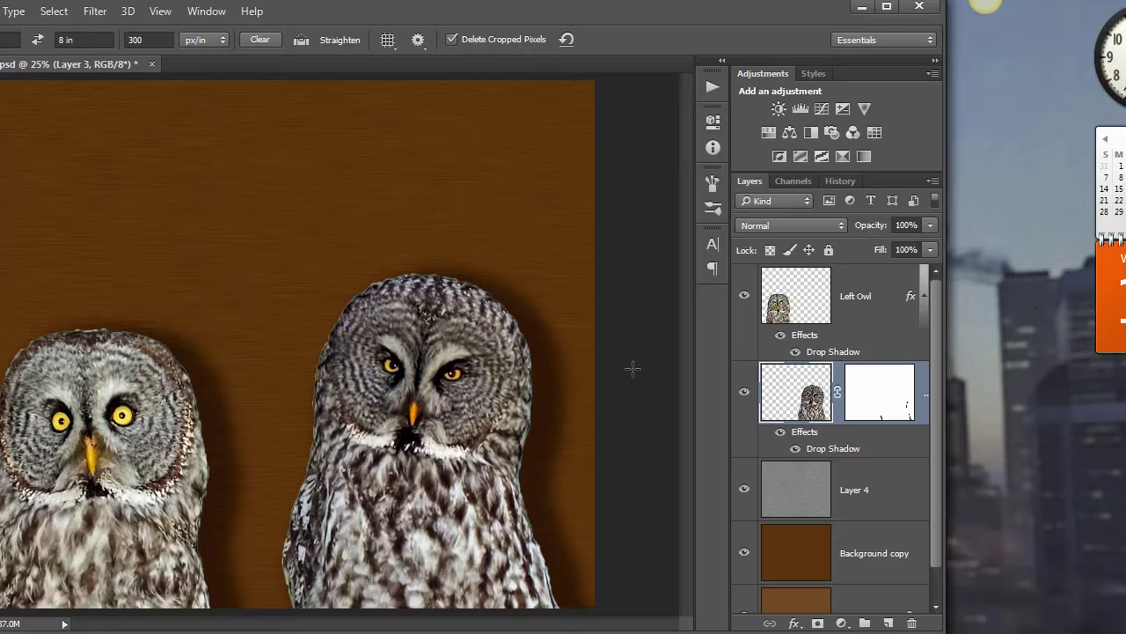
key("f")
key("f")
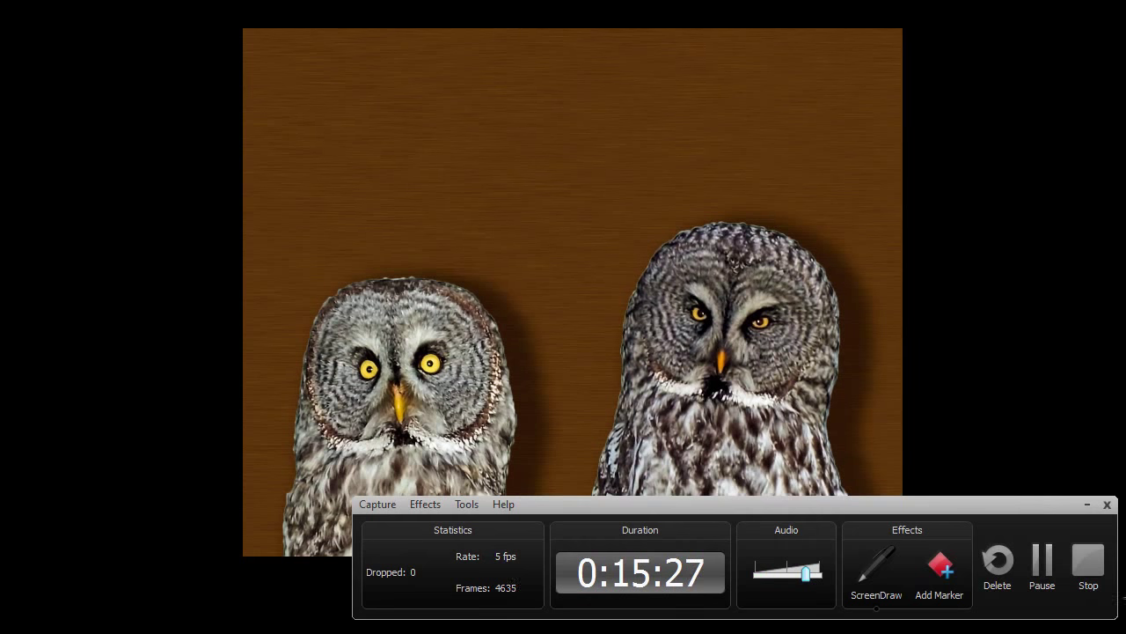
key("f")
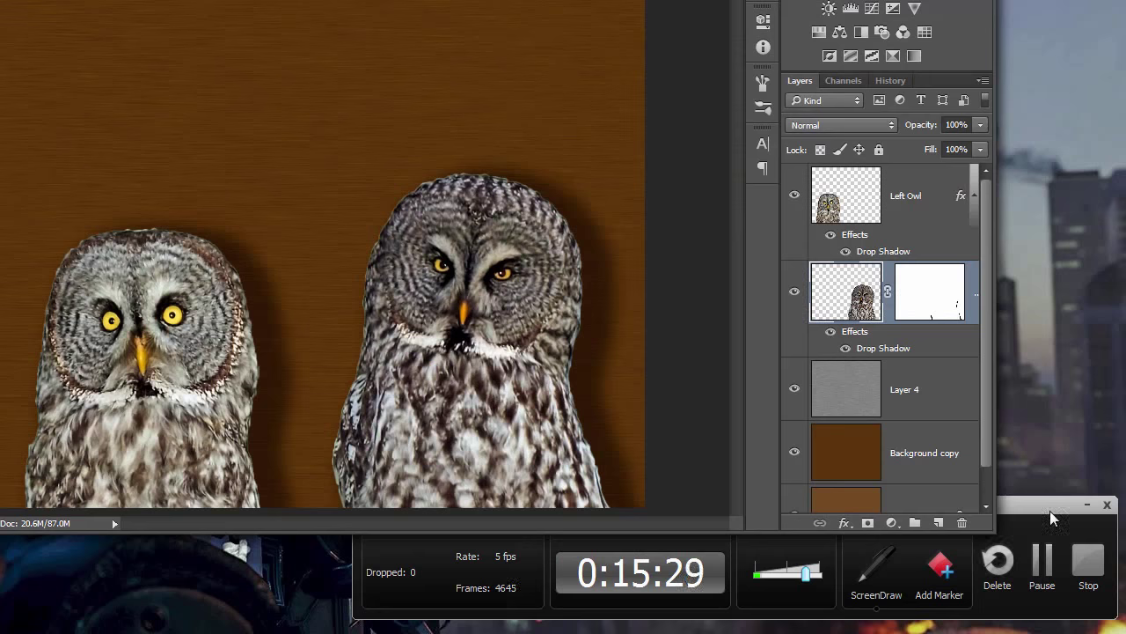
left_click_drag(966, 564, 935, 564)
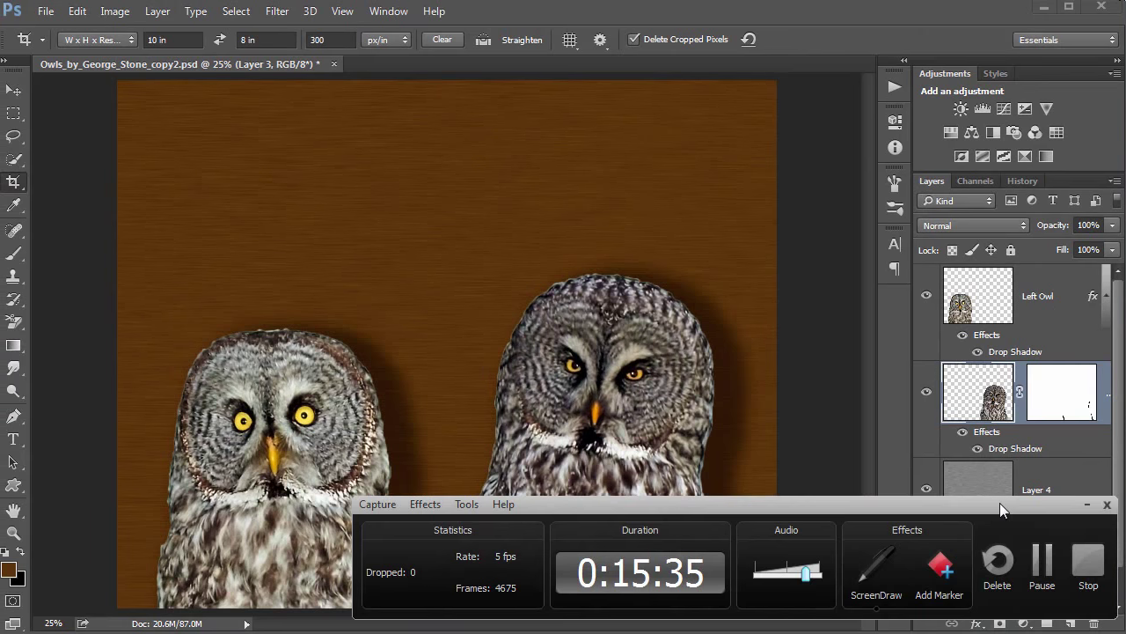
left_click_drag(999, 503, 976, 569)
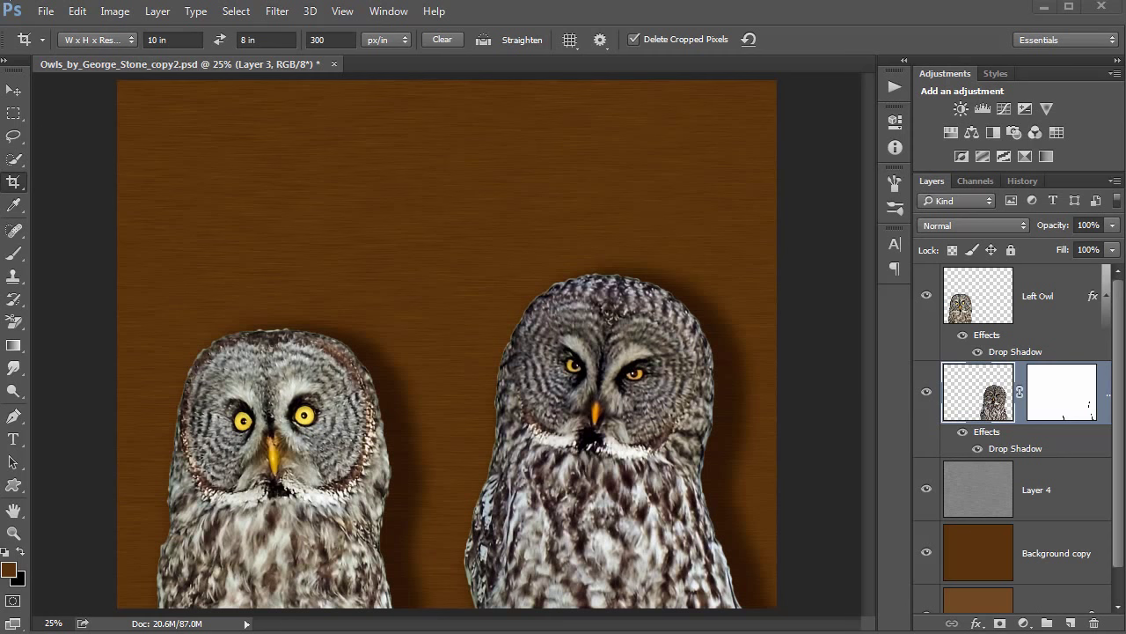
Open the old_limb_background.png tree photo from Adobe Bridge into Photoshop
left_click(191, 622)
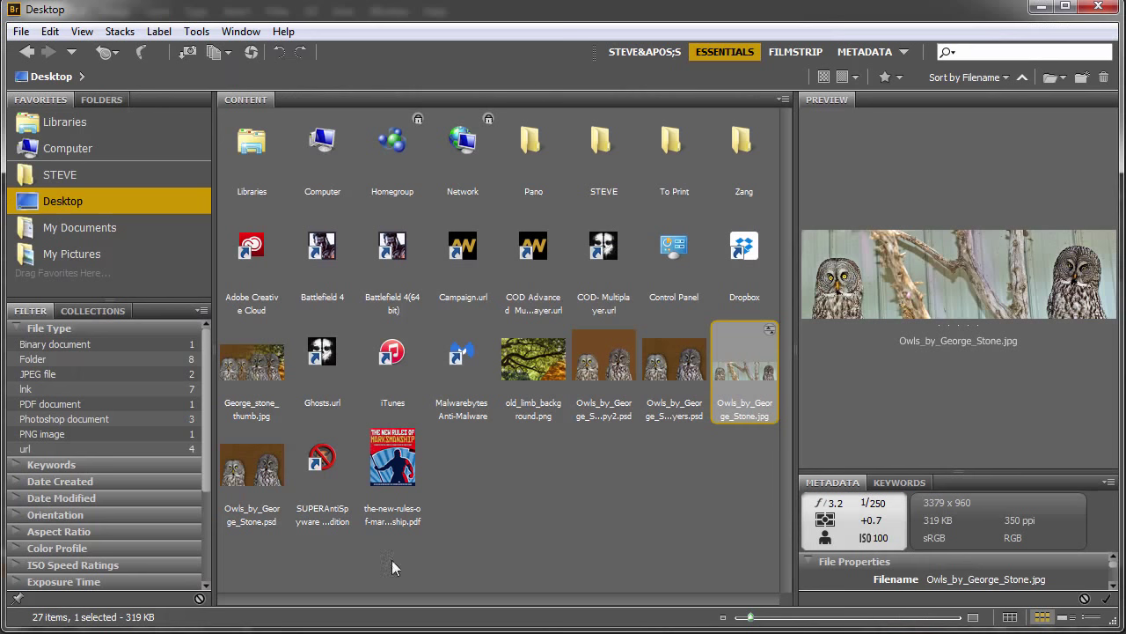
left_click(532, 363)
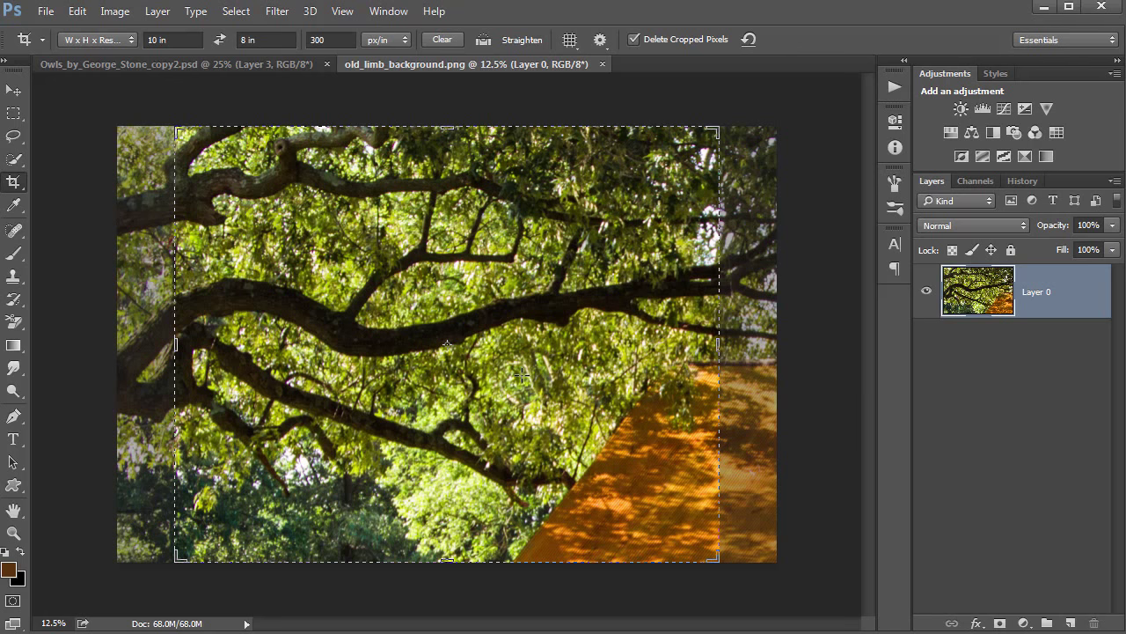
key("Escape")
left_click(13, 90)
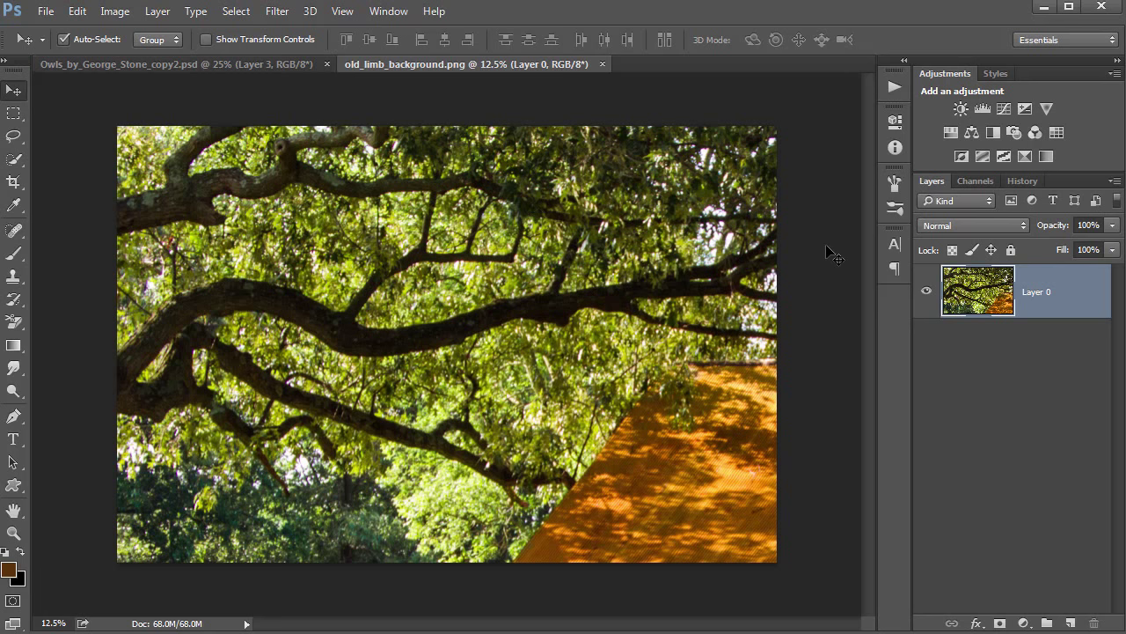
key("ctrl+a")
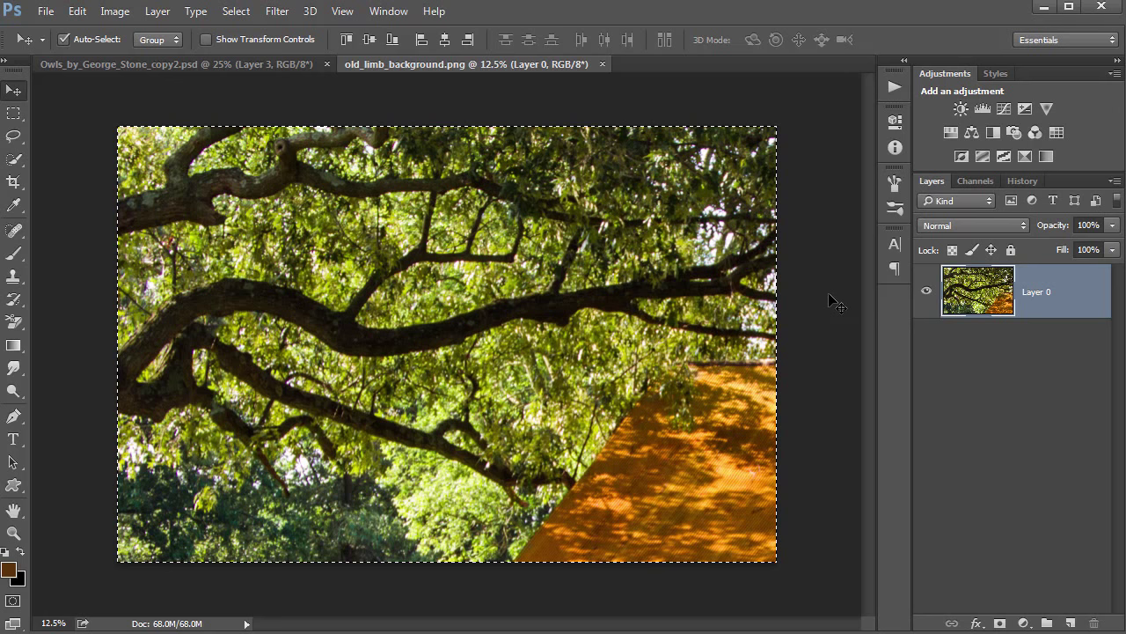
left_click(224, 63)
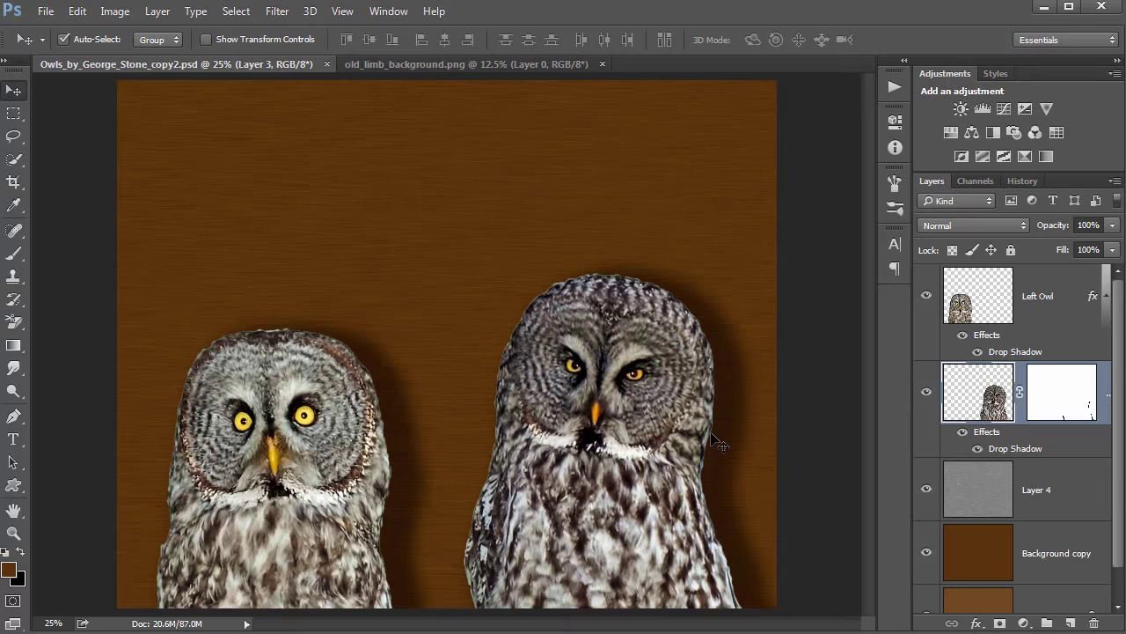
Paste the tree photo as Layer 5, move it below the owl layer, and zoom out
key("ctrl")
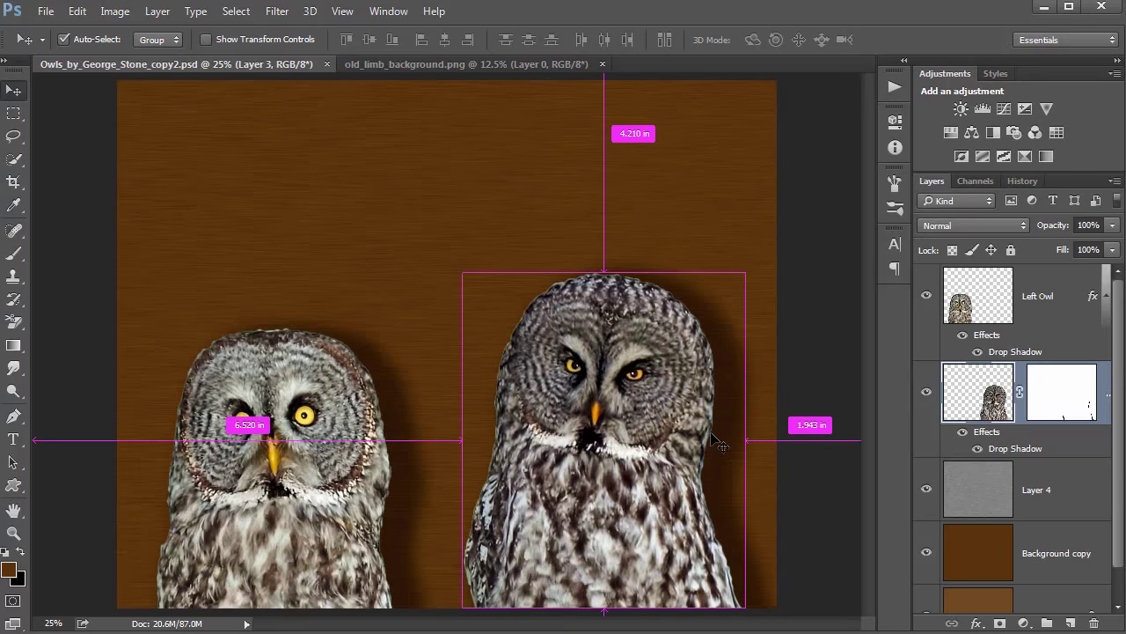
key("ctrl+v")
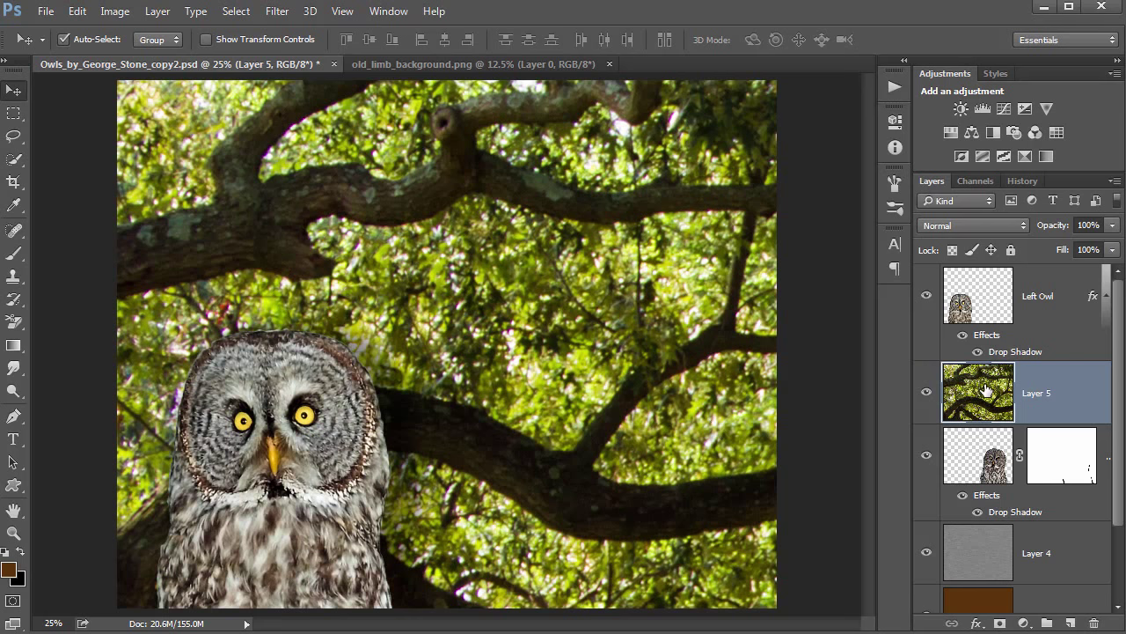
left_click_drag(985, 391, 973, 504)
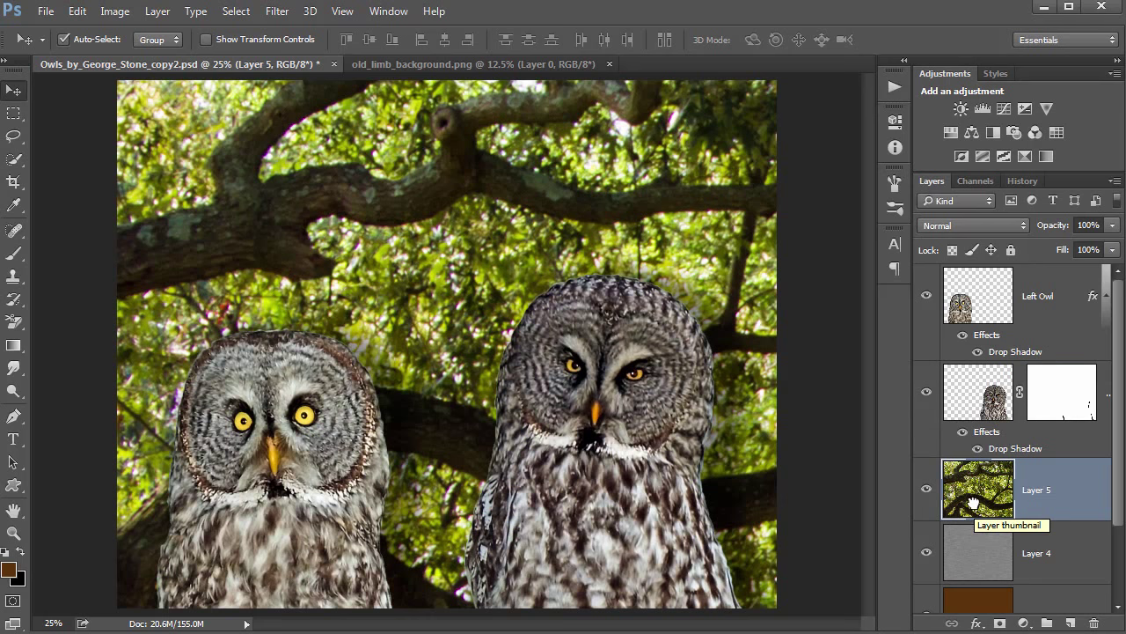
left_click(973, 504, "ctrl")
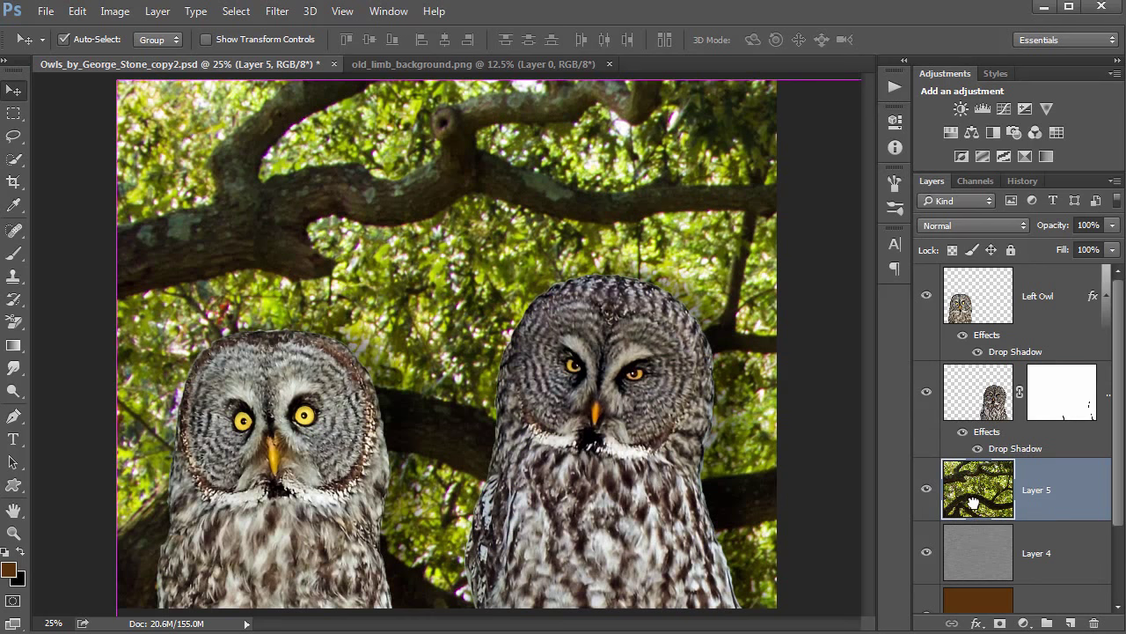
key("ctrl+minus")
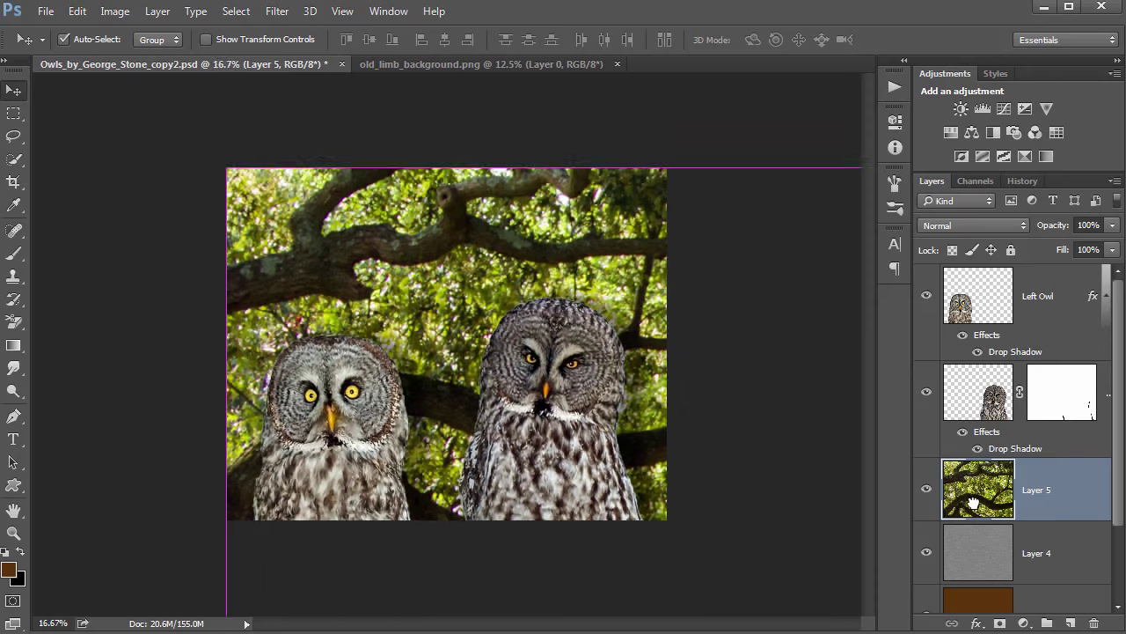
key("ctrl+minus")
key("ctrl+minus")
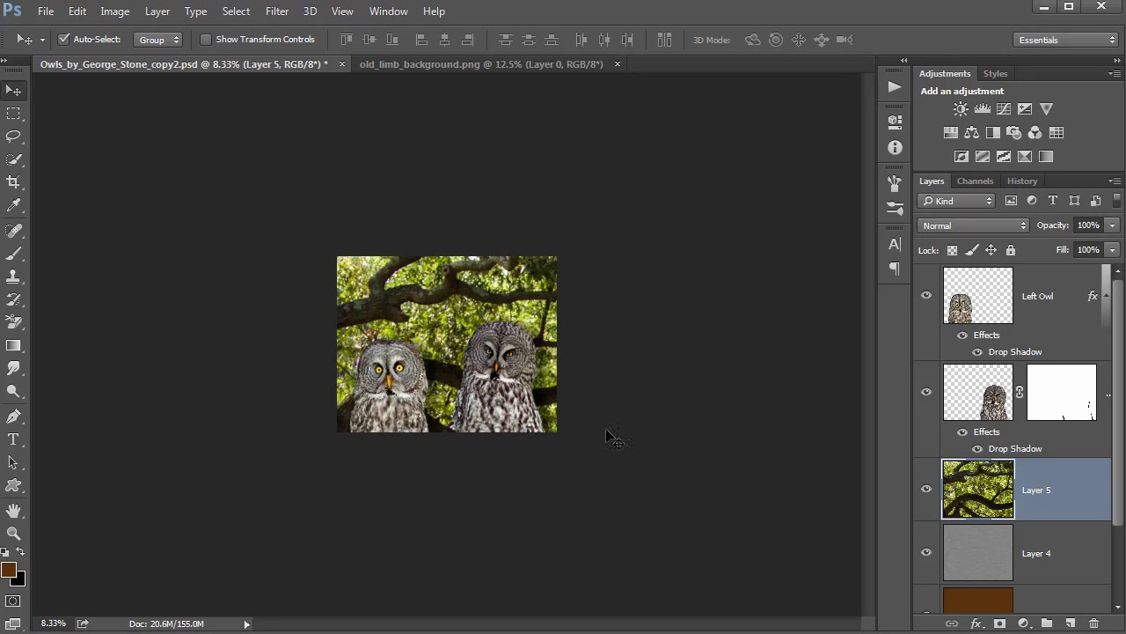
Scale Layer 5 down to 50% width and about 61.5% height, then commit
key("ctrl+t")
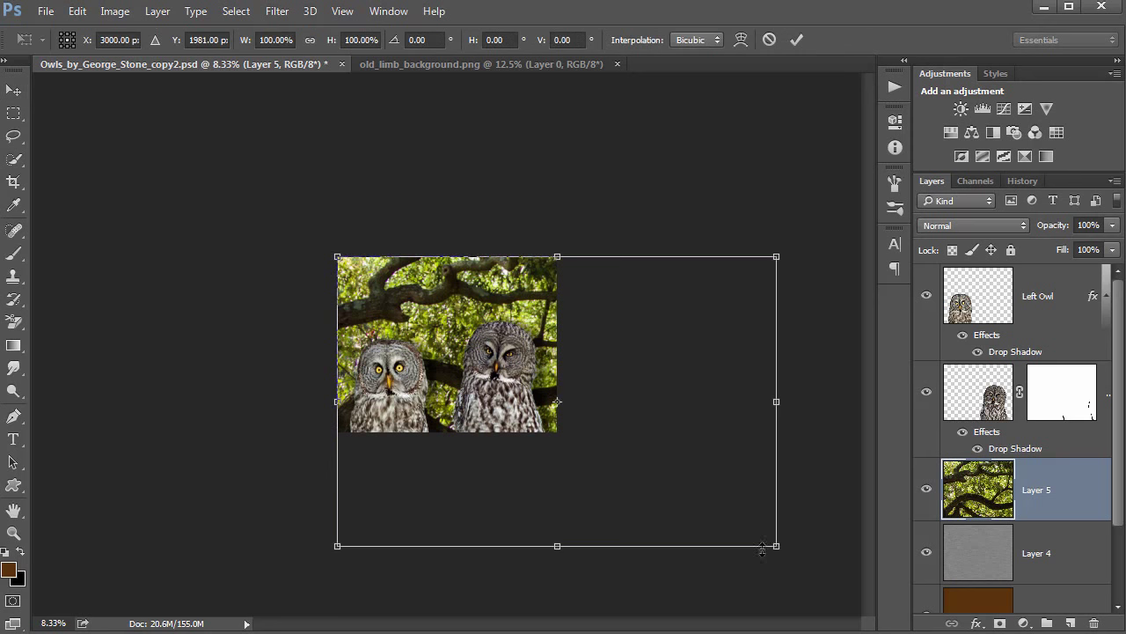
left_click_drag(775, 545, 594, 456)
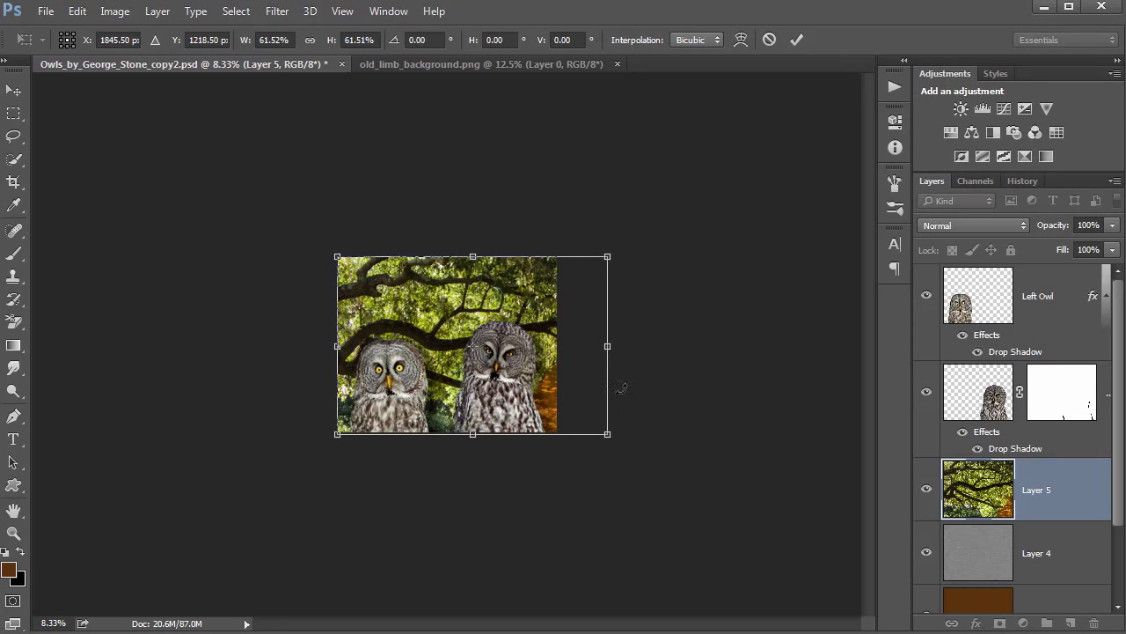
left_click_drag(607, 345, 569, 355)
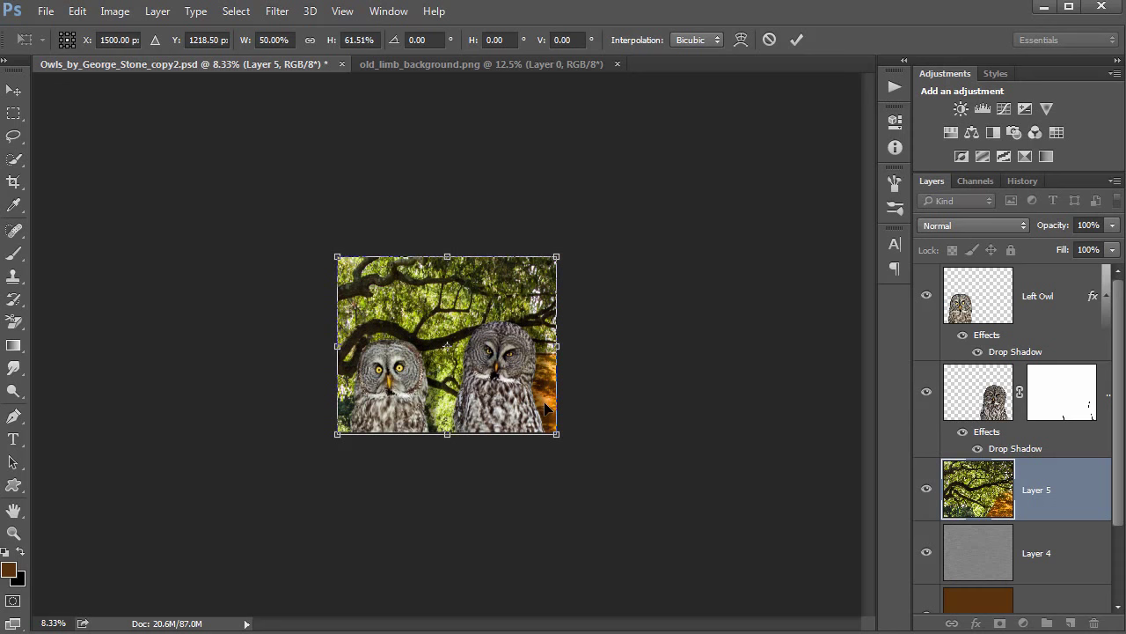
key("Return")
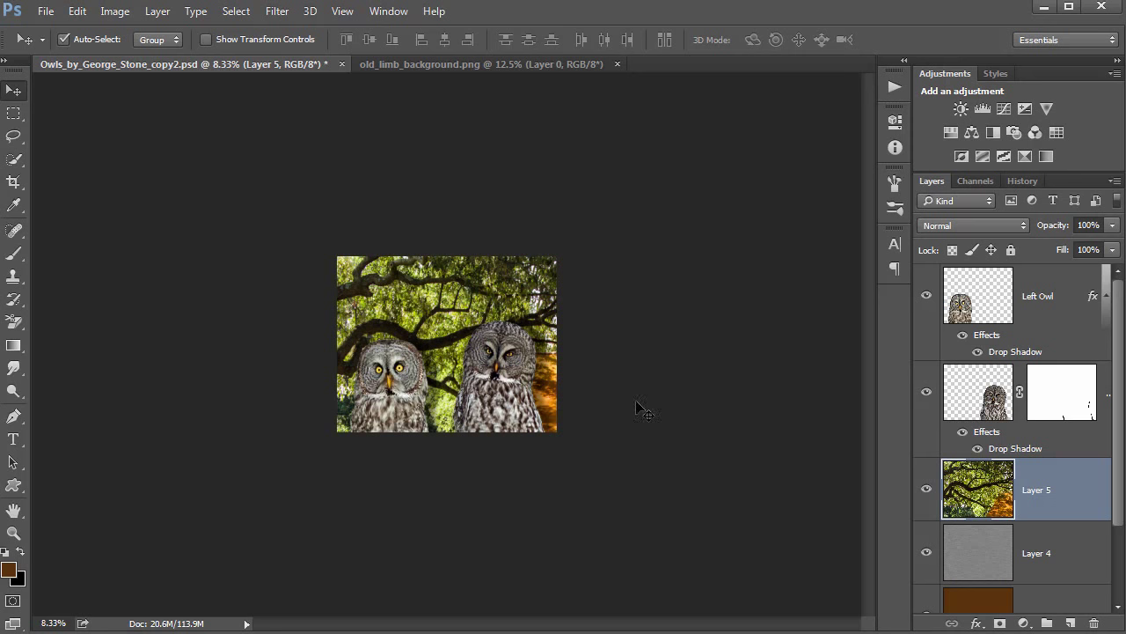
key("ctrl")
Hide View Extras and zoom in to 25% on the owls
key("ctrl+plus")
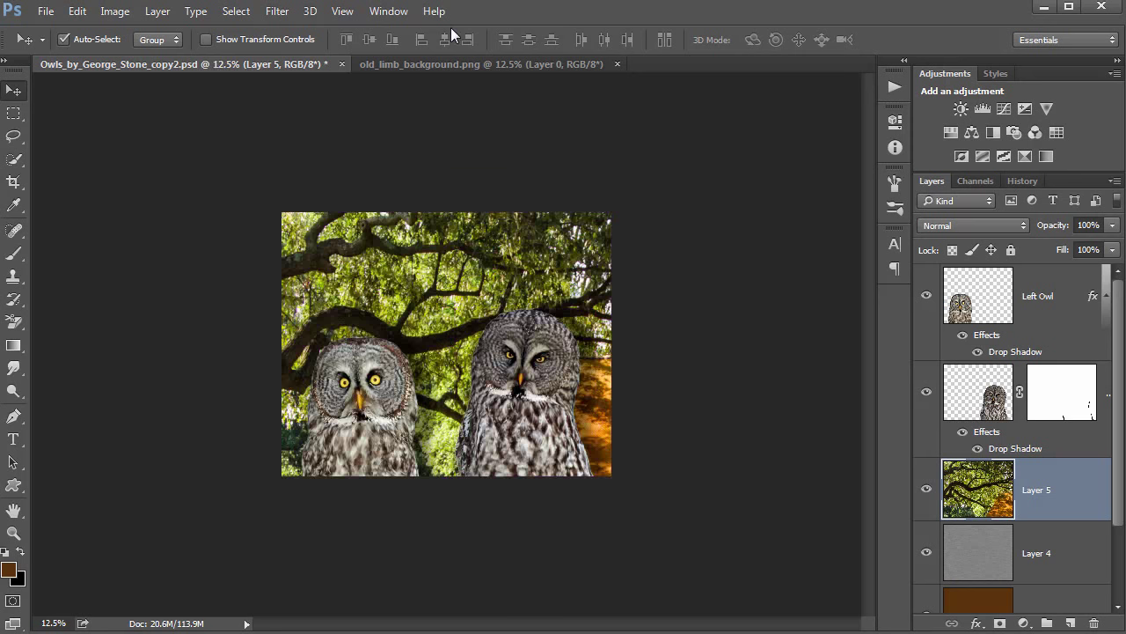
left_click(343, 11)
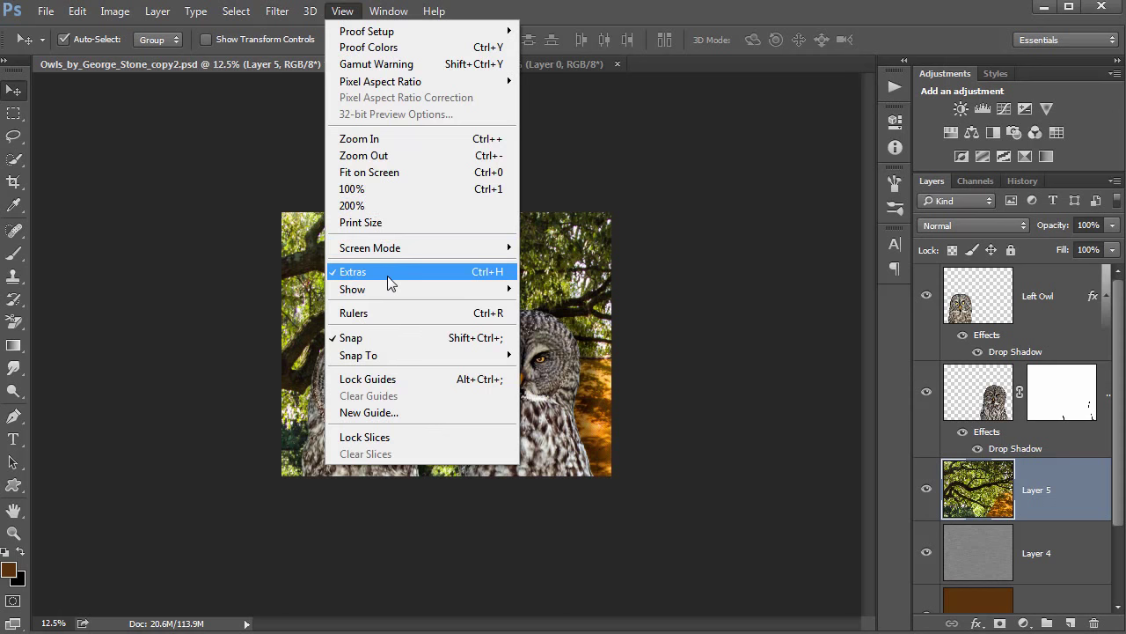
left_click(388, 270)
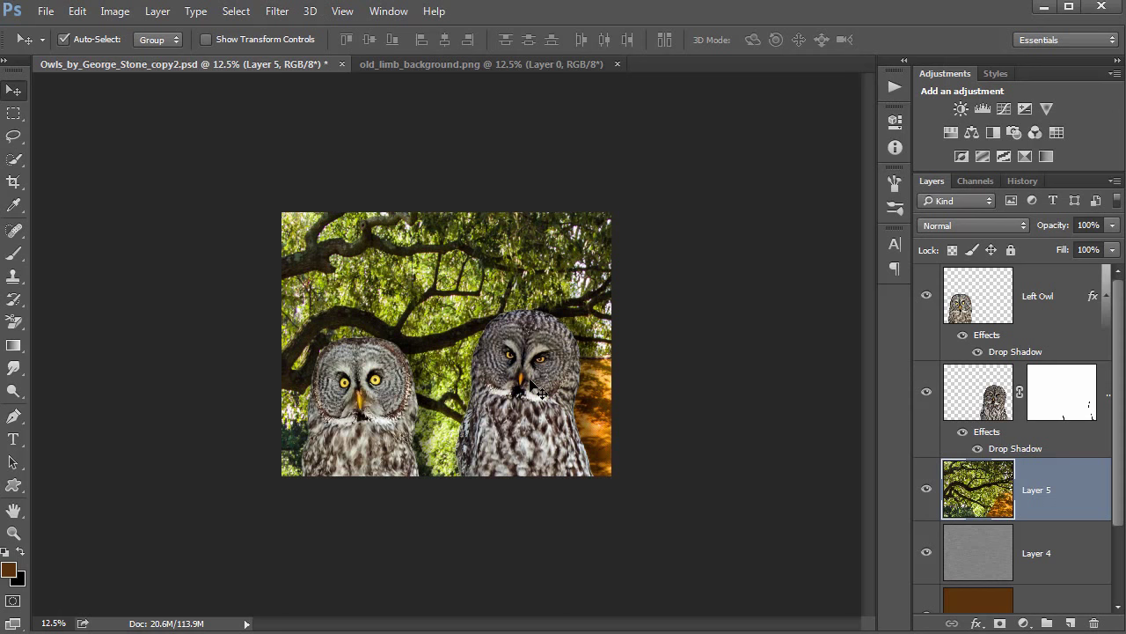
key("ctrl+plus")
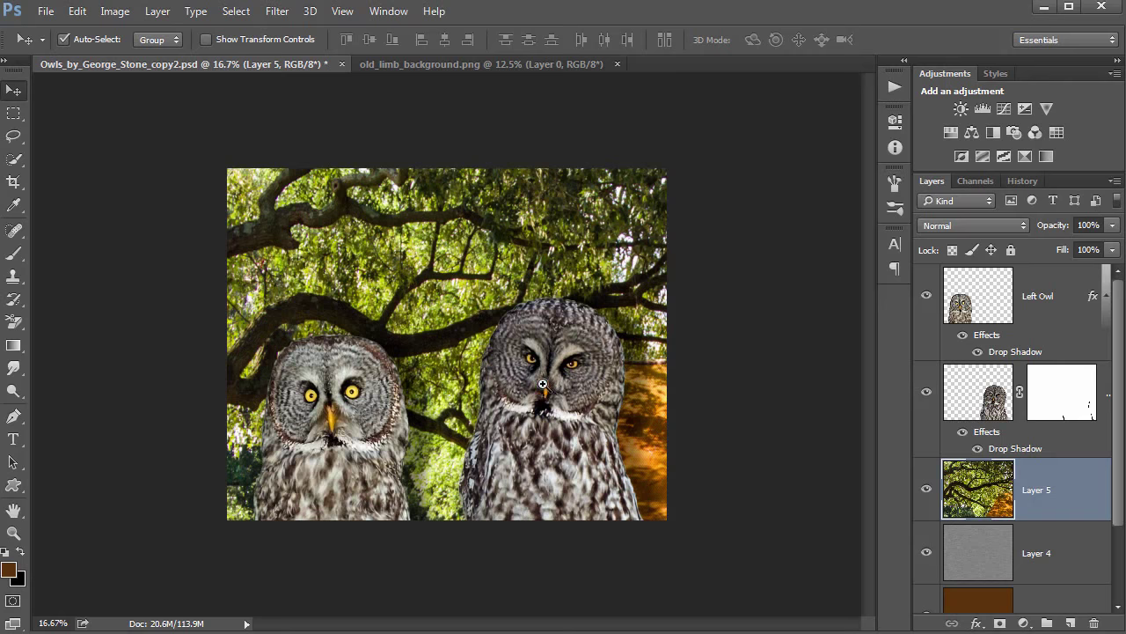
key("ctrl+plus")
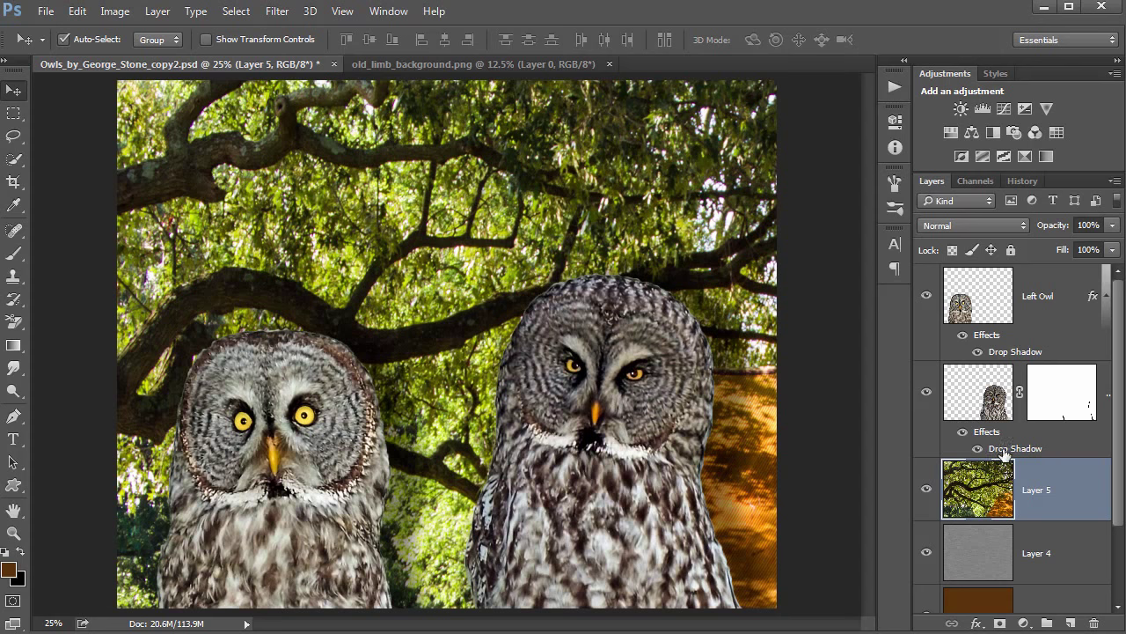
Hide both owls' drop shadows, select Left Owl, and switch to Full Screen mode
left_click(977, 448)
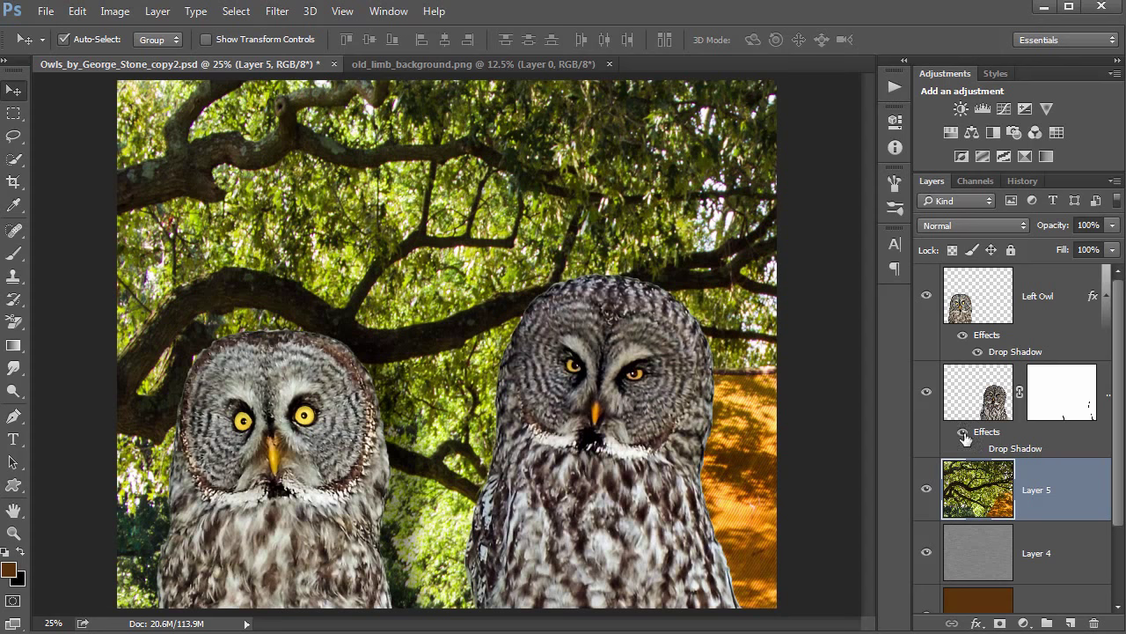
left_click(977, 351)
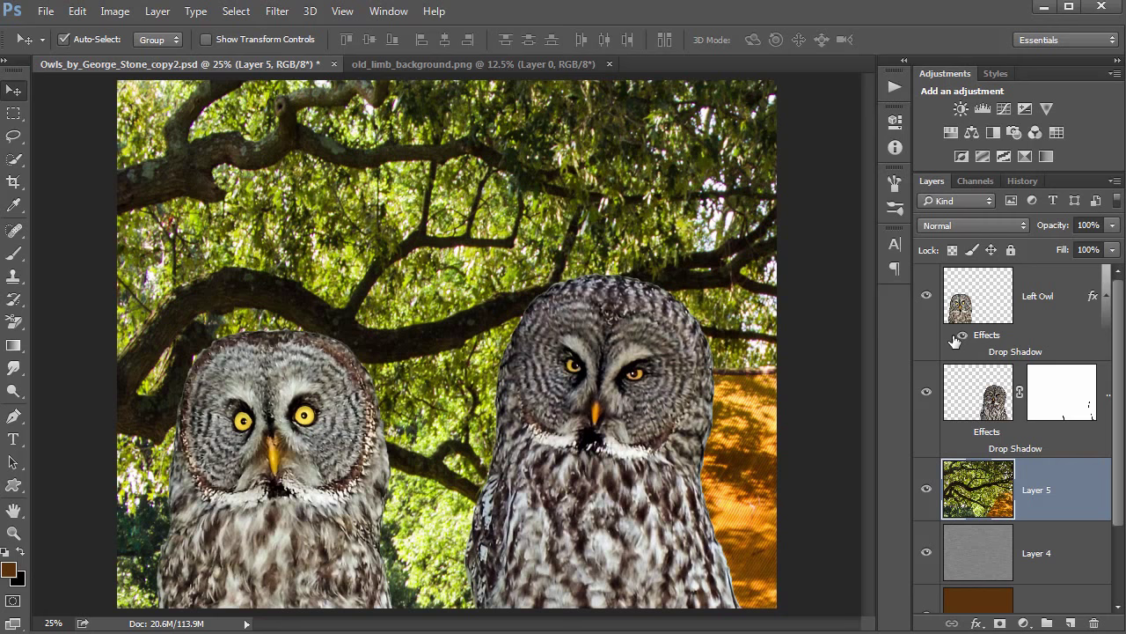
left_click(956, 341)
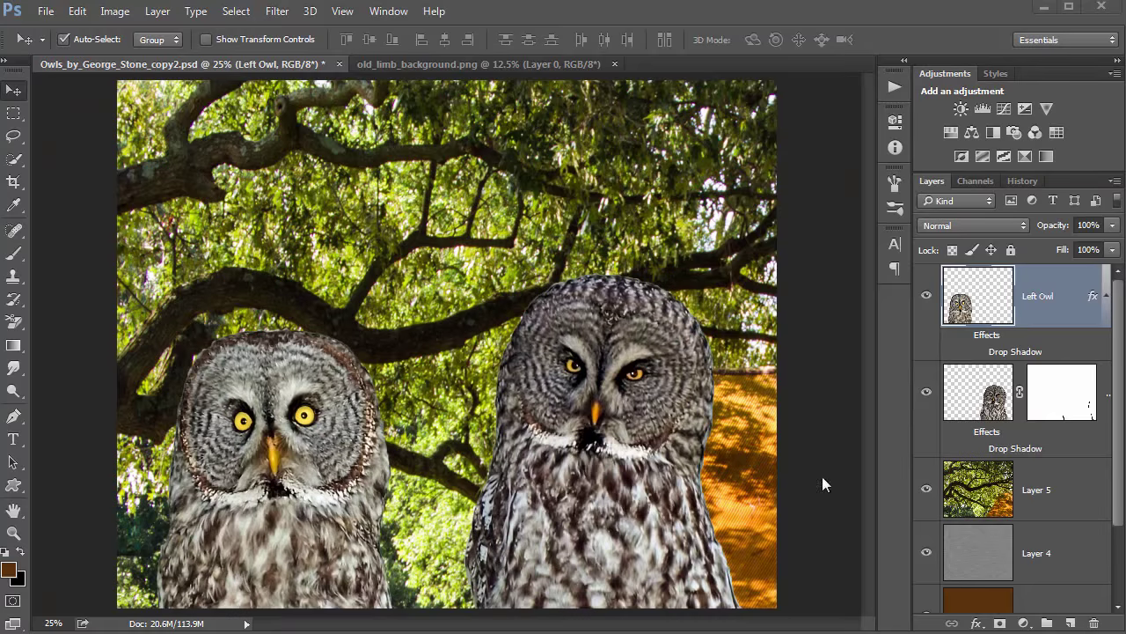
key("f")
key("f")
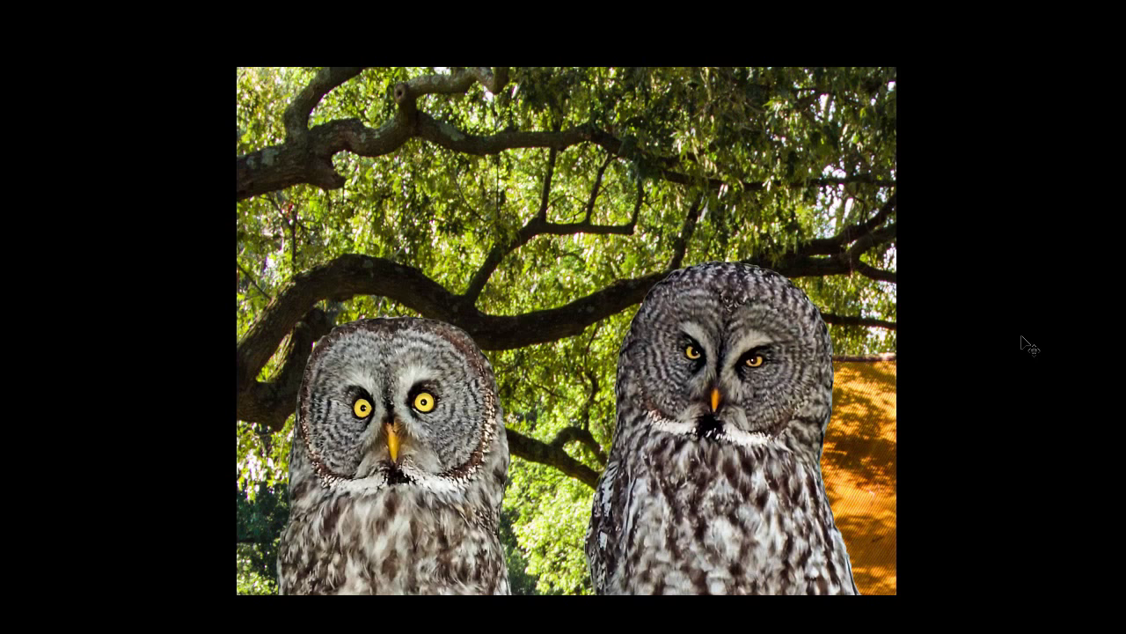
Zoom the full-screen view in, back out to fit, then exit Full Screen mode
key("ctrl+plus")
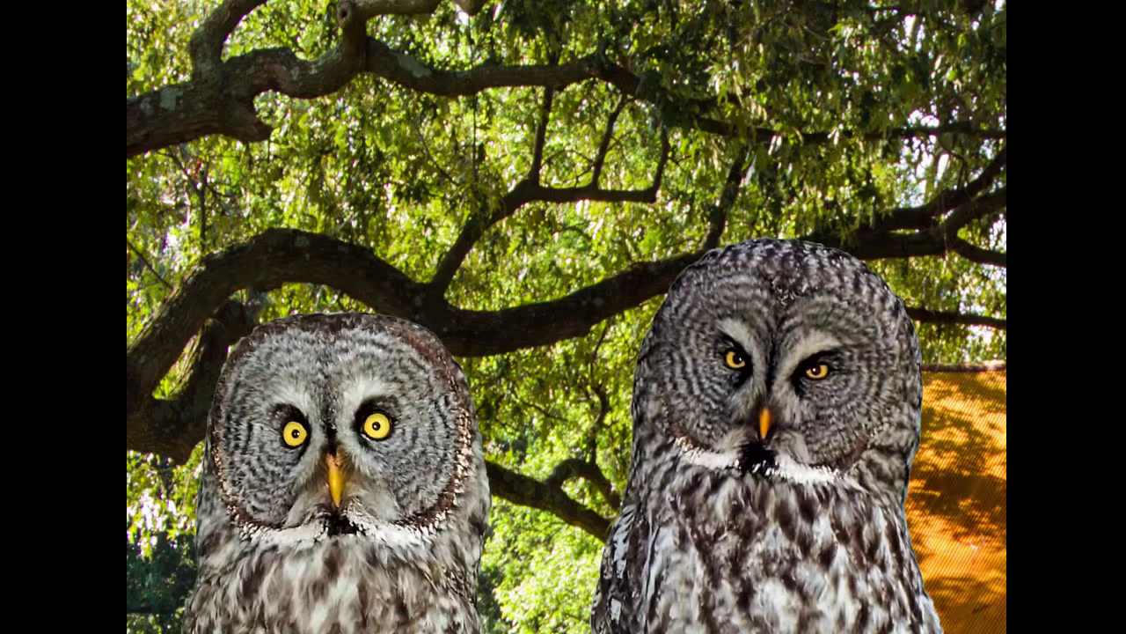
key("ctrl+minus")
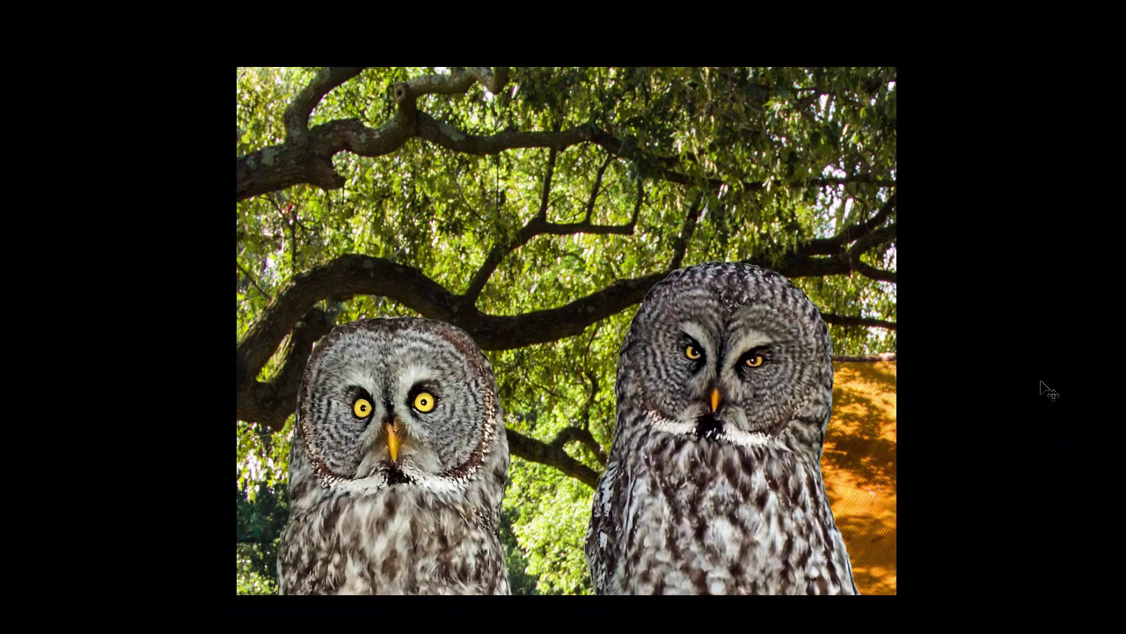
key("f")
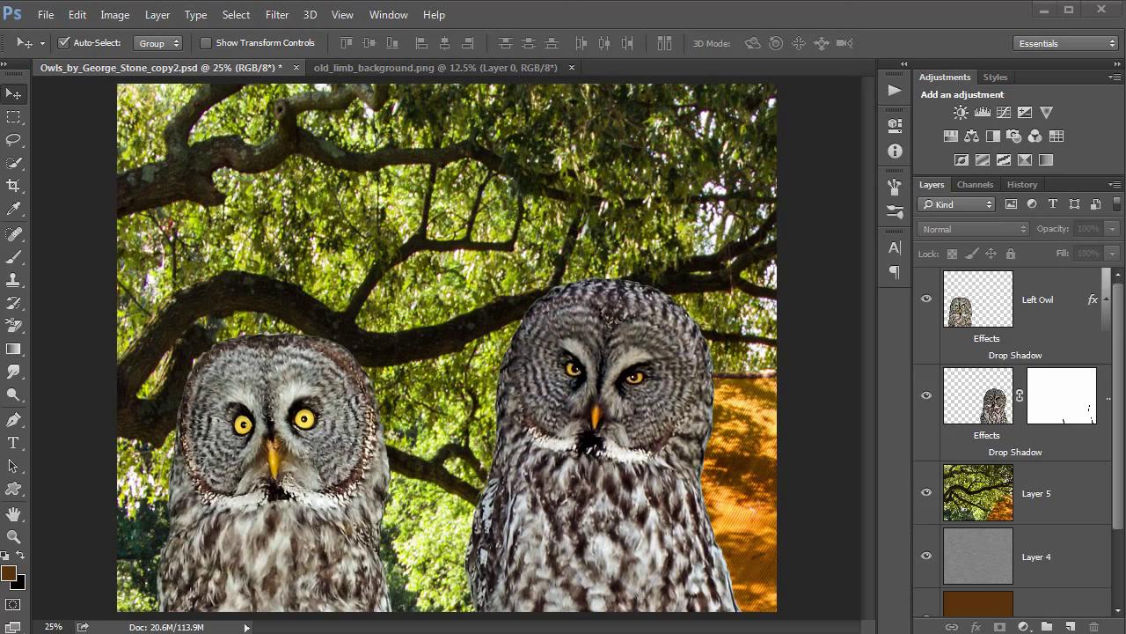
Hide the tree layer and turn both owls' drop shadows back on
left_click(926, 497)
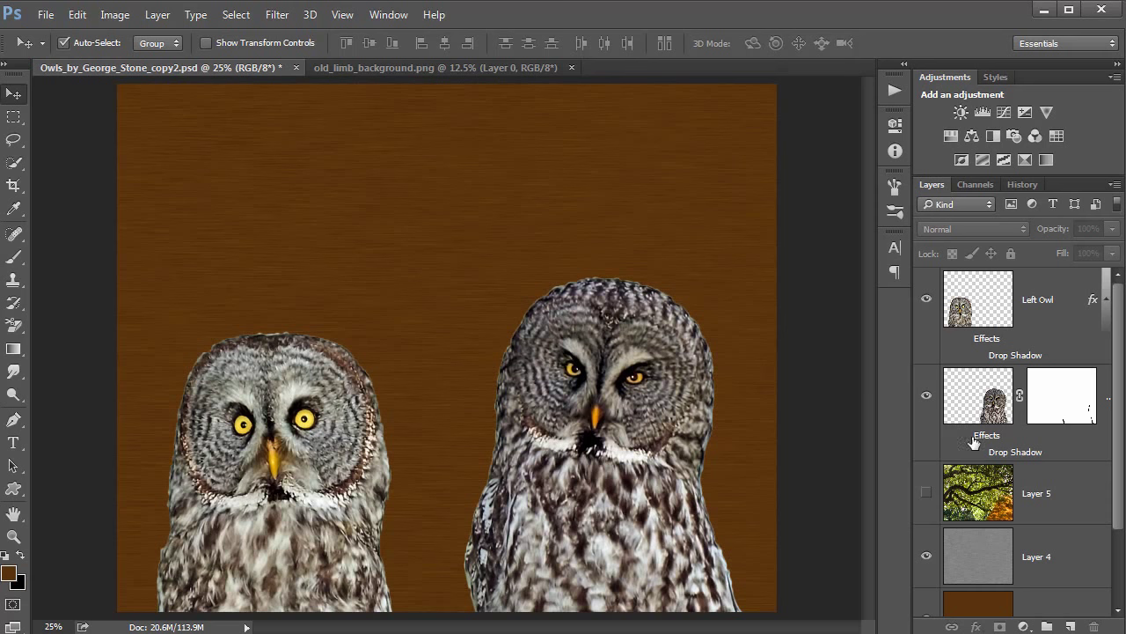
left_click(974, 456)
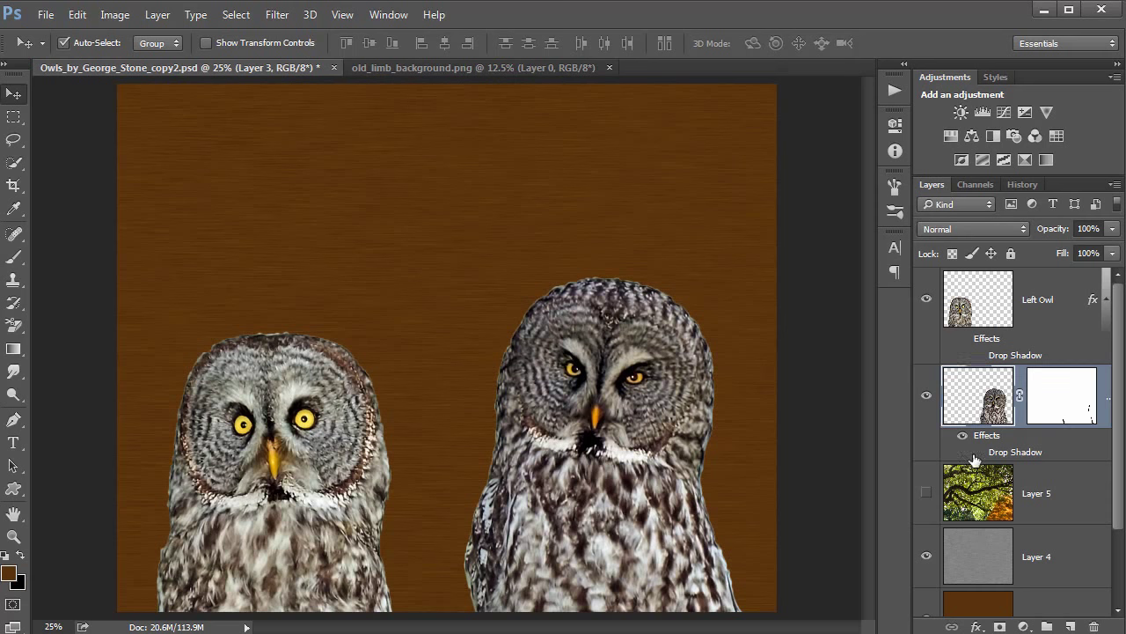
left_click(977, 453)
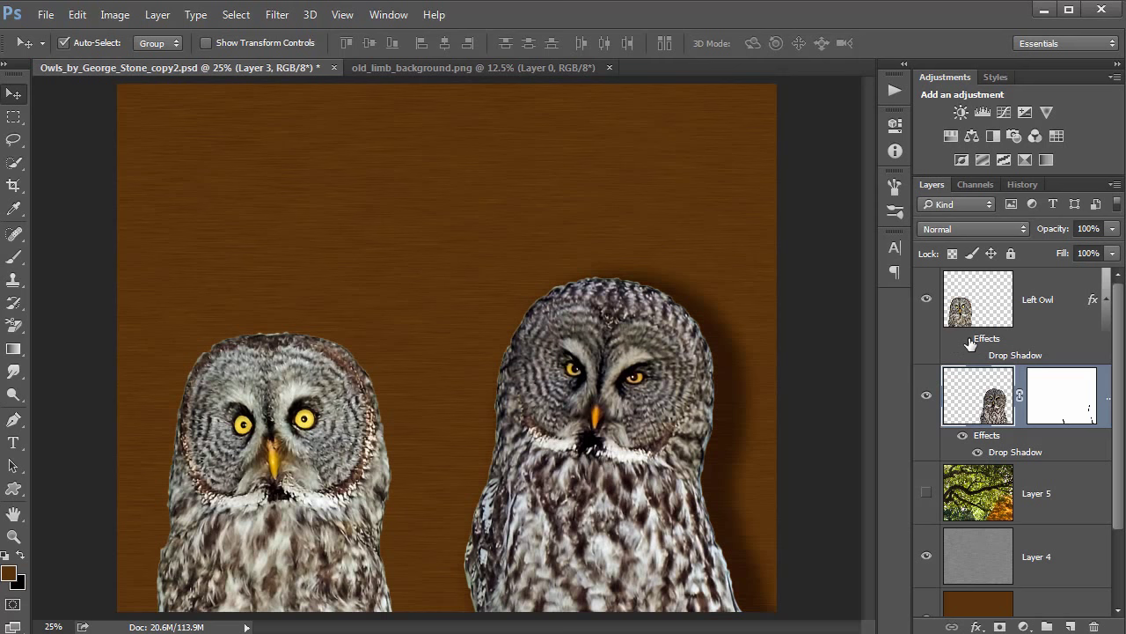
left_click(977, 354)
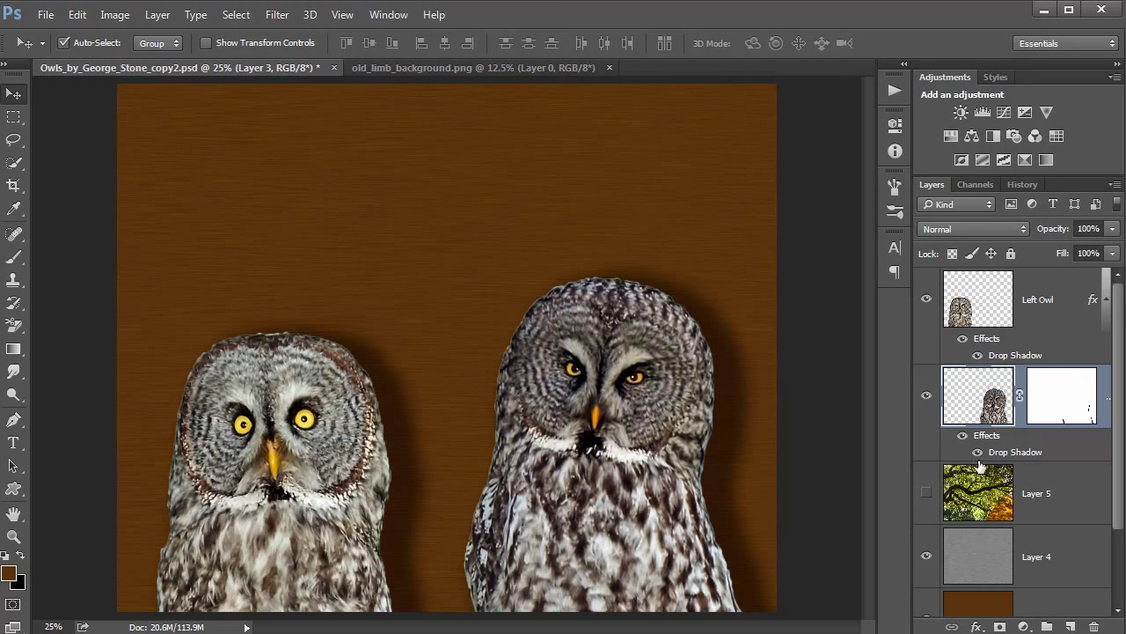
Hide both drop shadows again, show the tree layer behind the owls, and zoom out
left_click(962, 436)
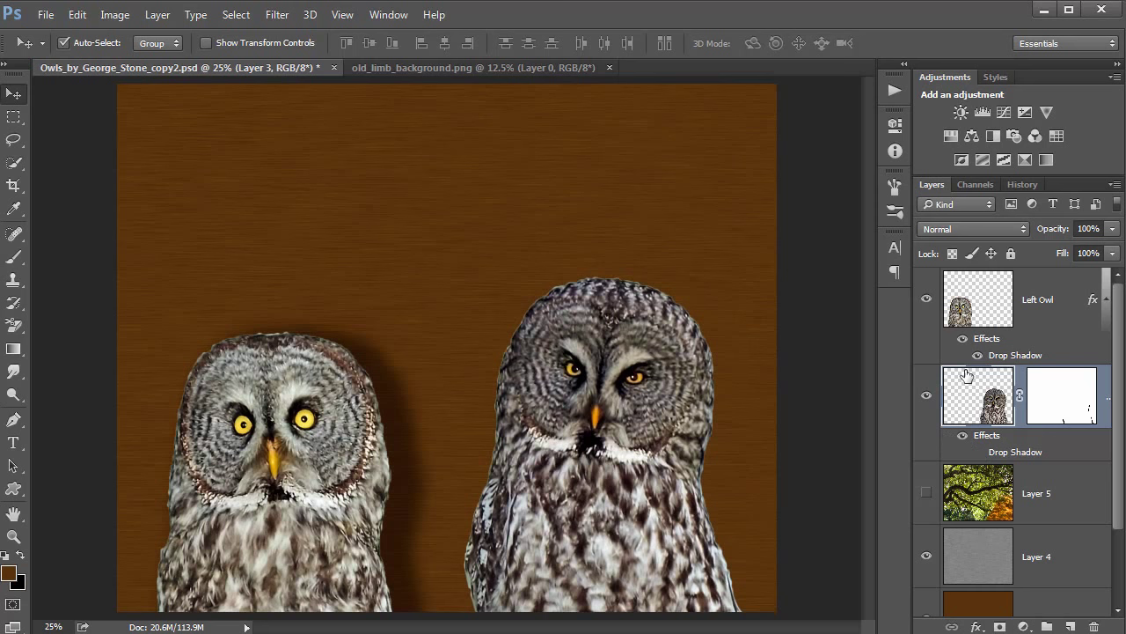
left_click(963, 339)
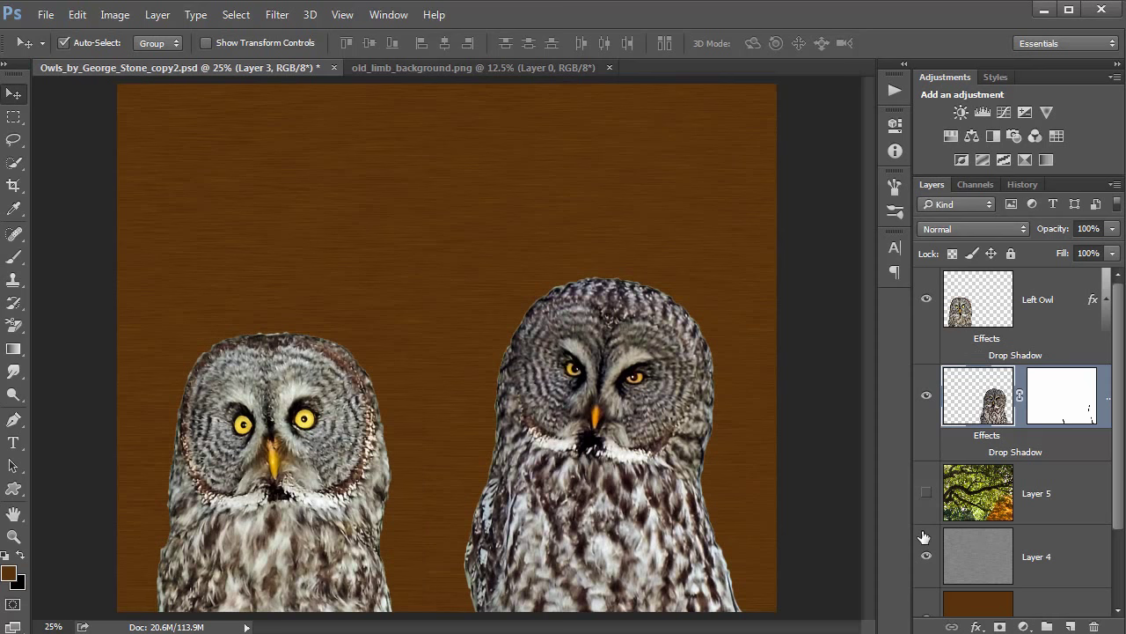
left_click(926, 494)
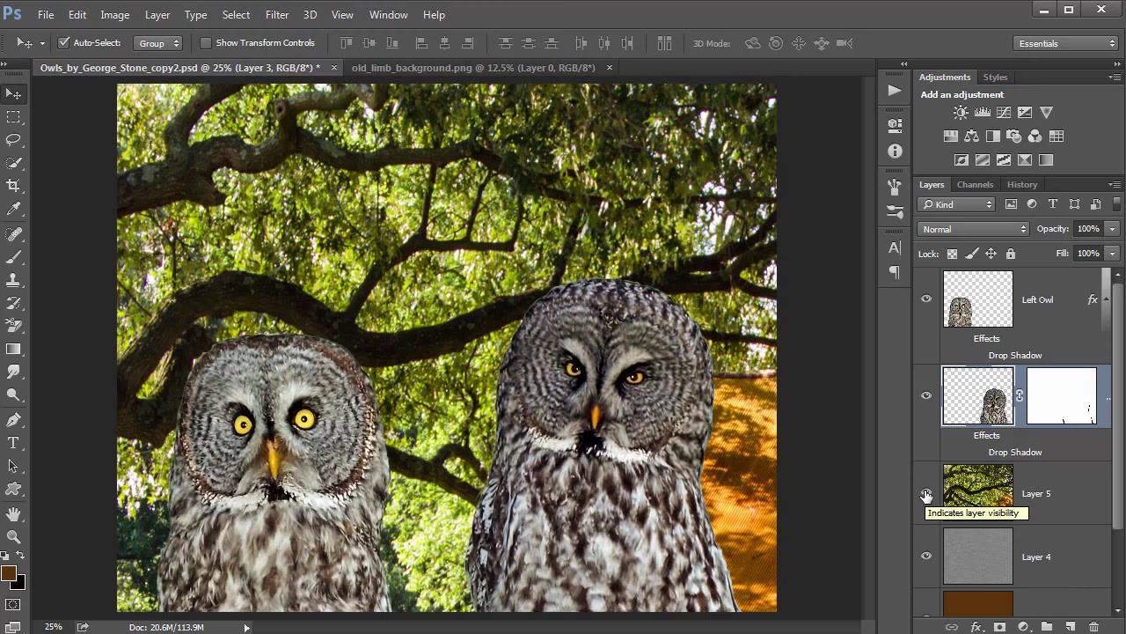
key("ctrl+minus")
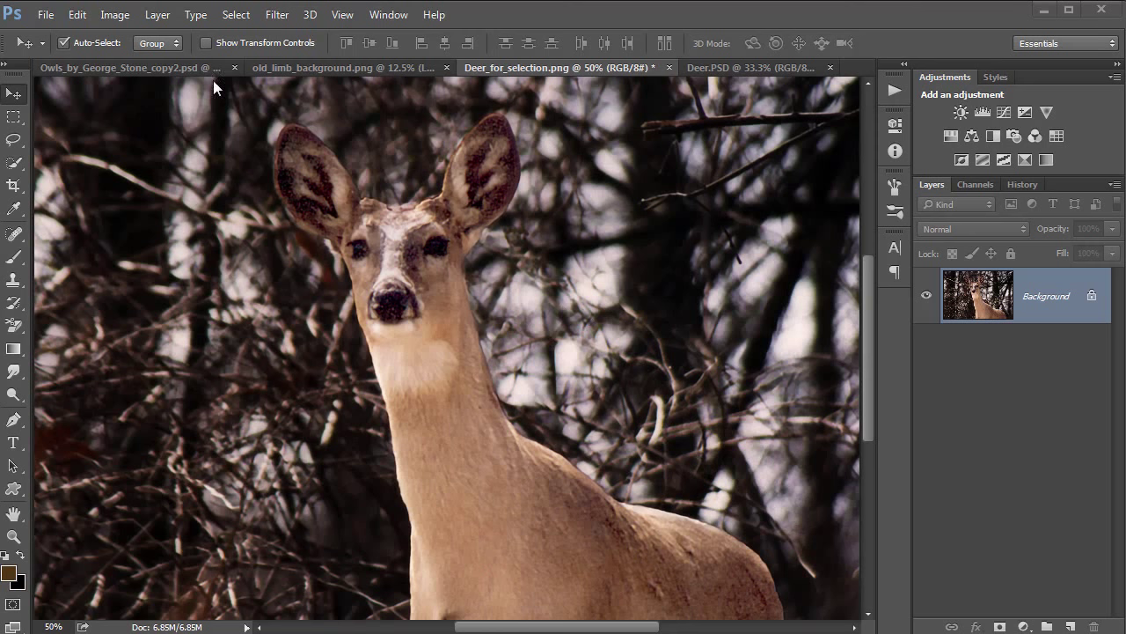
Choose the Quick Selection tool and zoom to 100% around the deer's ear
left_click(13, 164)
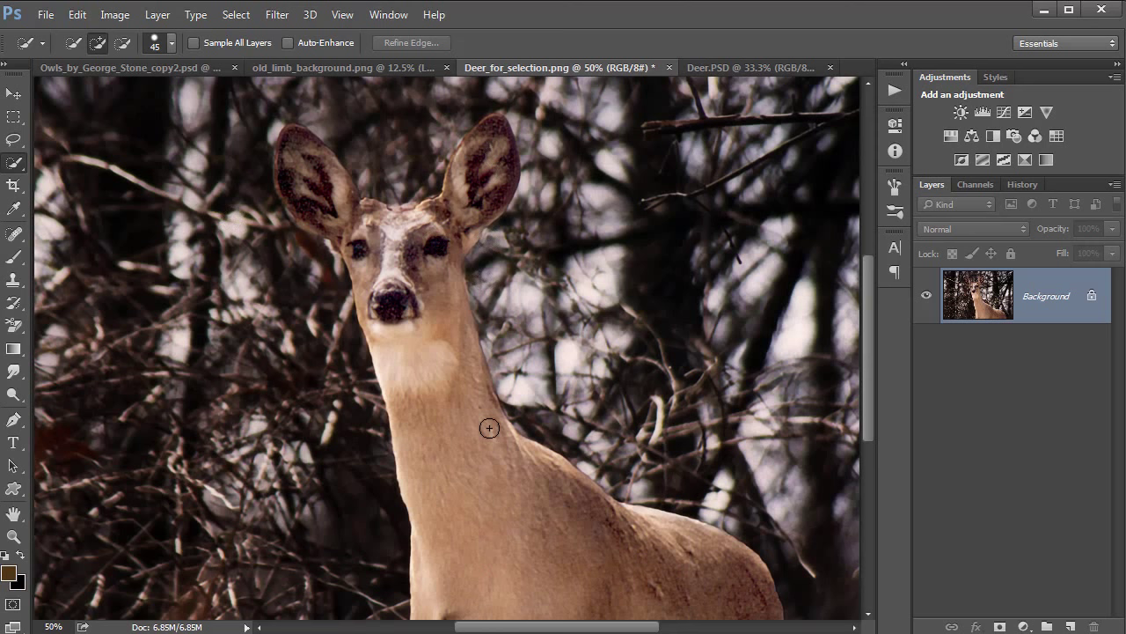
key("ctrl+space")
left_click(484, 178)
left_click(485, 179)
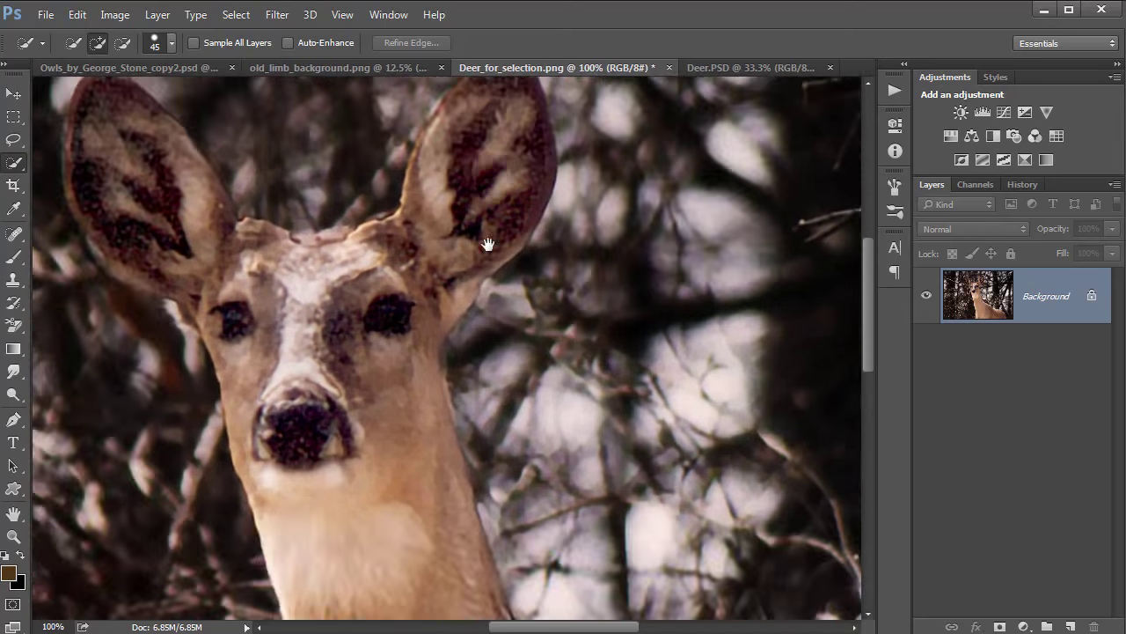
scroll(491, 229, "up", 3)
Brush a selection over the deer's ear, forehead, neck and shoulder
mouse_move(505, 189)
left_mouse_down()
mouse_move(485, 257)
mouse_move(400, 405)
mouse_move(514, 188)
left_mouse_up()
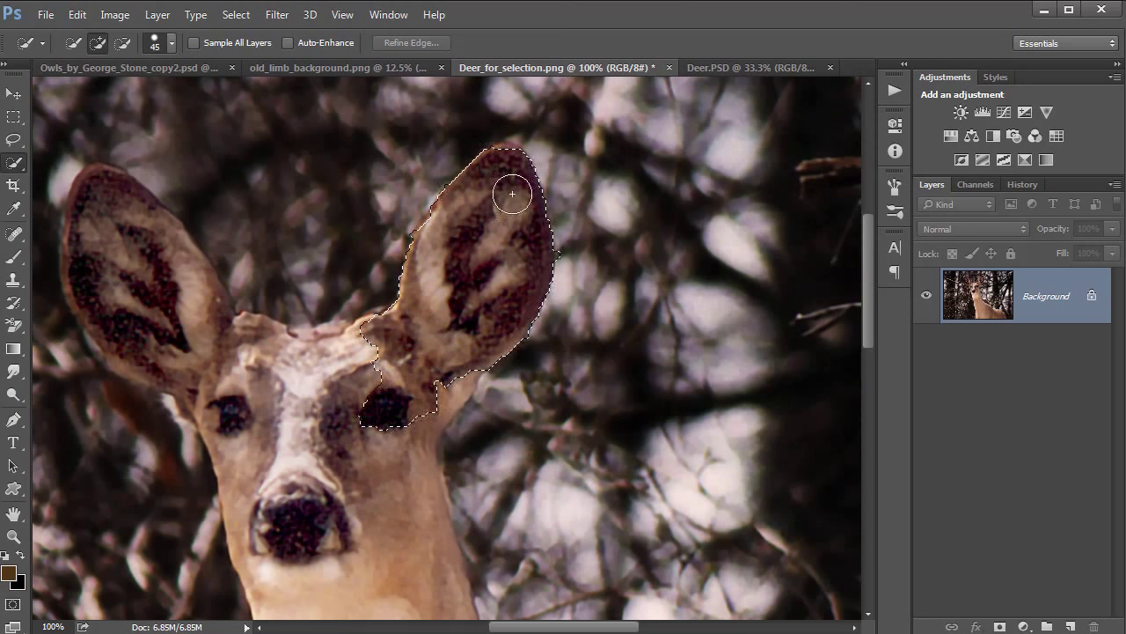
mouse_move(412, 341)
left_mouse_down()
mouse_move(352, 374)
mouse_move(260, 365)
mouse_move(227, 354)
mouse_move(130, 245)
mouse_move(113, 254)
mouse_move(174, 363)
mouse_move(367, 465)
mouse_move(357, 428)
mouse_move(376, 521)
mouse_move(422, 540)
mouse_move(433, 520)
left_mouse_up()
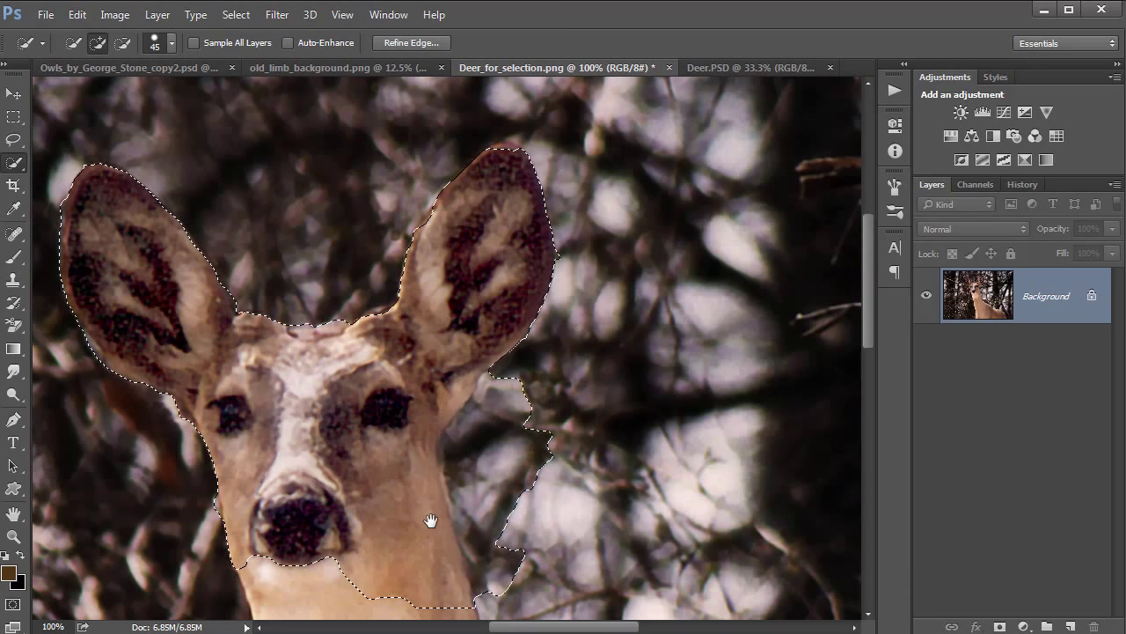
left_click_drag(455, 183, 455, 169)
scroll(454, 169, "down", 4)
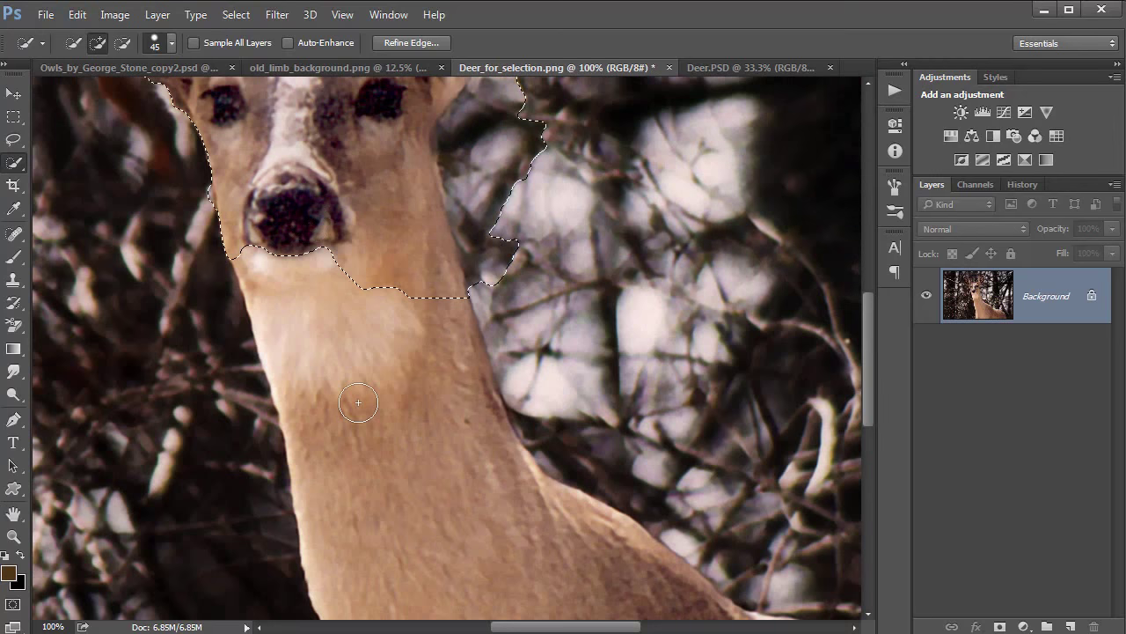
mouse_move(359, 410)
left_mouse_down()
mouse_move(432, 514)
mouse_move(528, 593)
left_mouse_up()
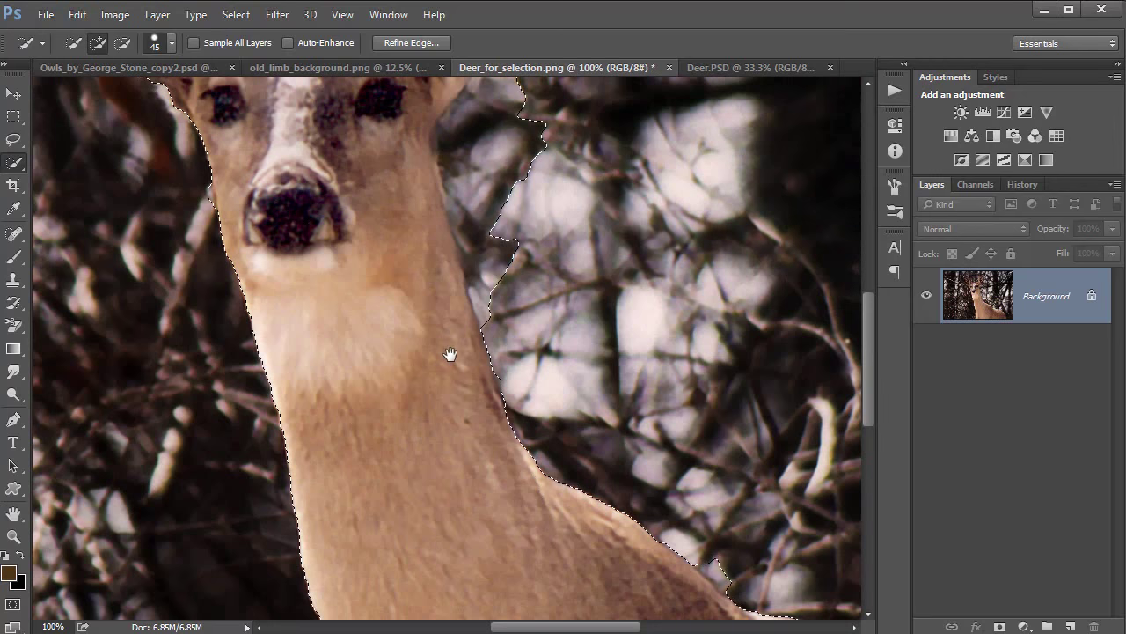
scroll(448, 354, "down", 5)
scroll(417, 302, "down", 1)
scroll(417, 302, "right", 2)
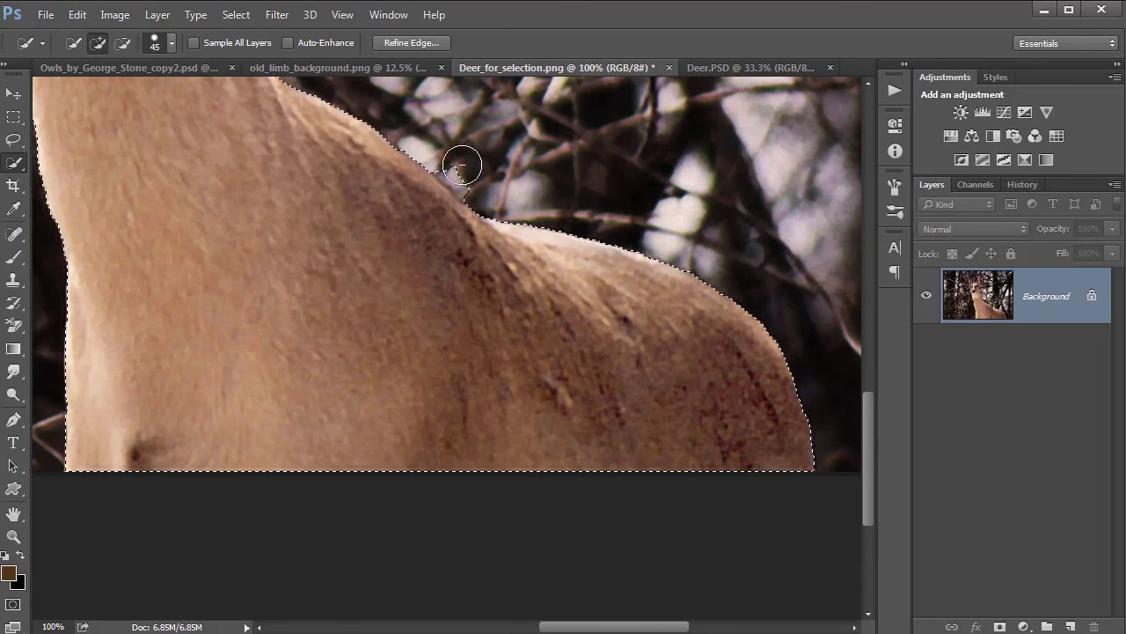
key("alt")
Pan to the deer's face and subtract the background bulges by the neck and ear
key("space")
left_click_drag(230, 254, 413, 367)
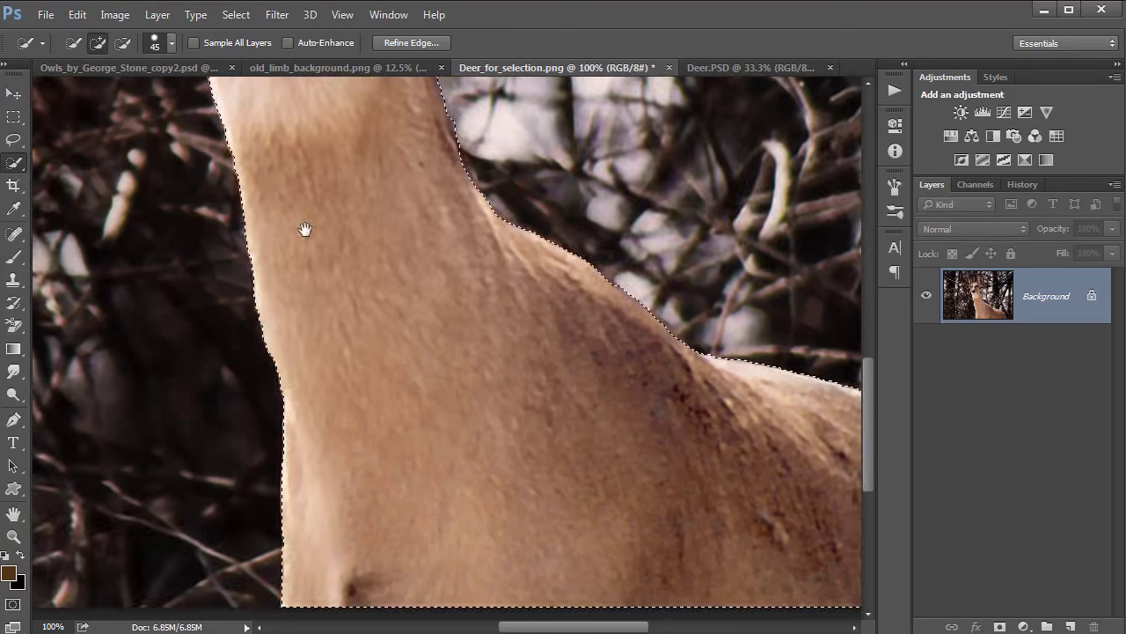
left_click_drag(304, 229, 385, 352)
left_click_drag(400, 216, 425, 368)
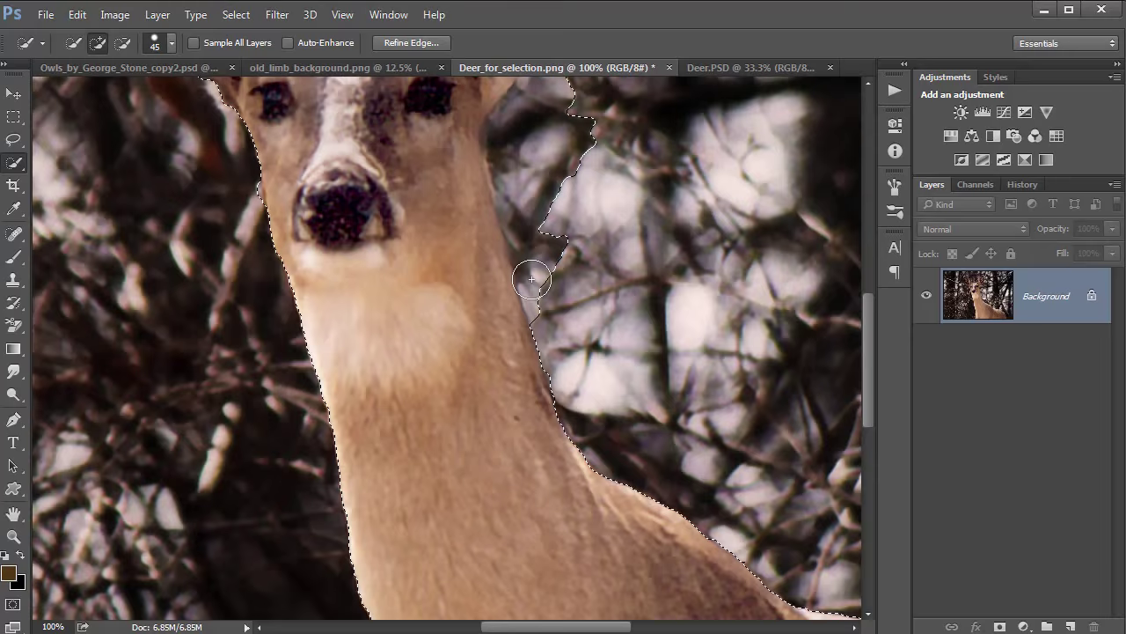
key("alt")
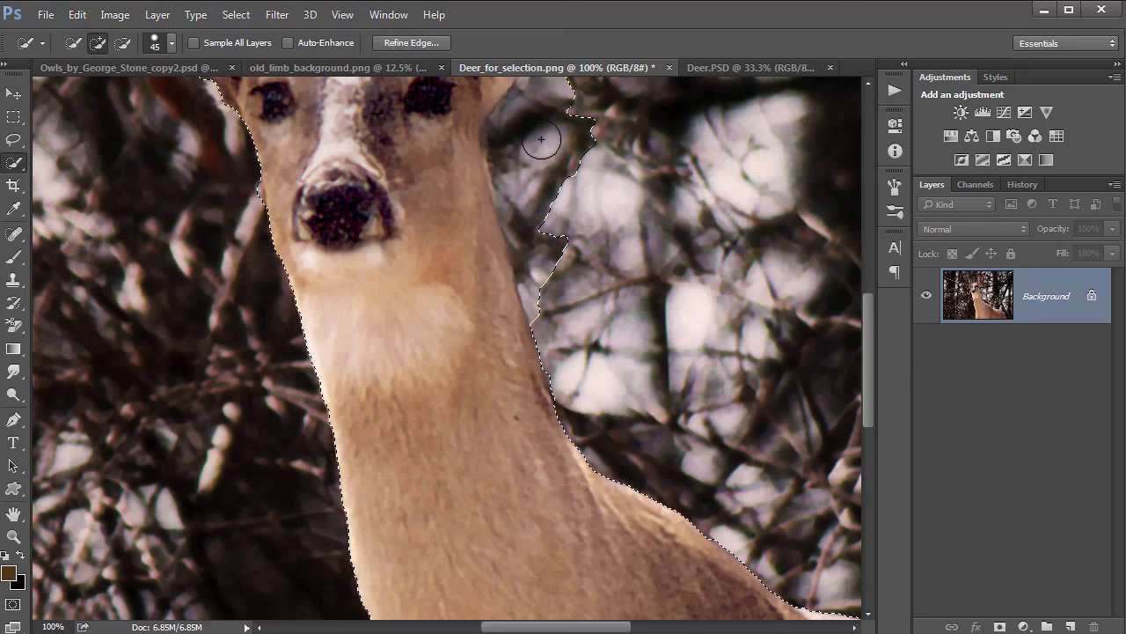
mouse_move(531, 129)
left_mouse_down()
mouse_move(528, 158)
mouse_move(563, 252)
mouse_move(544, 283)
left_mouse_up()
left_click(521, 225)
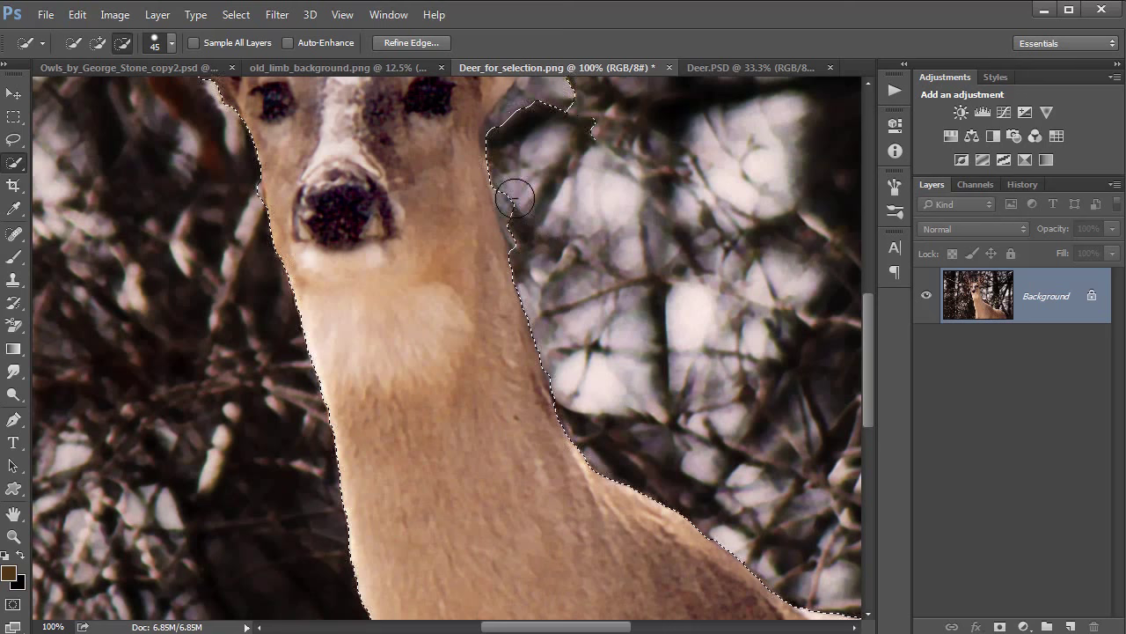
left_click(538, 180)
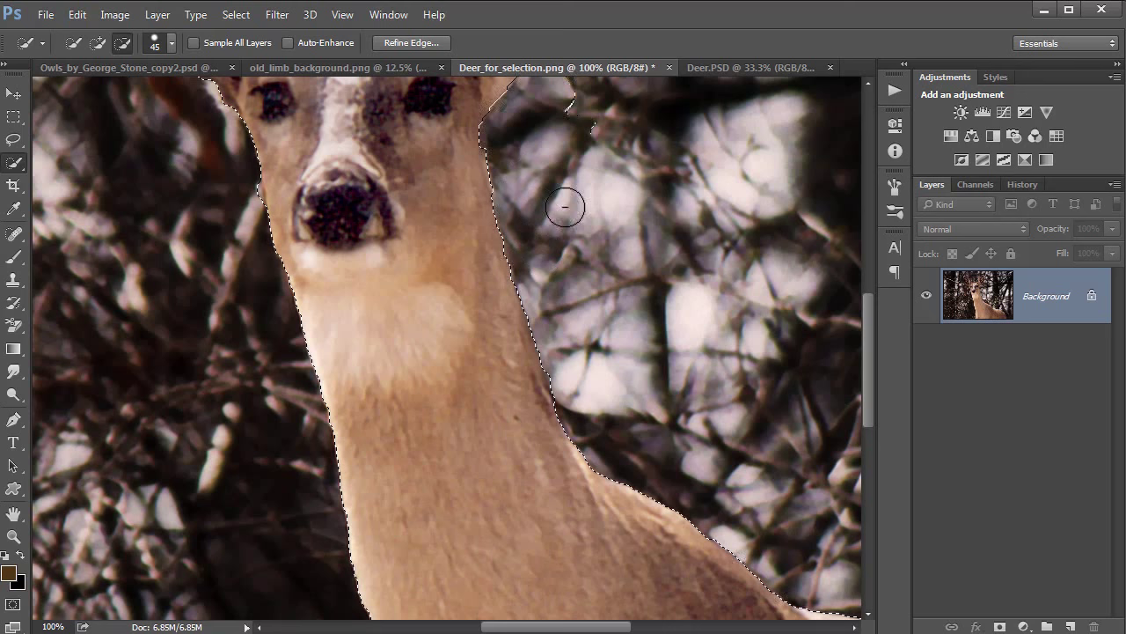
Trim the stray background beside the neck and the bumps by the right ear
left_click_drag(560, 213, 555, 310)
left_click(511, 355, "alt")
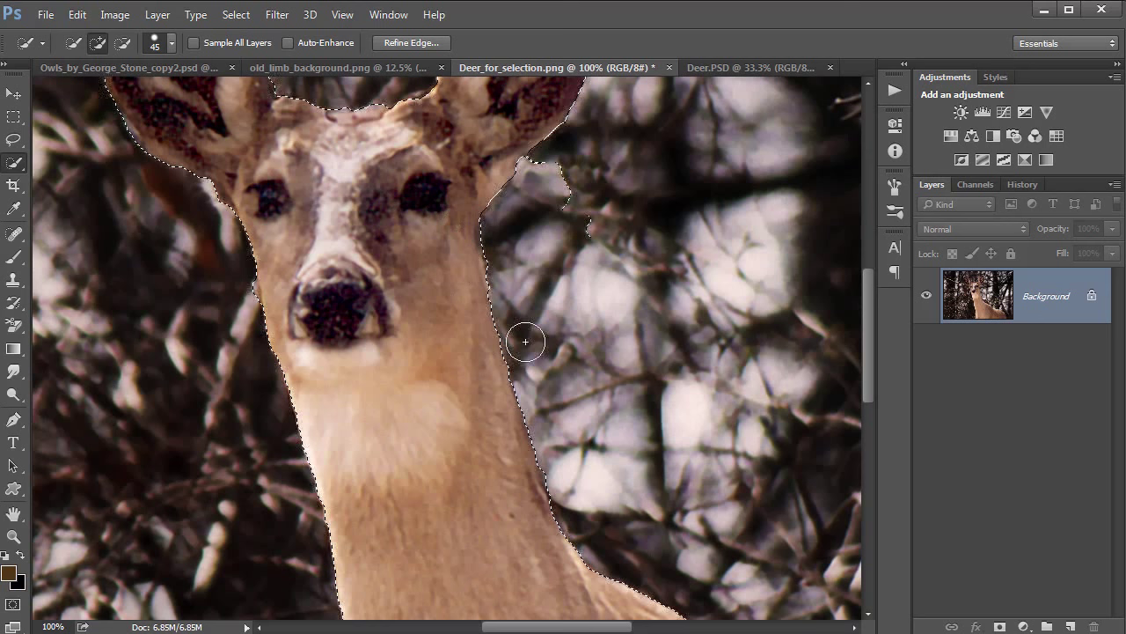
left_click(549, 171, "alt")
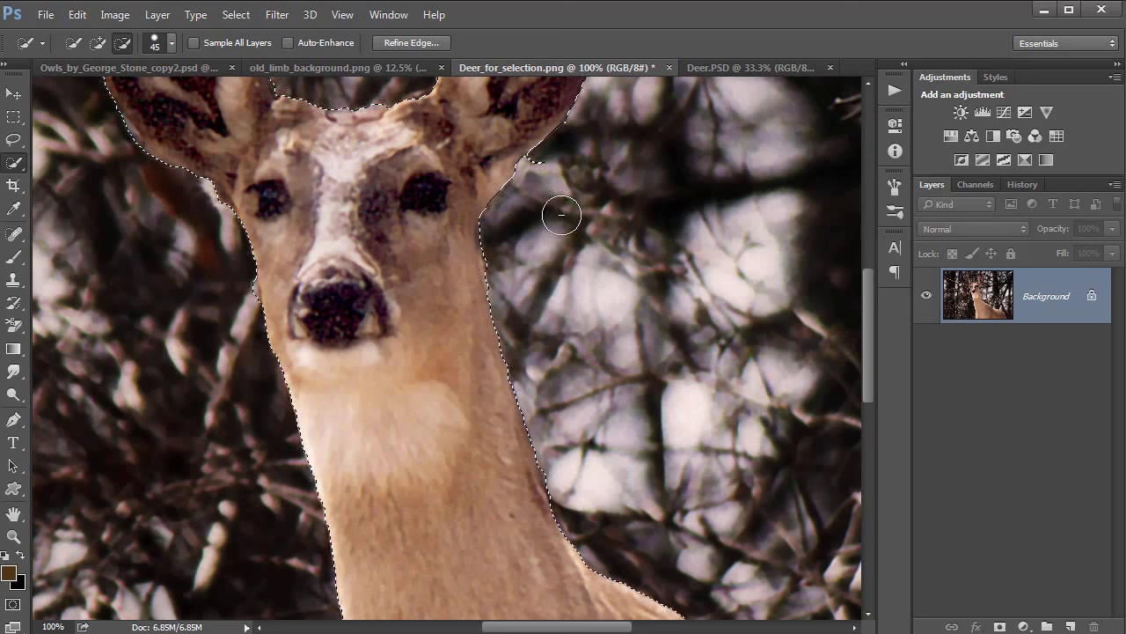
left_click(549, 176, "alt")
key("ctrl+d")
left_click_drag(573, 245, 550, 394)
left_click_drag(609, 204, 616, 246)
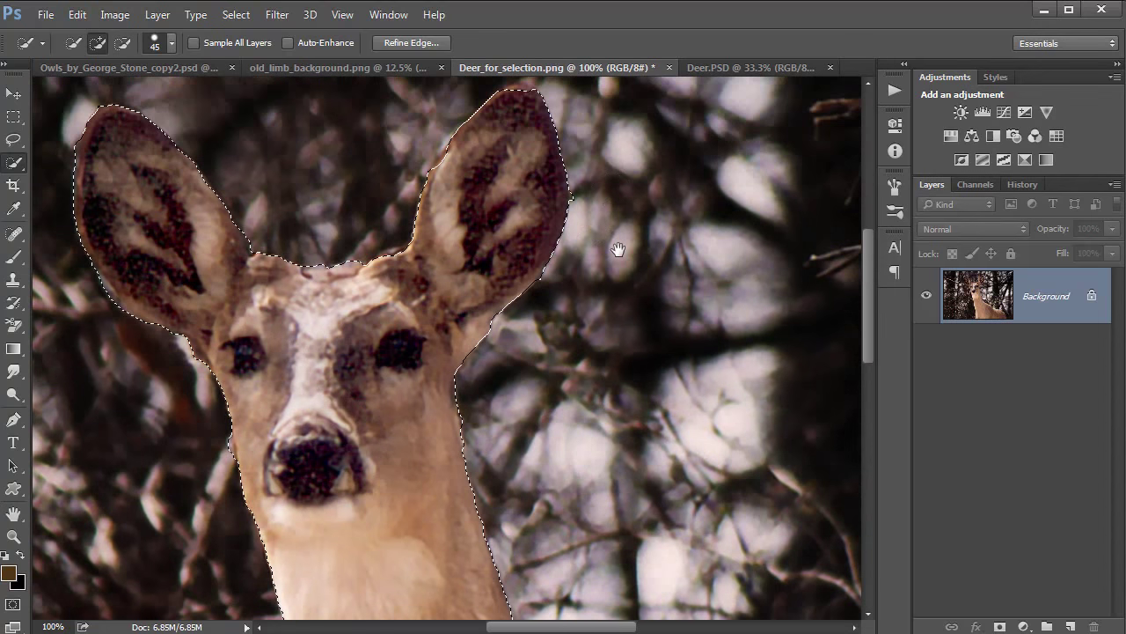
Keep refining the selection edge along the head and neck, undoing stray edits
key("alt")
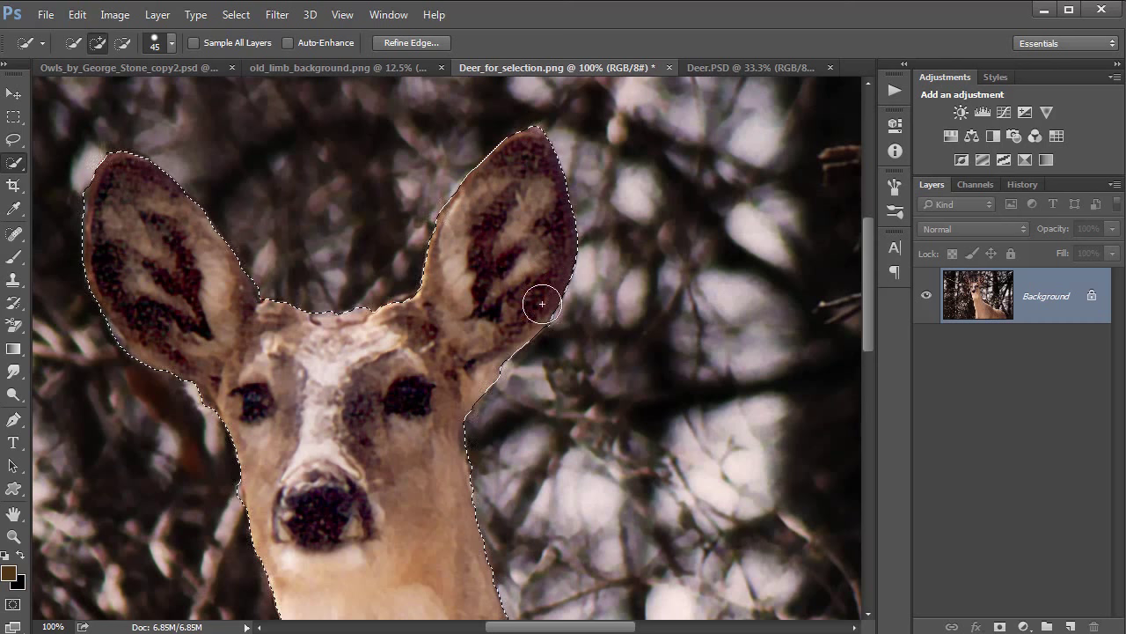
key("ctrl+d")
left_click_drag(318, 453, 384, 360)
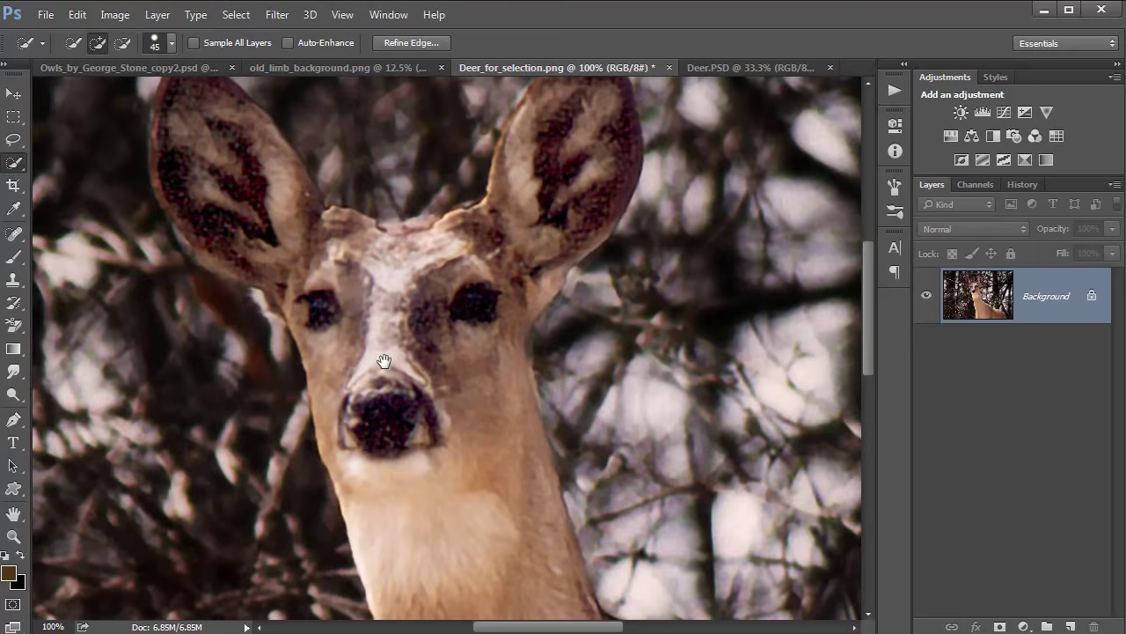
key("ctrl+z")
key("alt")
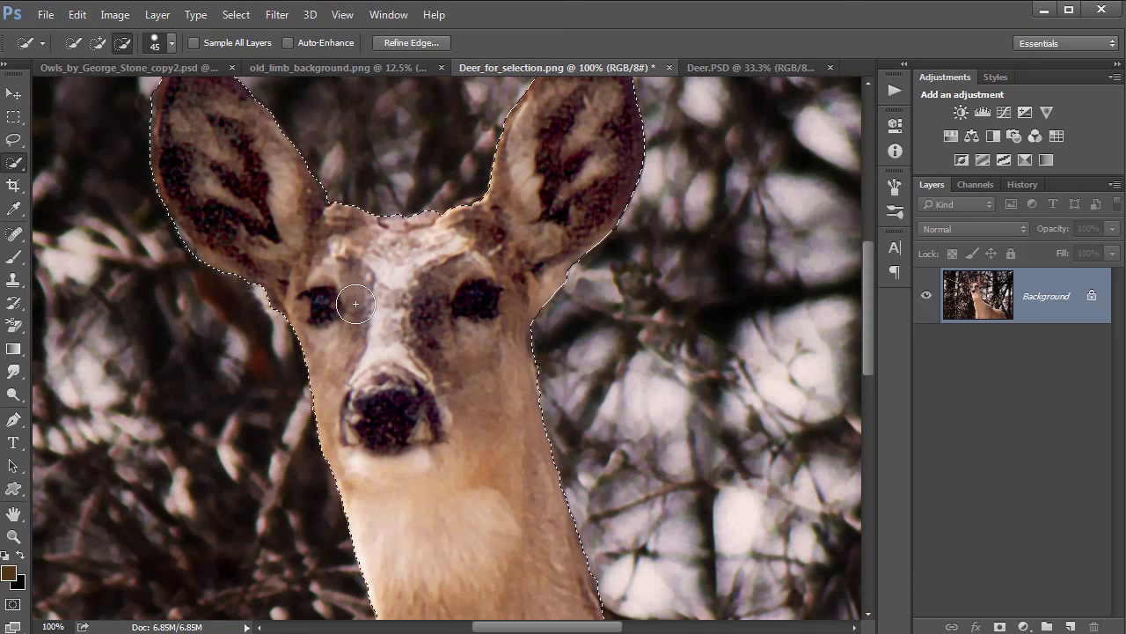
key("ctrl+d")
scroll(215, 206, "up", 3)
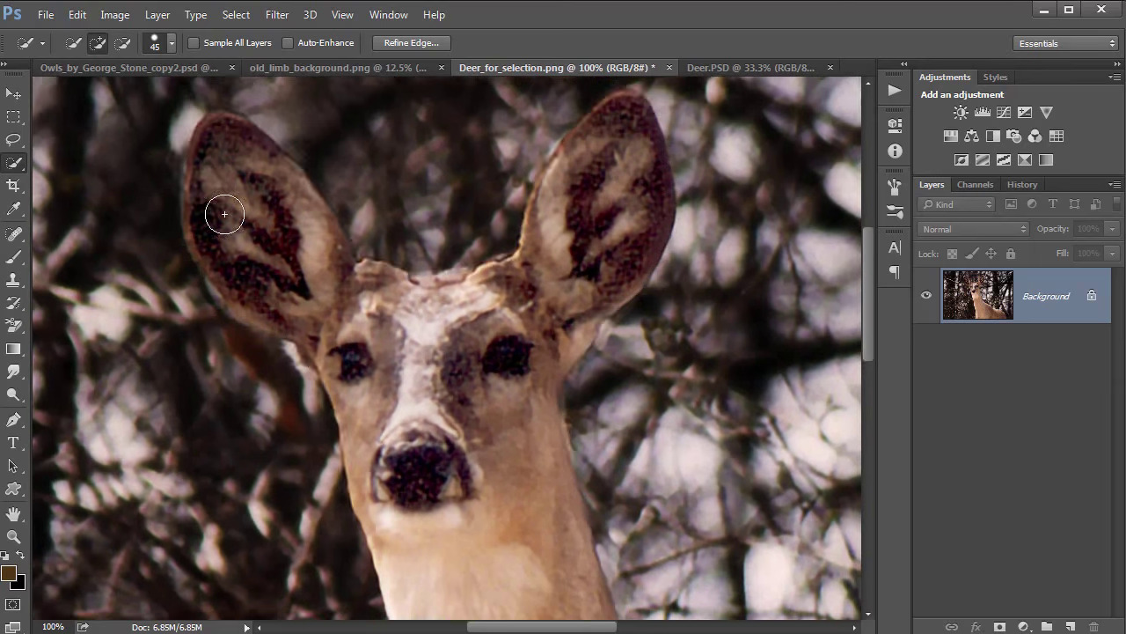
key("ctrl+z")
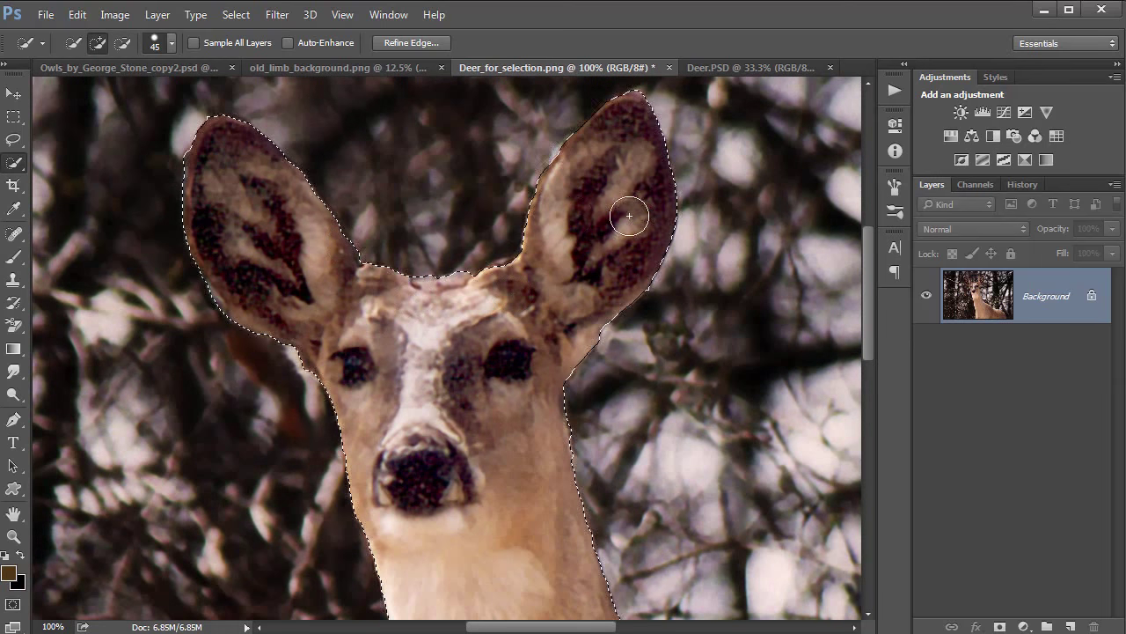
key("ctrl+d")
left_click_drag(519, 397, 495, 207)
key("ctrl+z")
left_click_drag(520, 261, 547, 115)
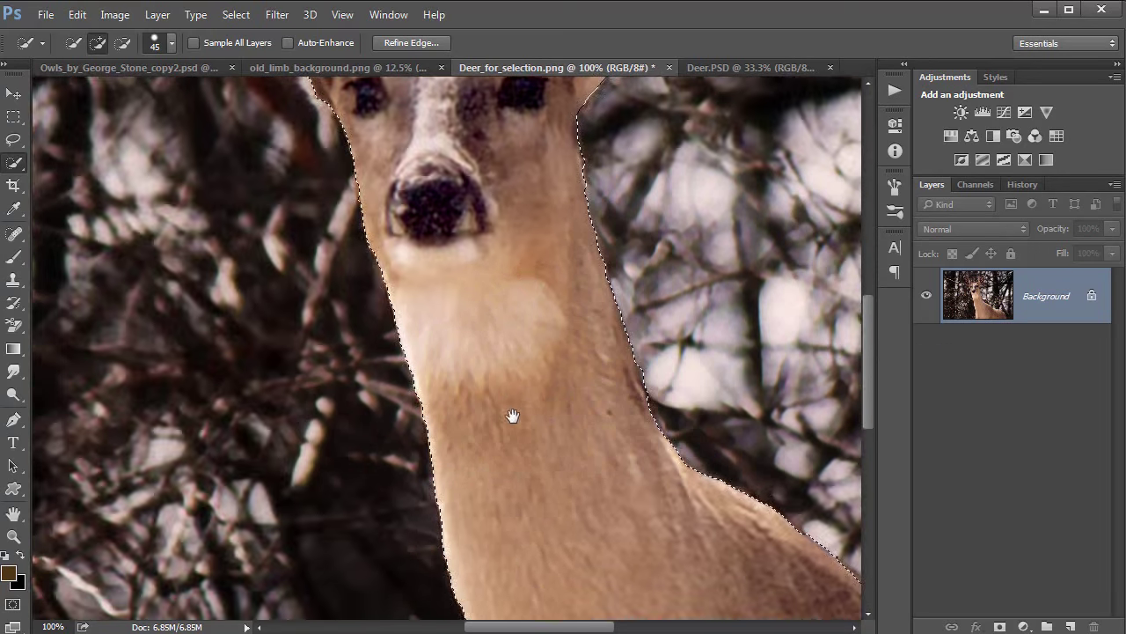
mouse_move(513, 415)
left_mouse_down()
mouse_move(483, 307)
mouse_move(495, 377)
left_mouse_up()
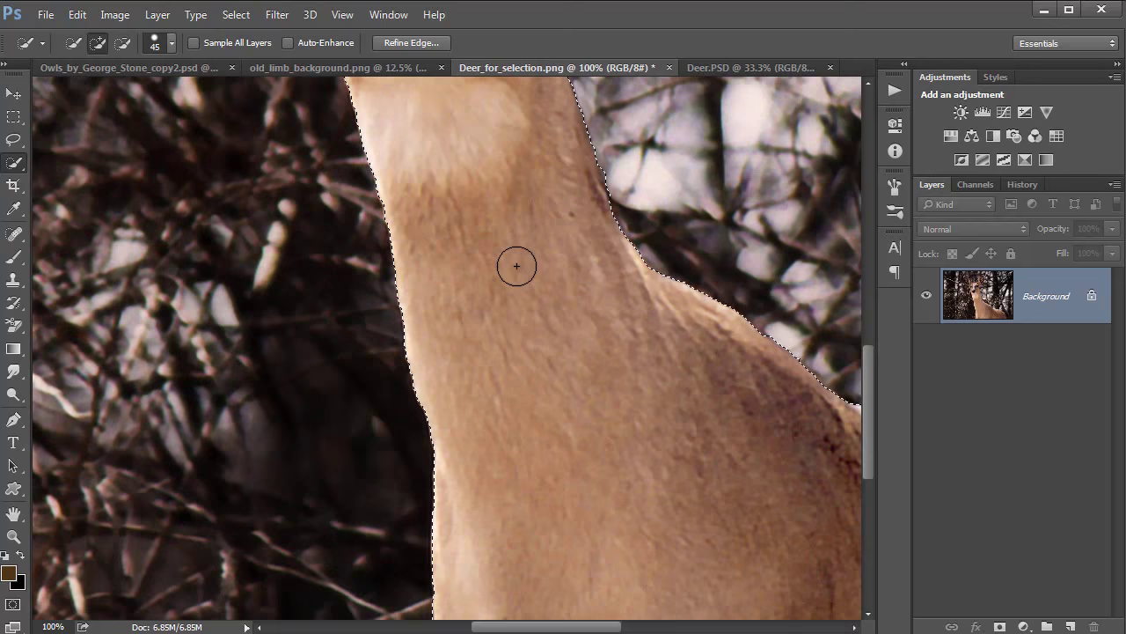
Zoom out to 33.3% and open Refine Edge for the deer selection
key("ctrl+minus")
key("ctrl+minus")
key("ctrl+minus")
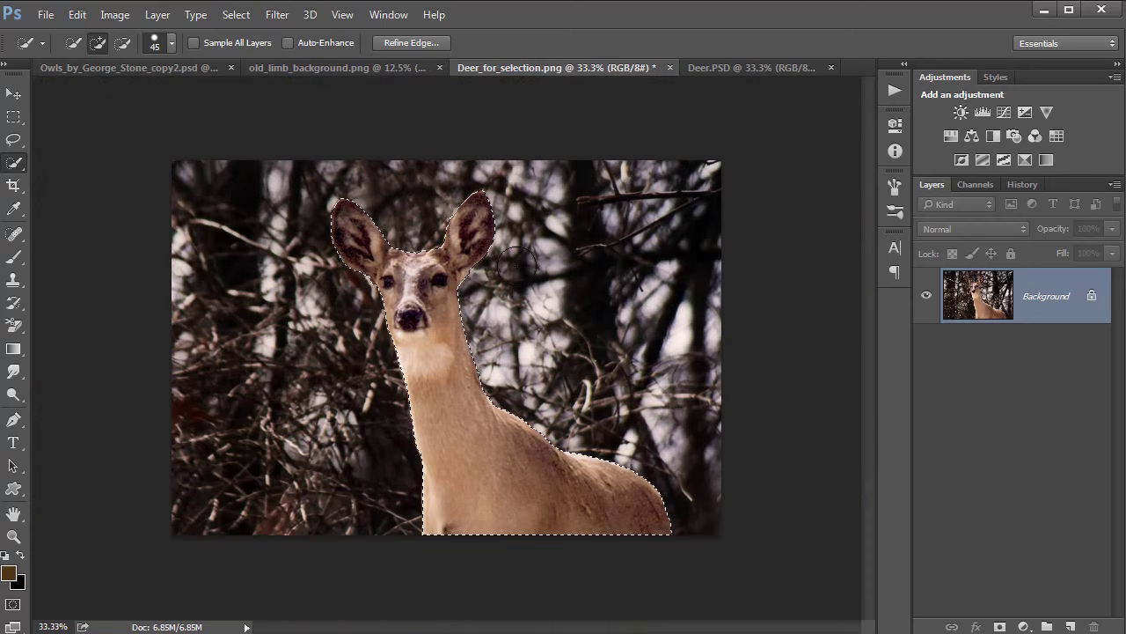
left_click(392, 43)
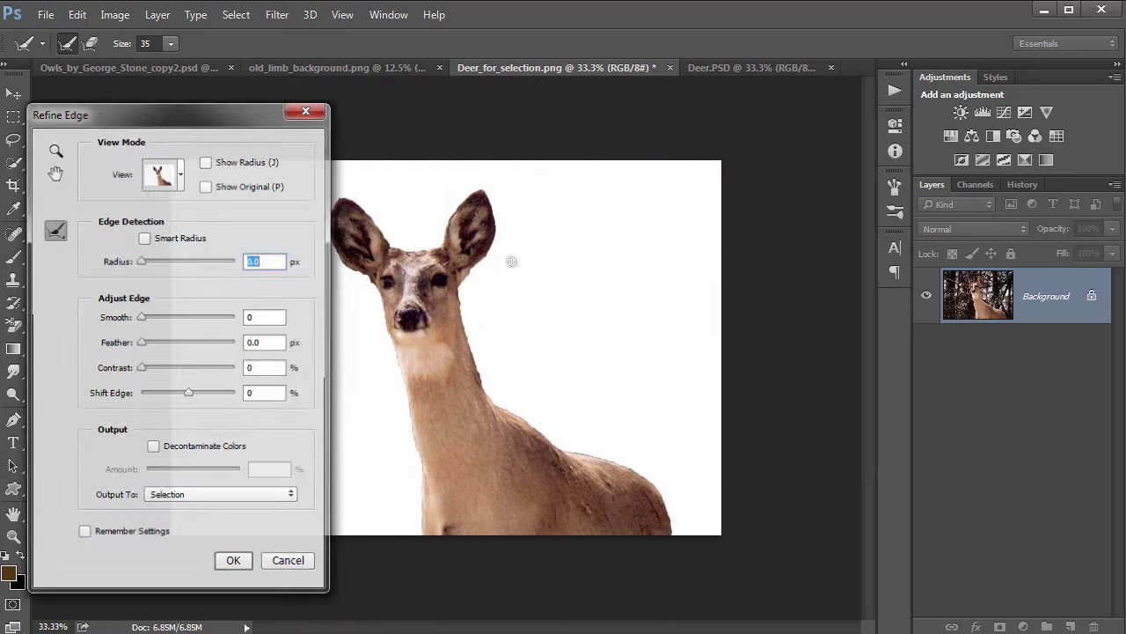
Zoom in on the deer's head and set Smooth to 11
left_click(474, 318)
left_click(478, 317)
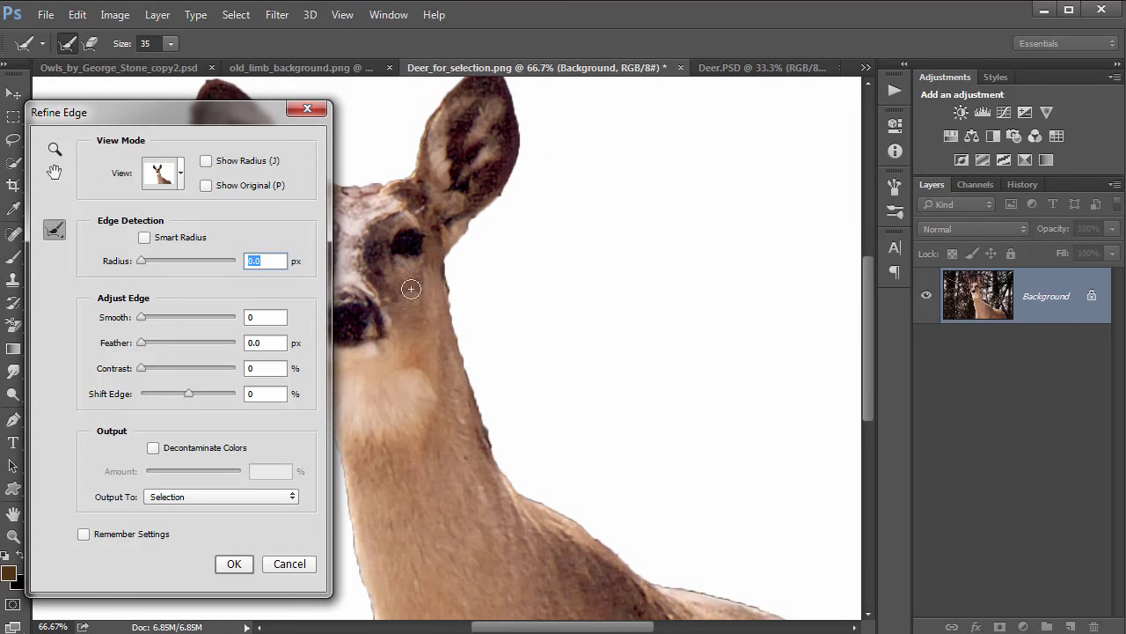
left_click_drag(411, 290, 587, 303)
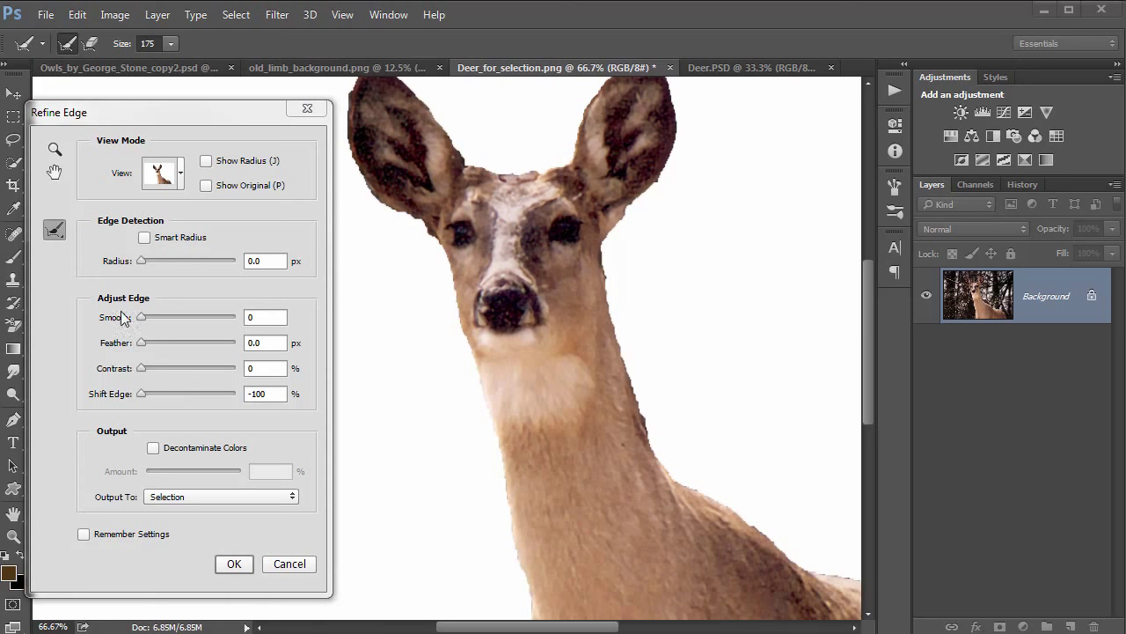
left_click(143, 320)
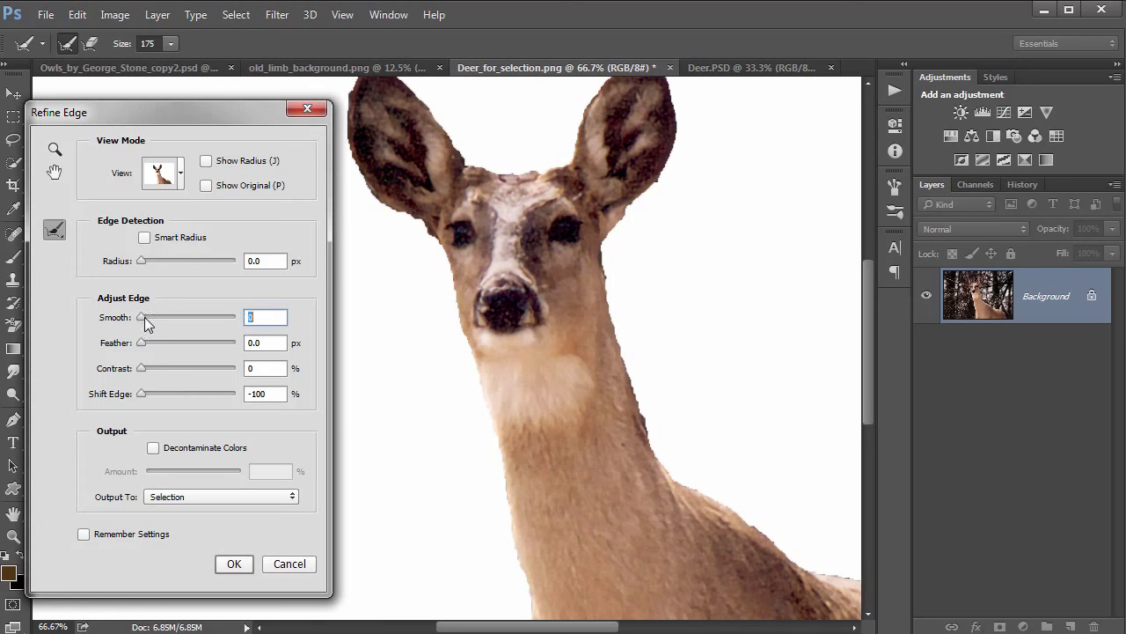
left_click_drag(148, 314, 152, 314)
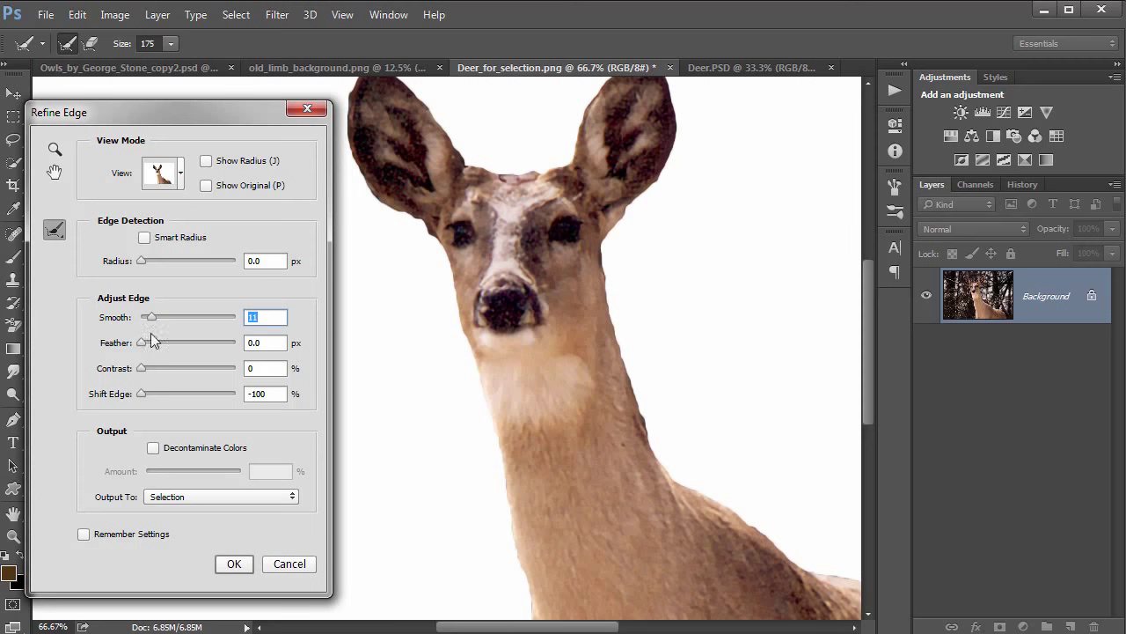
Clean the neck fringe and tune the edge, ending at Smooth 30 and Shift Edge -51
left_click(154, 394)
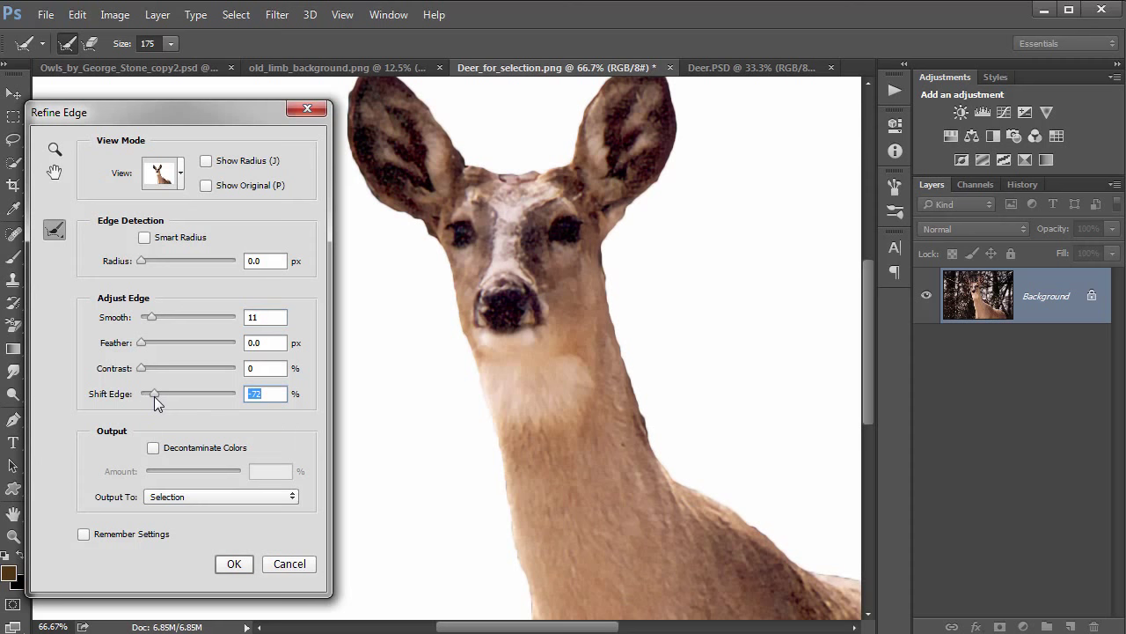
left_click(158, 317)
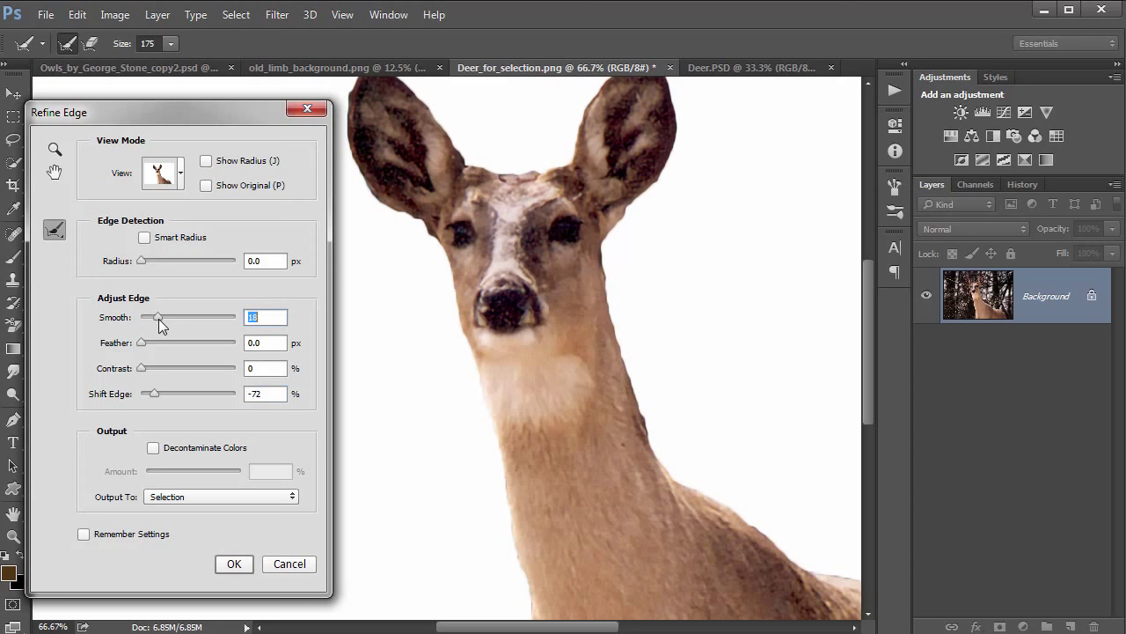
left_click(161, 394)
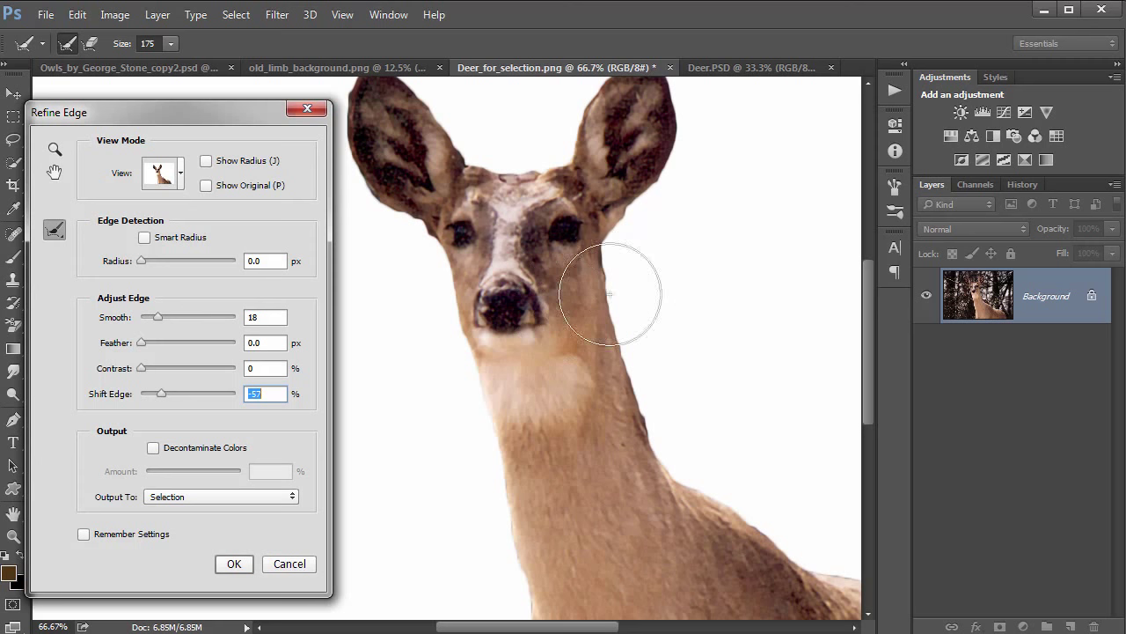
left_click_drag(610, 293, 611, 269)
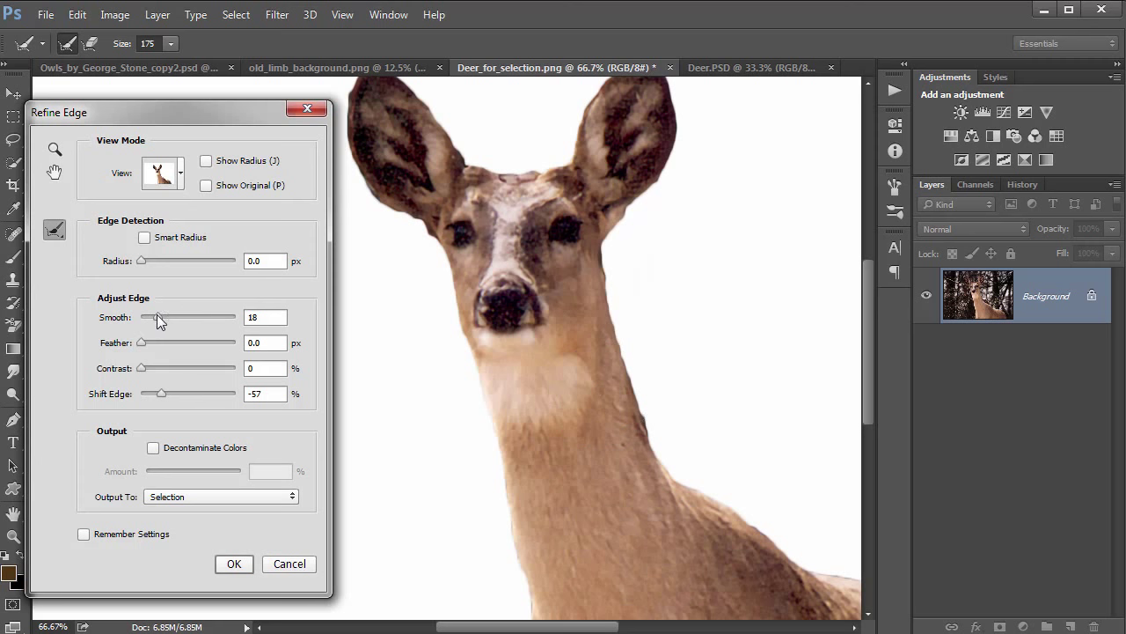
left_click_drag(157, 314, 161, 315)
left_click_drag(164, 393, 172, 399)
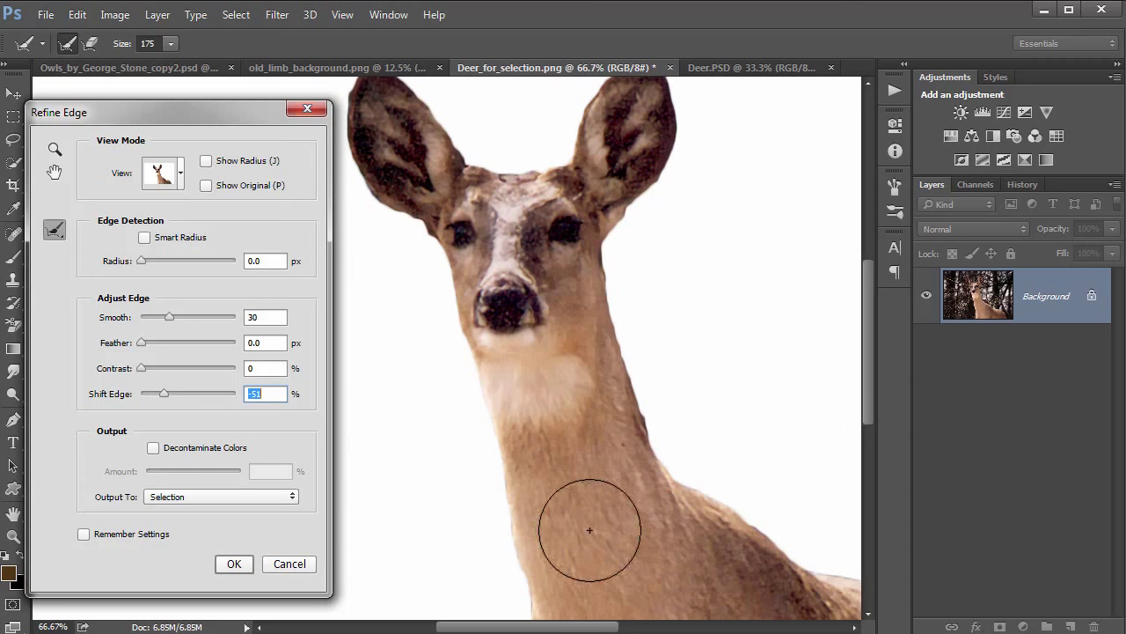
Pan the preview and bring up the Output To destination list
key("space")
mouse_move(604, 493)
left_mouse_down()
mouse_move(503, 443)
mouse_move(463, 370)
mouse_move(637, 469)
mouse_move(699, 586)
left_mouse_up()
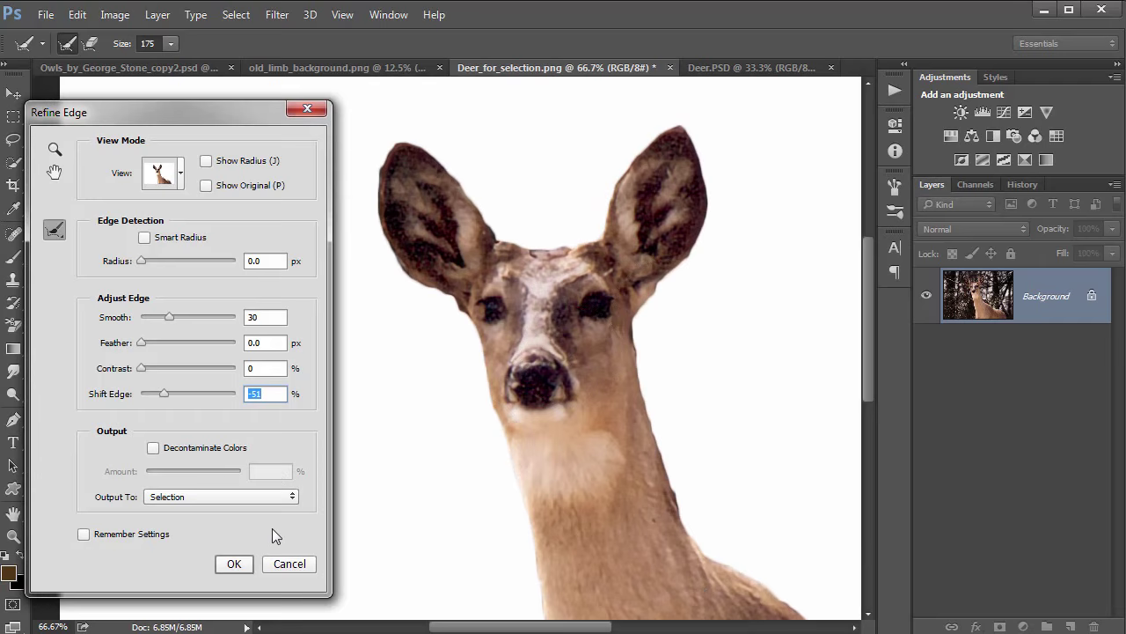
left_click(195, 505)
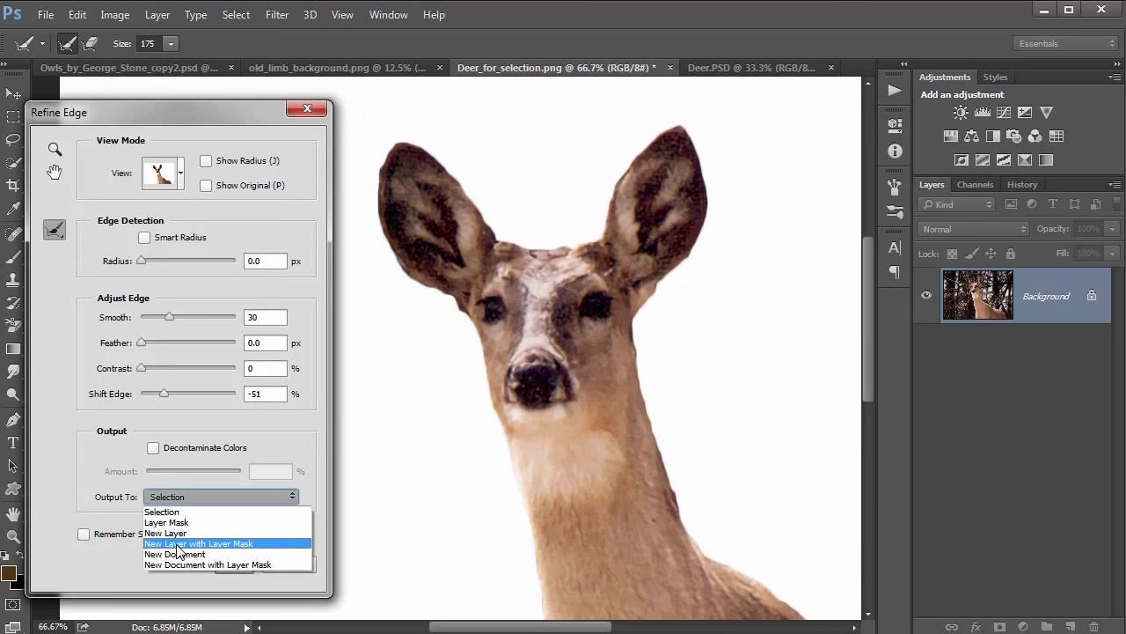
Choose New Layer with Layer Mask as the output and confirm Refine Edge
left_click(255, 544)
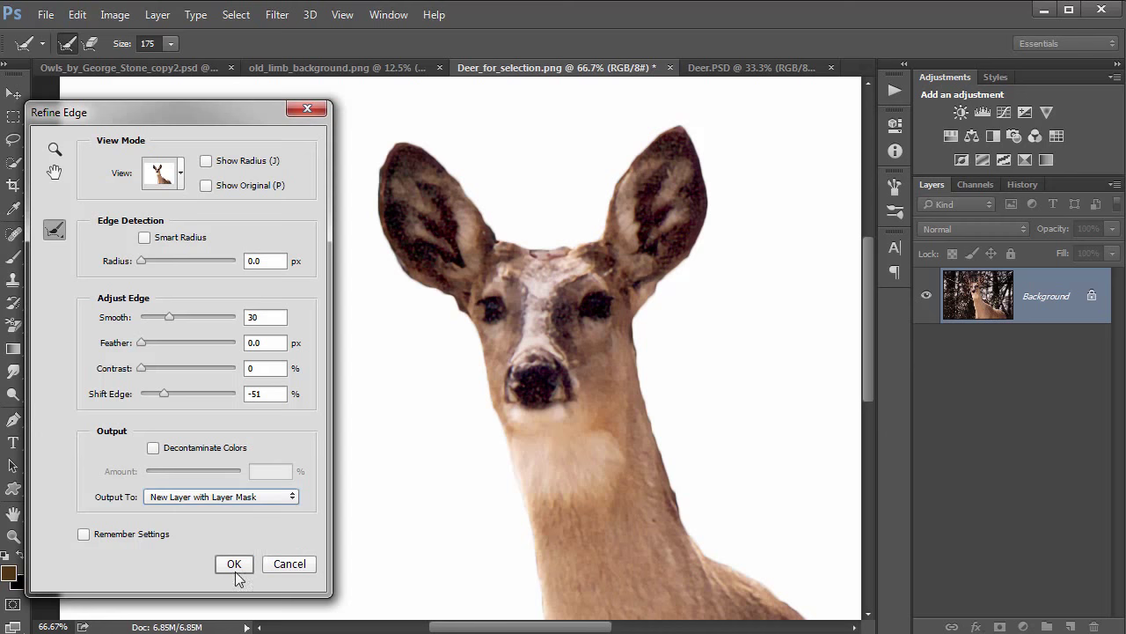
left_click(235, 565)
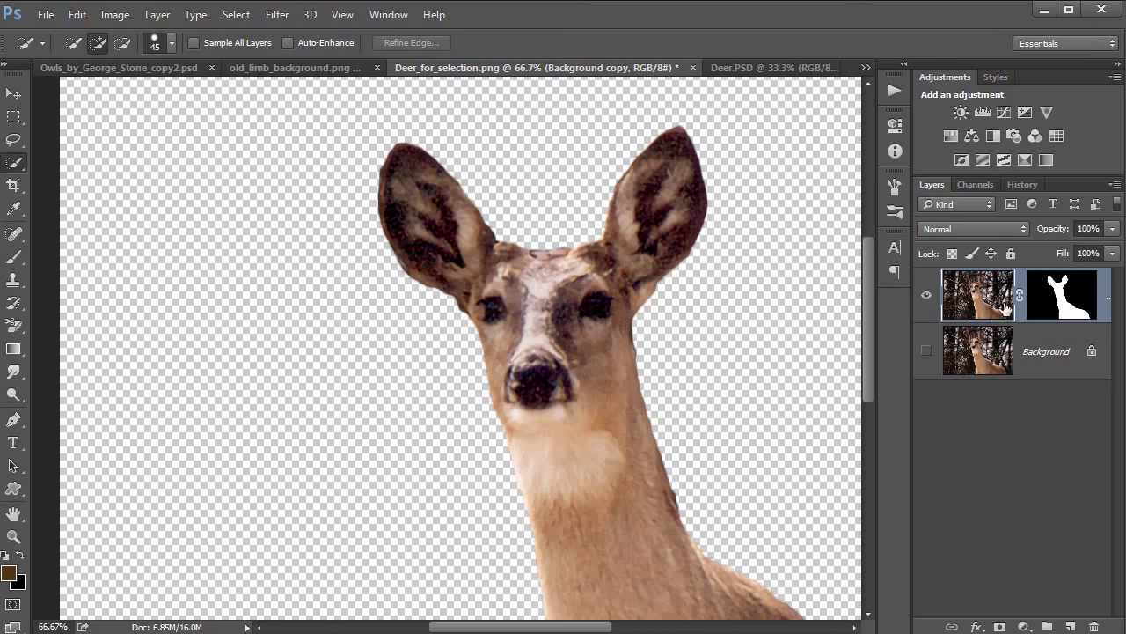
Apply the deer's layer mask, load its pixels as a selection, then switch to Deer.PSD
right_click(1063, 300)
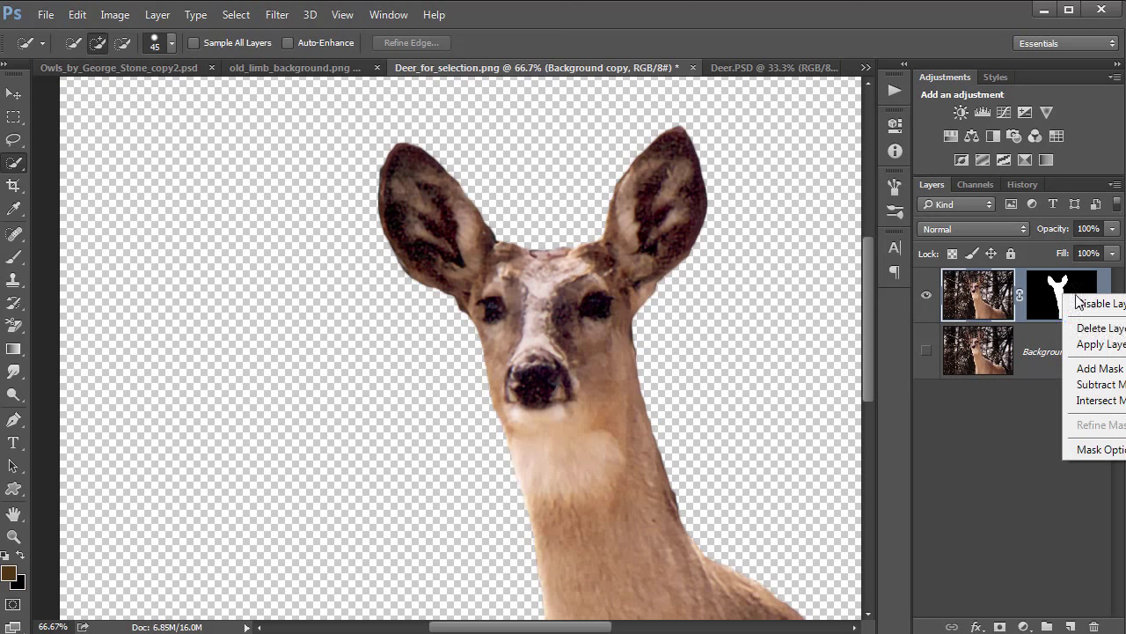
left_click(1100, 344)
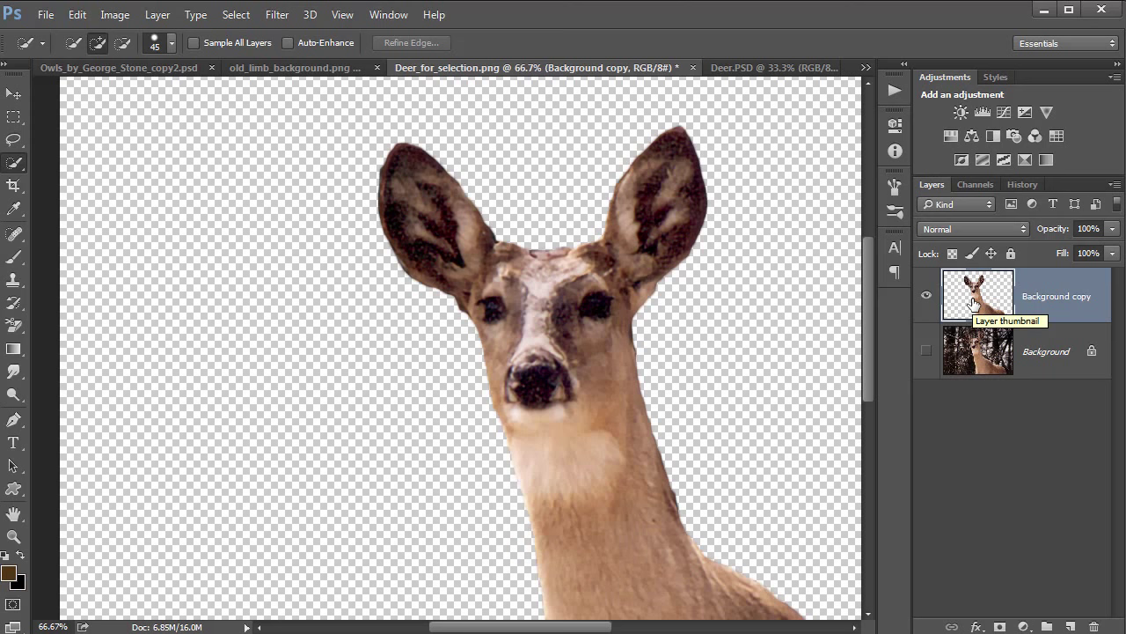
left_click(974, 302, "ctrl")
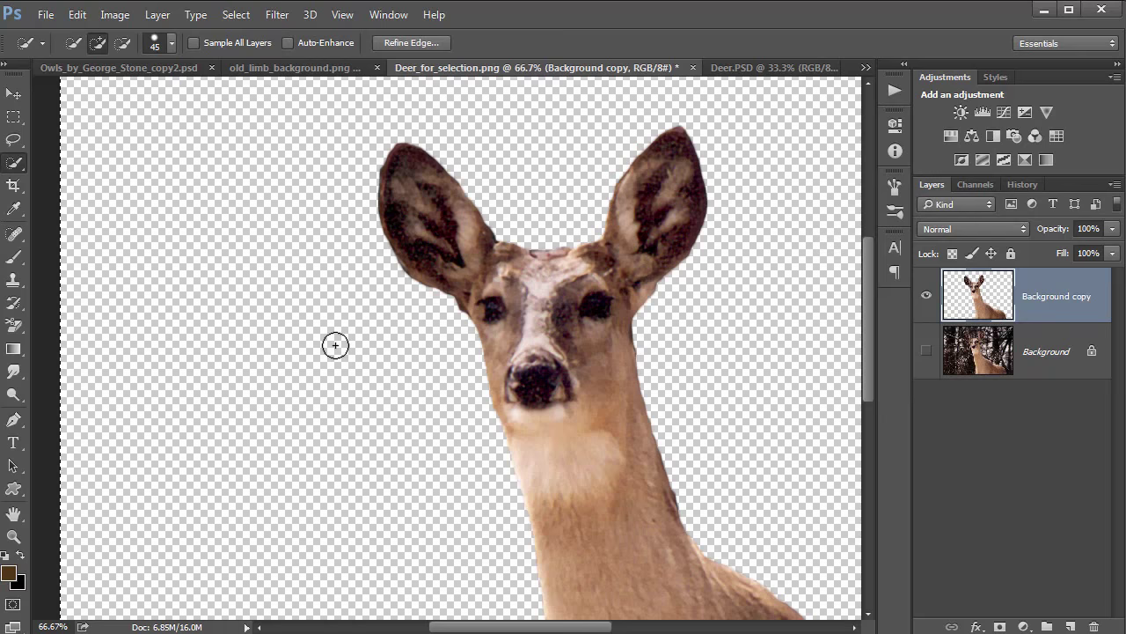
key("ctrl+minus")
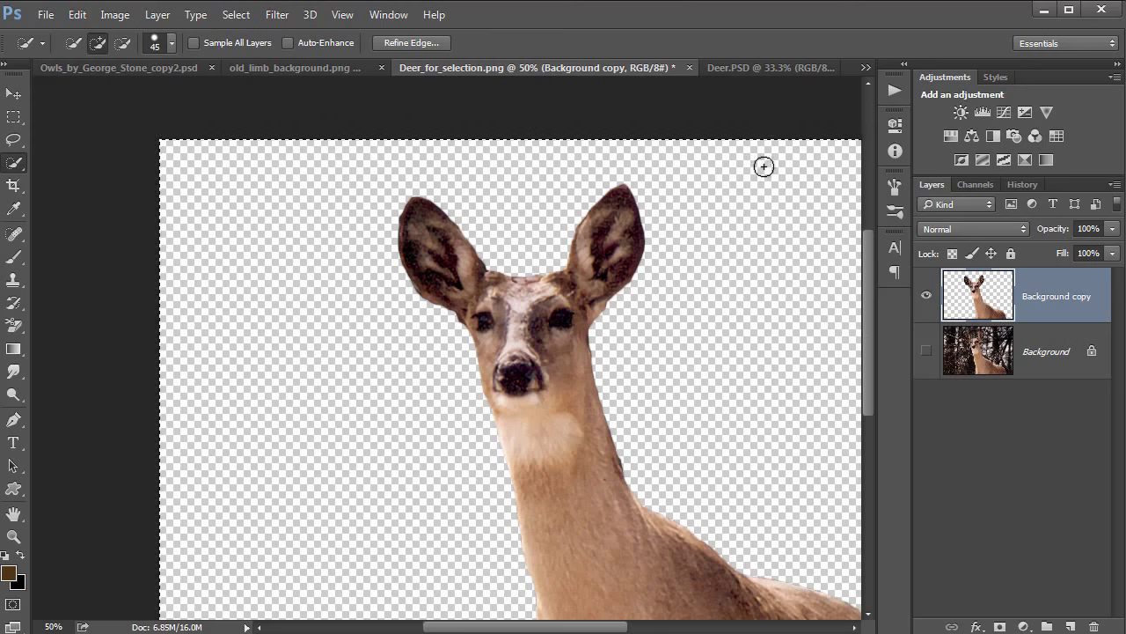
left_click(735, 68)
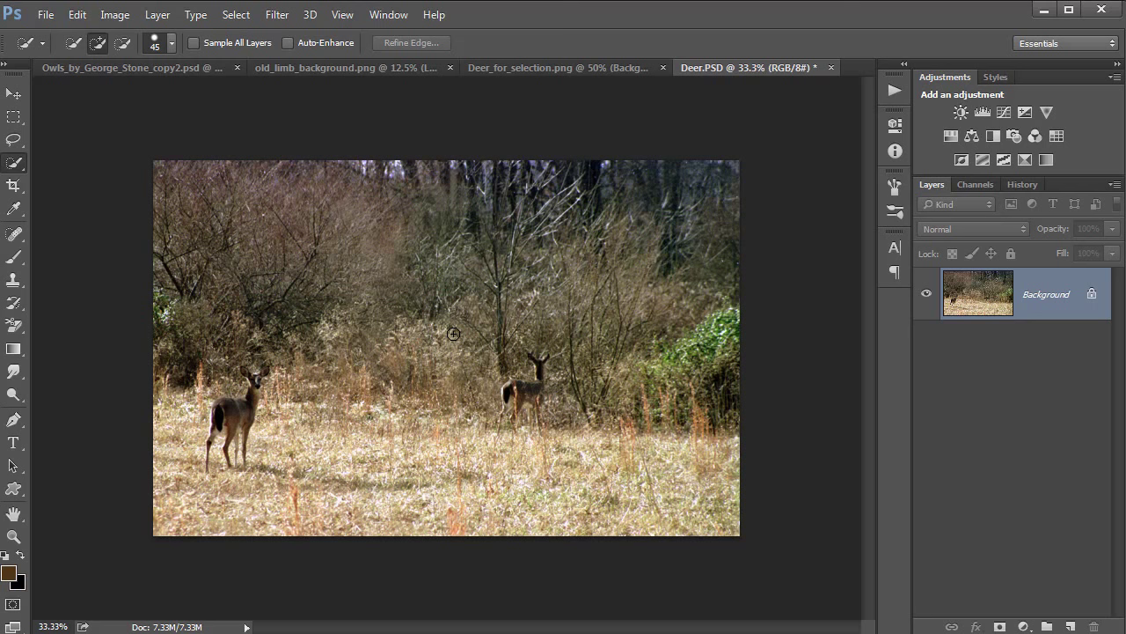
Paste the deer into Deer.PSD as Layer 1 and move it right
key("ctrl+v")
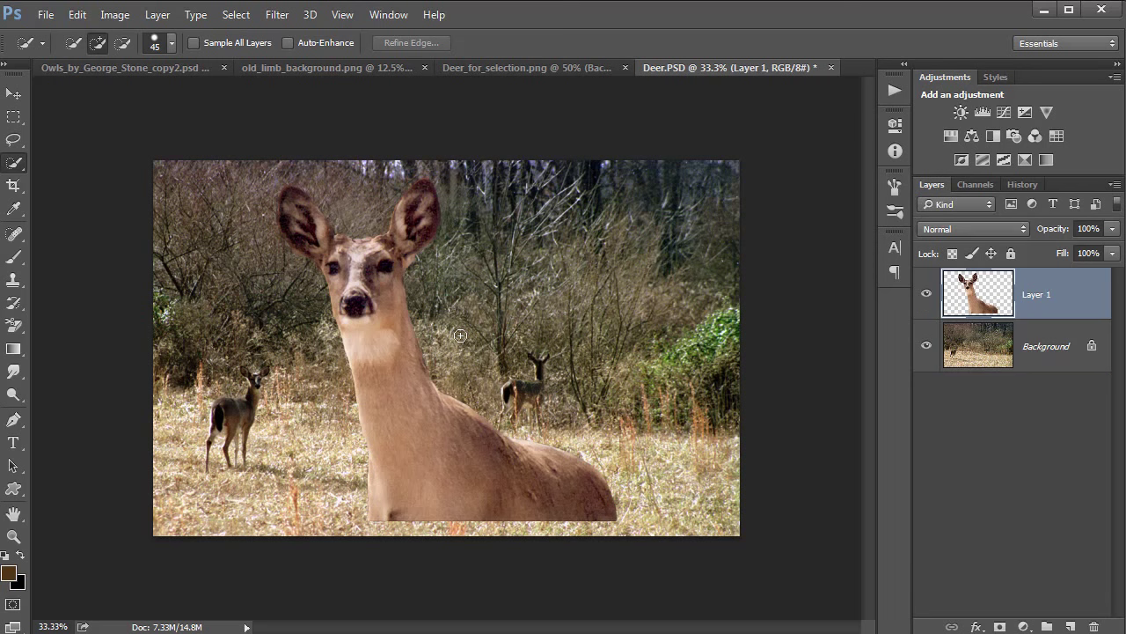
key("v")
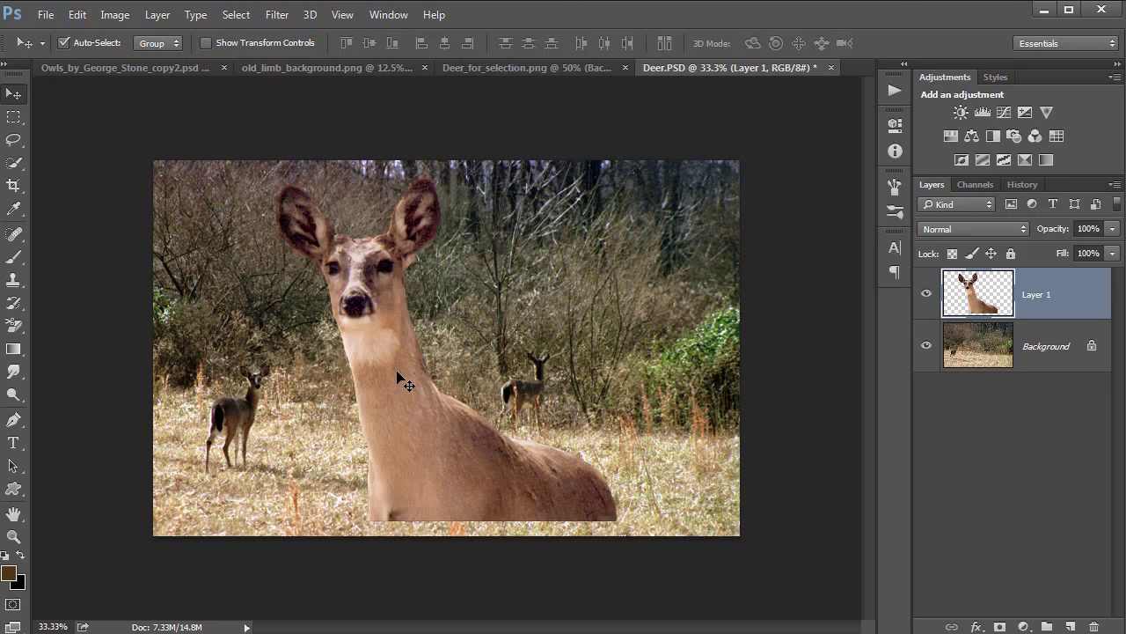
left_click_drag(400, 376, 522, 389)
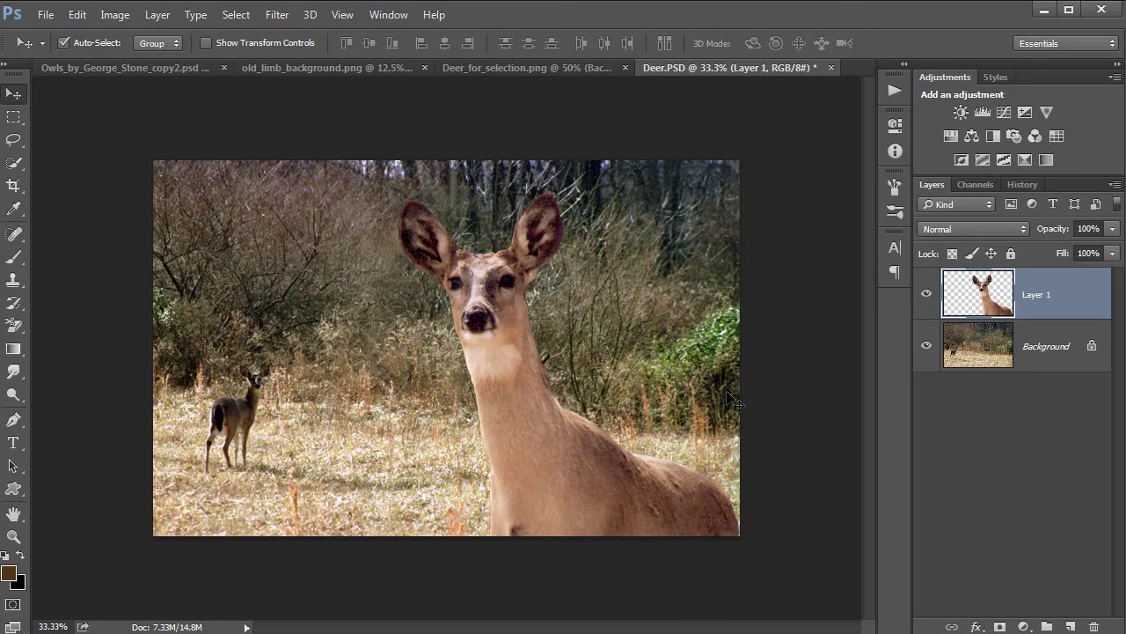
mouse_move(494, 388)
left_mouse_down()
mouse_move(544, 389)
mouse_move(513, 388)
left_mouse_up()
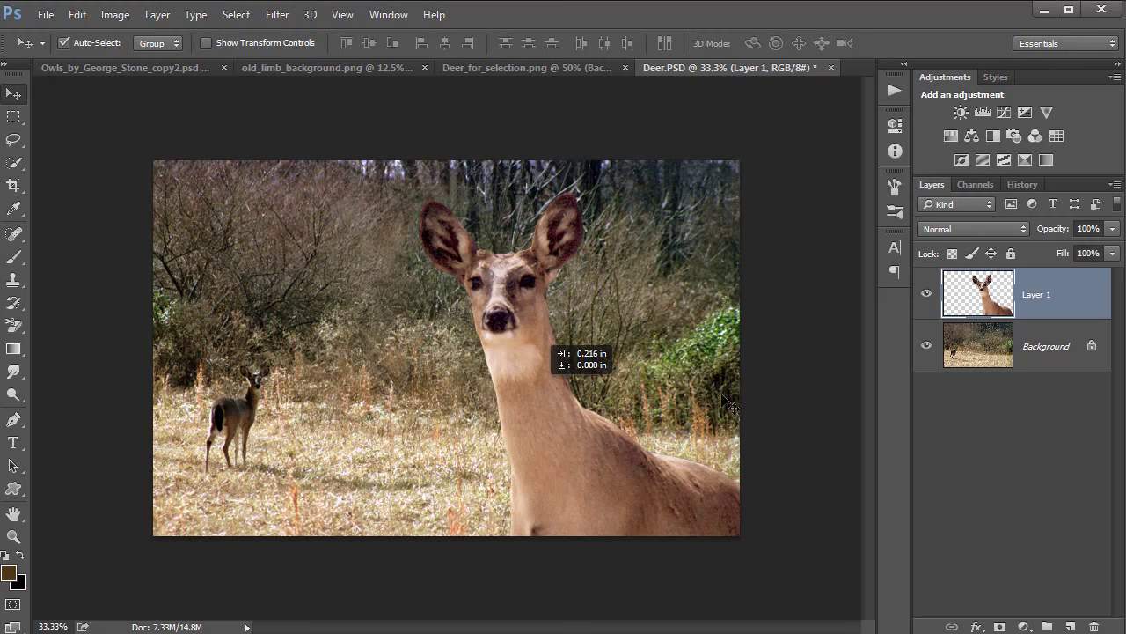
left_click_drag(729, 405, 729, 405)
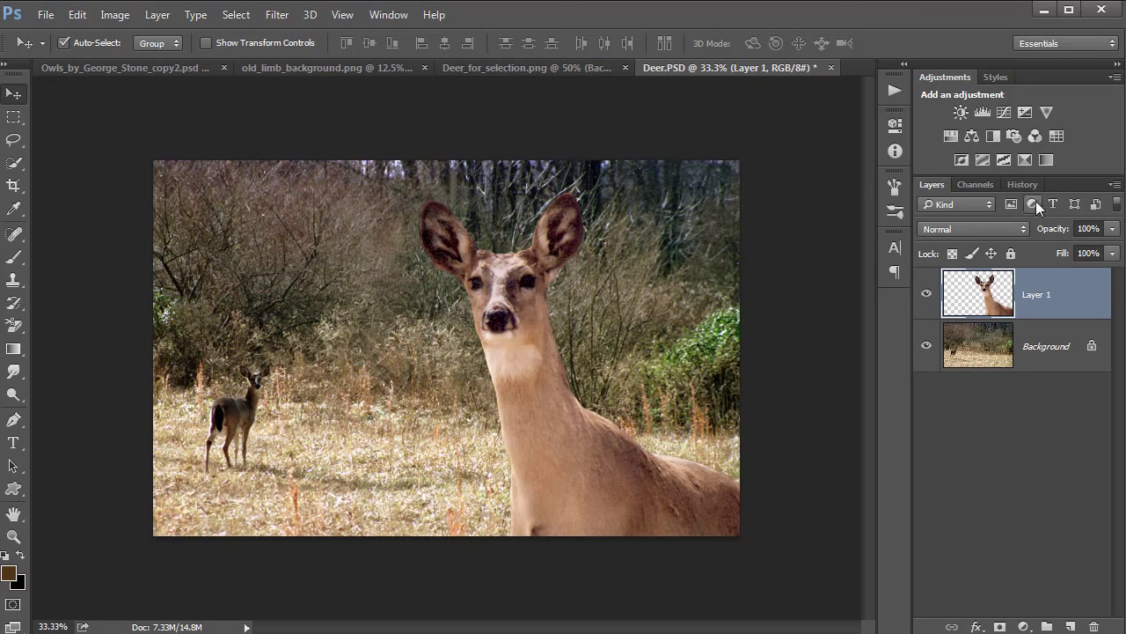
Add a Hue/Saturation adjustment and clip it to the deer layer
left_click(949, 136)
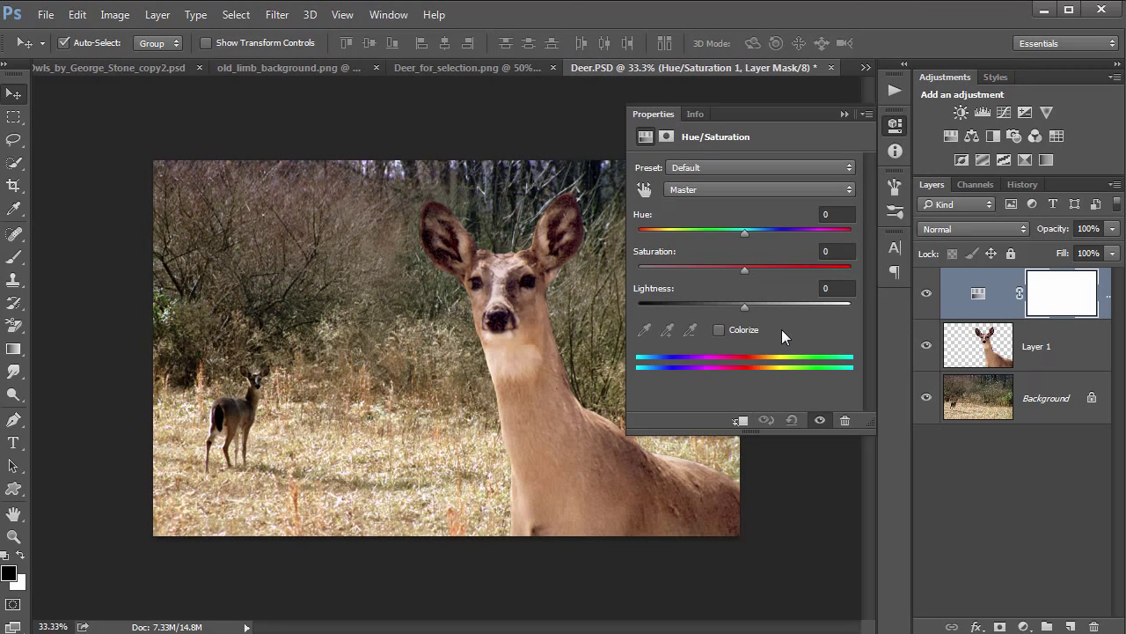
mouse_move(741, 232)
left_mouse_down()
mouse_move(807, 234)
mouse_move(642, 233)
mouse_move(784, 238)
mouse_move(717, 240)
mouse_move(747, 242)
left_mouse_up()
left_click(741, 421)
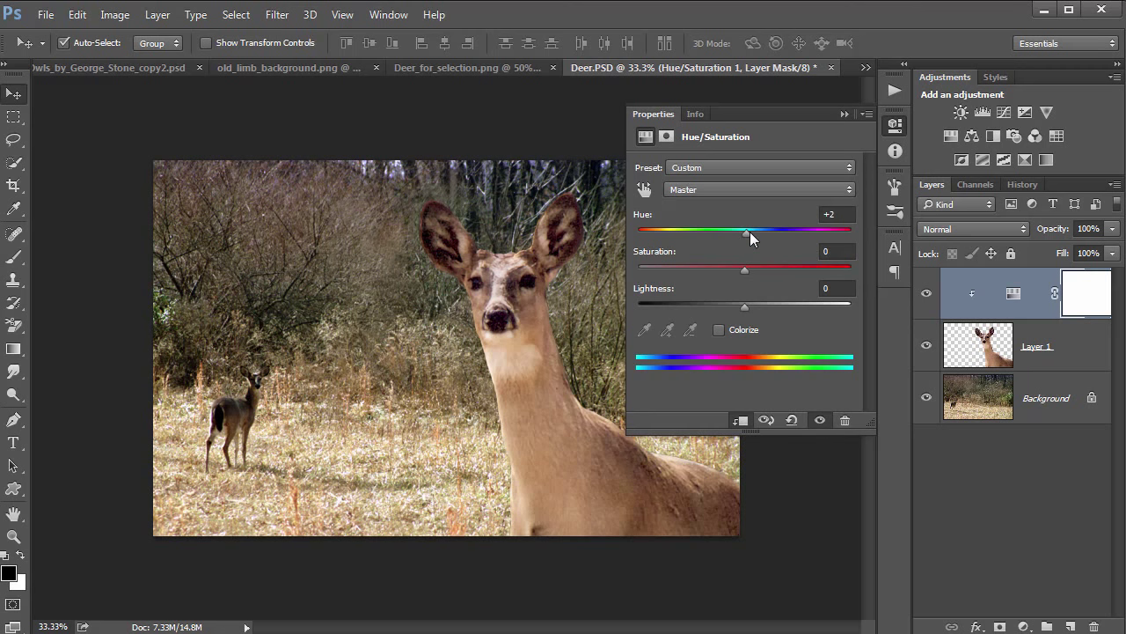
Tune the deer's colour to Hue +7 and Saturation -28
mouse_move(750, 231)
left_mouse_down()
mouse_move(708, 235)
mouse_move(768, 236)
mouse_move(747, 243)
left_mouse_up()
left_click_drag(744, 268, 719, 272)
left_click_drag(742, 232, 757, 234)
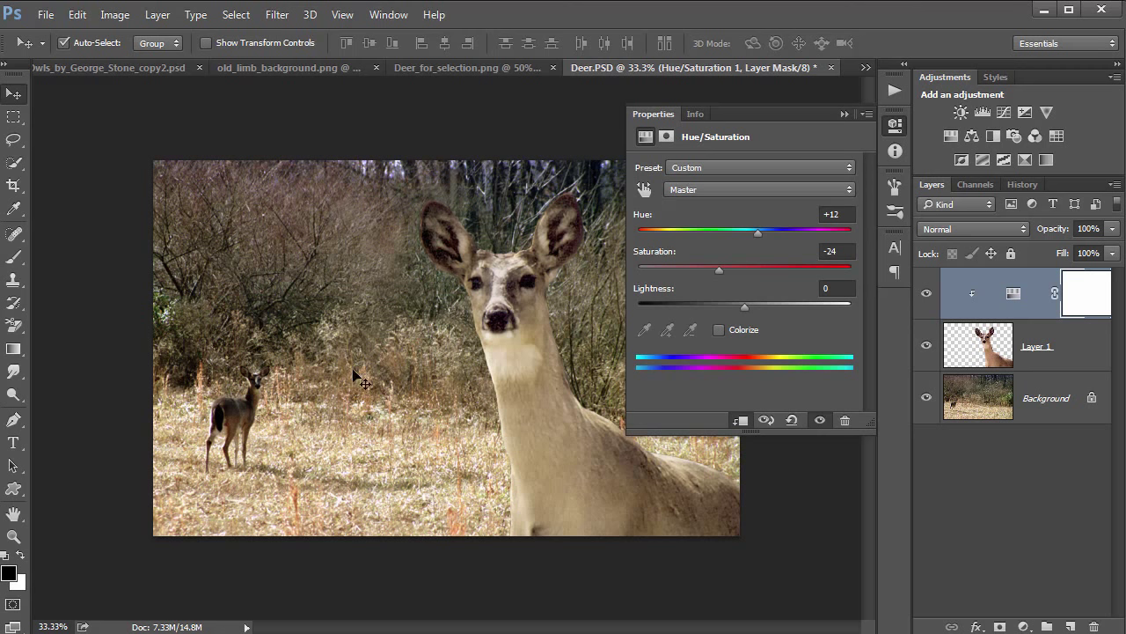
left_click_drag(743, 271, 739, 311)
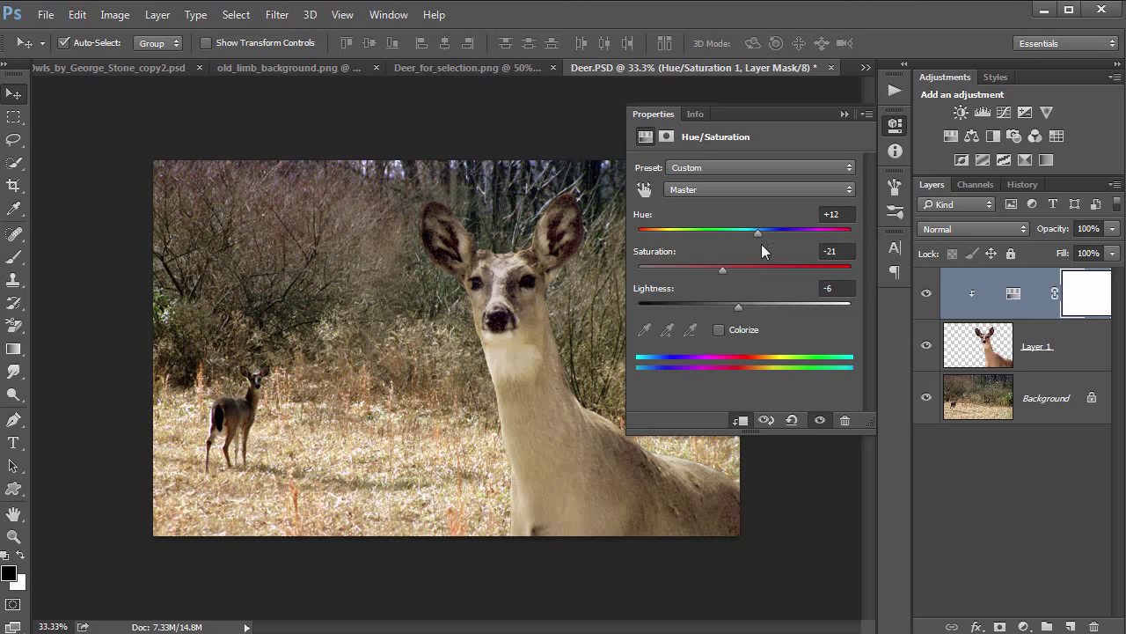
left_click_drag(756, 230, 752, 234)
mouse_move(720, 273)
left_mouse_down()
mouse_move(696, 273)
mouse_move(715, 274)
left_mouse_up()
left_click(844, 114)
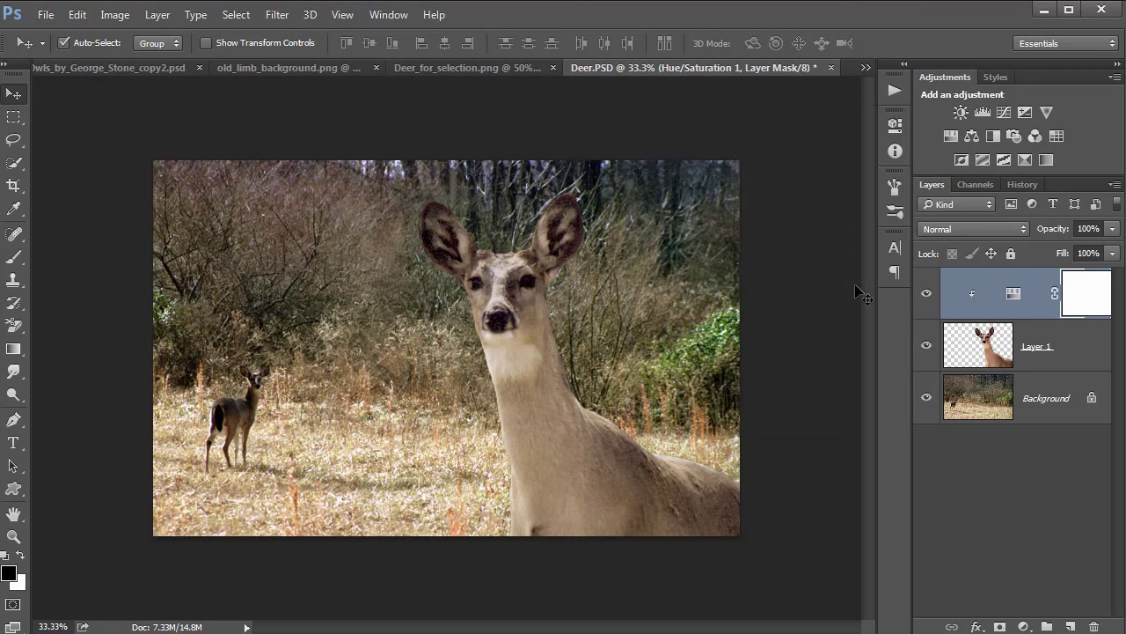